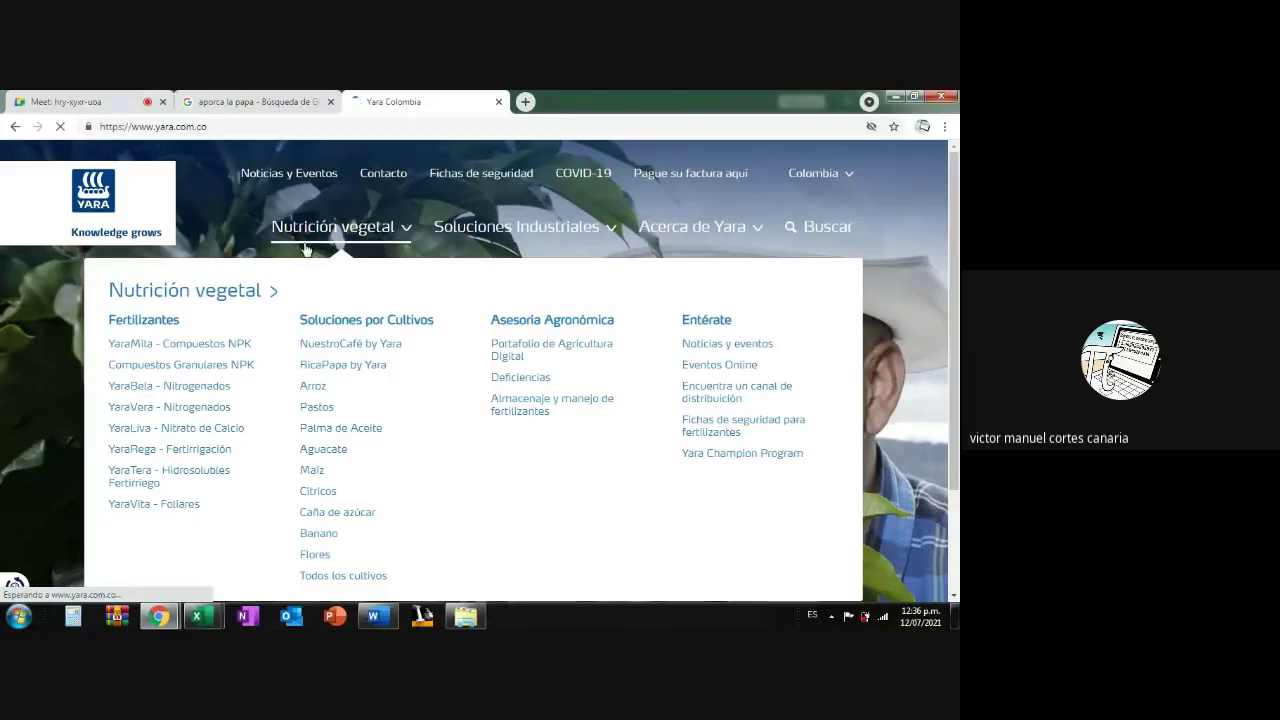
Open the RicaPapa by Yara crop page and bring up its Papa Industria nutritional plan.
scroll(336, 402, "down", 1)
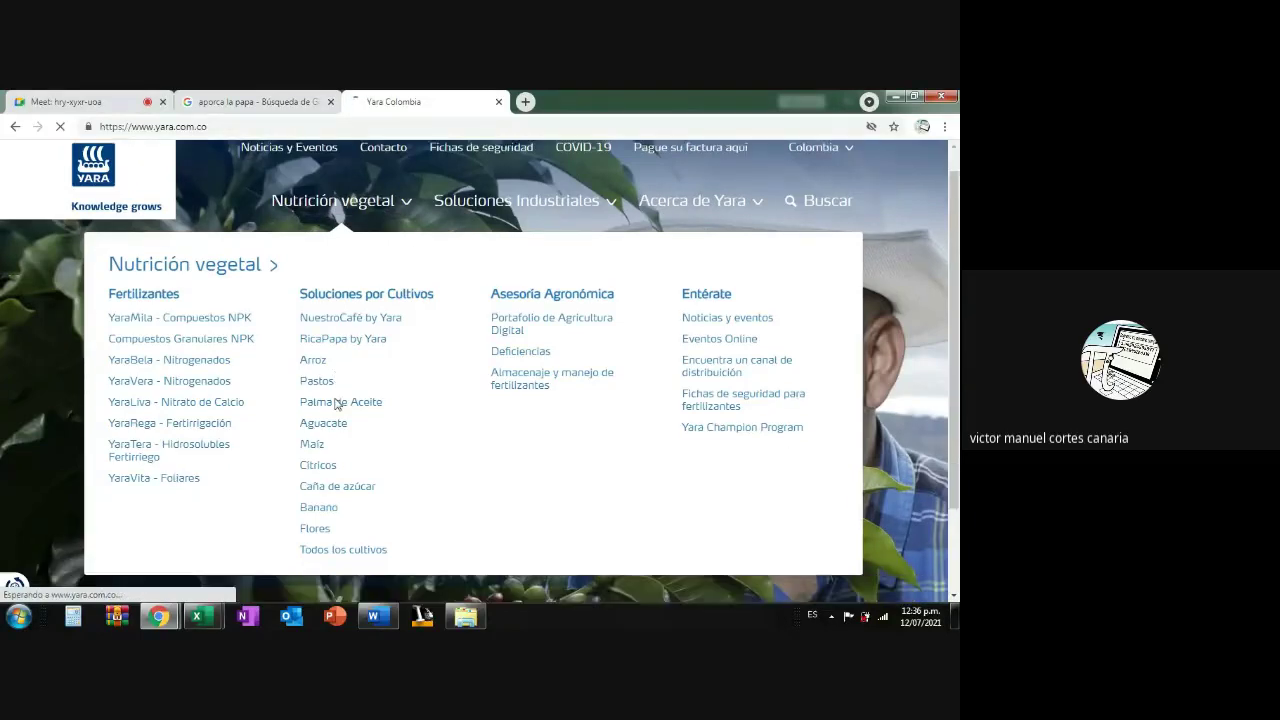
scroll(336, 402, "down", 1)
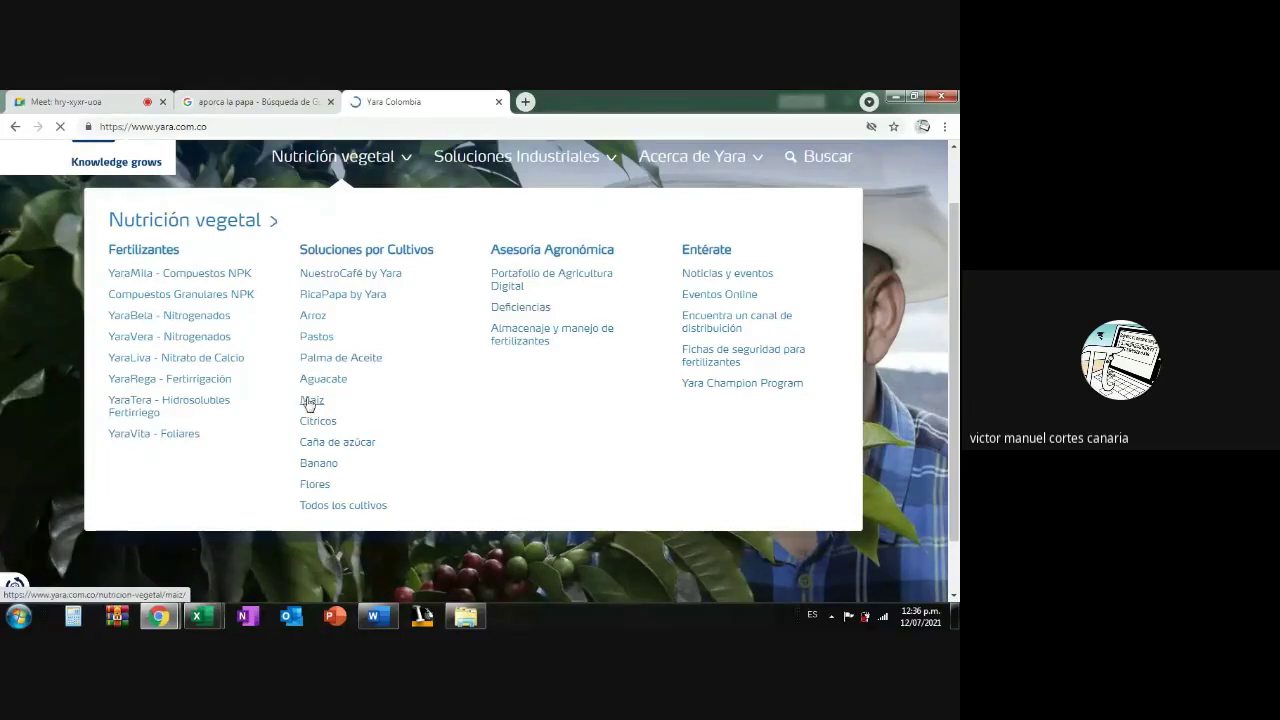
left_click(327, 297)
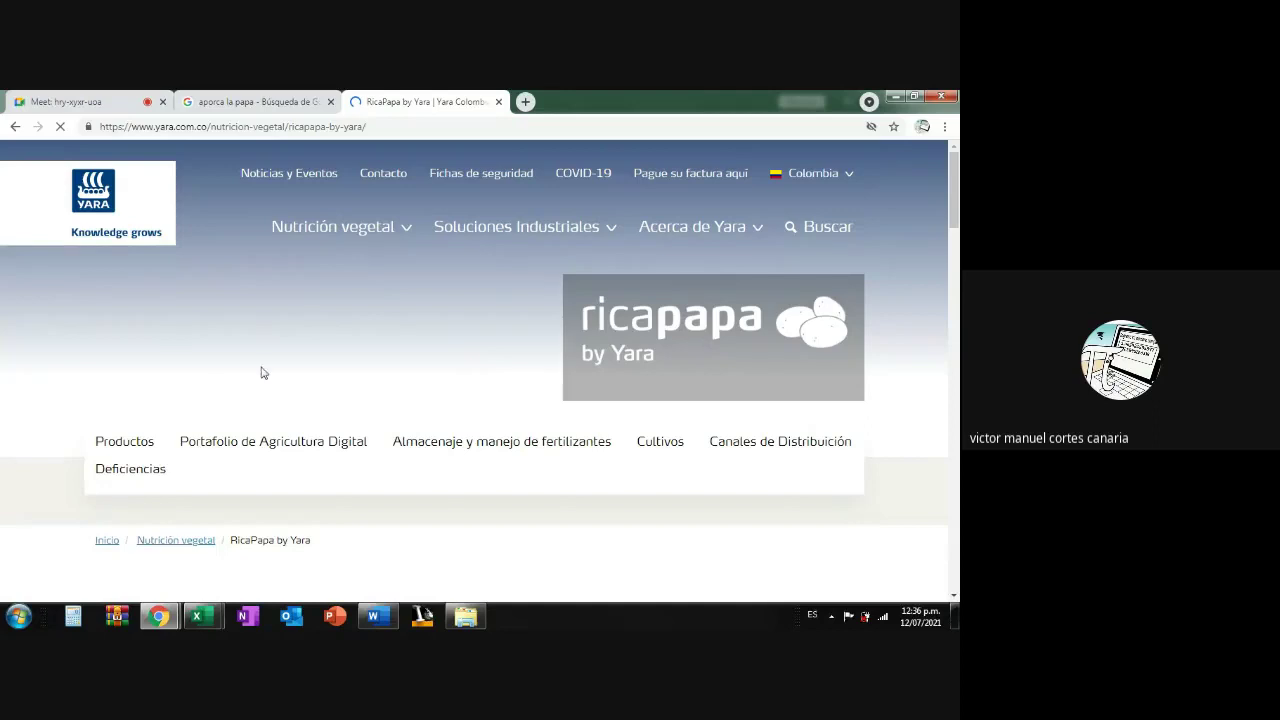
scroll(274, 383, "down", 10)
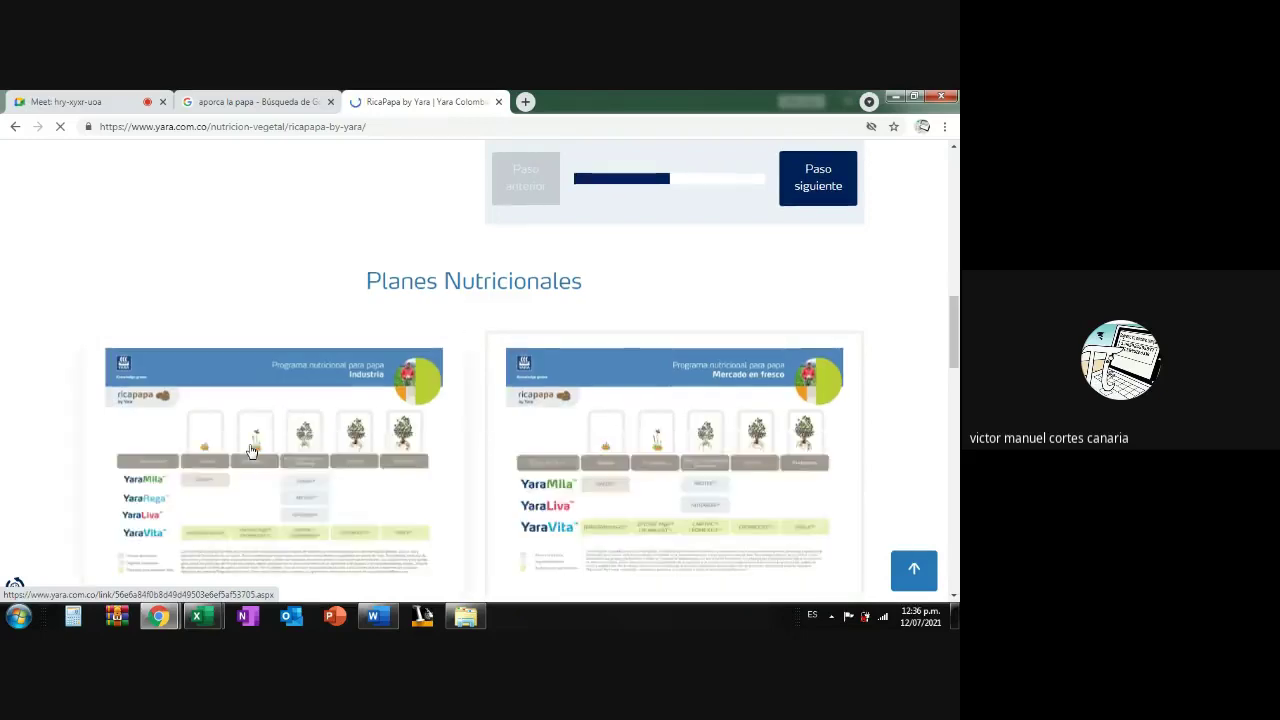
scroll(268, 425, "down", 2)
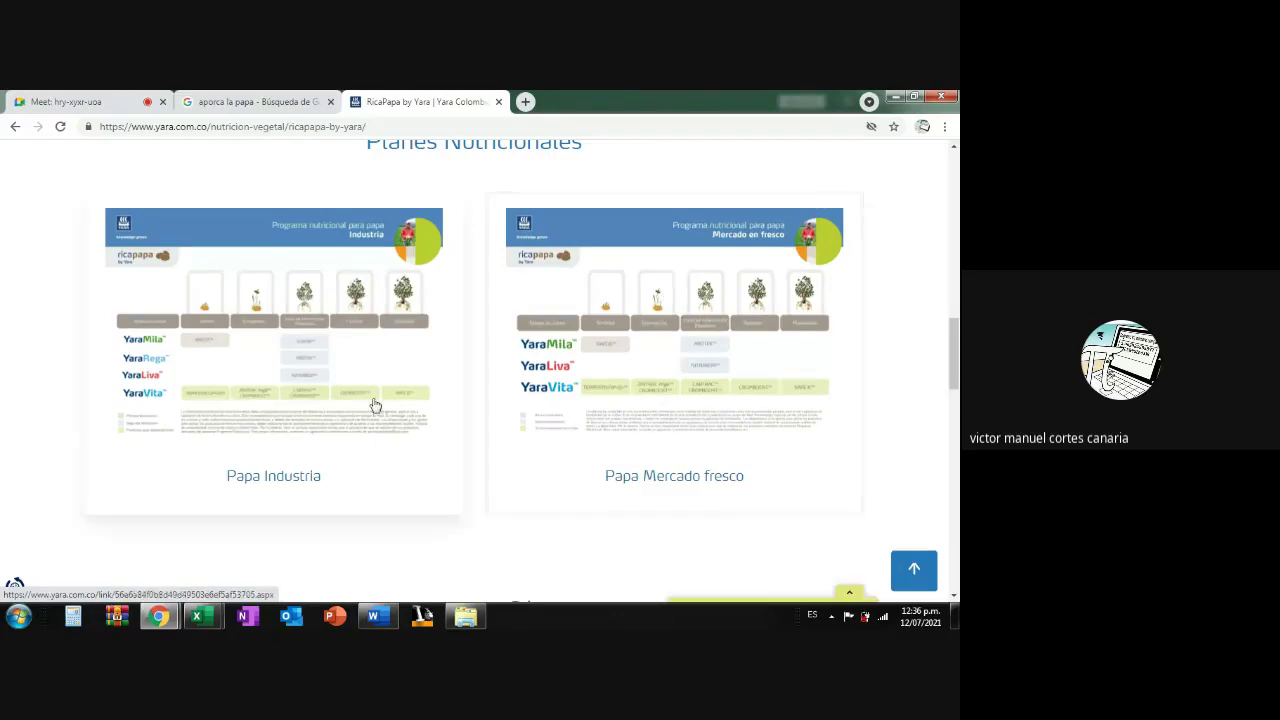
left_click(262, 380)
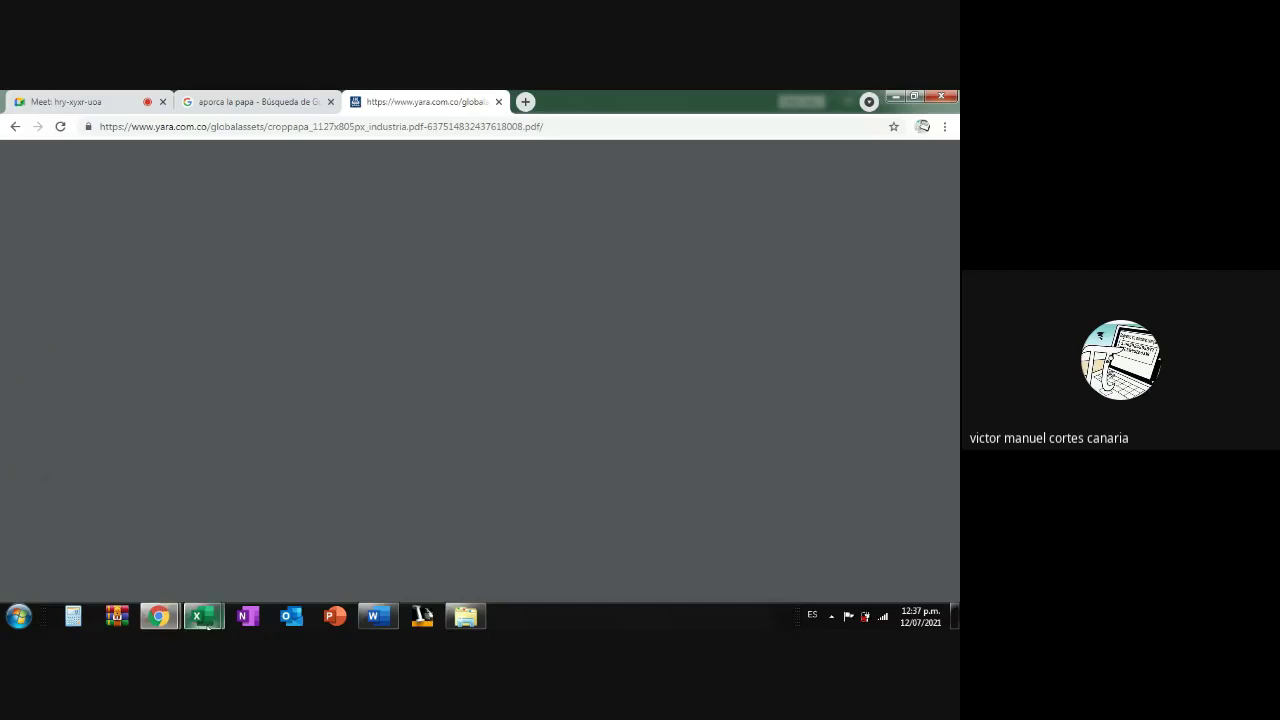
Review the fertilizers recommended for each growth stage in the Papa Industria nutritional programme, then close the document.
mouse_move(206, 622)
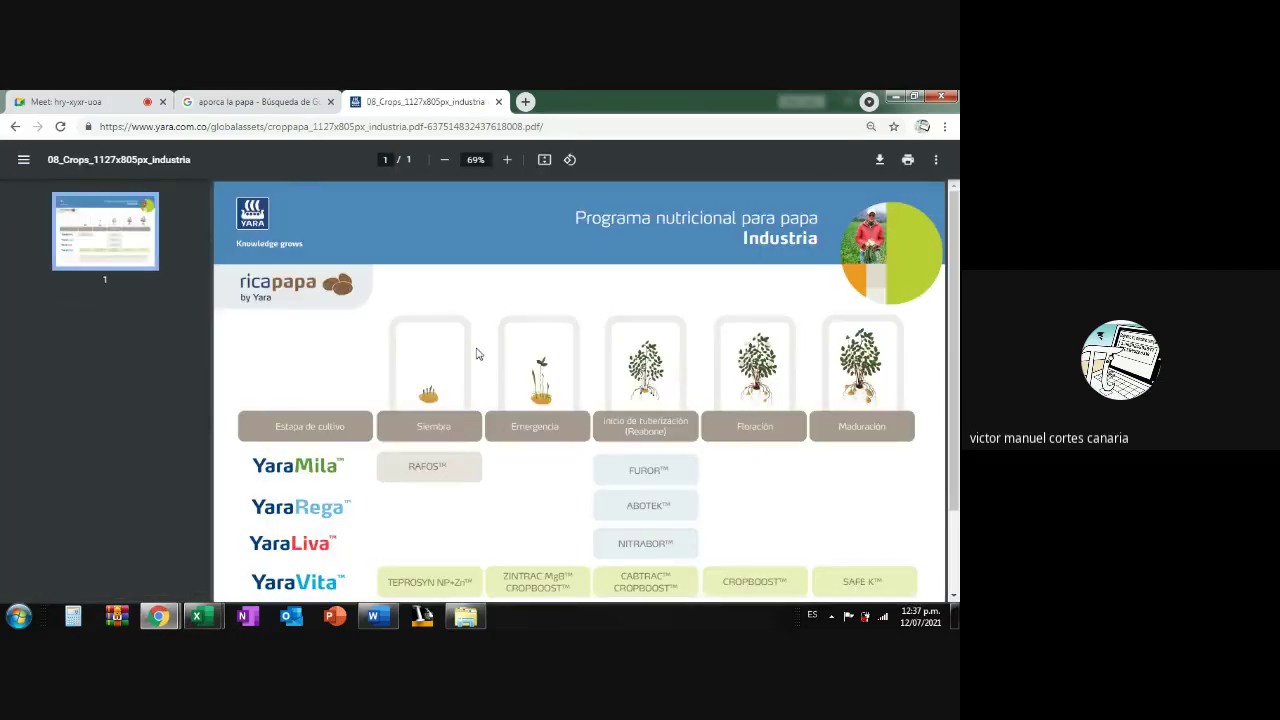
scroll(512, 404, "down", 2)
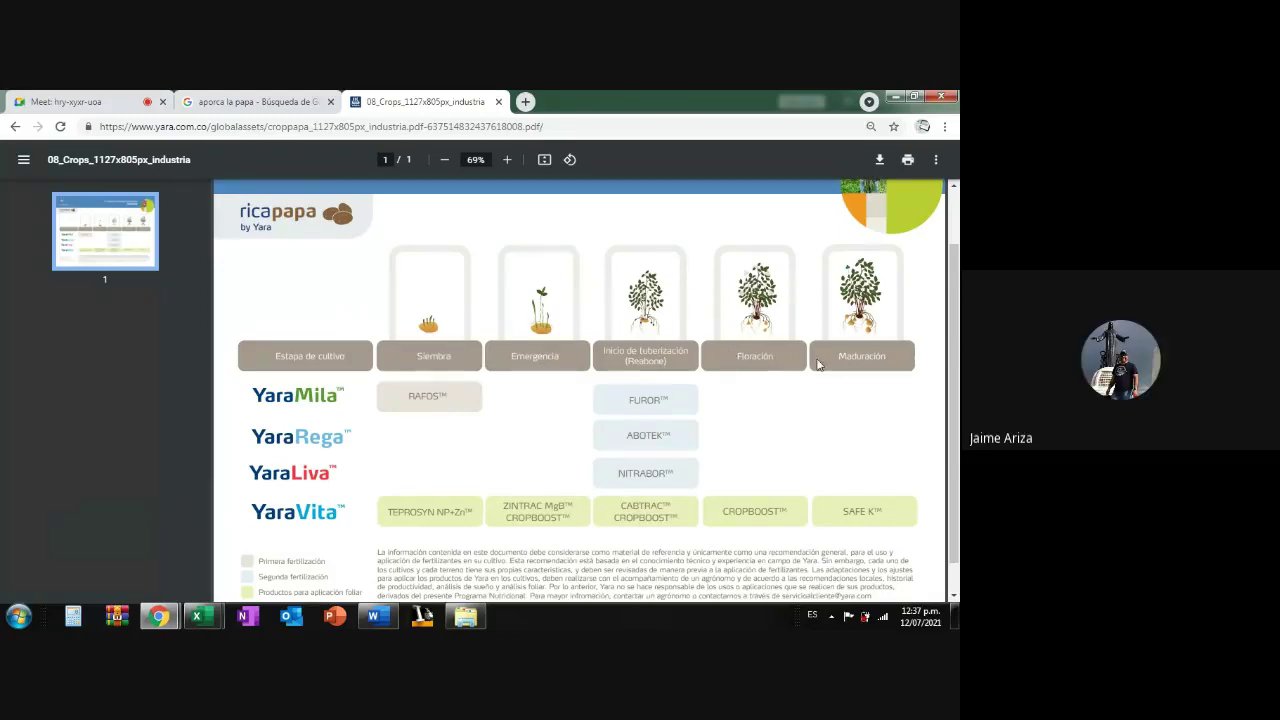
scroll(507, 390, "down", 1)
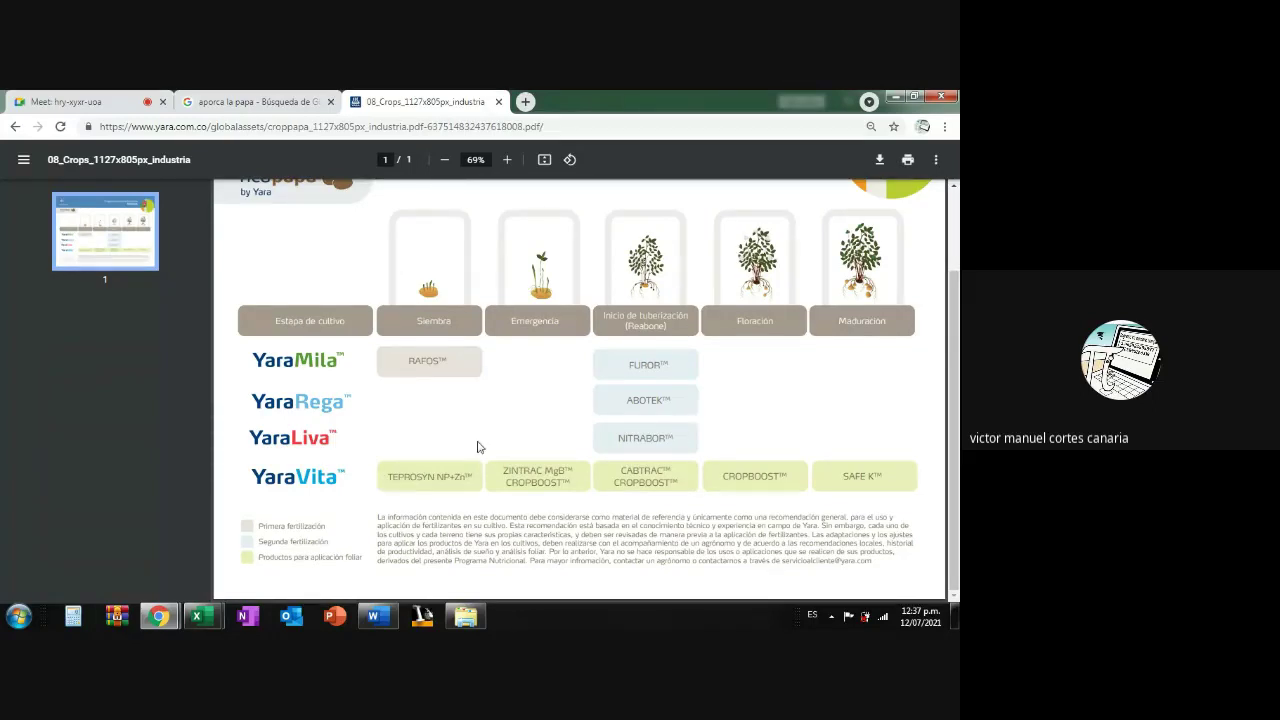
scroll(477, 447, "up", 2)
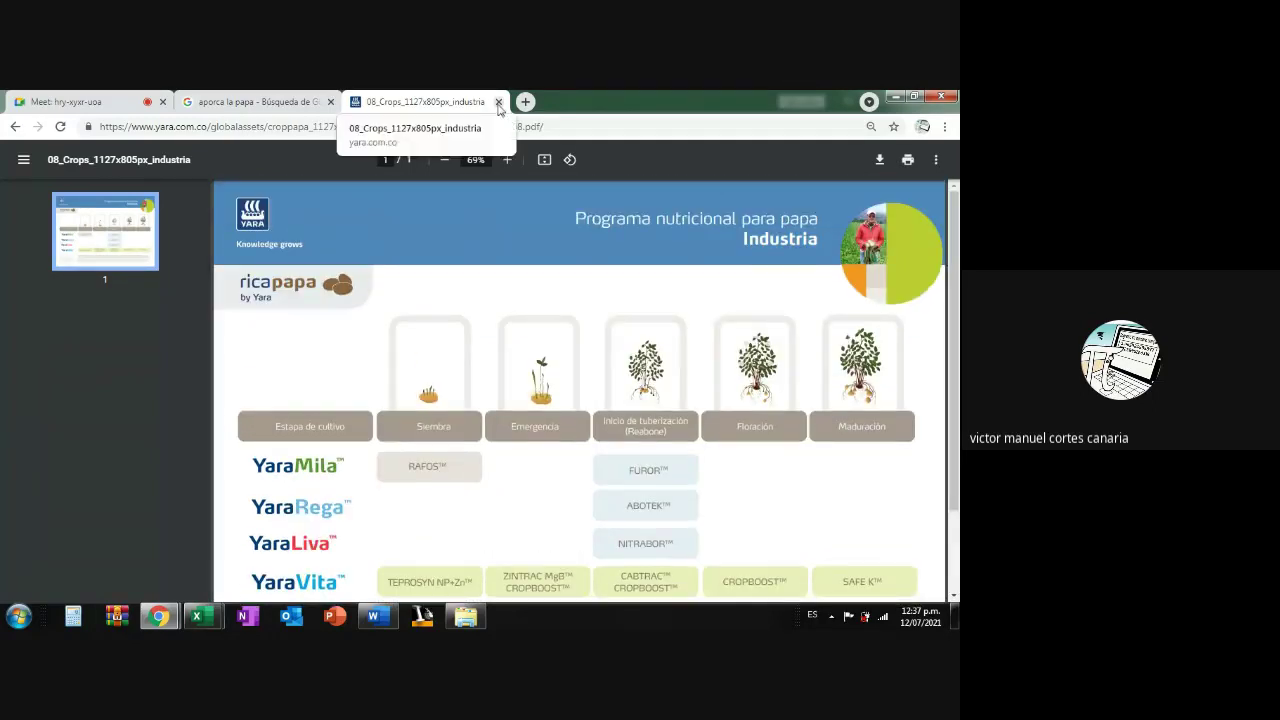
left_click(498, 102)
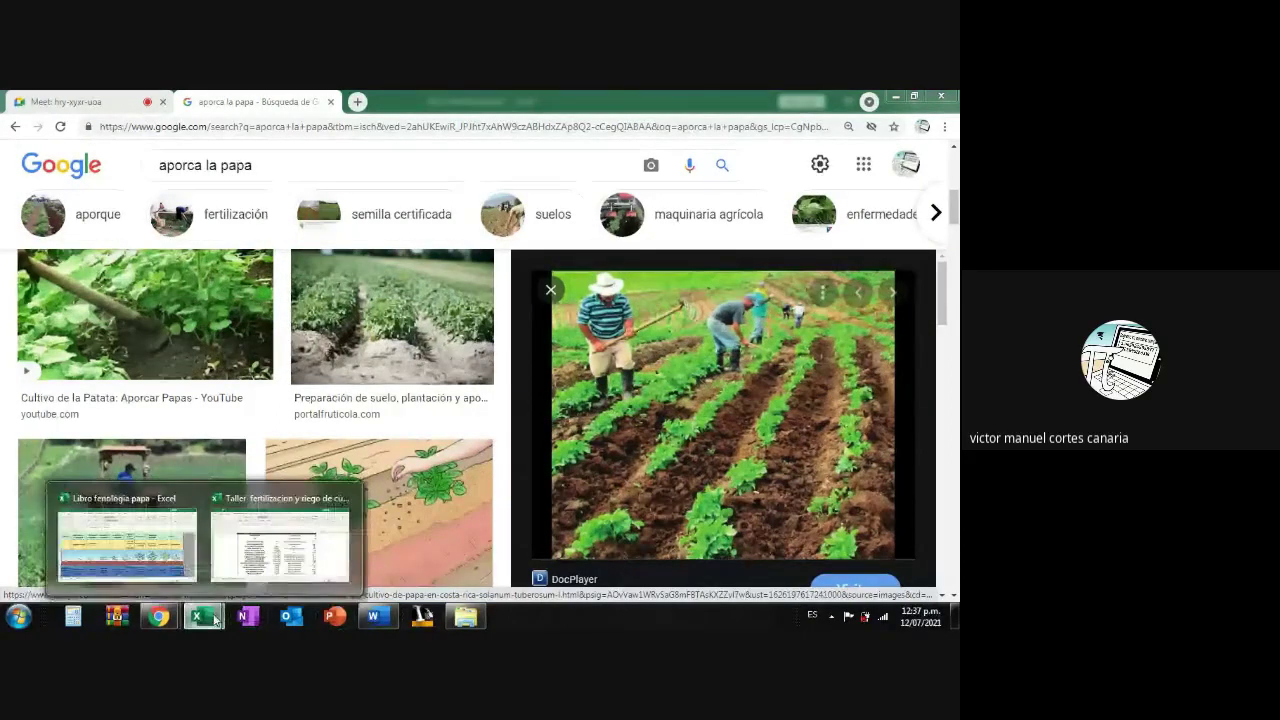
Switch to Excel, look through the phenology, foliar product and weed control tables in Libro fenologia papa, and close that workbook.
left_click(286, 540)
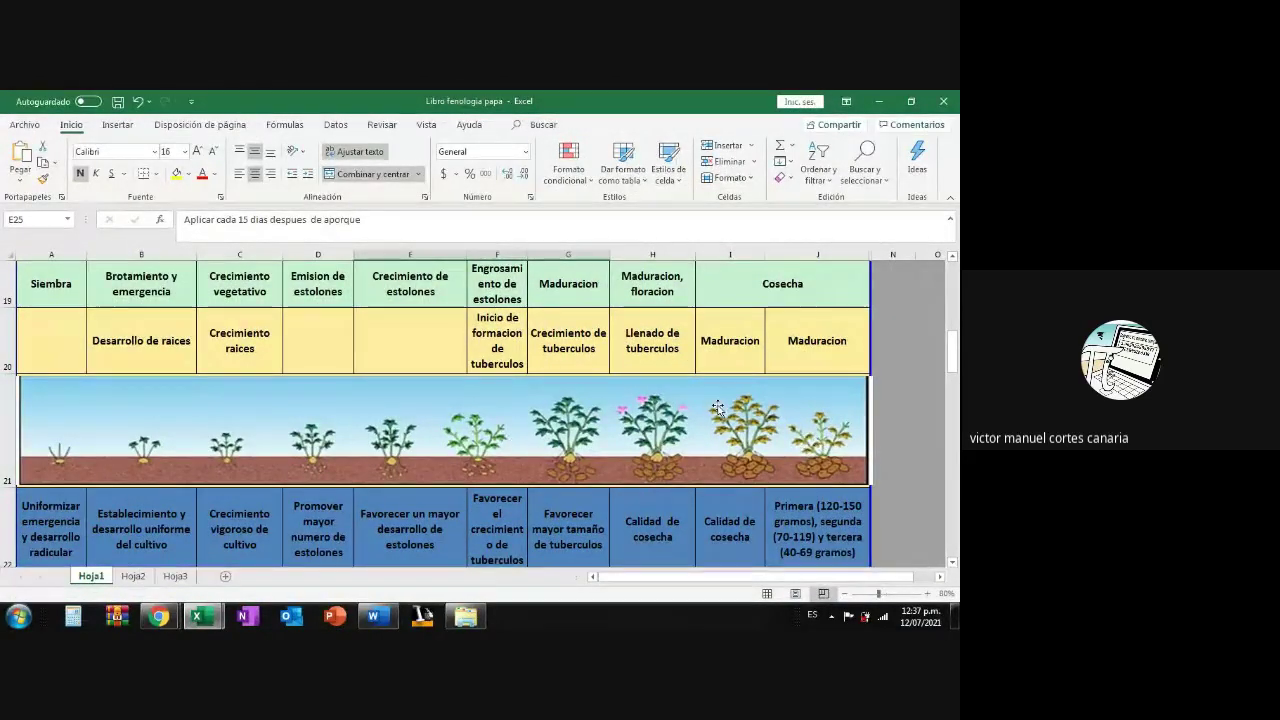
scroll(690, 400, "down", 2)
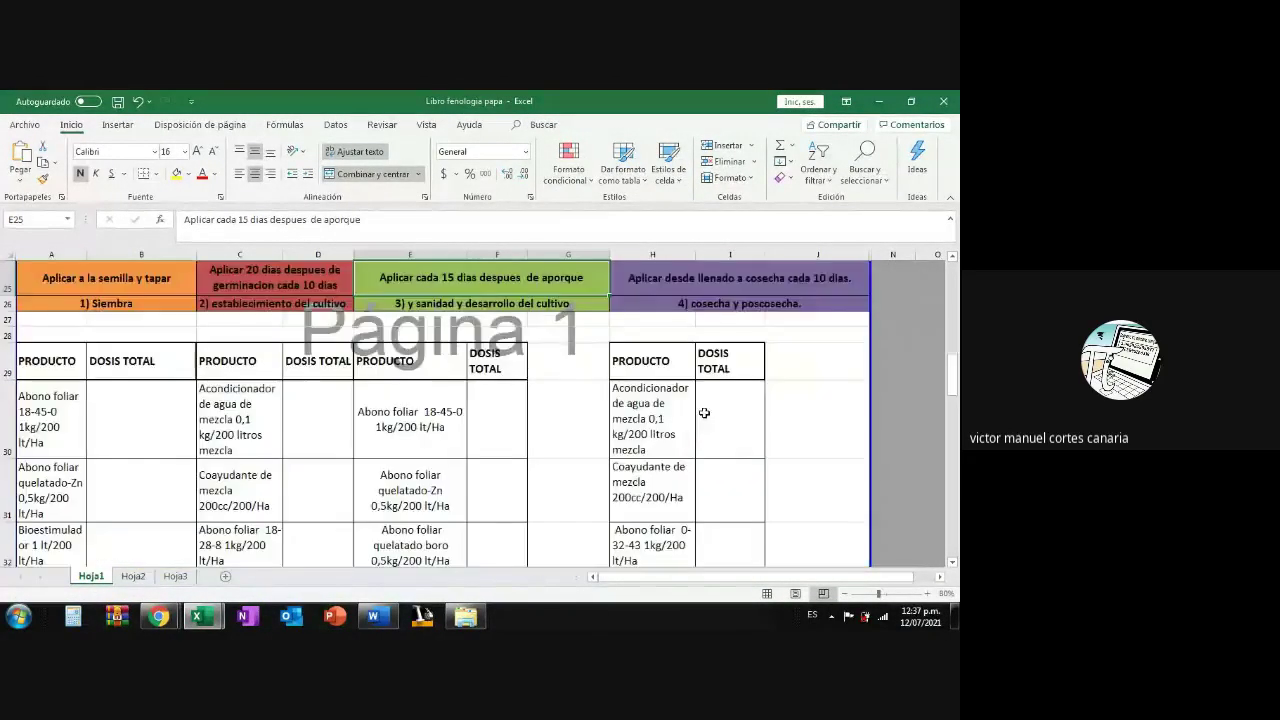
left_click(84, 398)
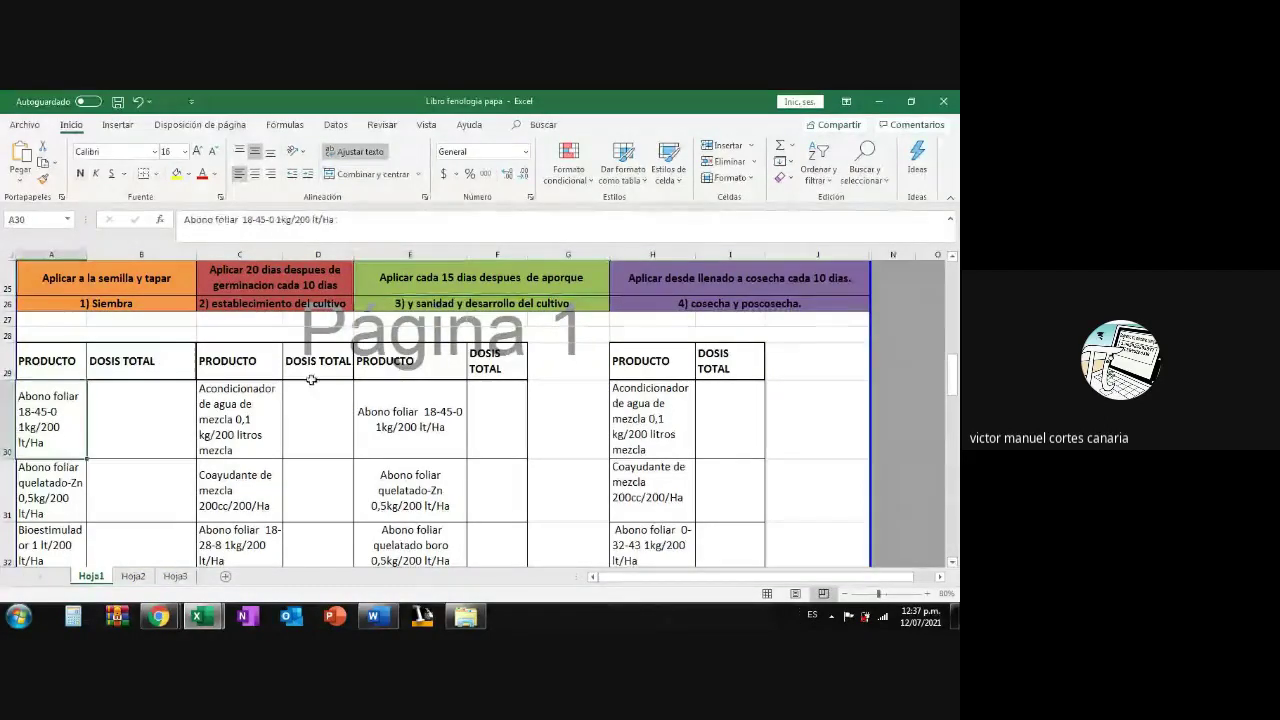
scroll(669, 429, "down", 2)
scroll(669, 429, "down", 3)
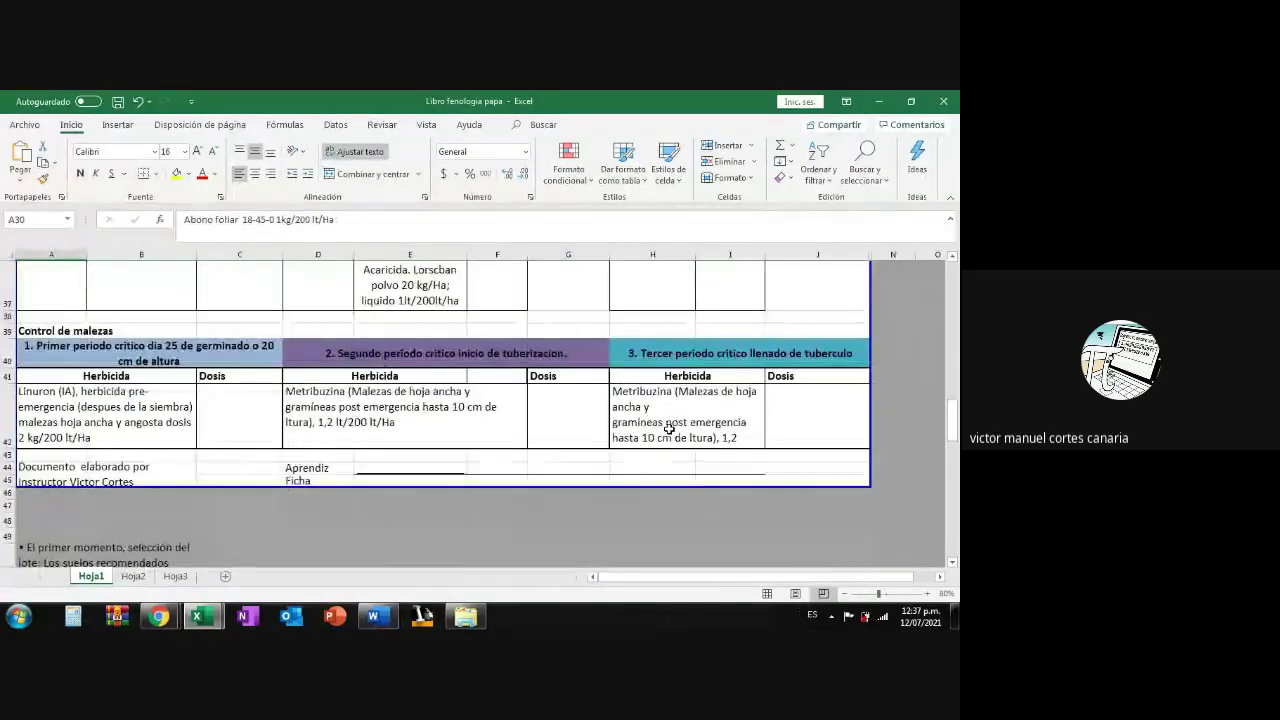
scroll(669, 430, "up", 10)
scroll(670, 430, "up", 2)
scroll(594, 450, "down", 3)
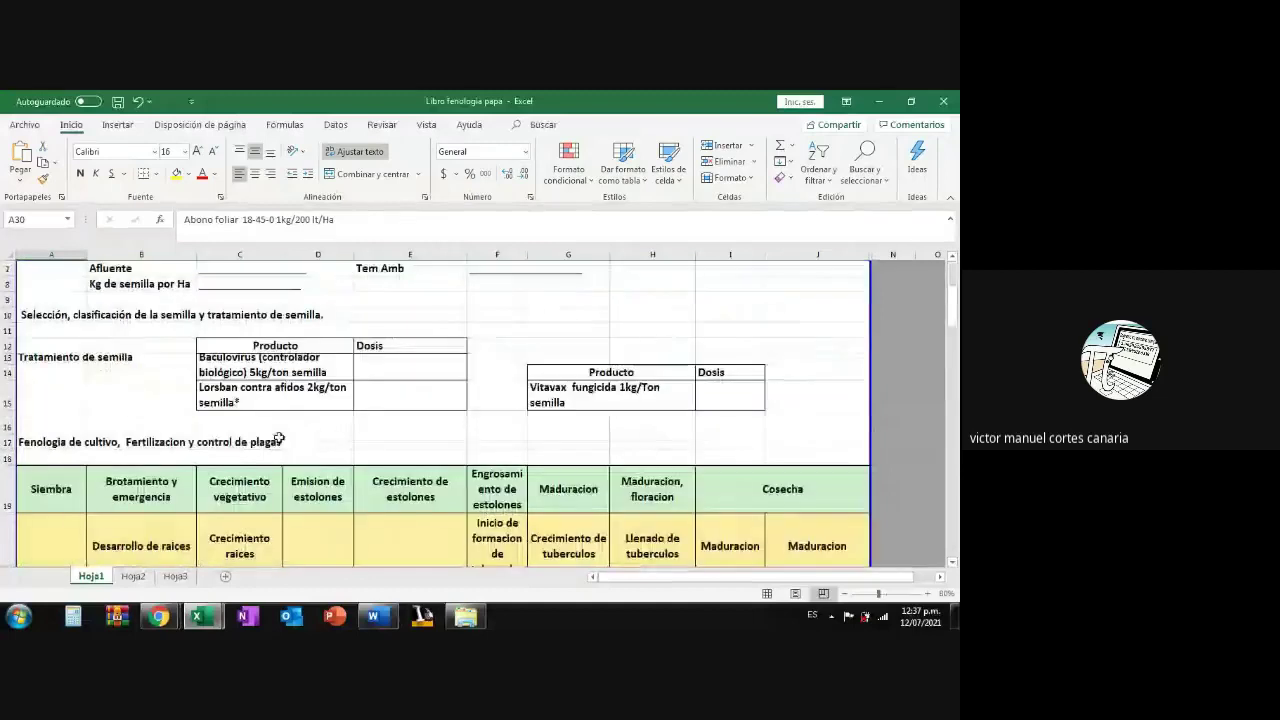
scroll(594, 505, "down", 1)
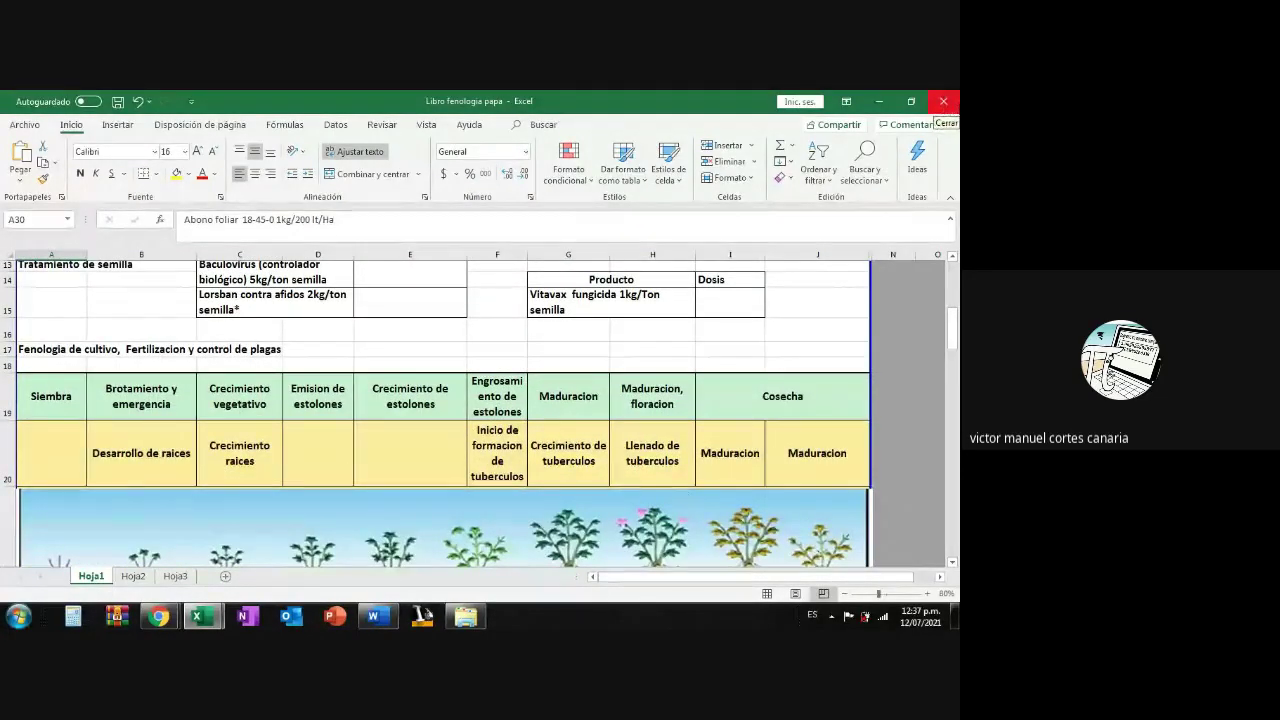
left_click(952, 102)
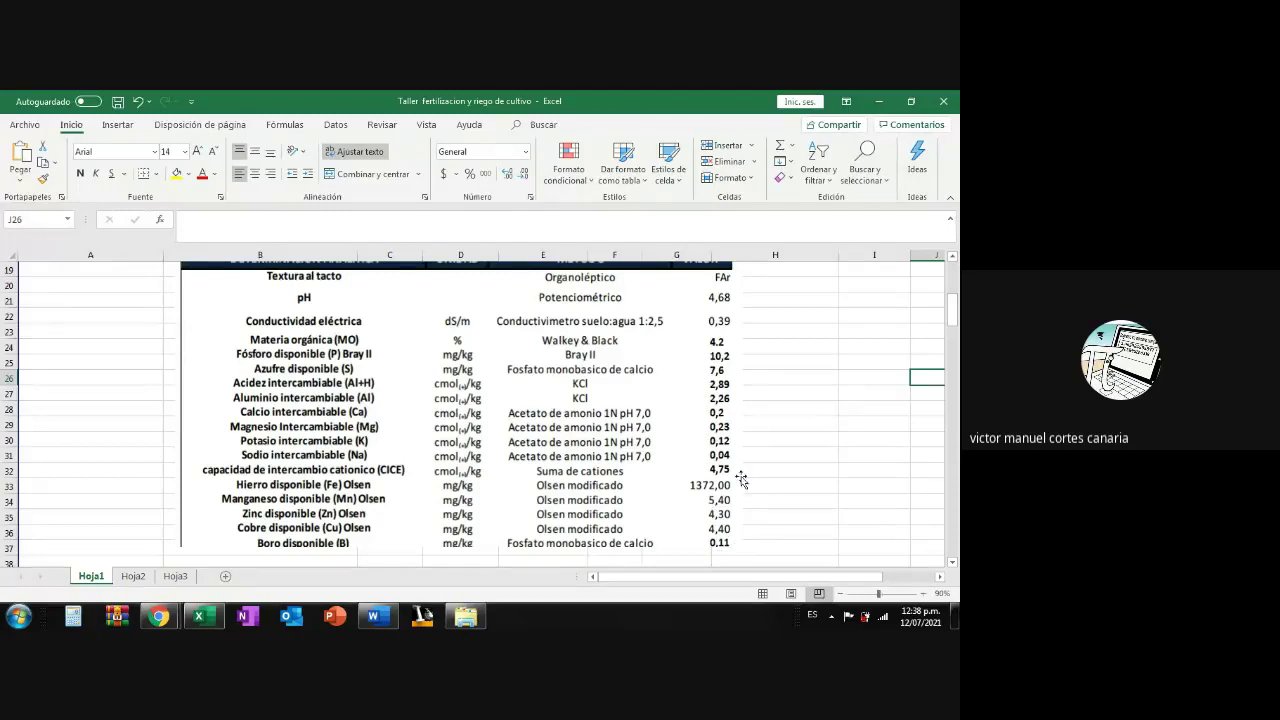
Examine the nutrients in the Resultado and Analisis columns of the fertilization table against the soil analysis on Hoja1.
scroll(479, 474, "down", 4)
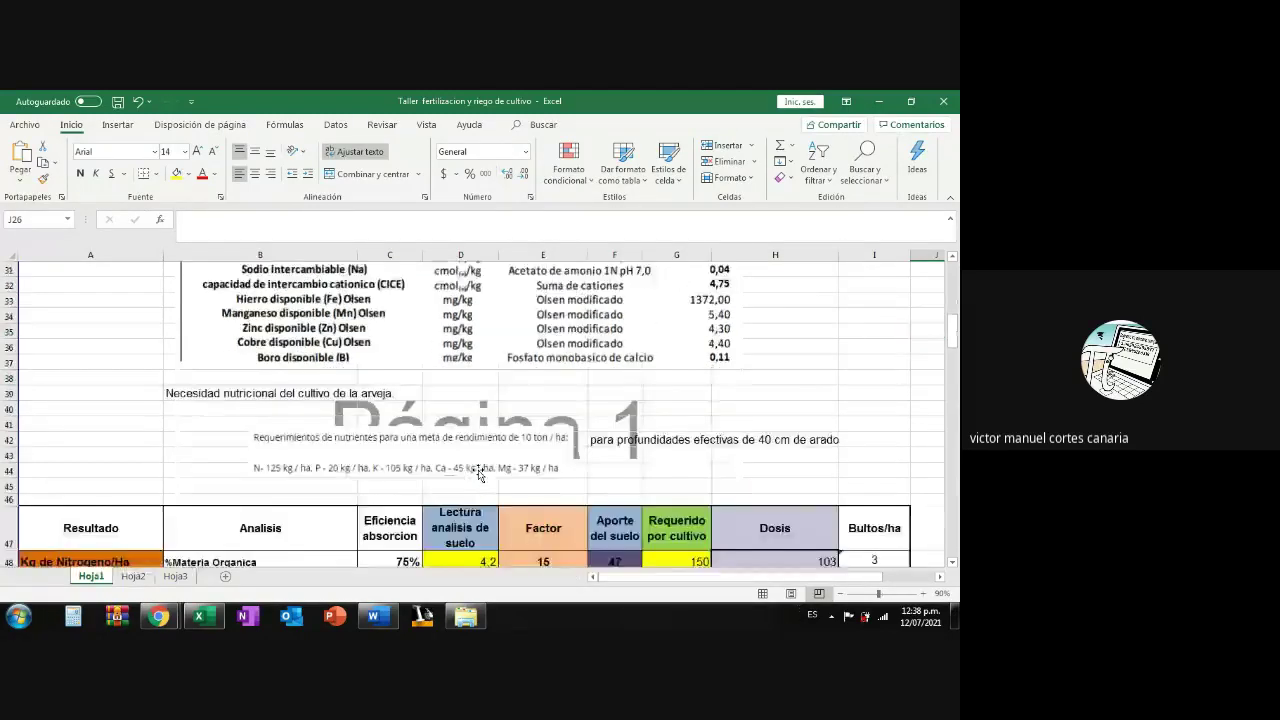
scroll(479, 474, "down", 5)
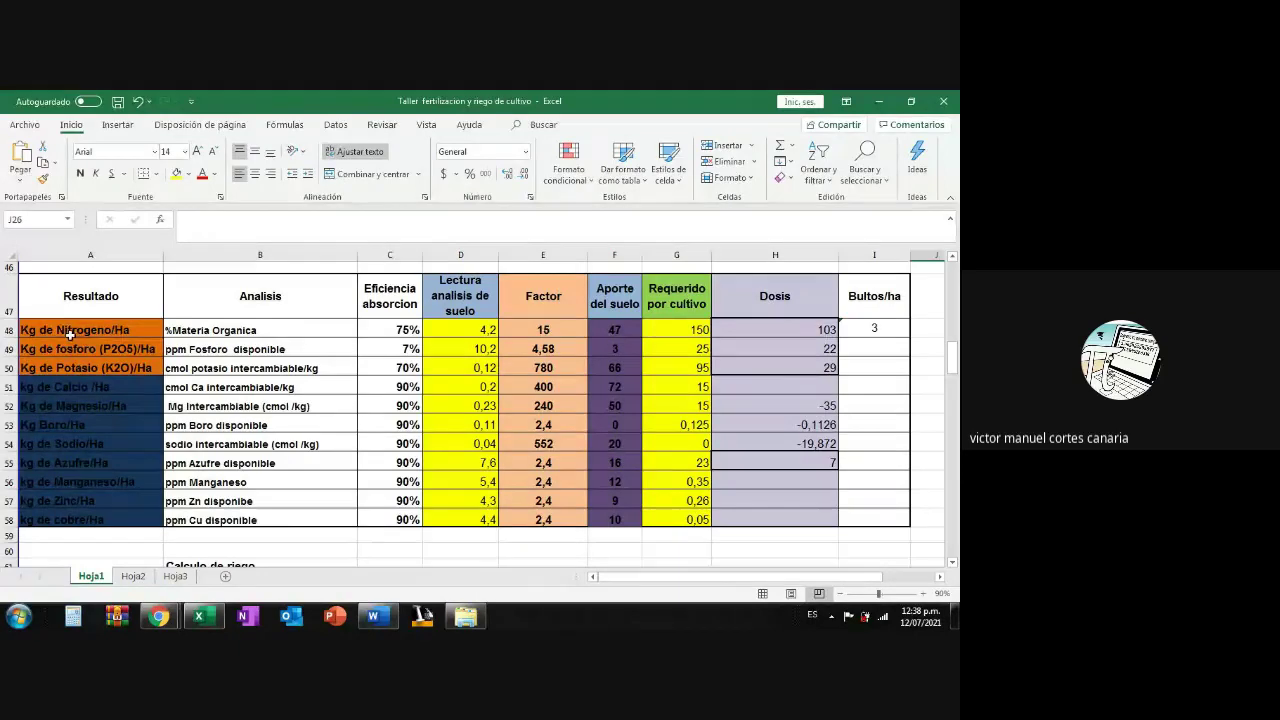
left_click_drag(70, 335, 120, 368)
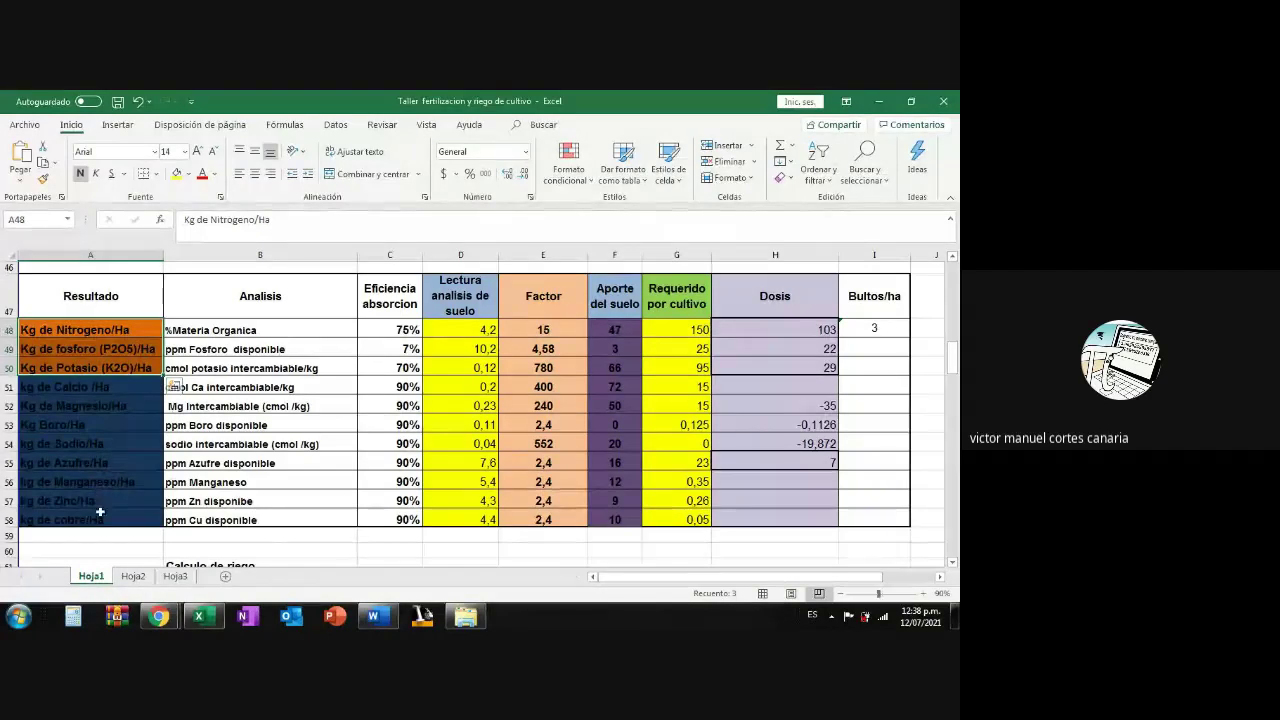
left_click_drag(100, 512, 140, 386)
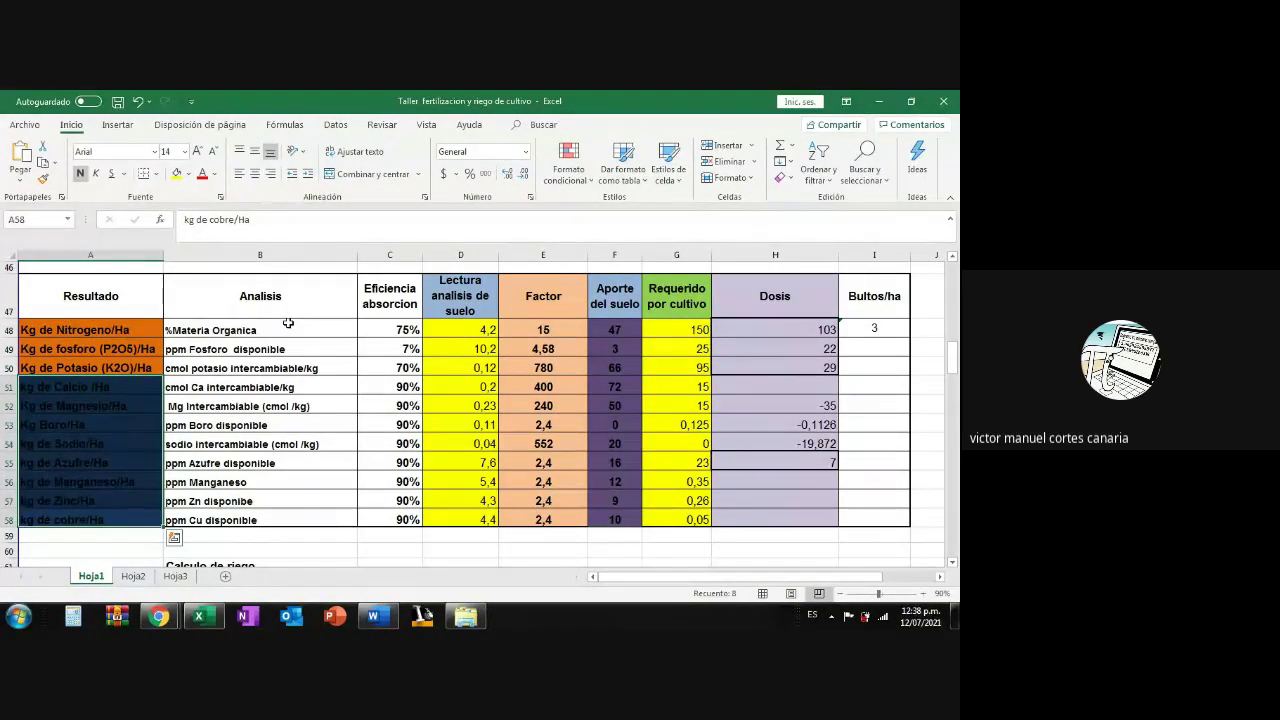
left_click_drag(286, 328, 283, 368)
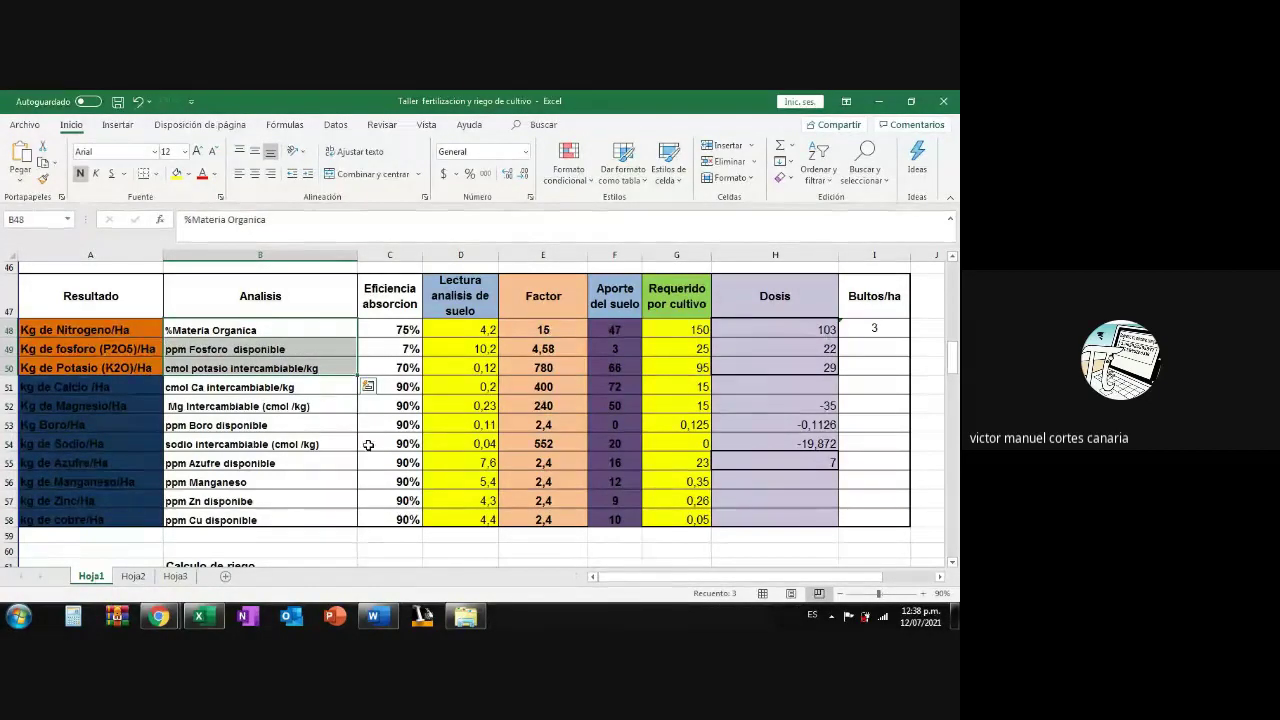
scroll(395, 325, "up", 9)
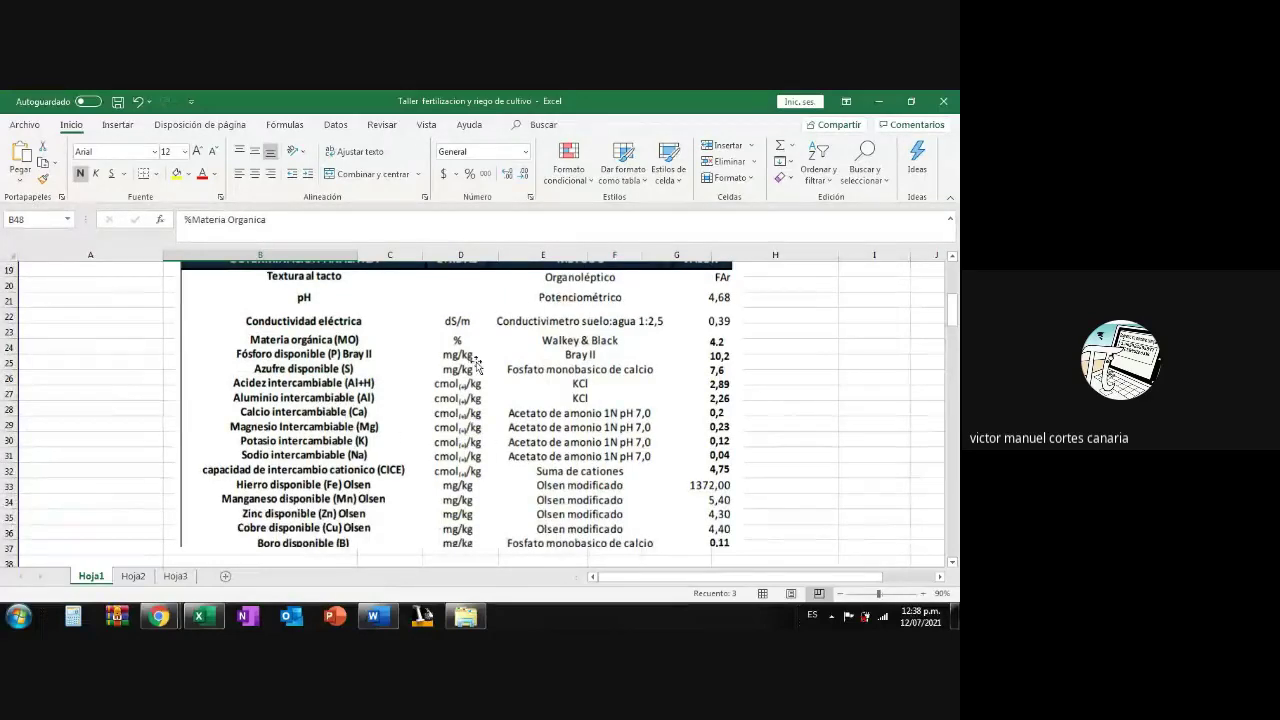
scroll(477, 366, "down", 8)
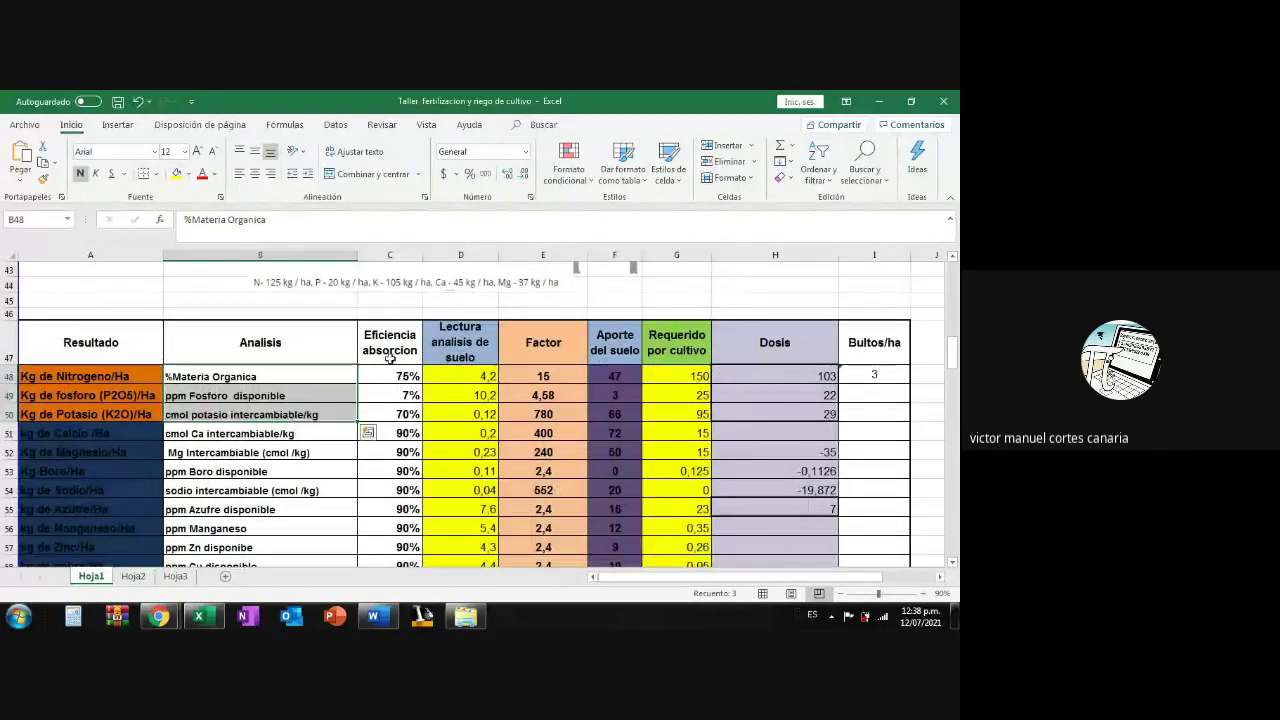
Examine the absorption efficiency of nitrogen, phosphorus and potassium, and of the remaining nutrients from calcium to copper.
left_click(383, 326)
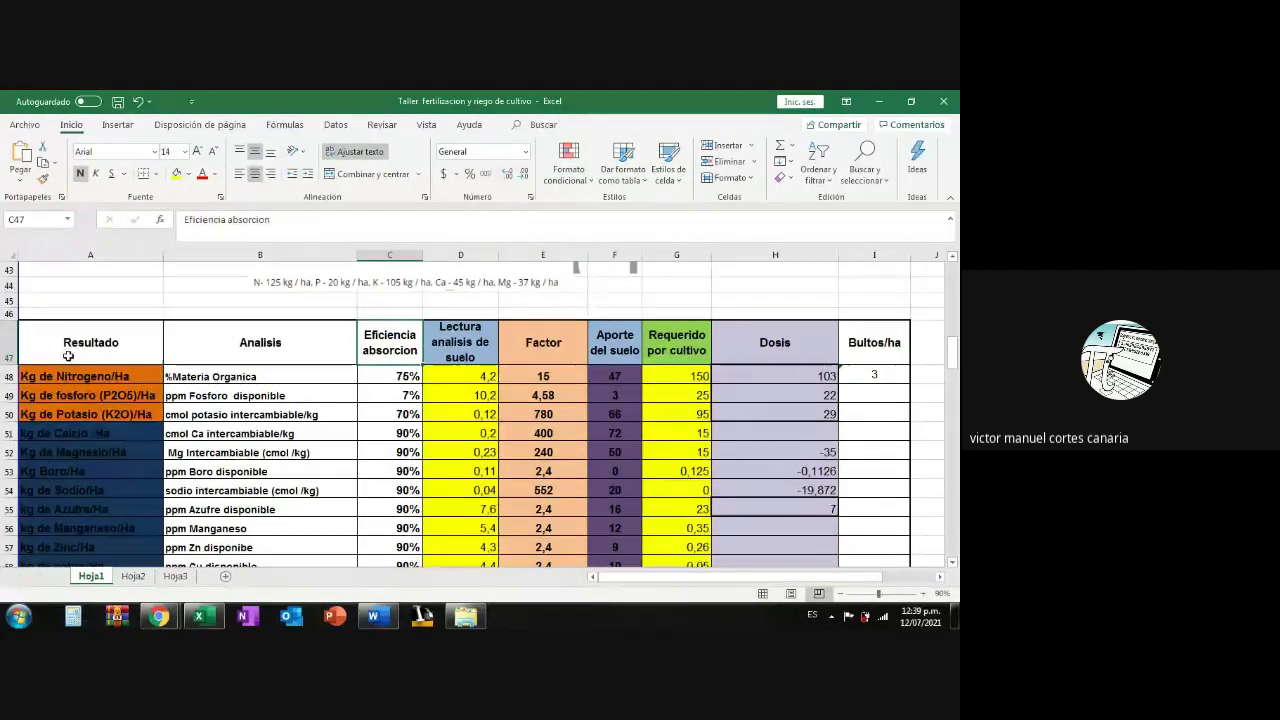
left_click(386, 376)
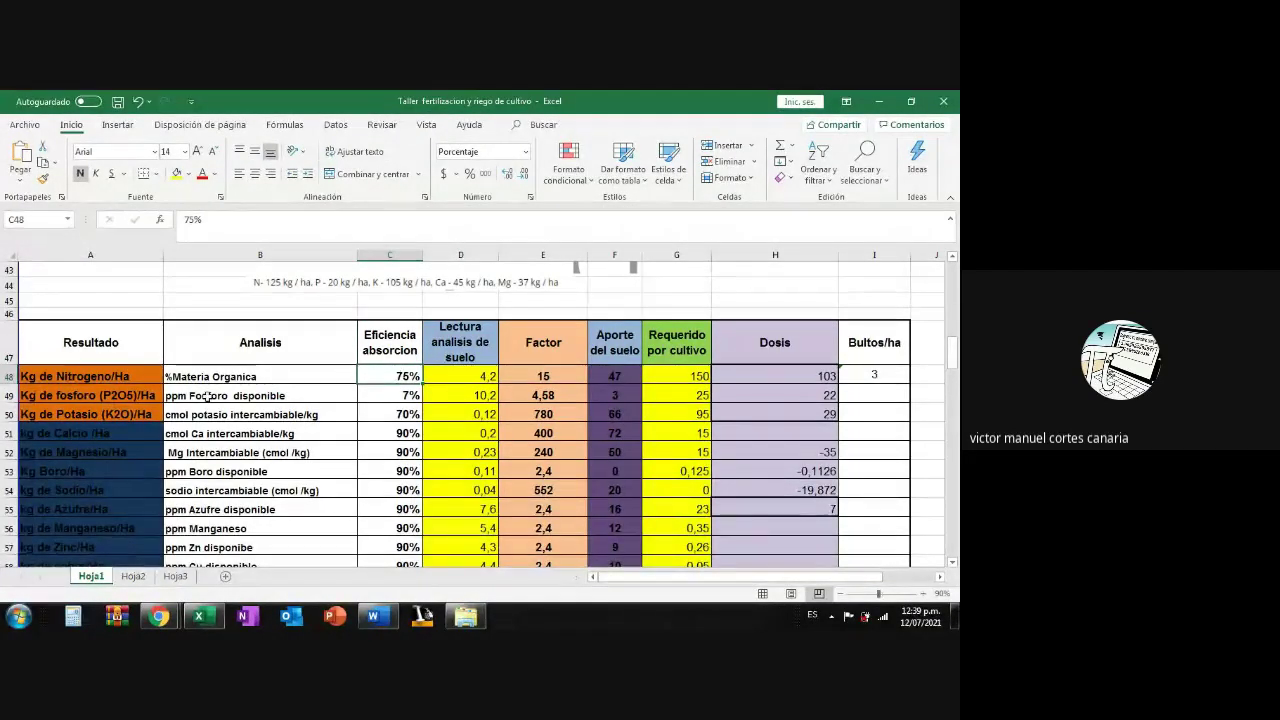
left_click(46, 391)
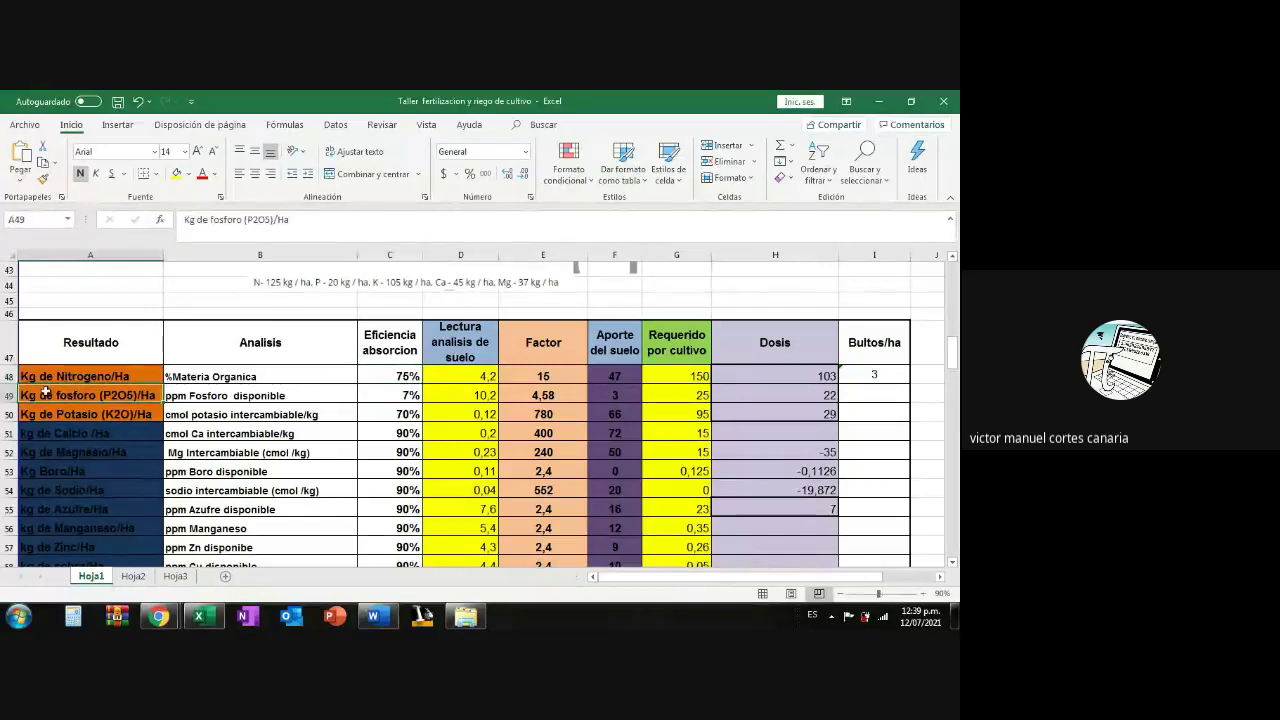
left_click(397, 395)
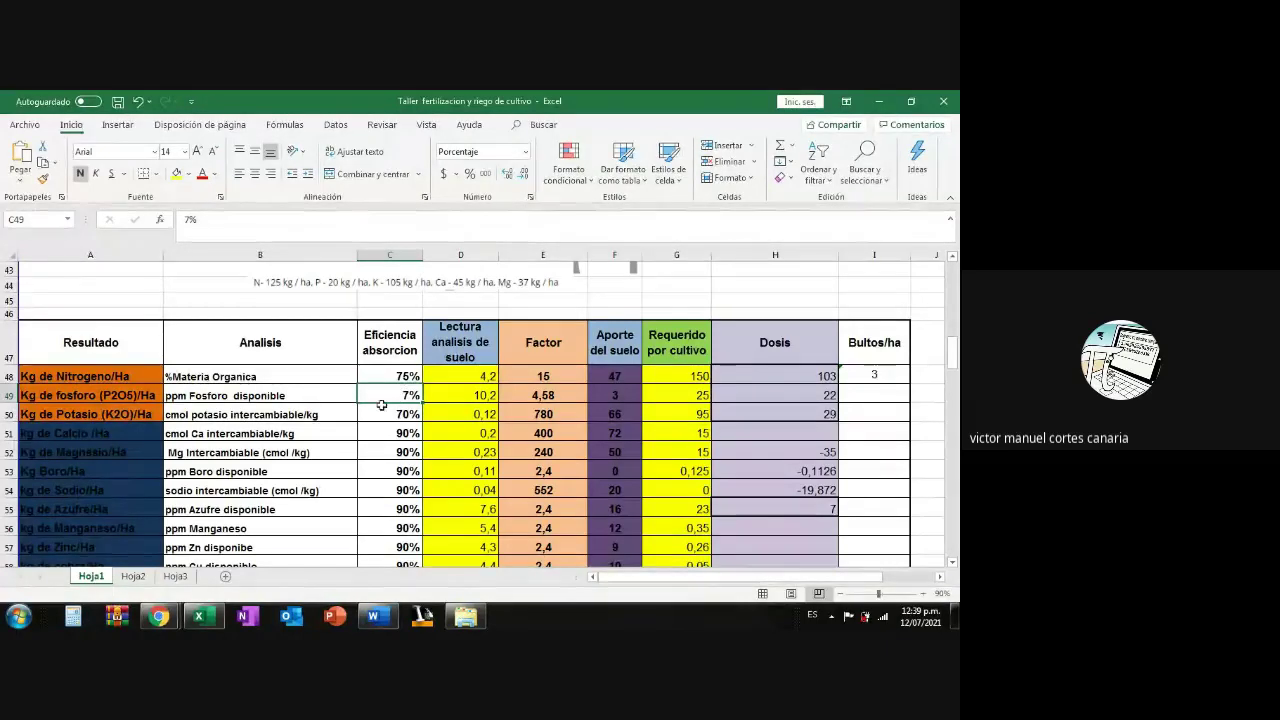
left_click(57, 410)
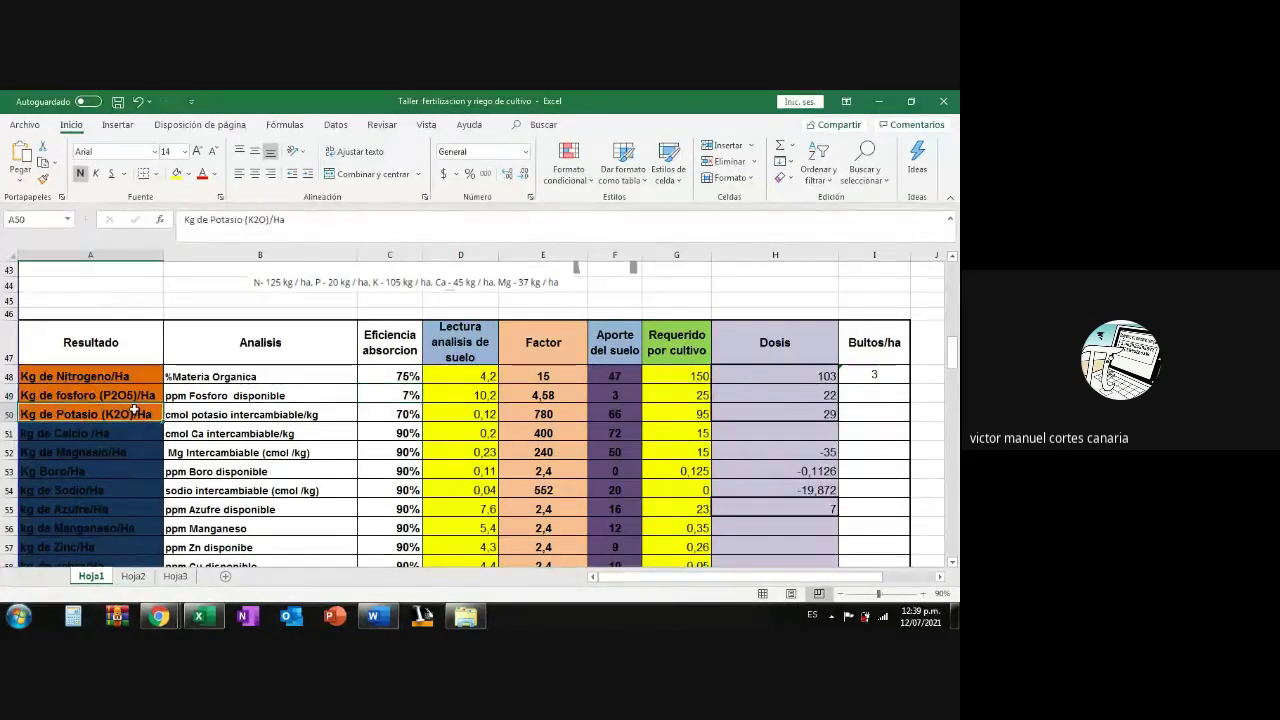
left_click(370, 412)
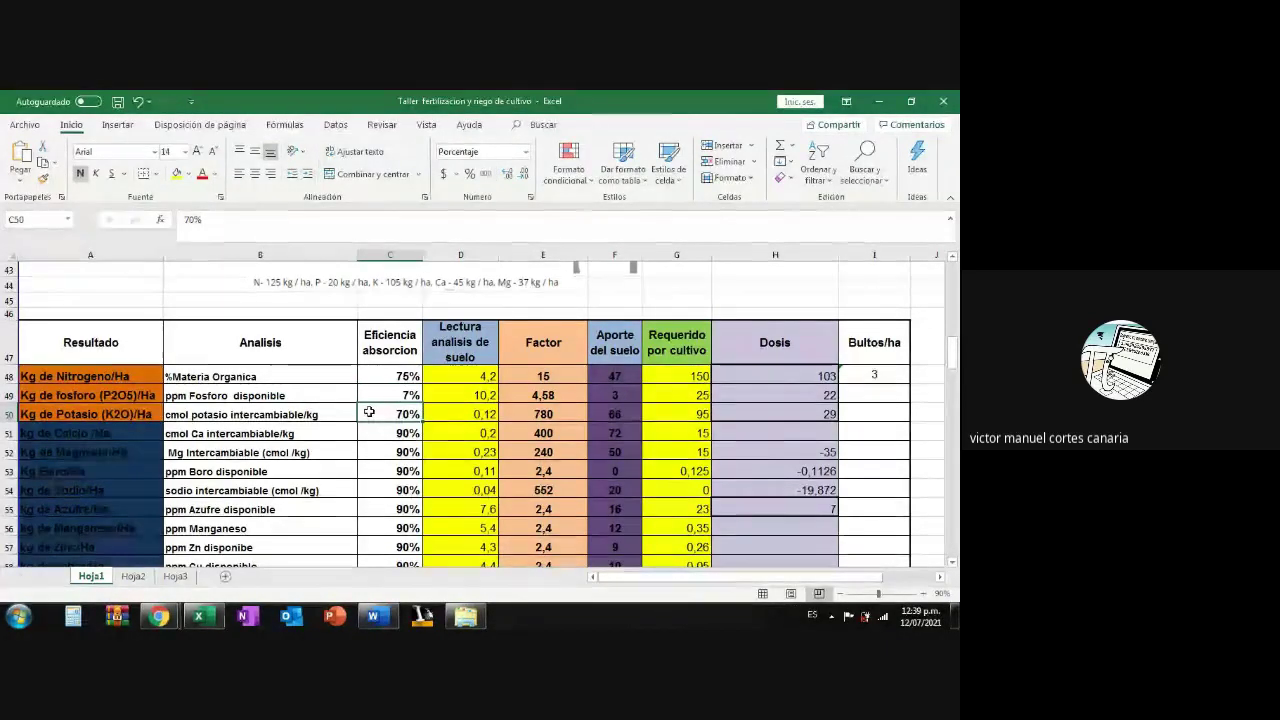
scroll(369, 412, "down", 1)
left_click(122, 387)
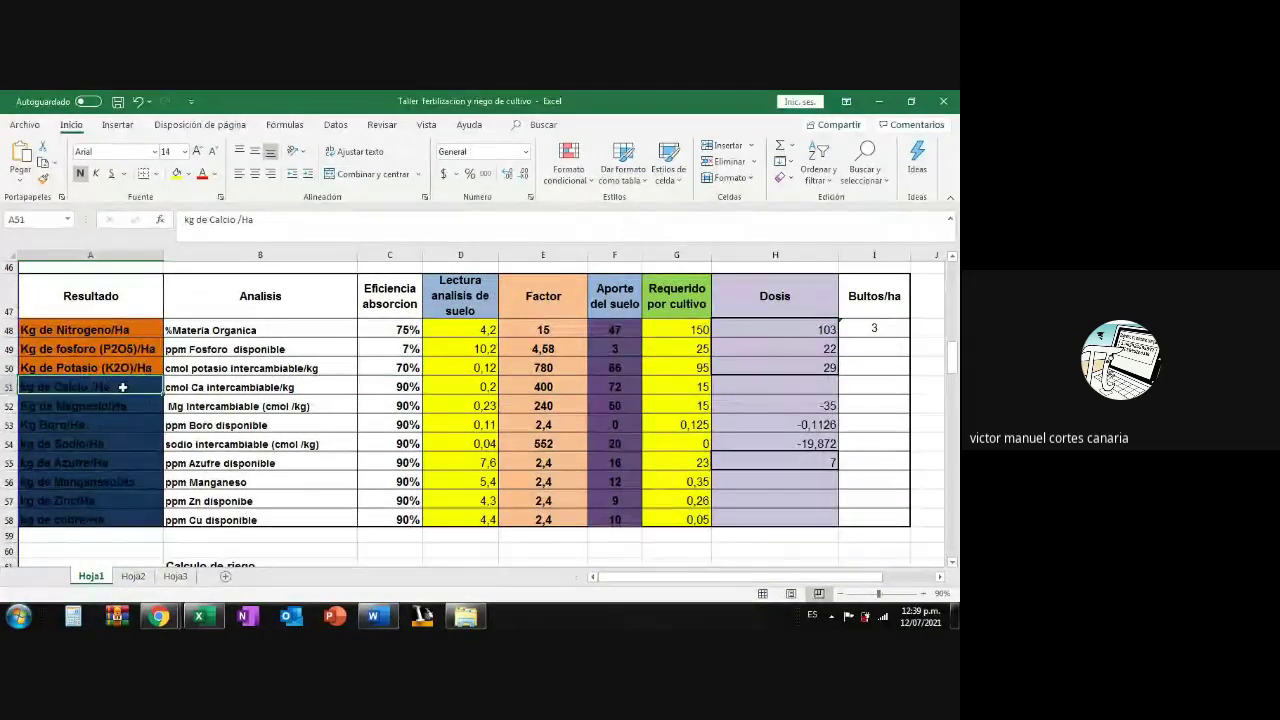
left_click_drag(380, 386, 372, 512)
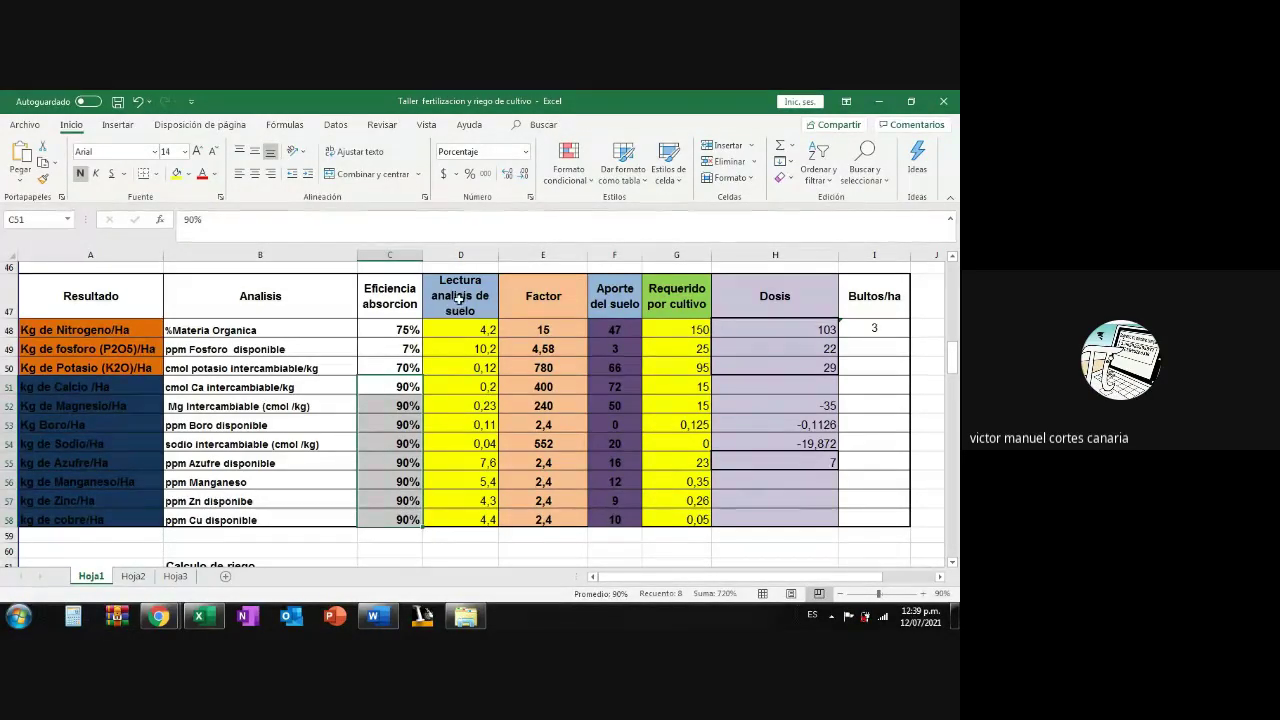
Compare the organic matter reading in the Lectura analisis de suelo column with its value in the soil analysis on Hoja1.
left_click(458, 295)
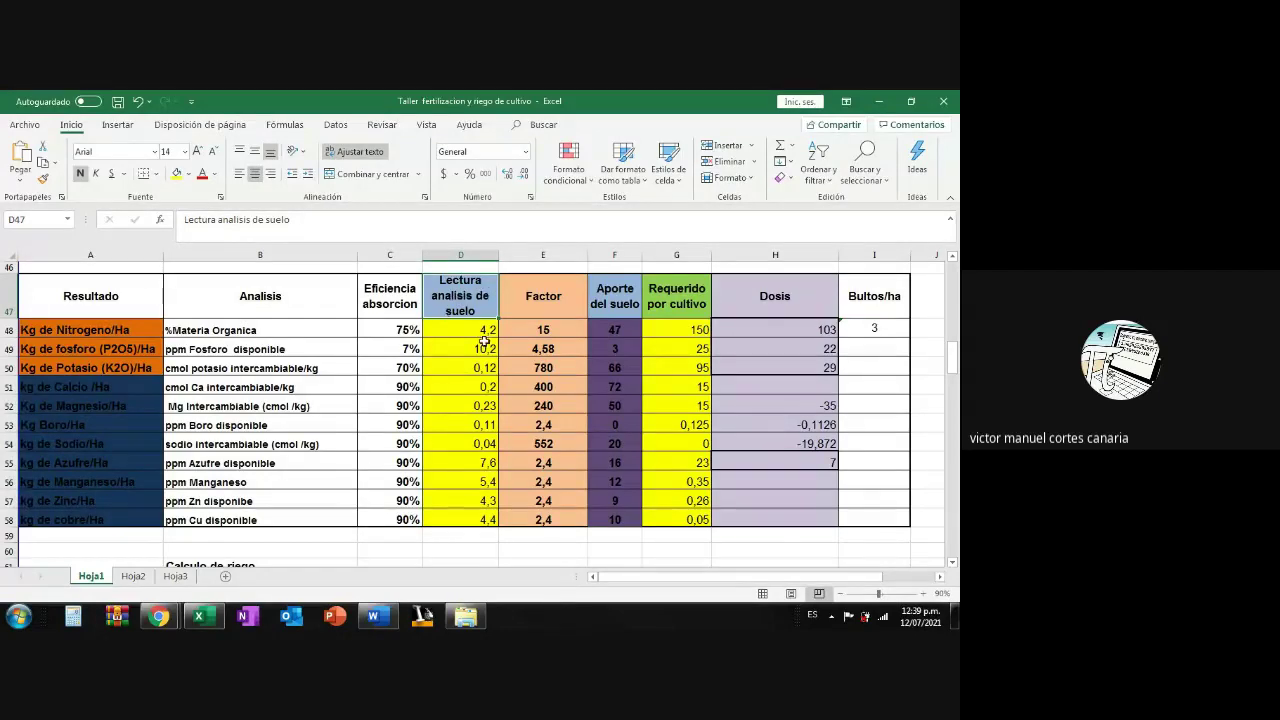
scroll(467, 348, "up", 10)
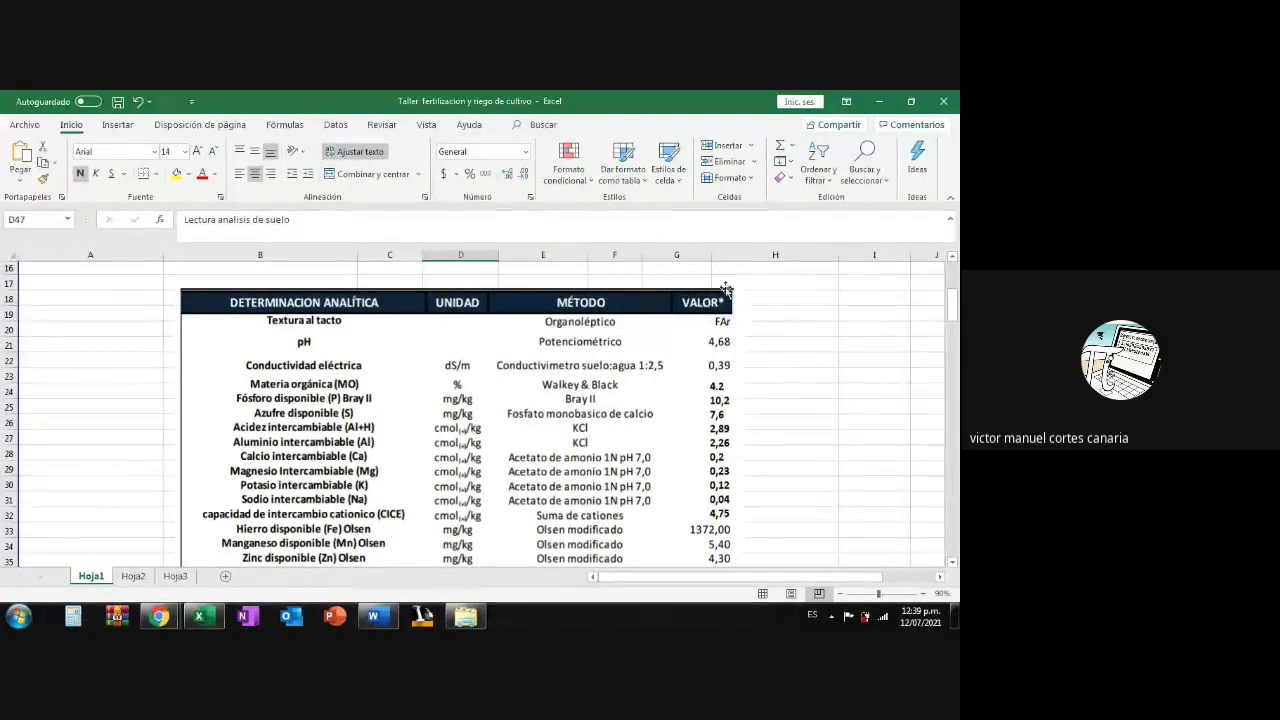
scroll(670, 324, "down", 8)
scroll(666, 328, "down", 2)
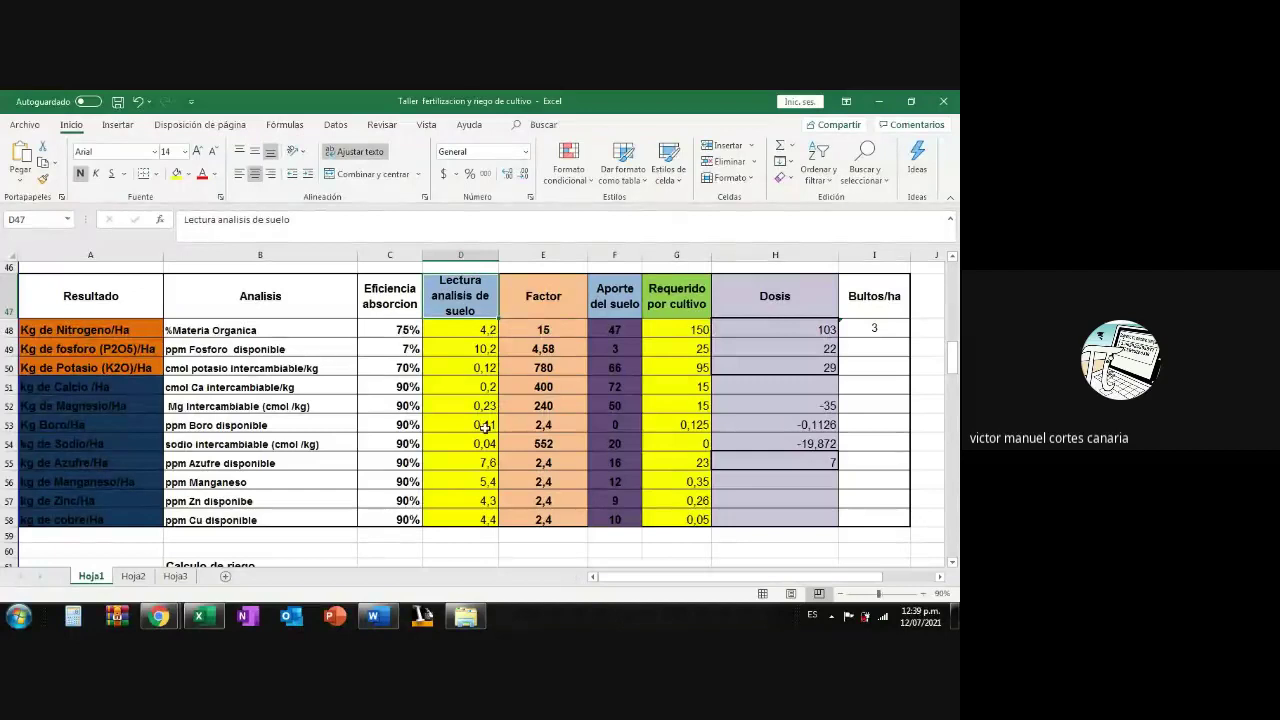
left_click(260, 325)
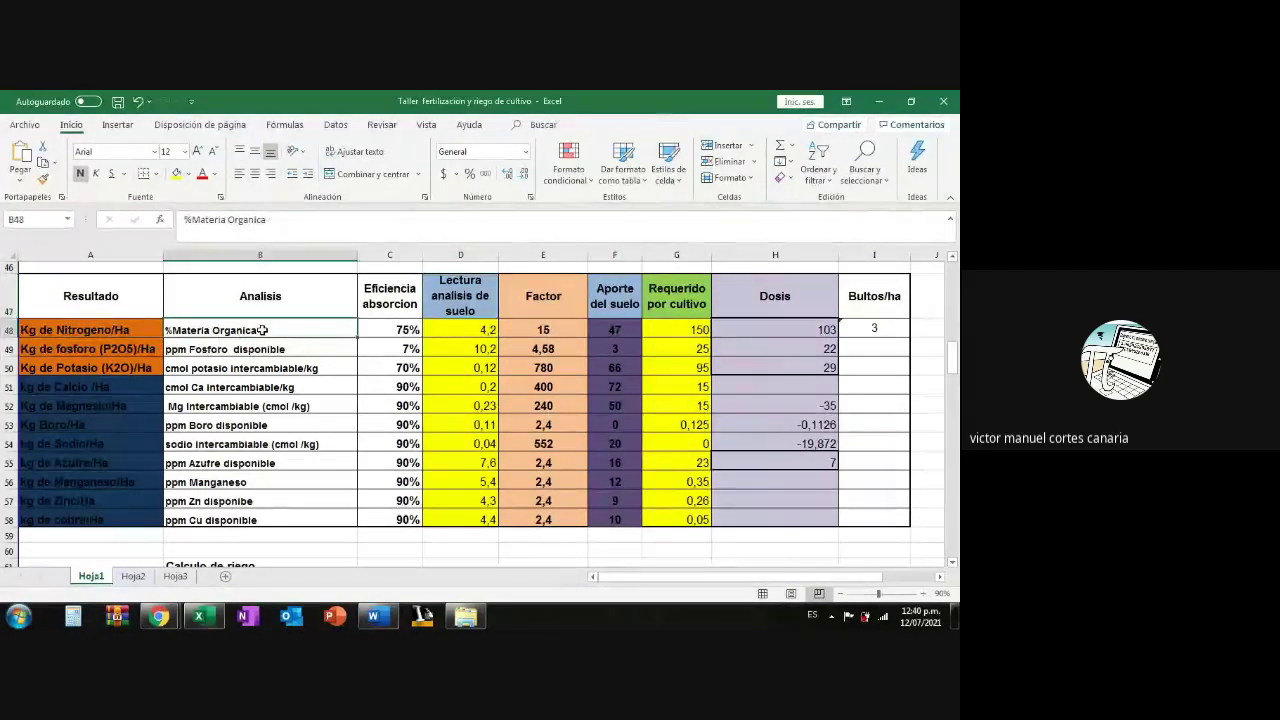
scroll(677, 374, "up", 10)
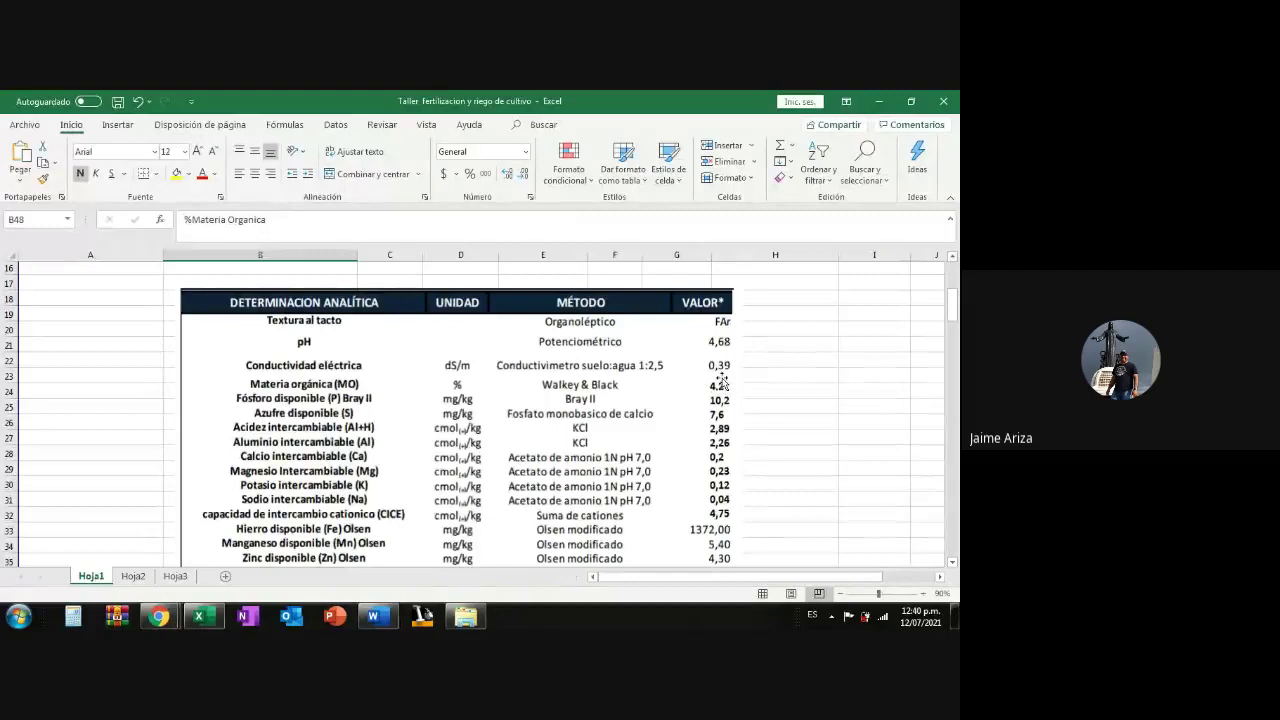
scroll(453, 378, "down", 10)
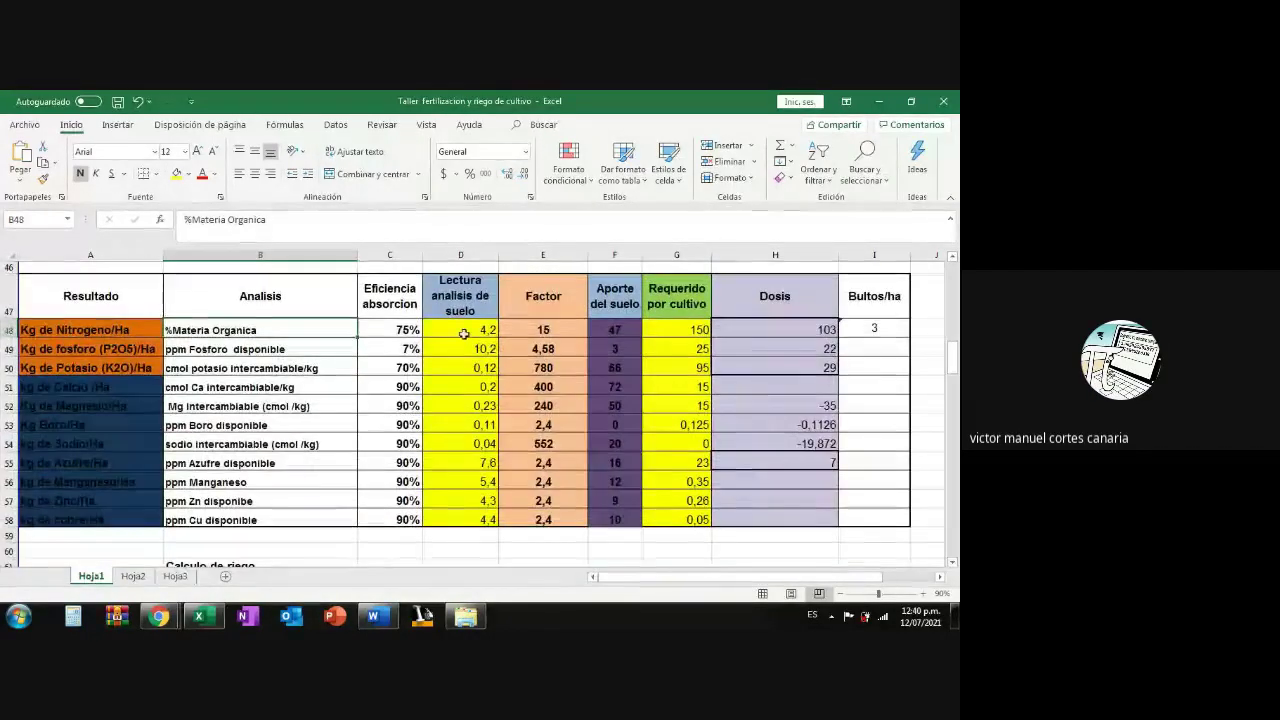
left_click(463, 333)
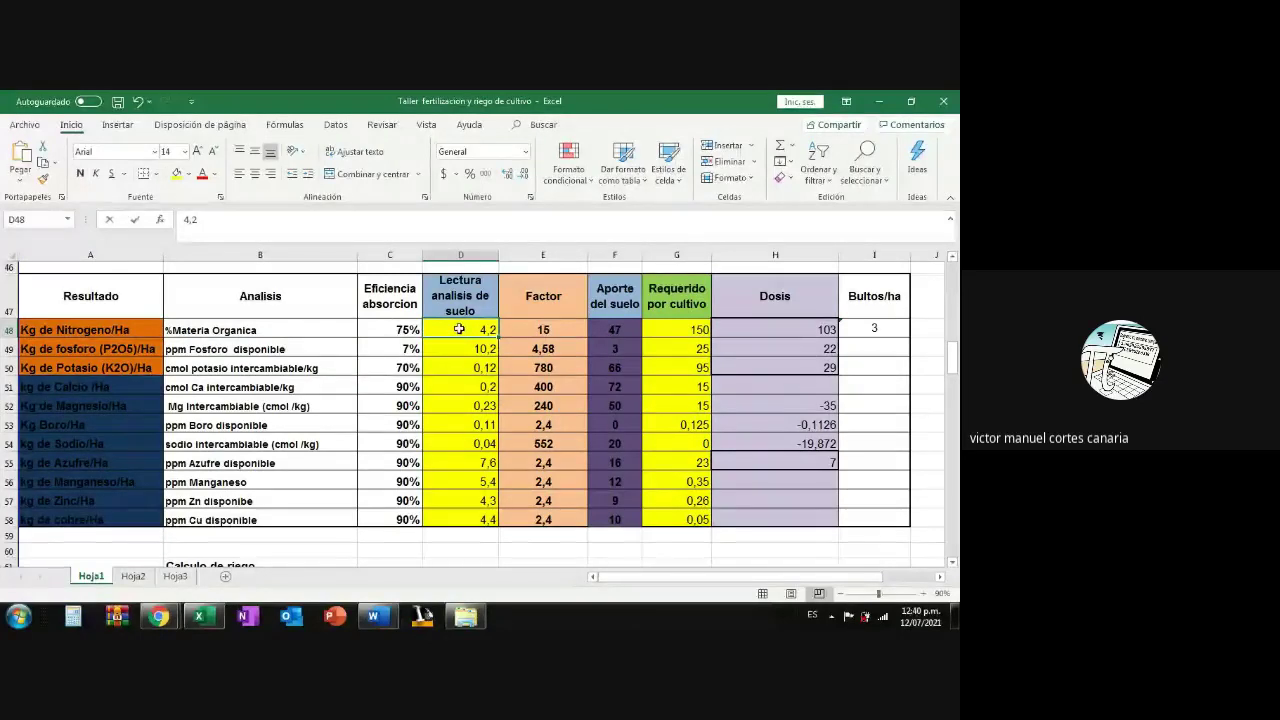
key("Return")
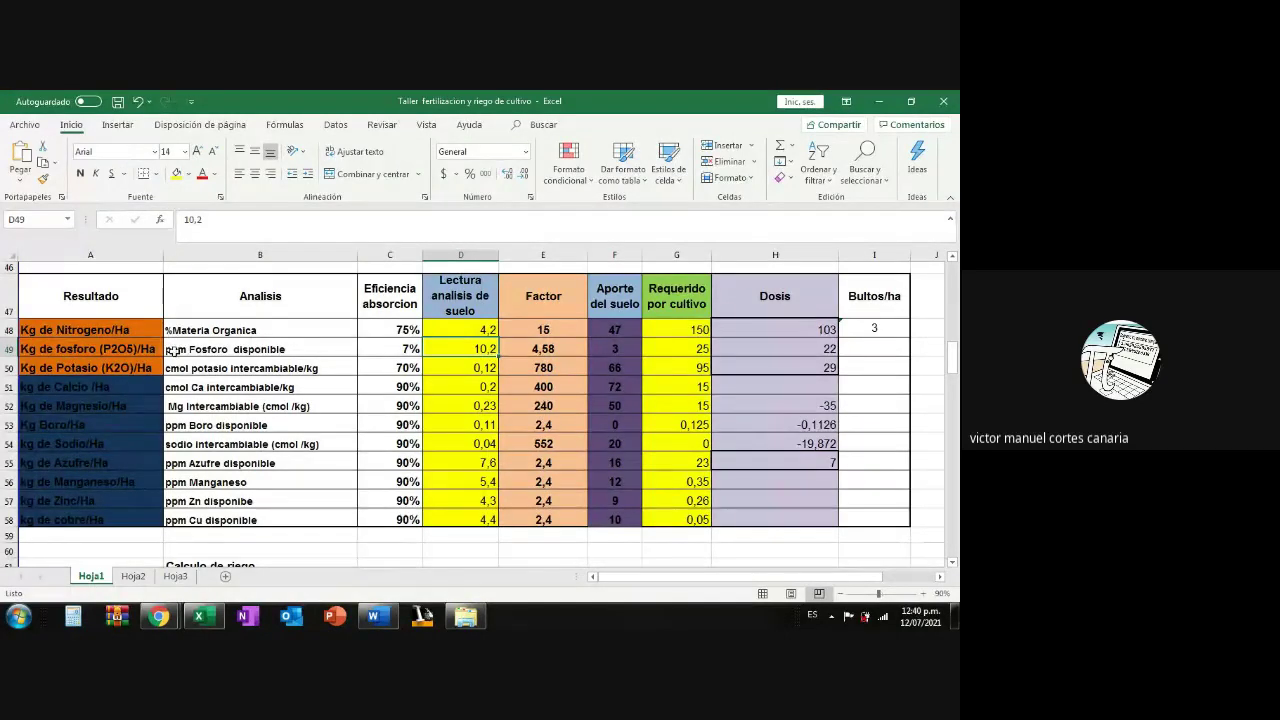
Compare the phosphorus and potassium readings with the soil analysis values, then review the whole Lectura analisis de suelo column.
scroll(386, 408, "up", 9)
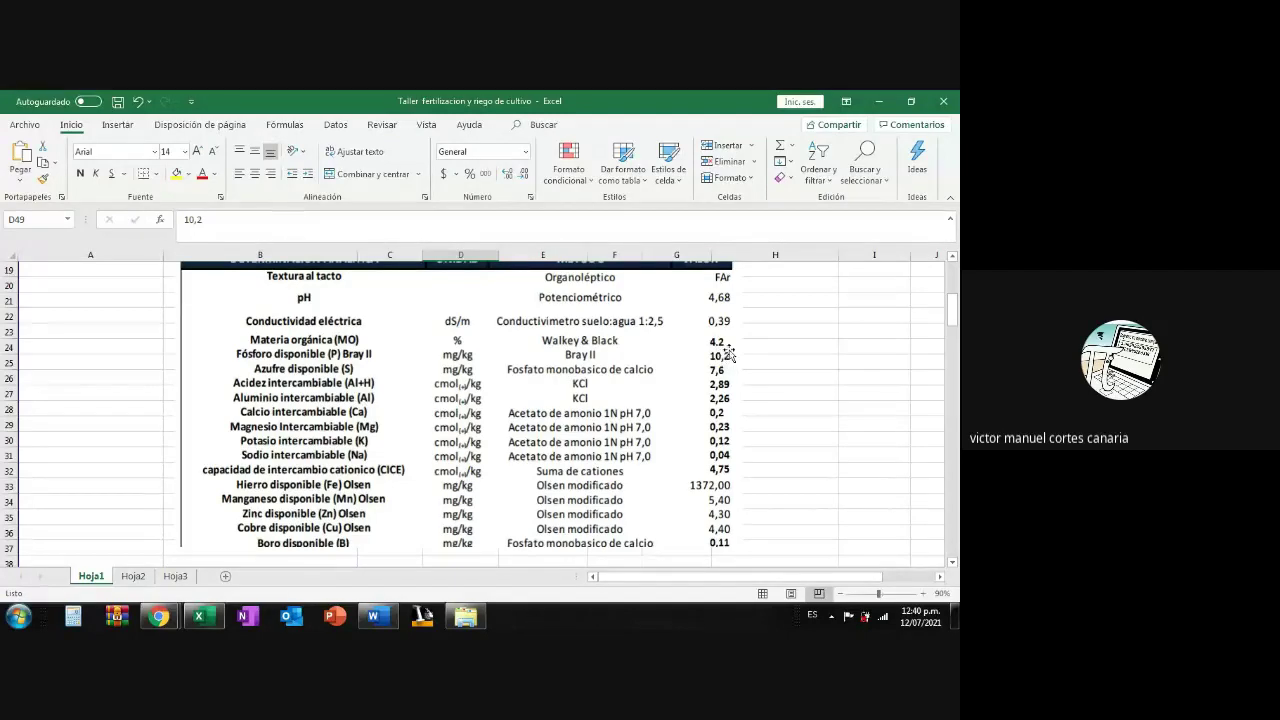
scroll(580, 400, "down", 6)
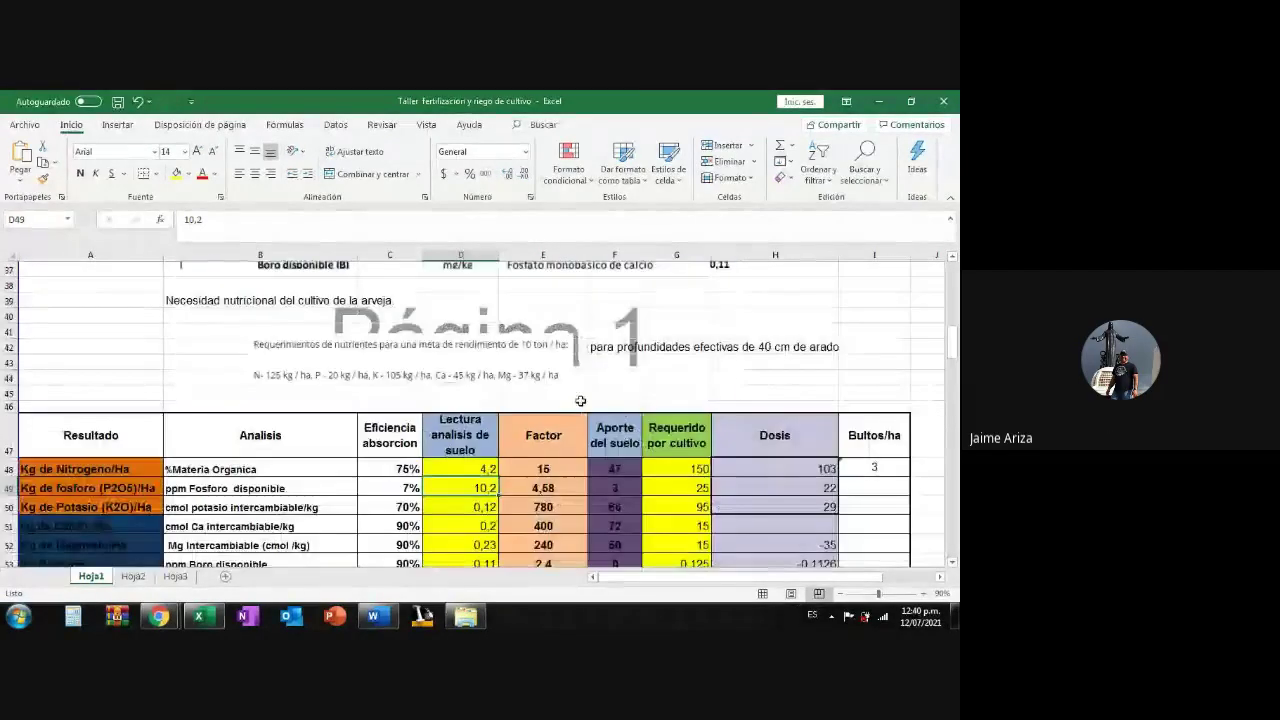
scroll(580, 400, "down", 2)
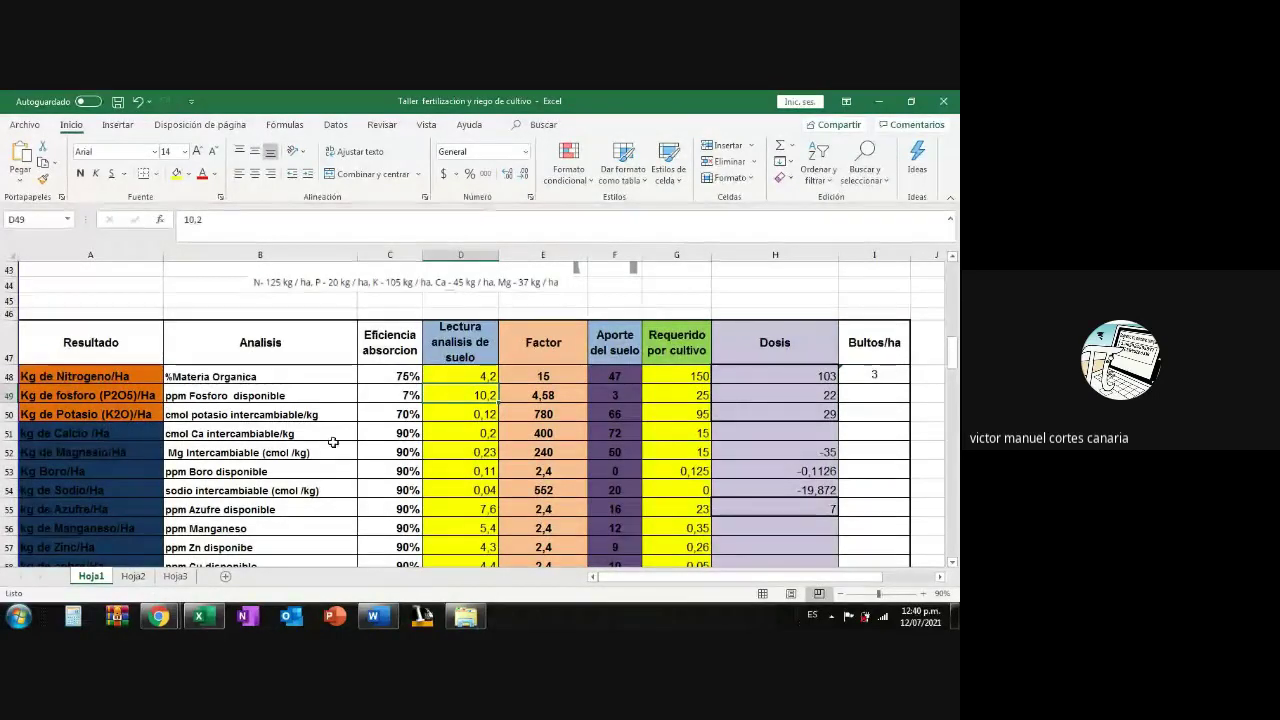
scroll(491, 424, "down", 1)
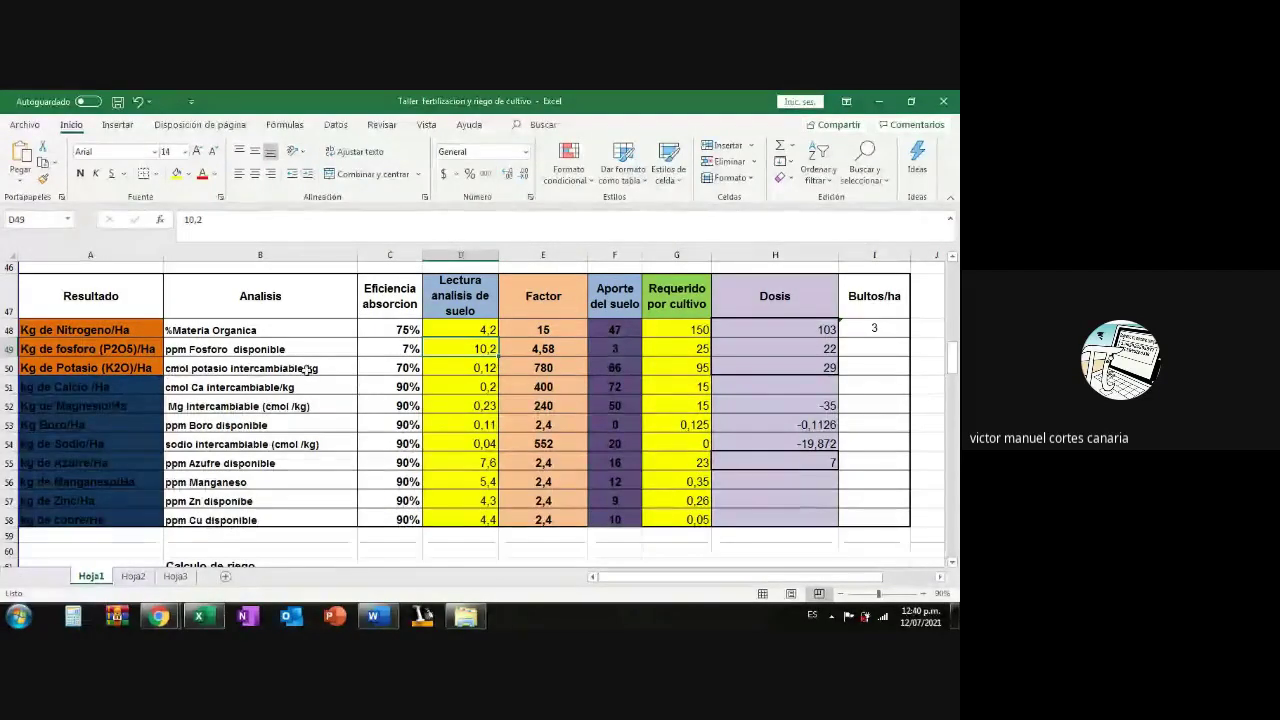
scroll(334, 383, "up", 10)
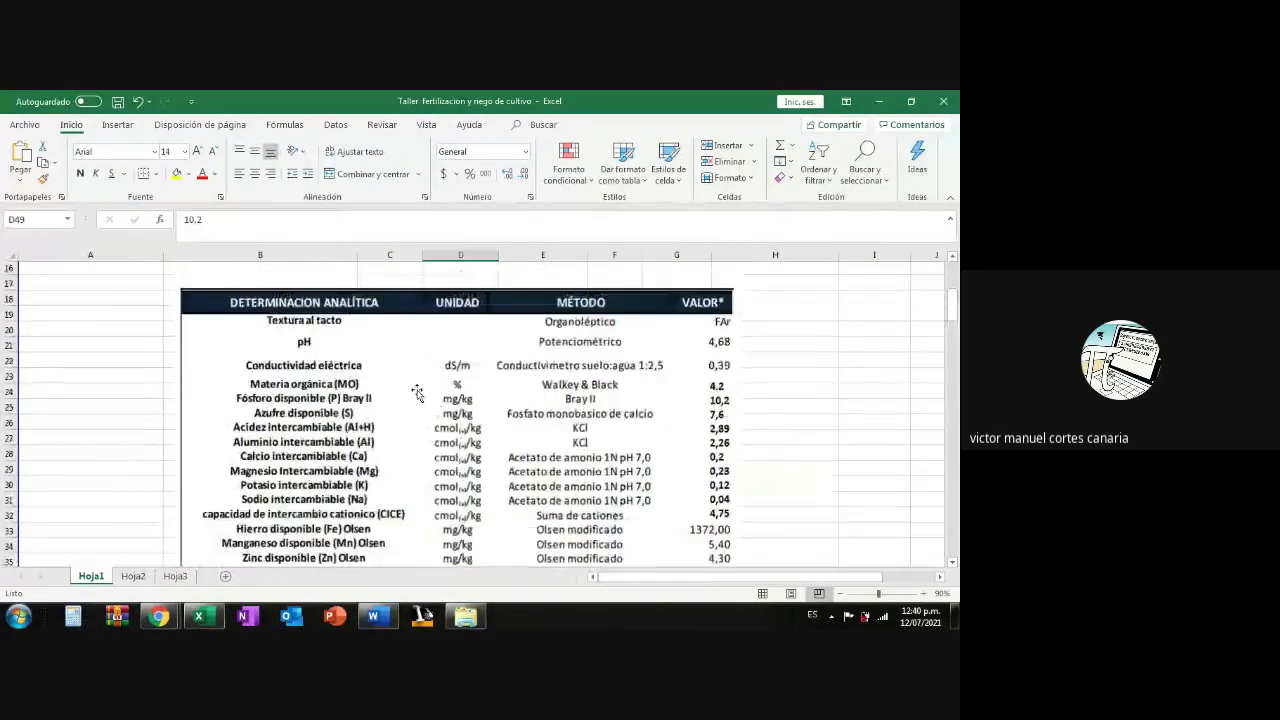
scroll(417, 392, "down", 1)
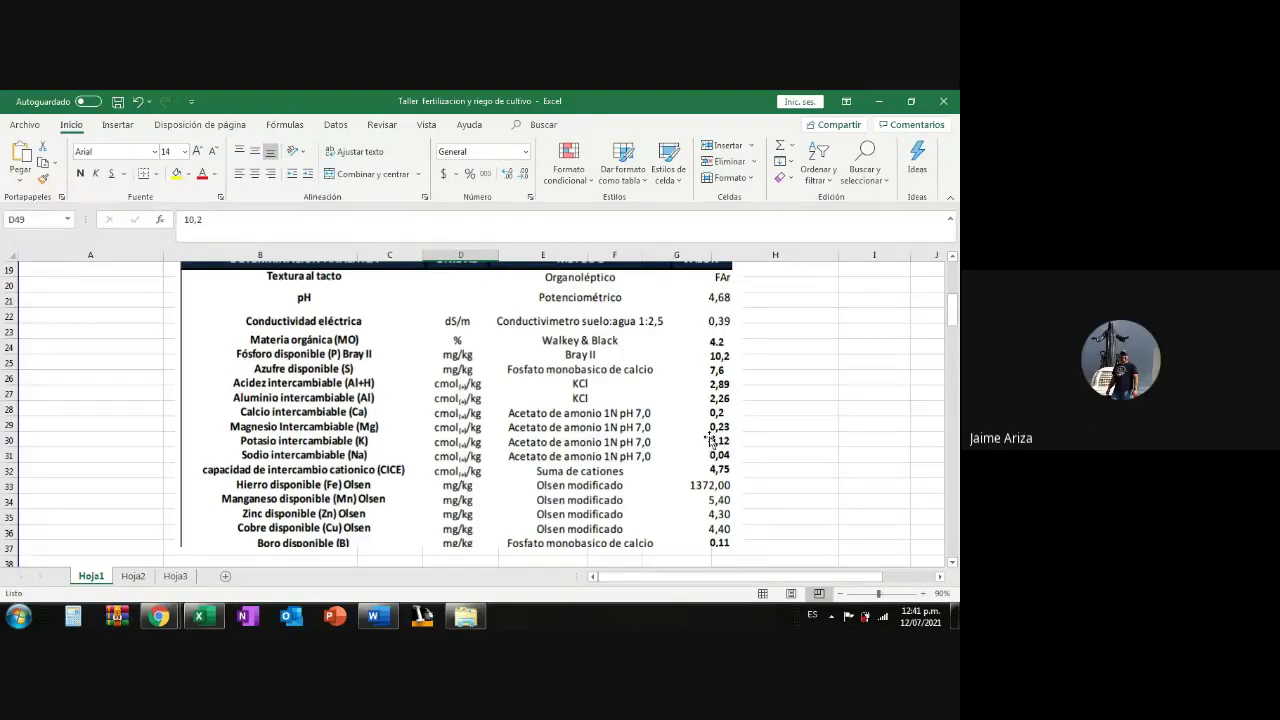
scroll(712, 450, "down", 10)
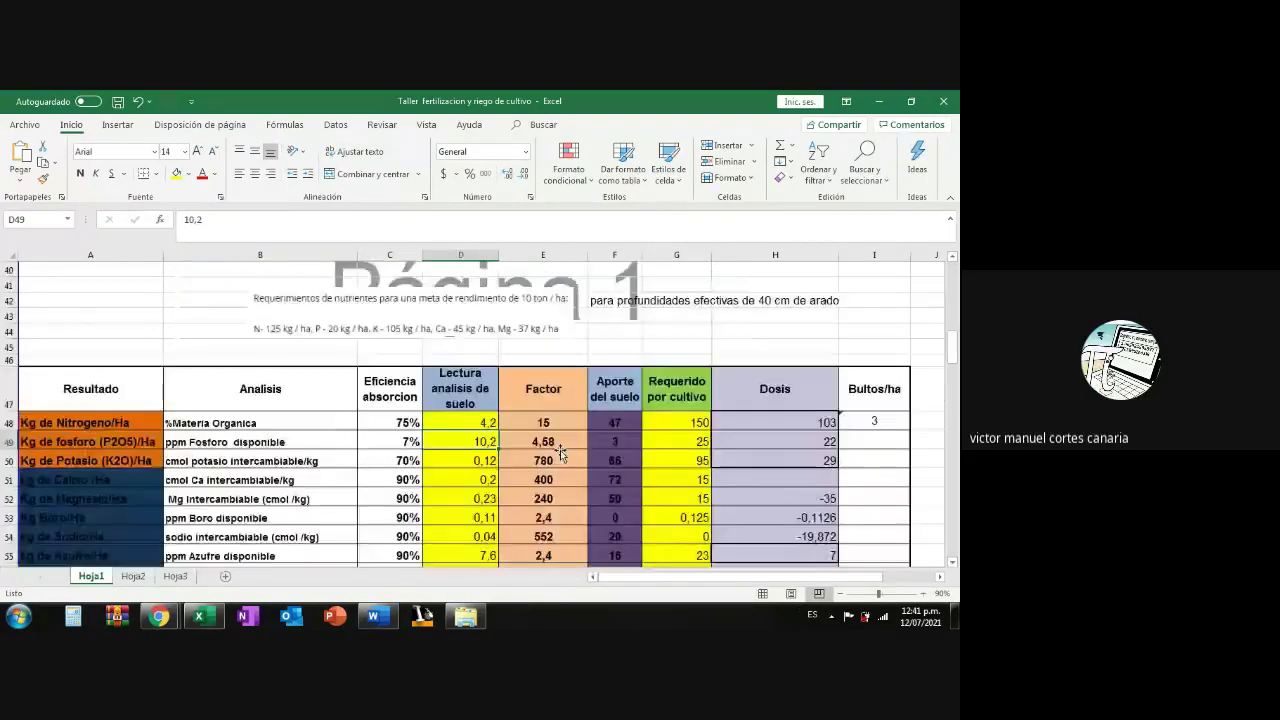
scroll(476, 312, "up", 2)
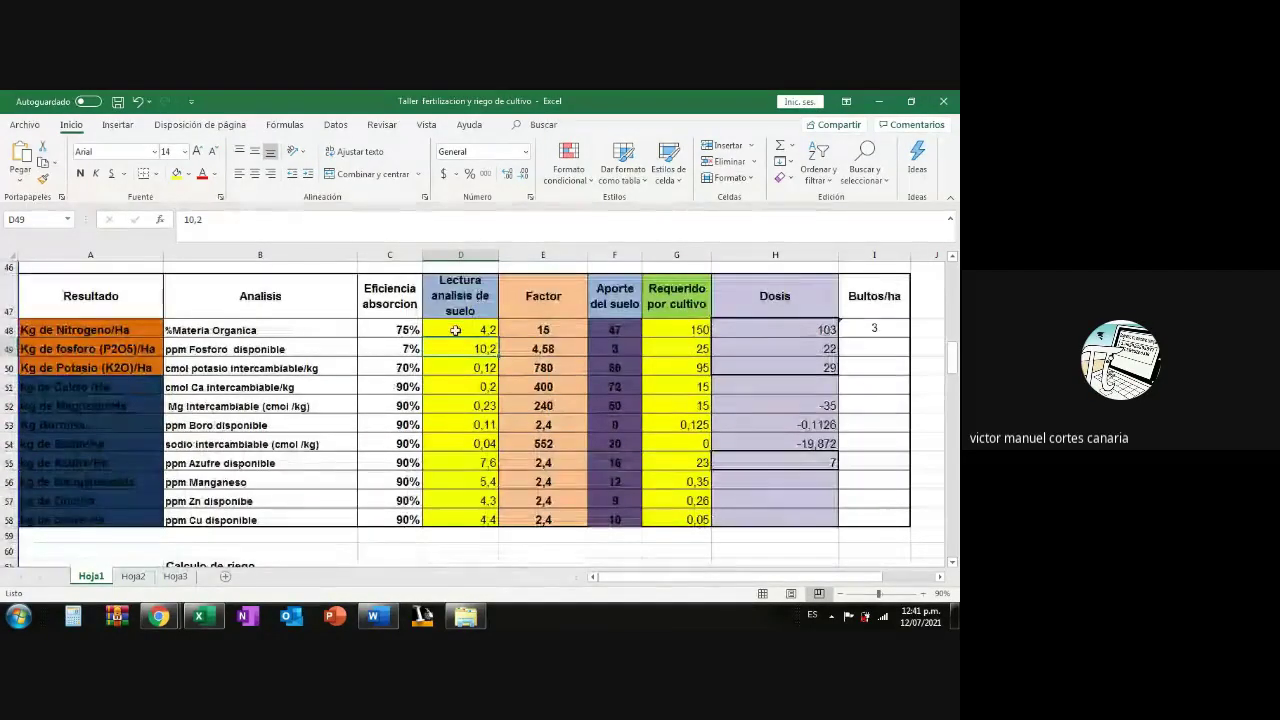
left_click_drag(458, 329, 475, 518)
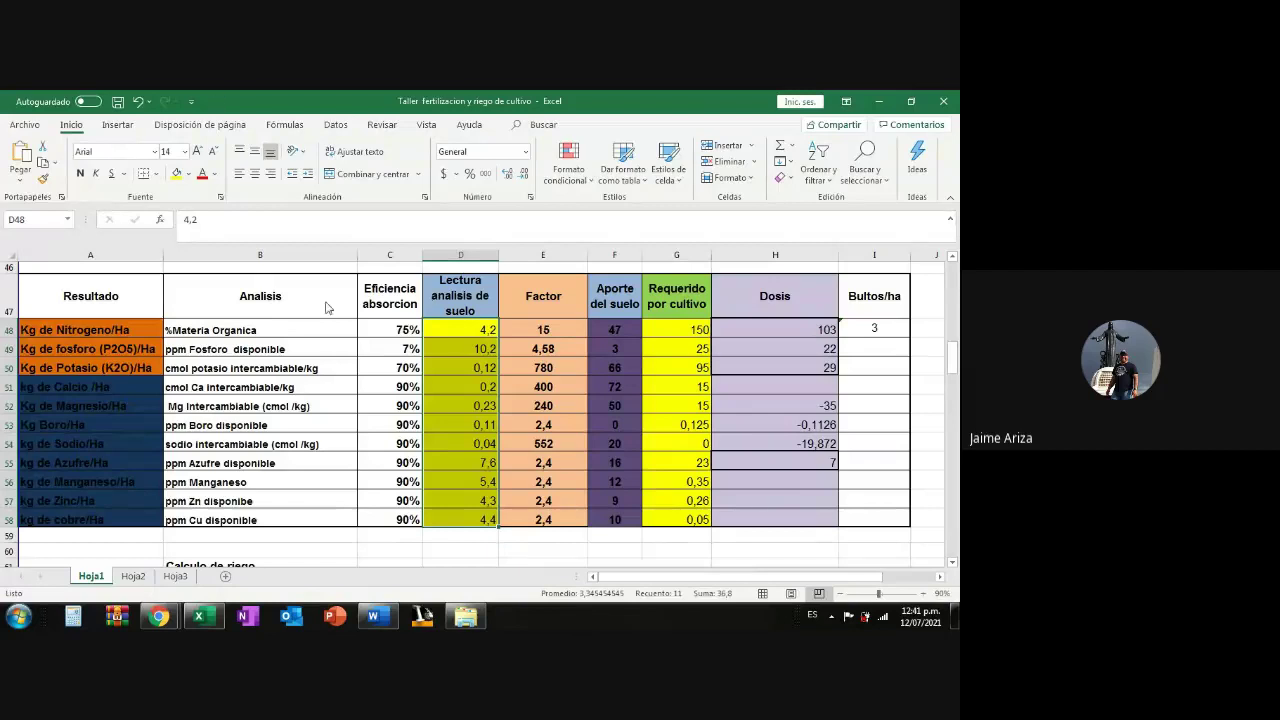
Look through the files in the Tecnico proyectos agropecuarios folder, then return to the workbook.
left_click(604, 548)
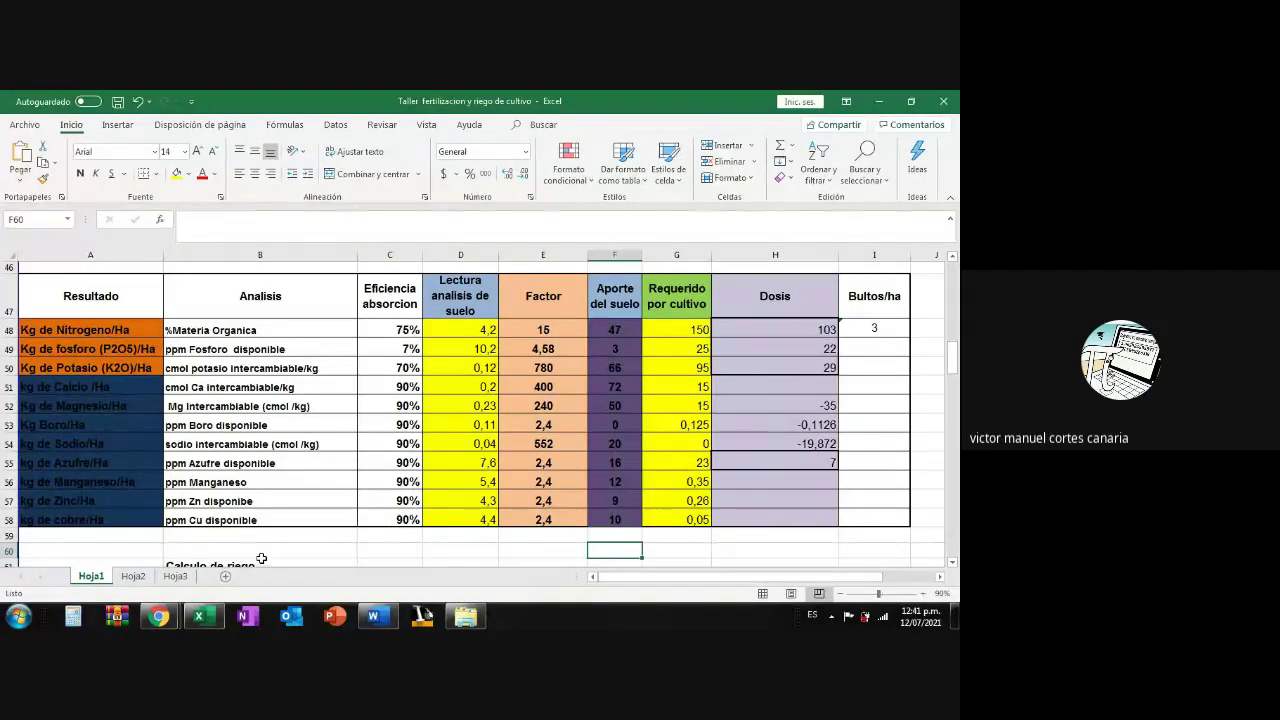
left_click(462, 620)
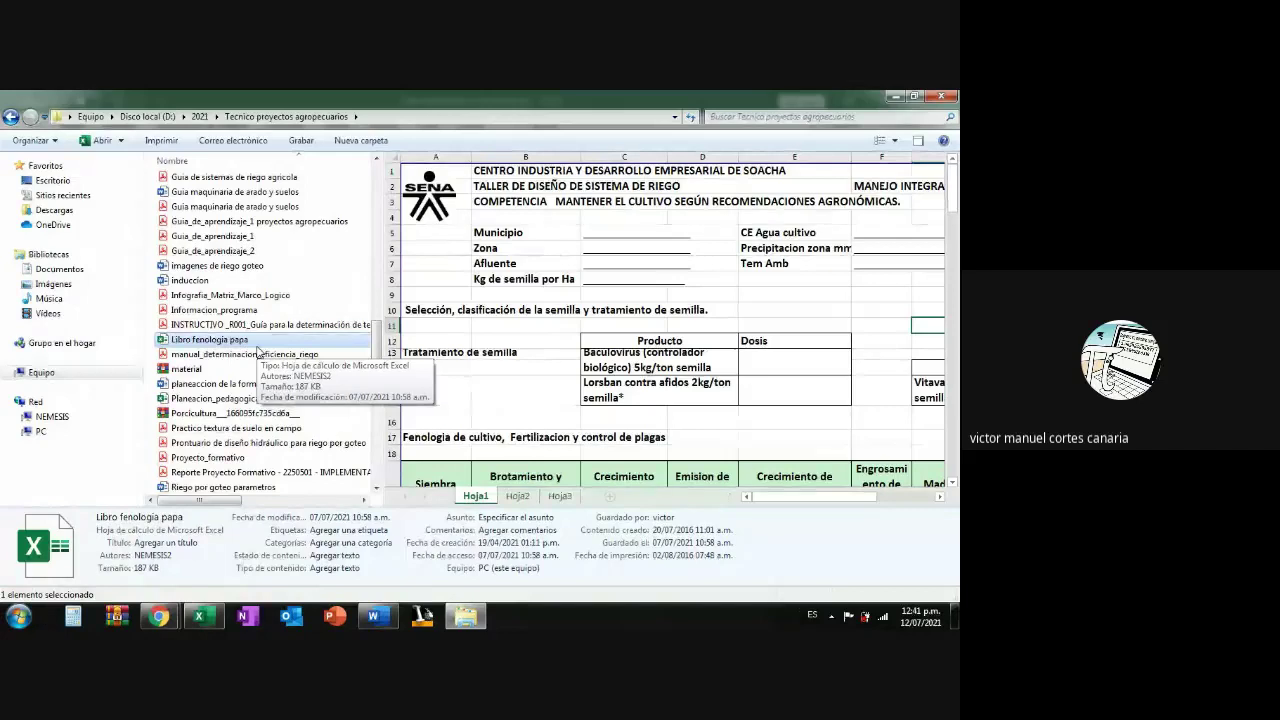
left_click(893, 95)
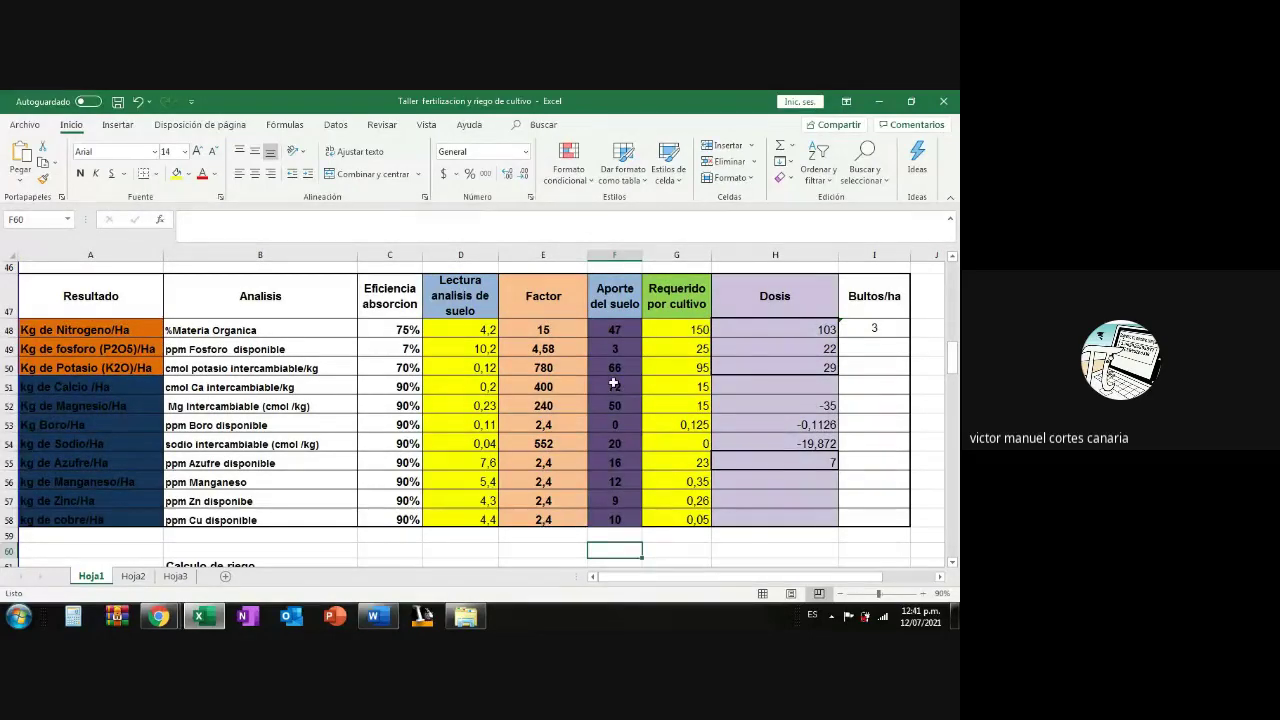
Examine the conversion factors in the Factor column for every nutrient from nitrogen to copper.
left_click_drag(513, 323, 535, 520)
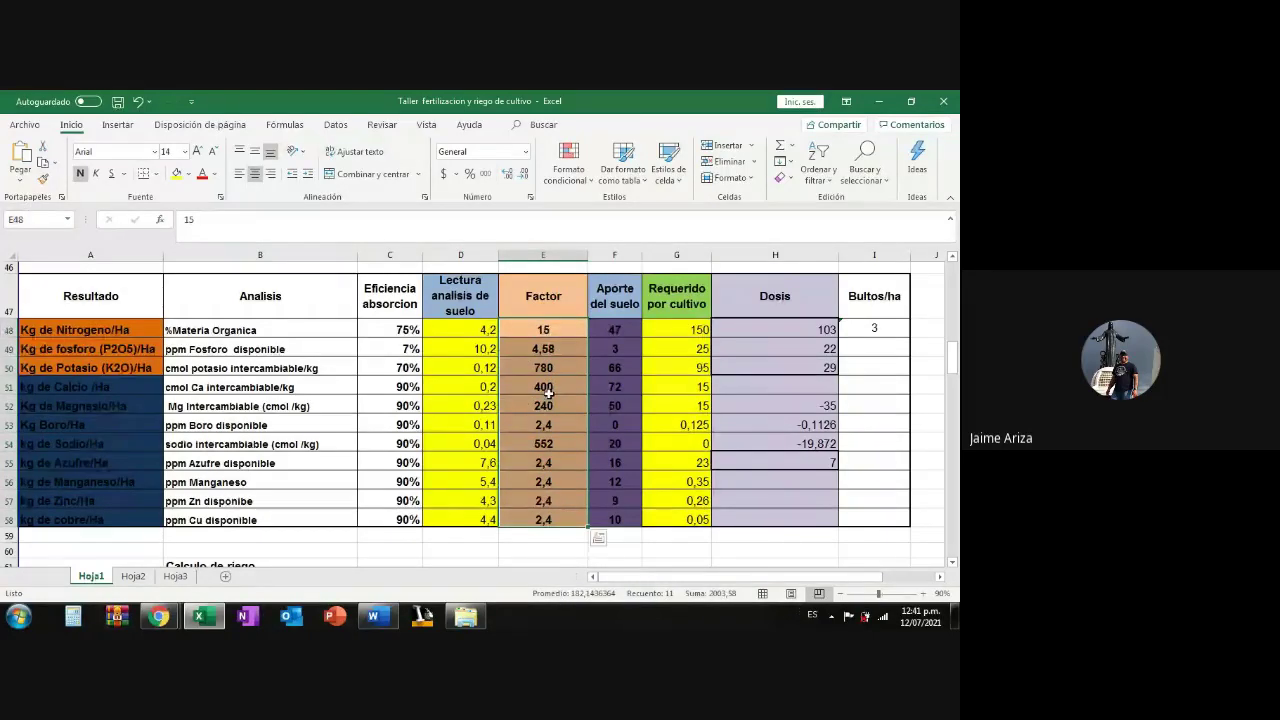
left_click(522, 326)
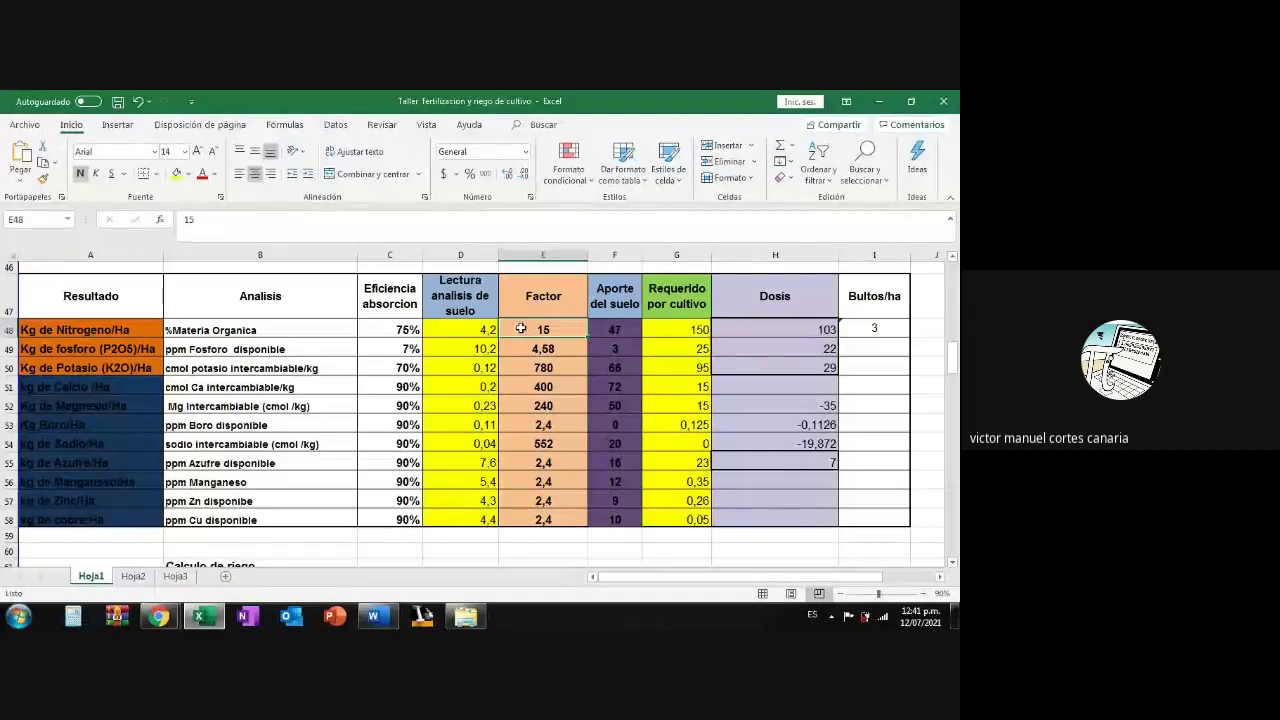
left_click_drag(521, 328, 524, 518)
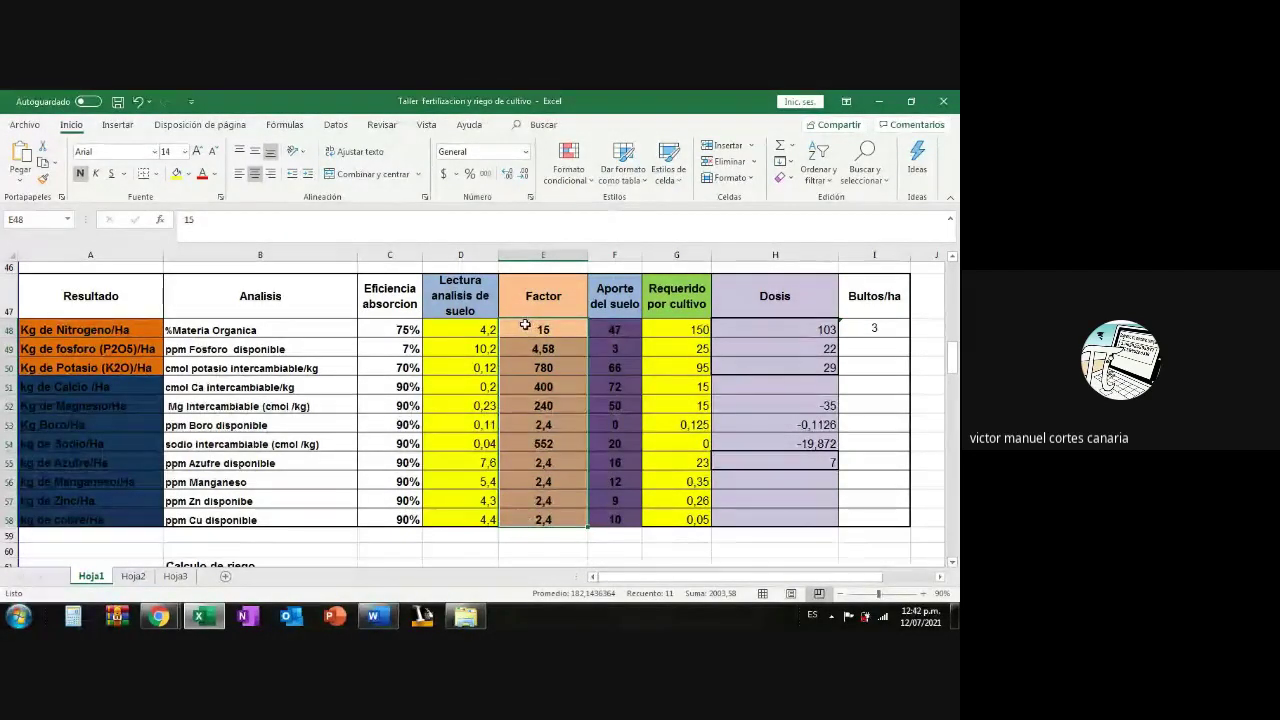
left_click_drag(525, 325, 523, 519)
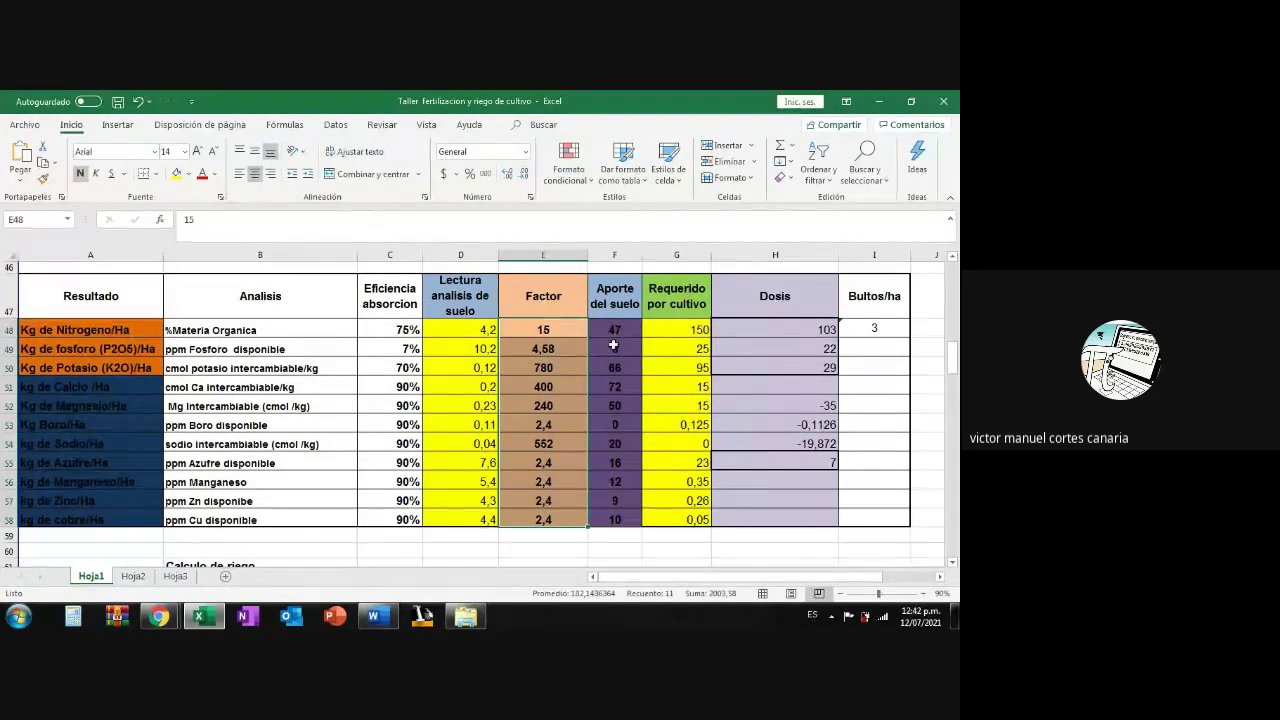
left_click_drag(535, 330, 543, 520)
Review the absorption efficiency, soil reading and factor columns in sequence, checking the readings against the soil analysis.
left_click_drag(391, 326, 390, 520)
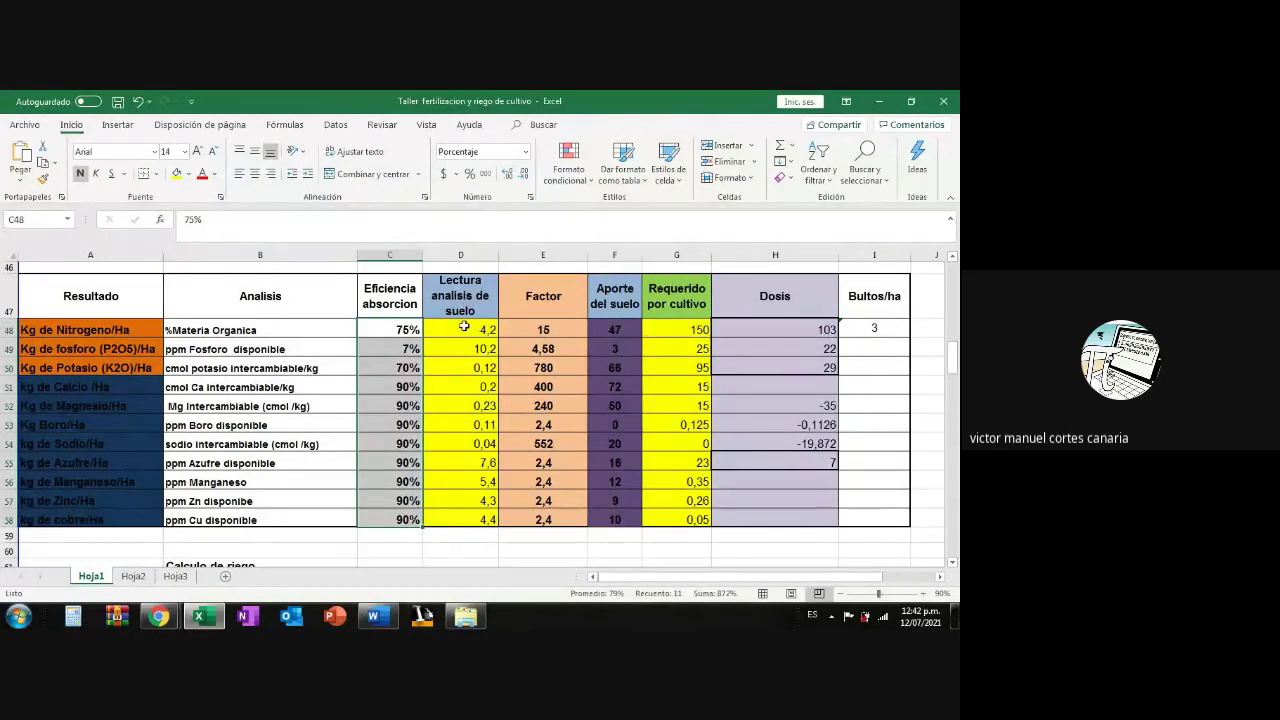
left_click_drag(463, 326, 460, 520)
scroll(696, 401, "up", 9)
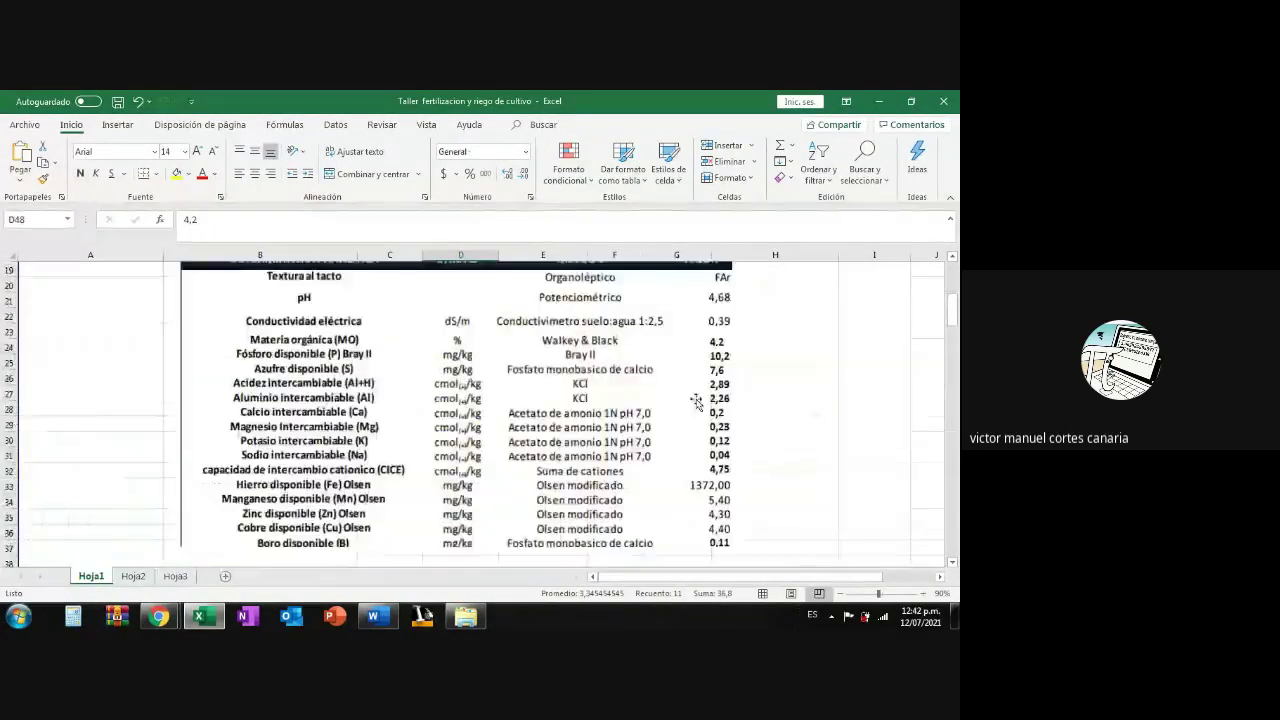
scroll(725, 432, "down", 9)
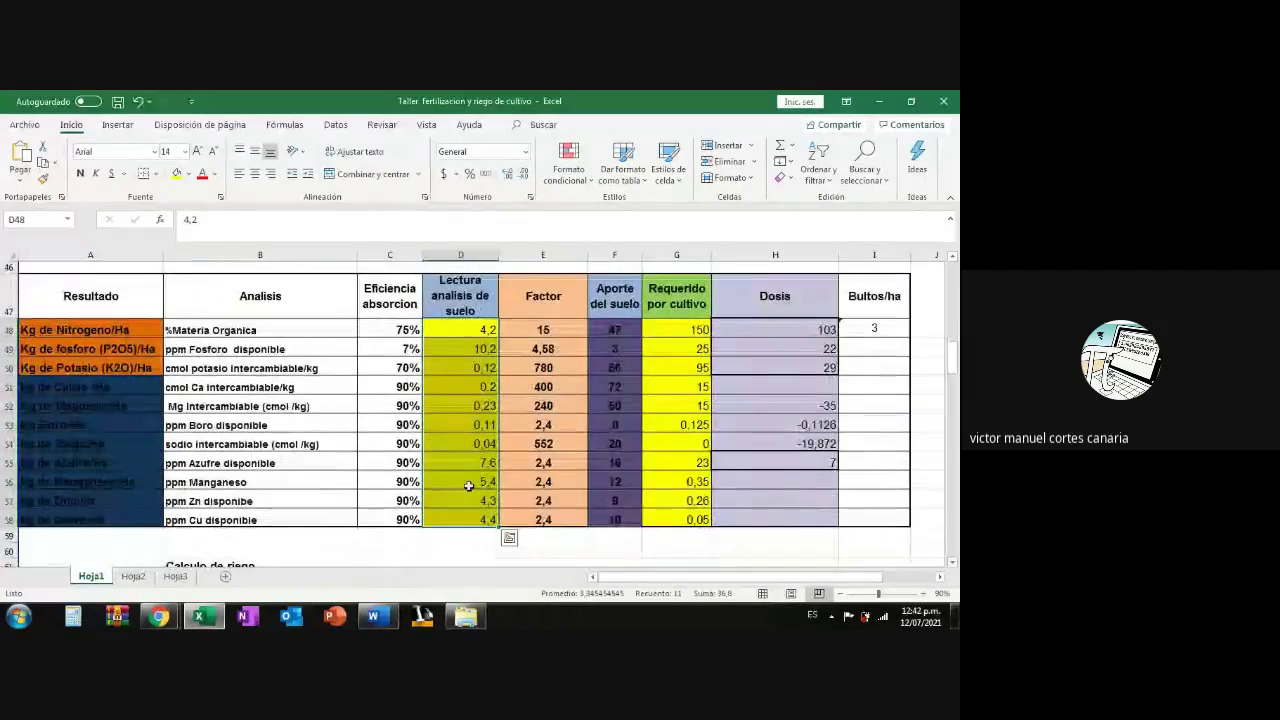
left_click_drag(545, 330, 547, 520)
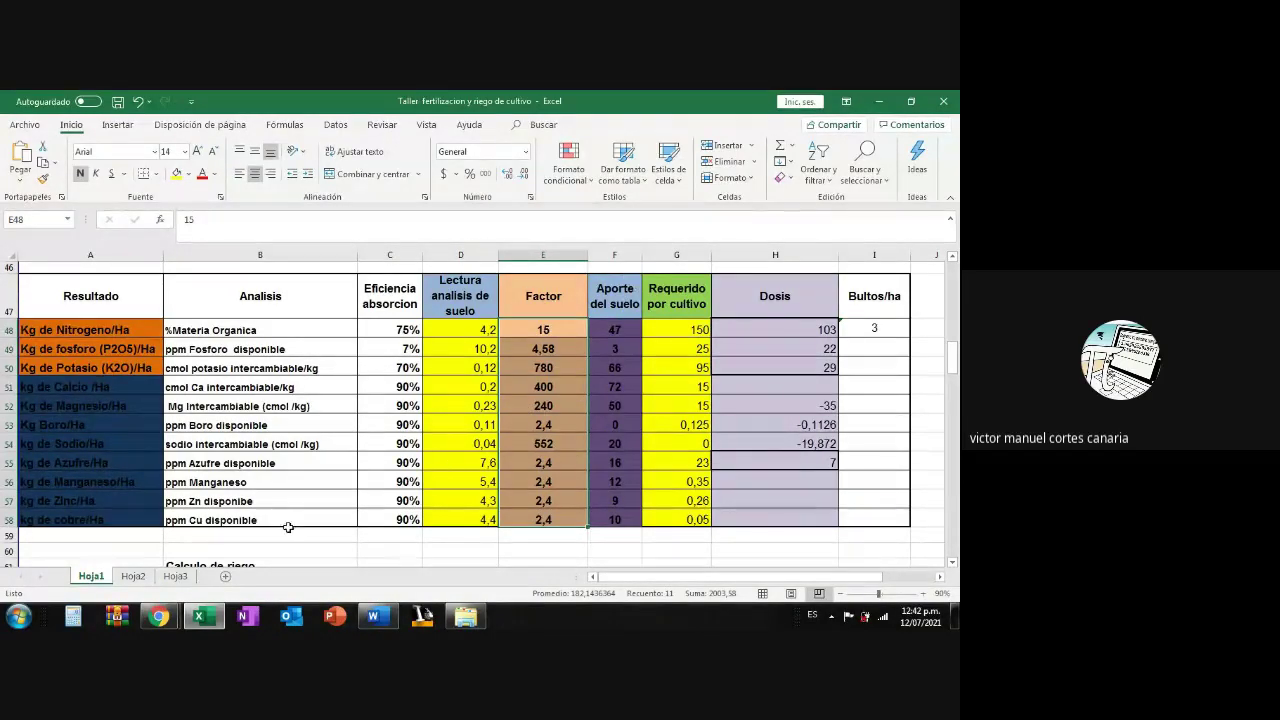
Switch to Chrome and search Google for "requerimientos nutricionales de la papa r12".
mouse_move(158, 616)
left_click(126, 562)
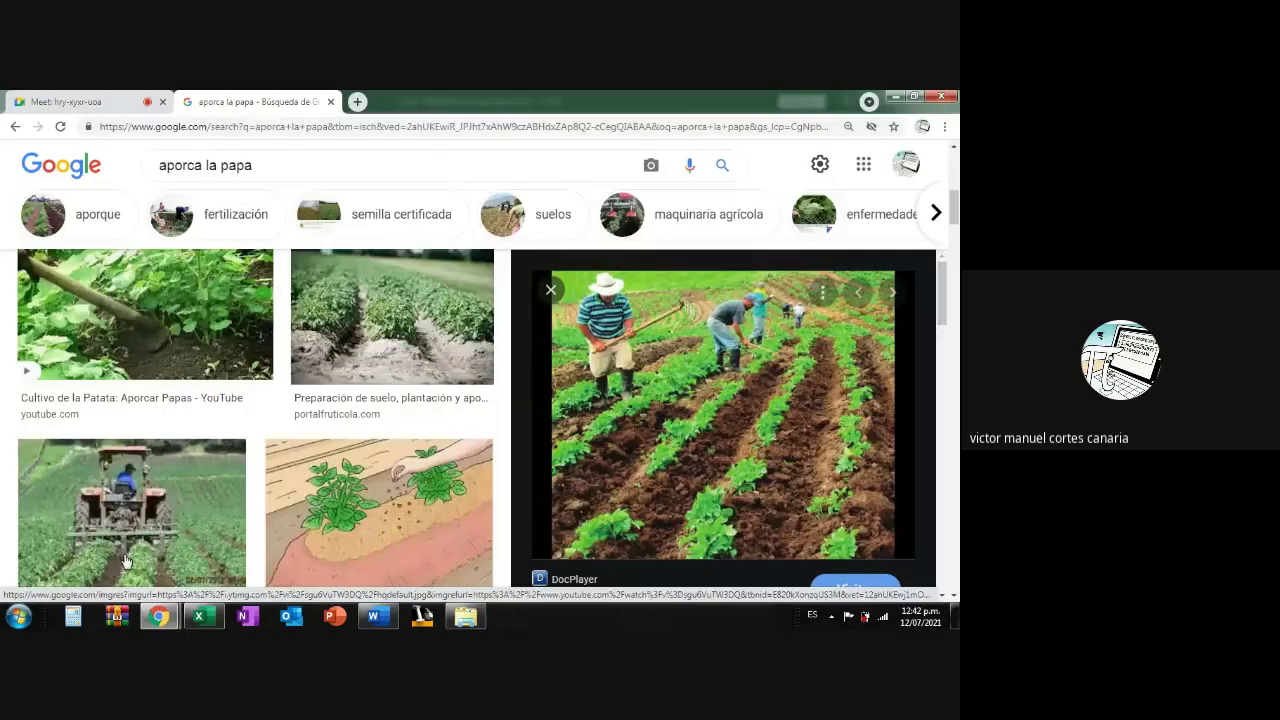
scroll(255, 420, "down", 2)
scroll(255, 420, "up", 3)
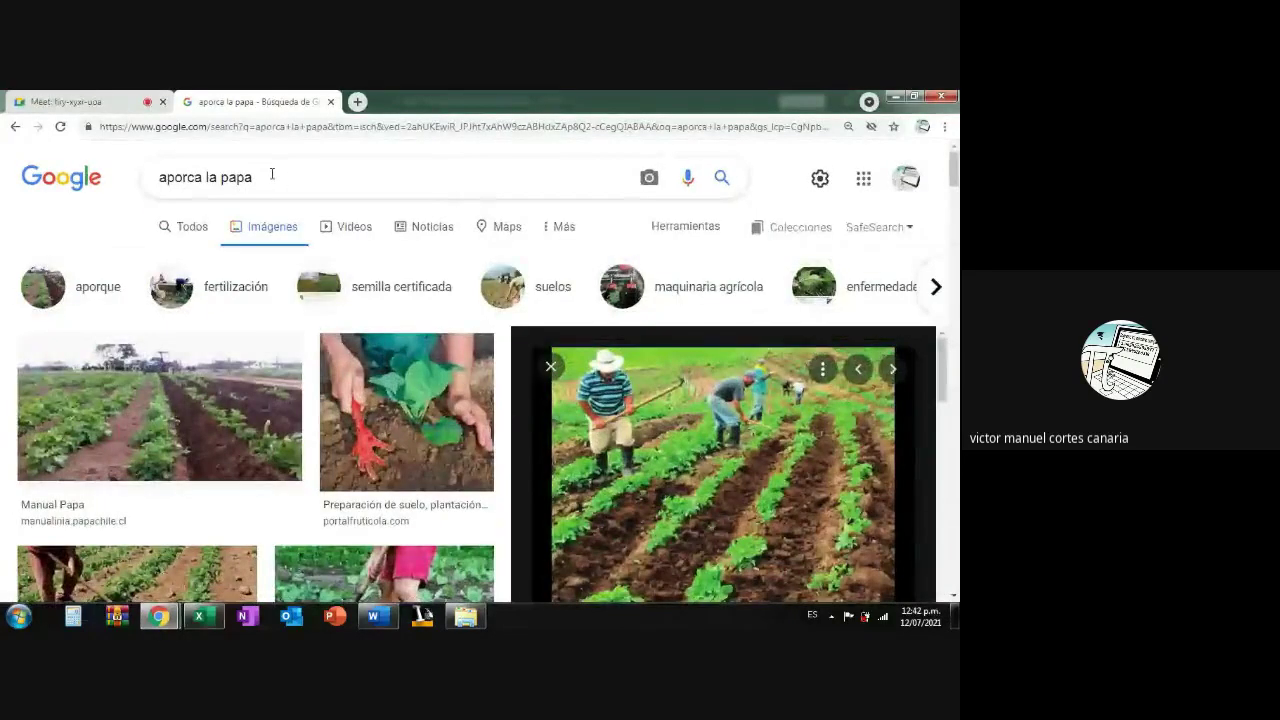
left_click(186, 226)
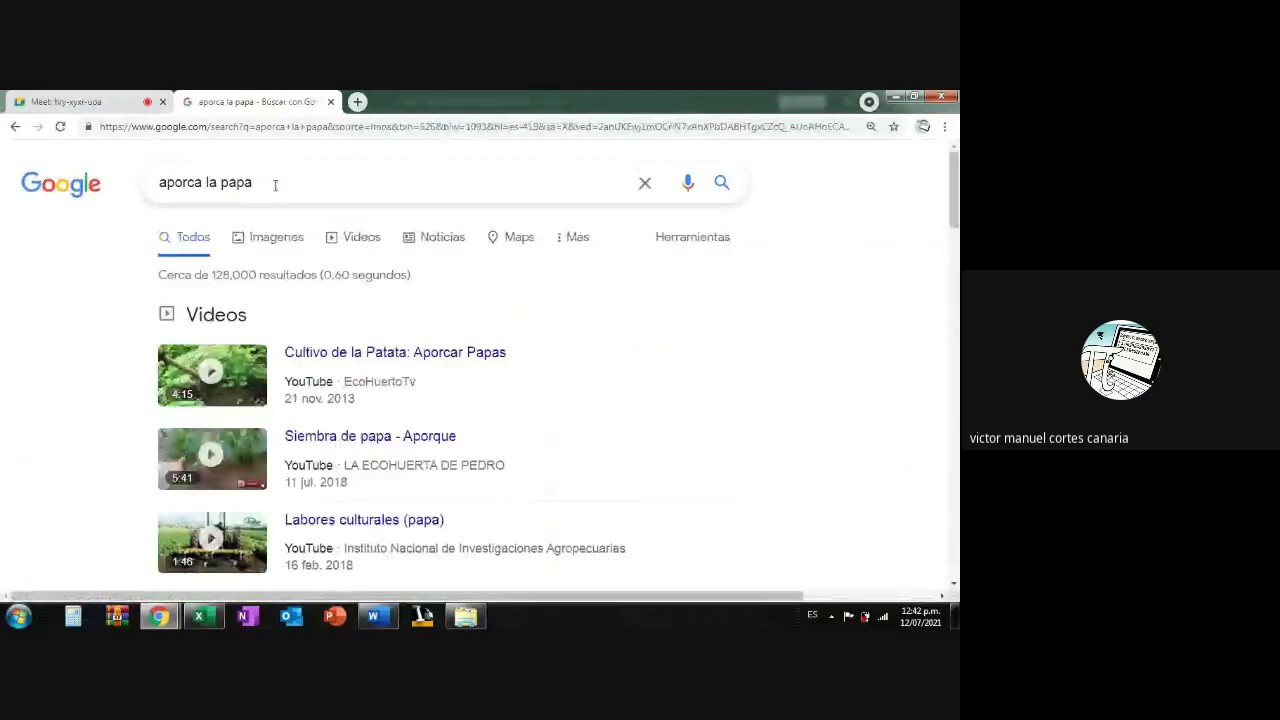
left_click_drag(276, 183, 157, 183)
type("re")
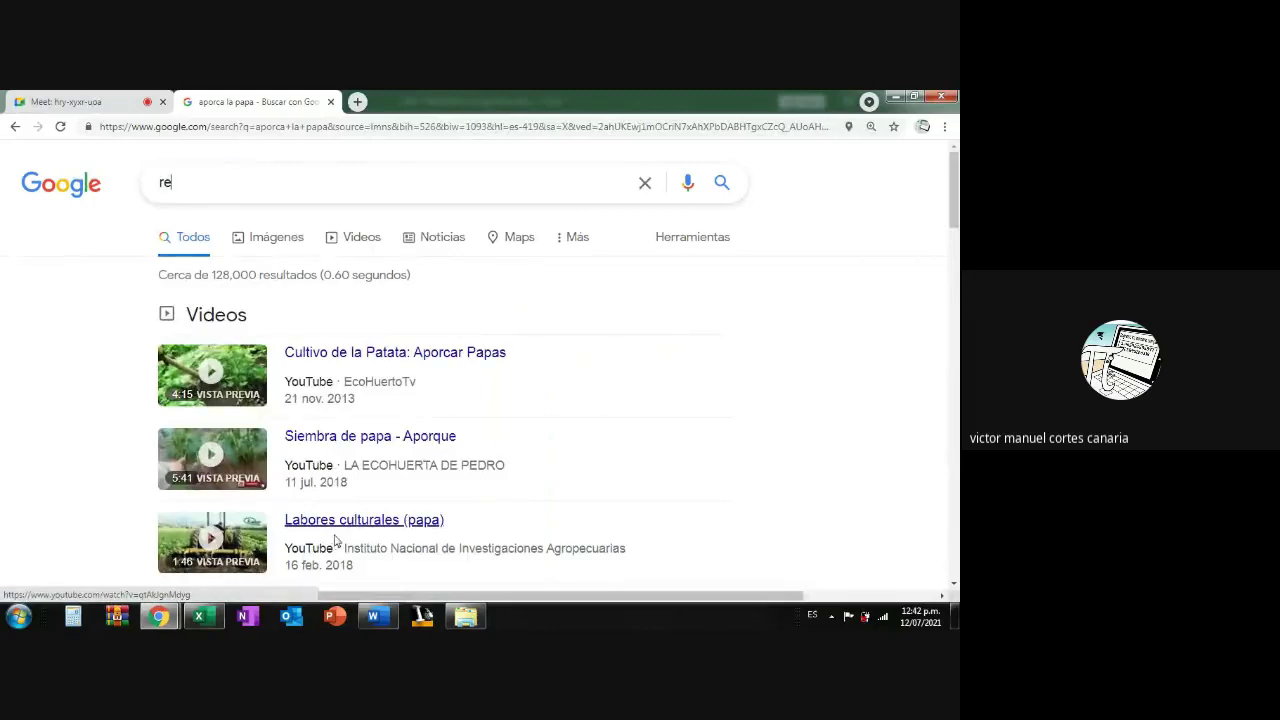
type("querimeinto")
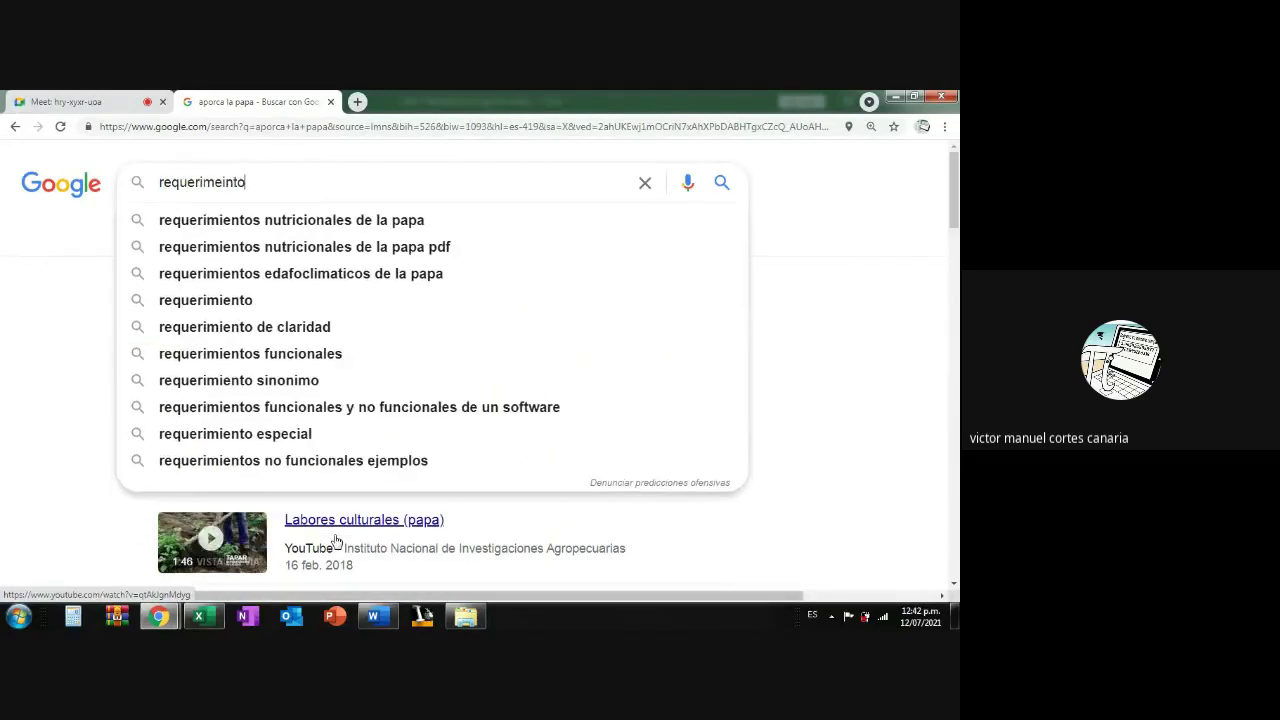
type("s nutric")
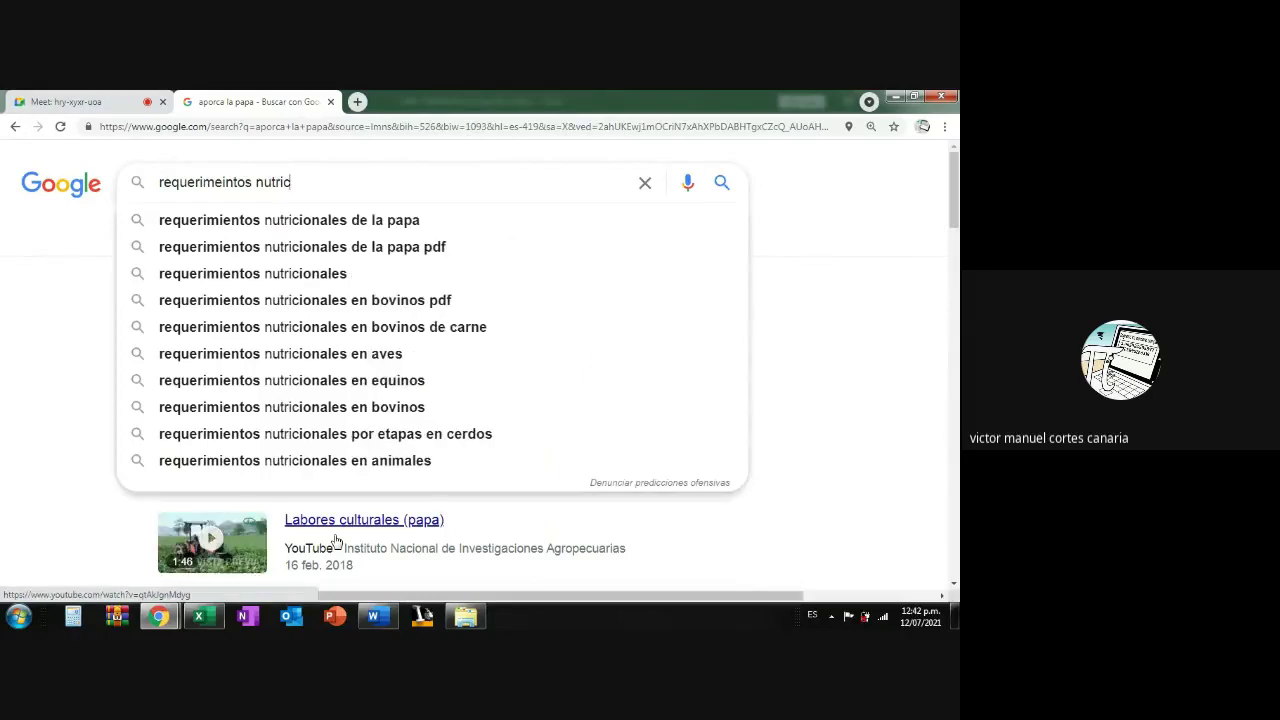
type("ionales de la p")
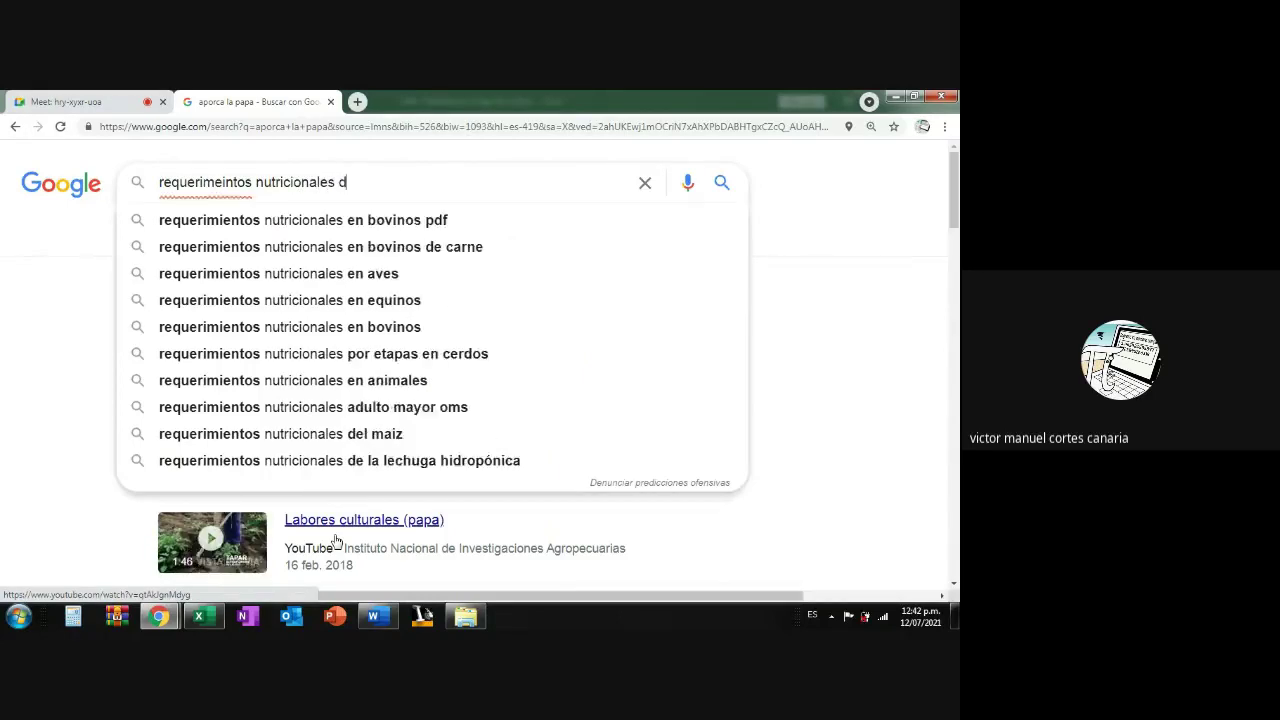
type("r12")
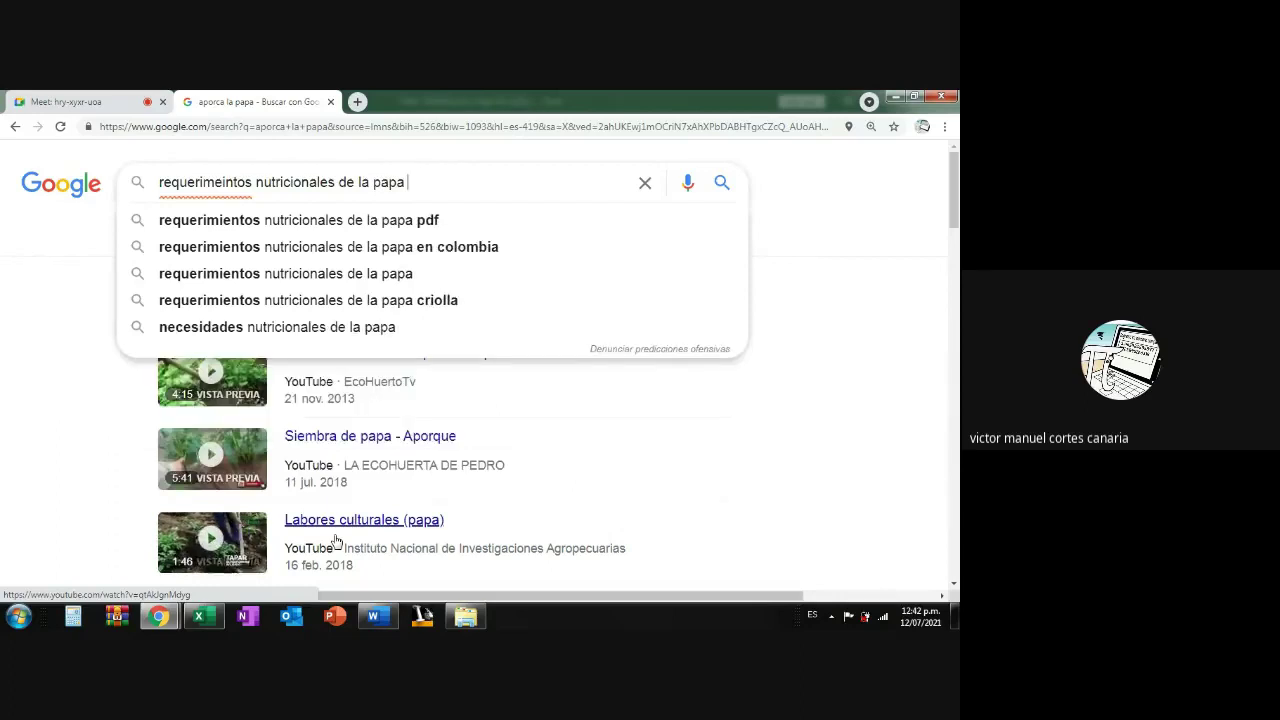
key("Return")
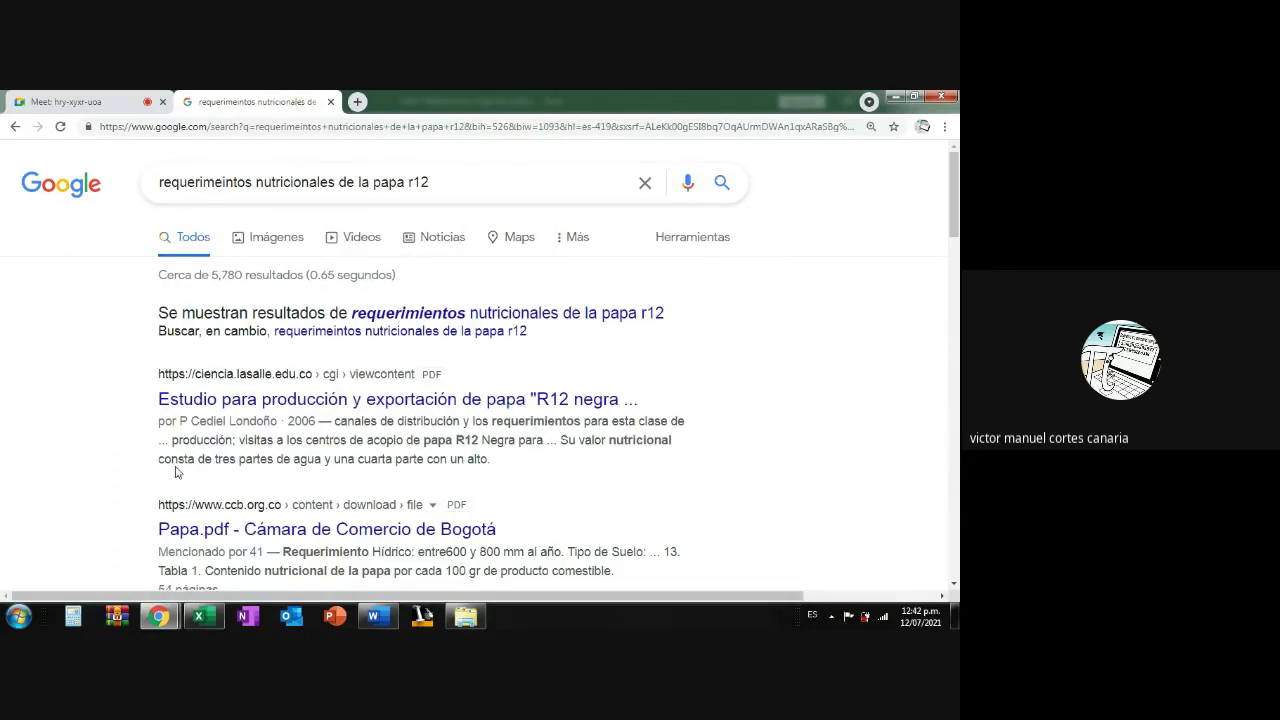
Look through the image results for the potato's nutritional requirements.
left_click(268, 241)
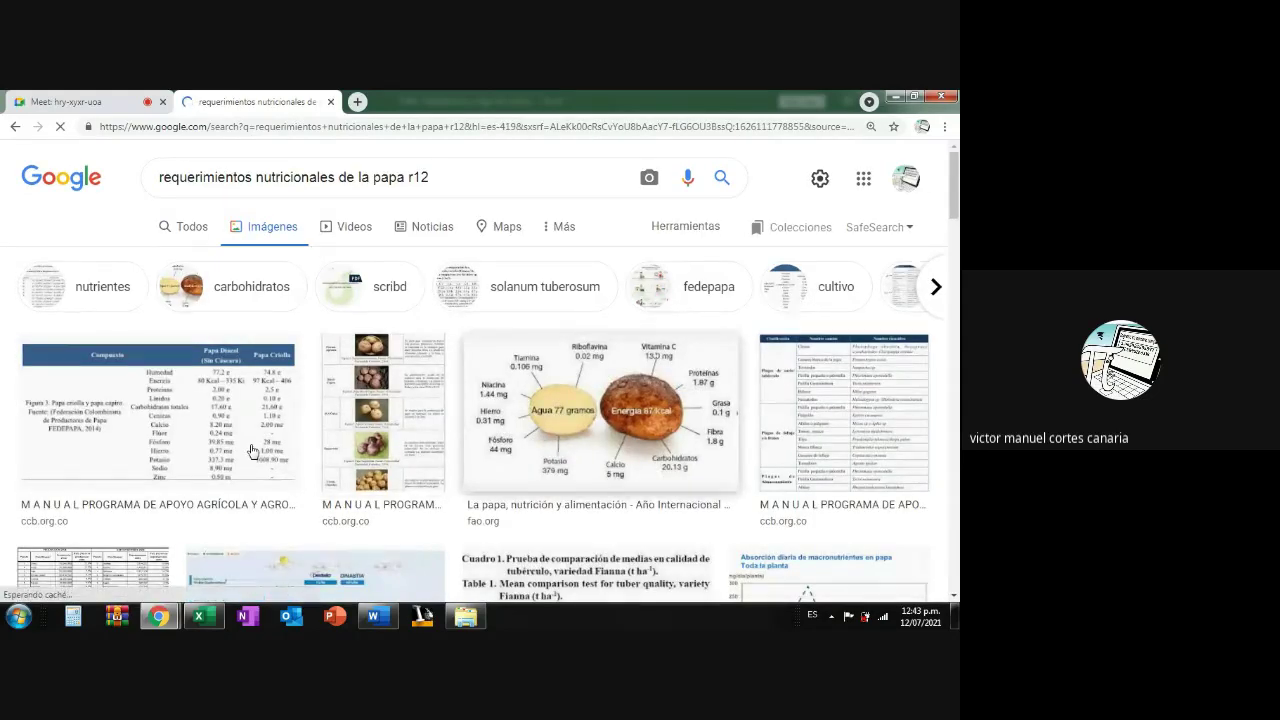
scroll(253, 451, "down", 3)
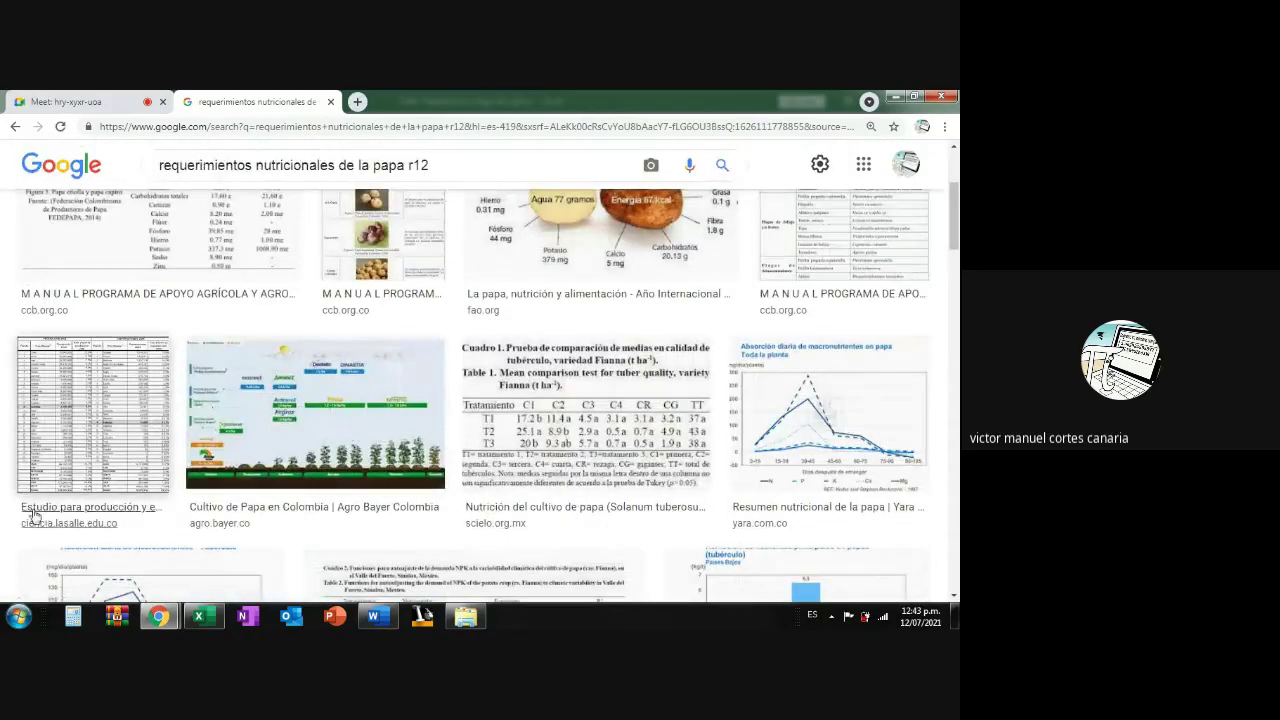
scroll(246, 474, "down", 3)
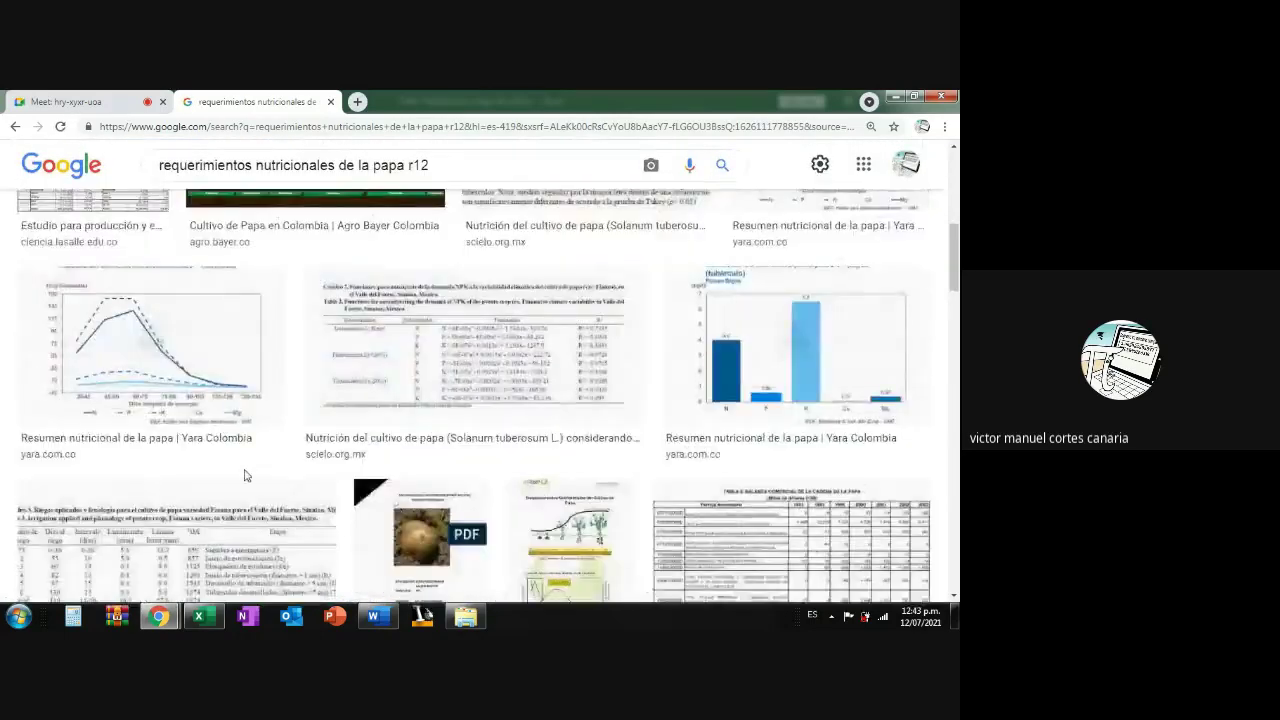
scroll(246, 474, "up", 6)
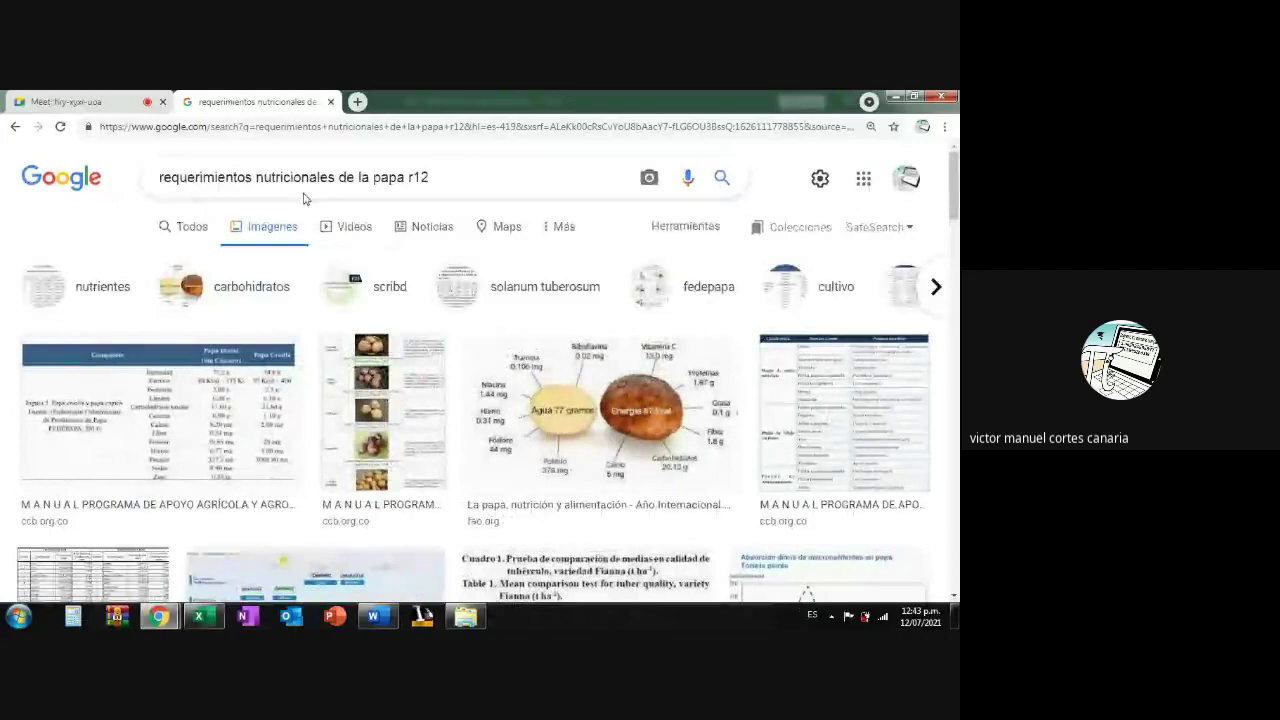
Return to the general web results and open Yara Colombia's "Principios agronómicos en el cultivo de la papa" page.
left_click(192, 226)
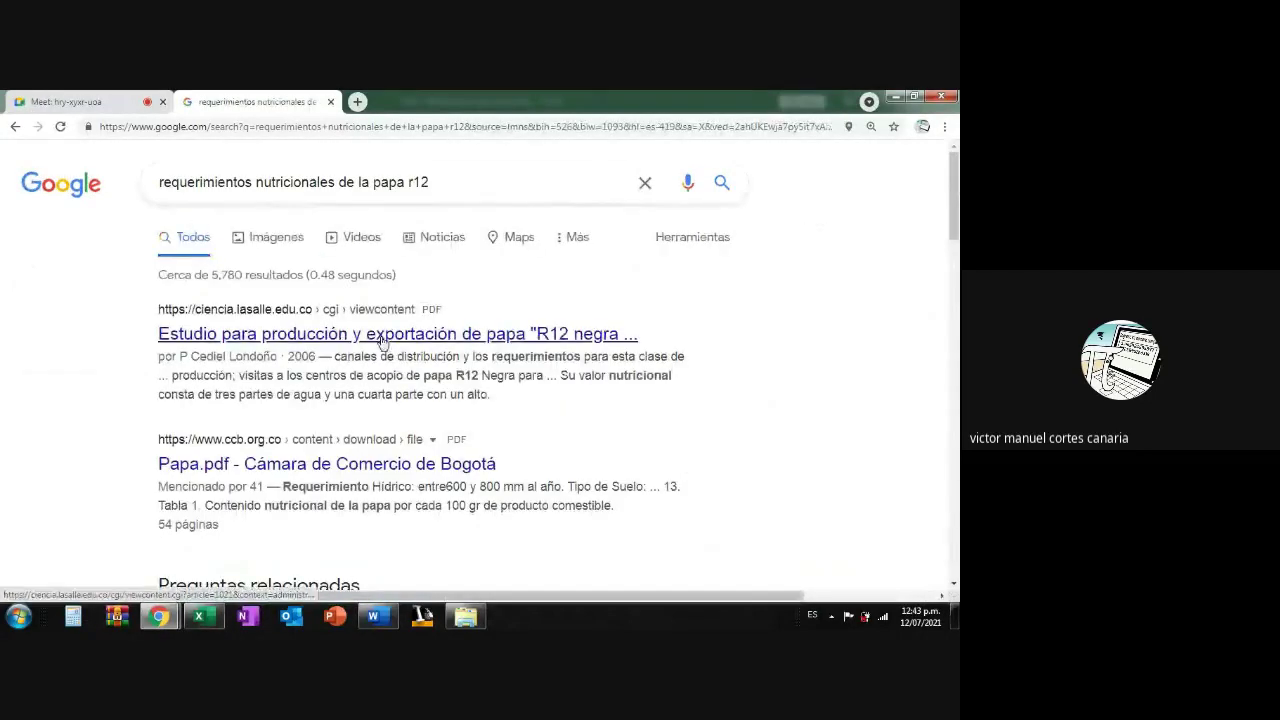
scroll(143, 477, "down", 7)
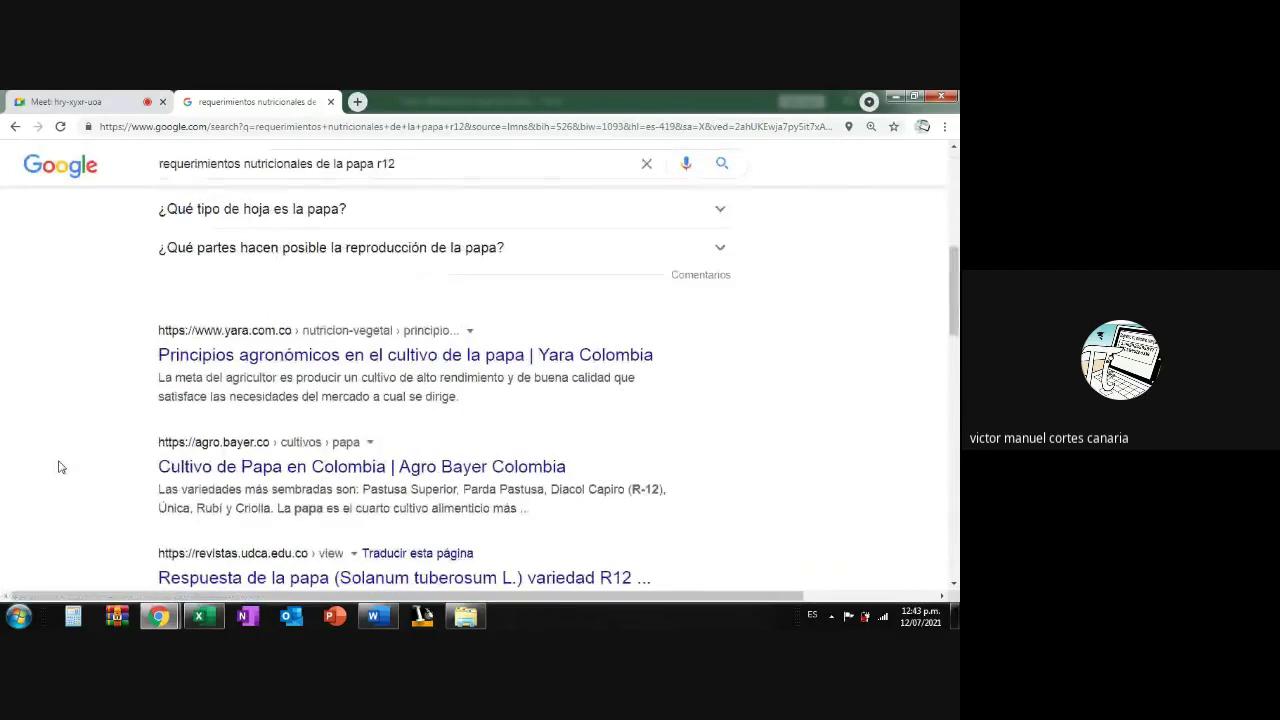
scroll(58, 467, "down", 3)
scroll(58, 467, "up", 2)
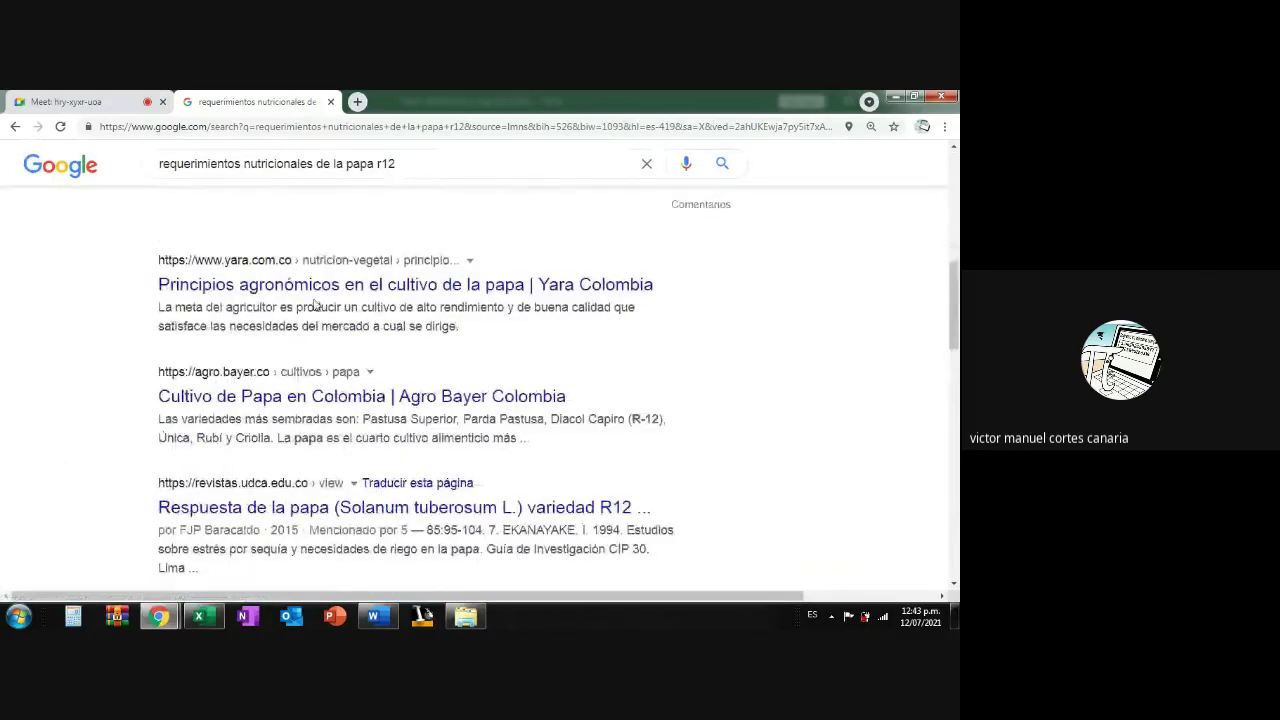
left_click(336, 288)
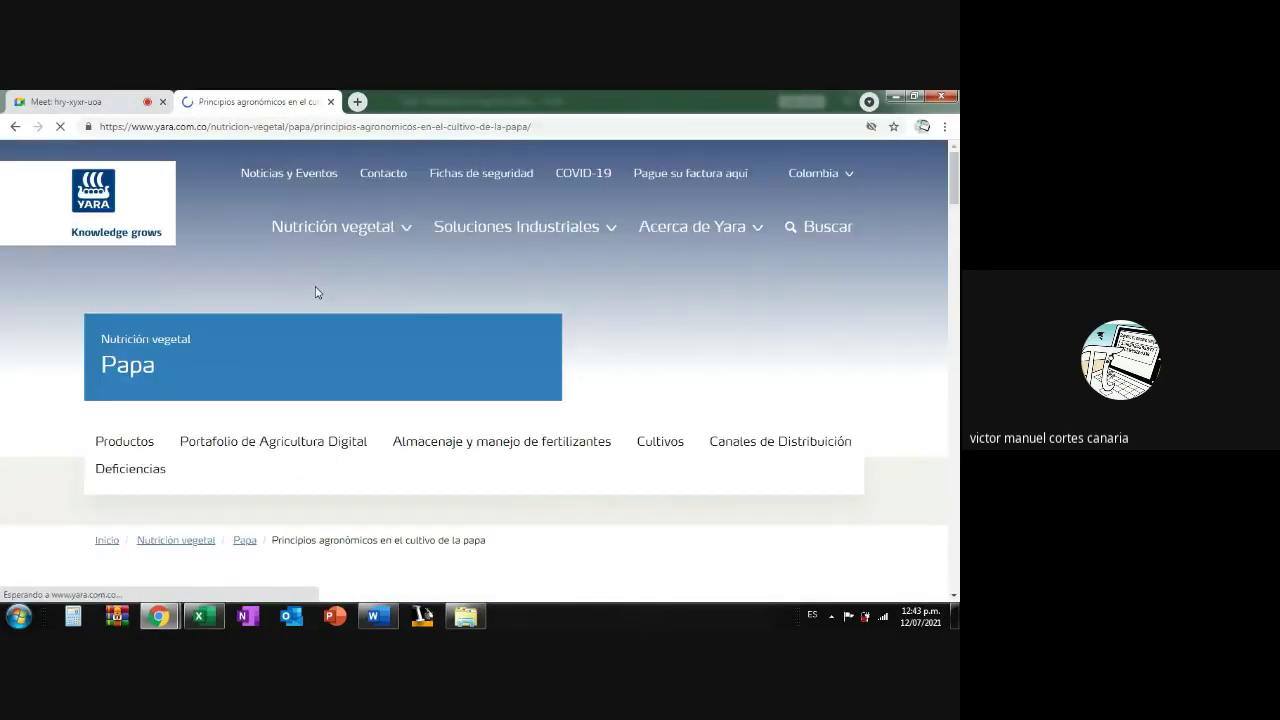
Skim the whole Yara potato article for nutrient requirements, covering crop characteristics, soil types and water management, then return to its title.
scroll(50, 392, "down", 10)
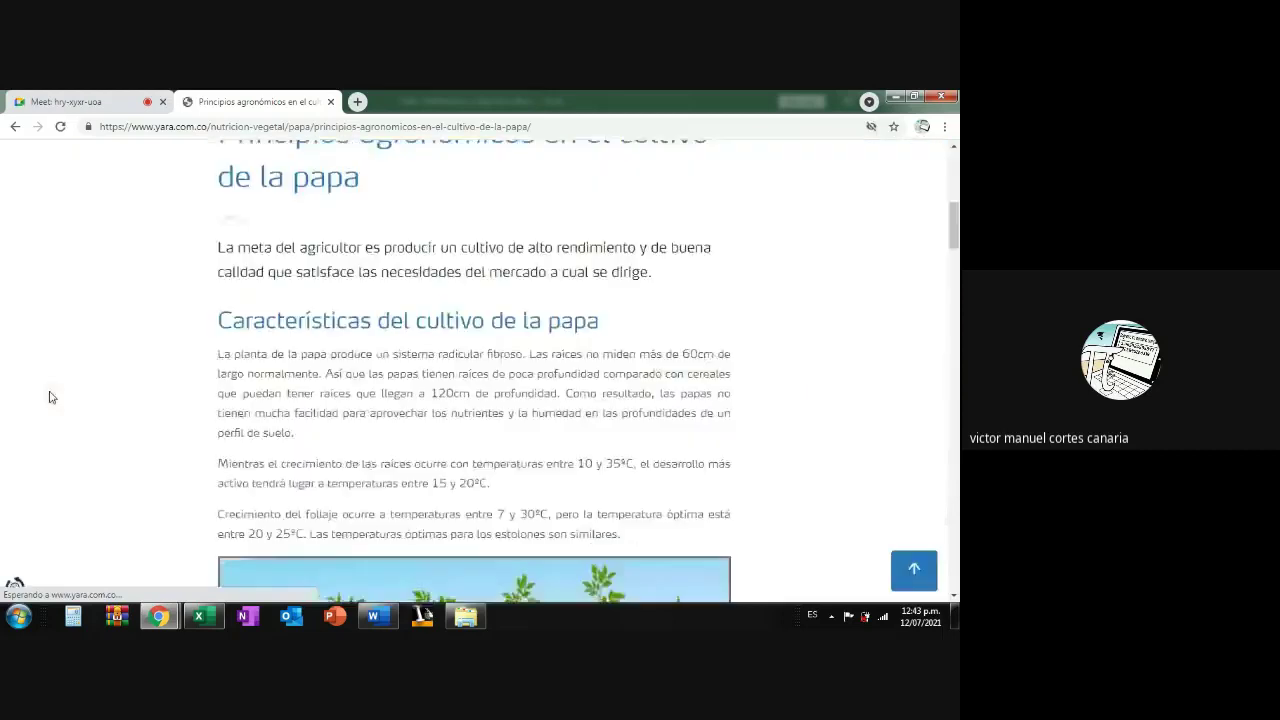
scroll(50, 397, "down", 5)
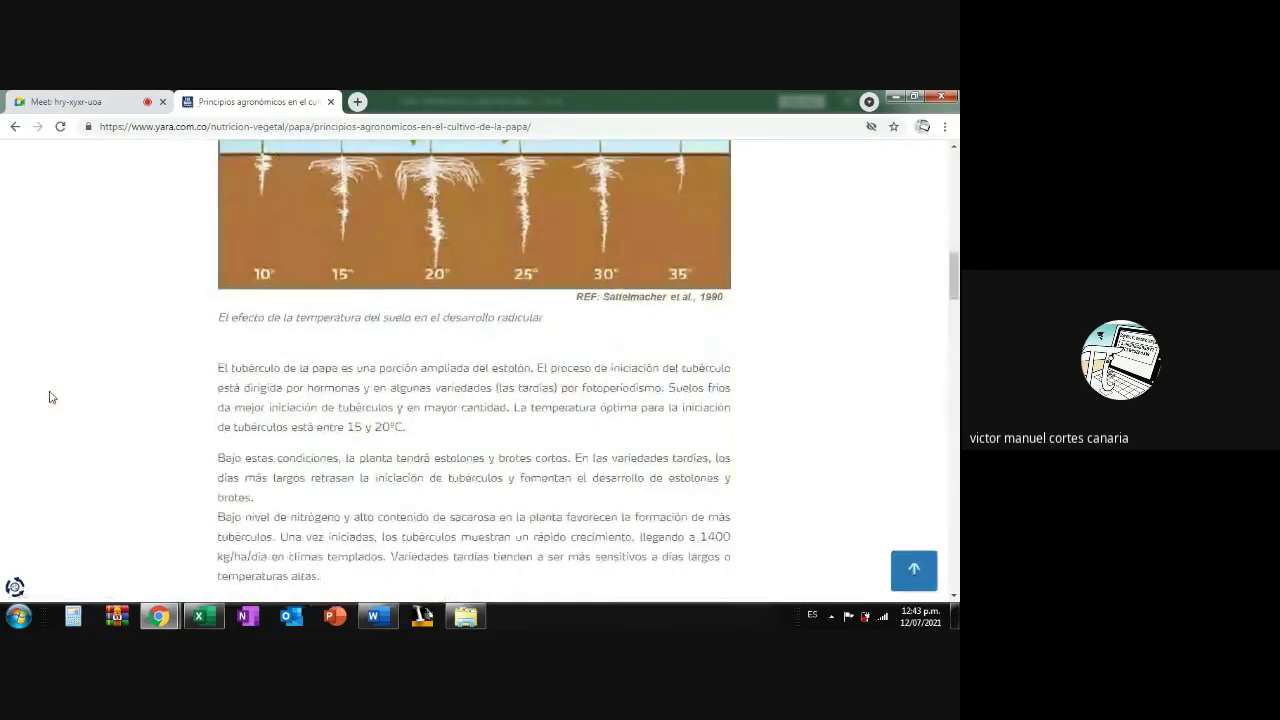
scroll(50, 397, "down", 6)
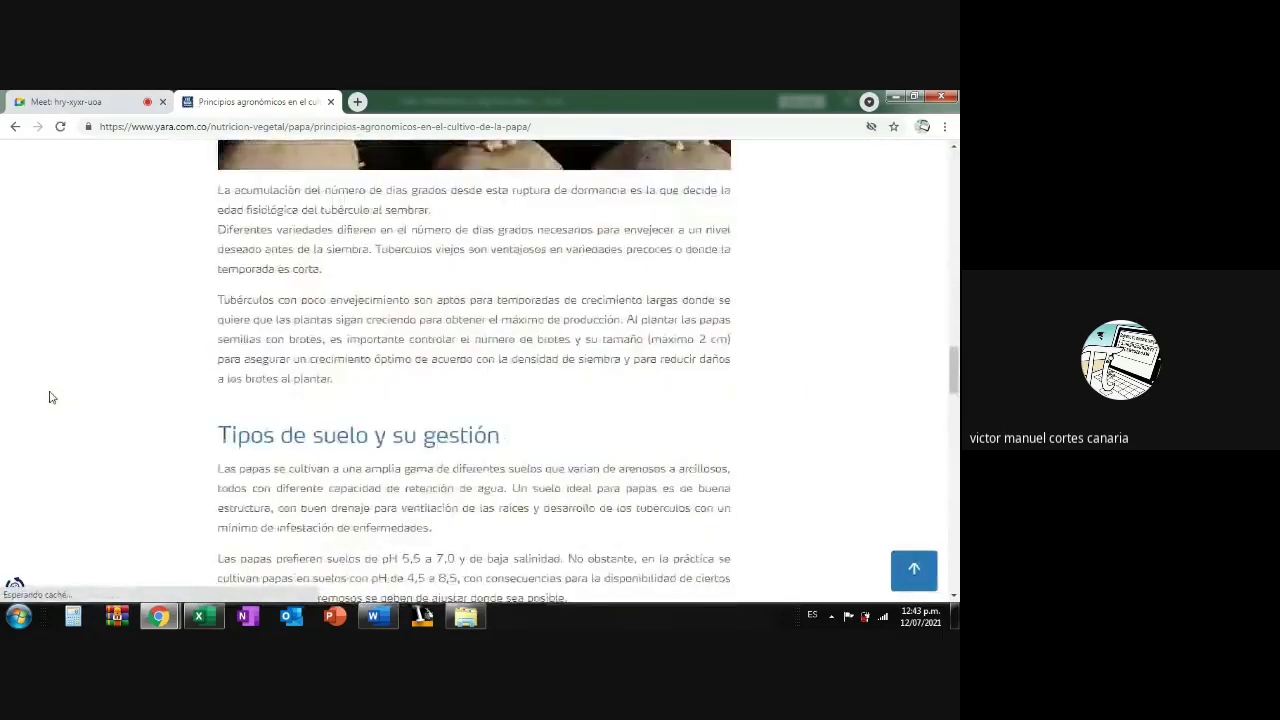
scroll(50, 397, "down", 4)
scroll(50, 397, "down", 5)
scroll(50, 397, "down", 3)
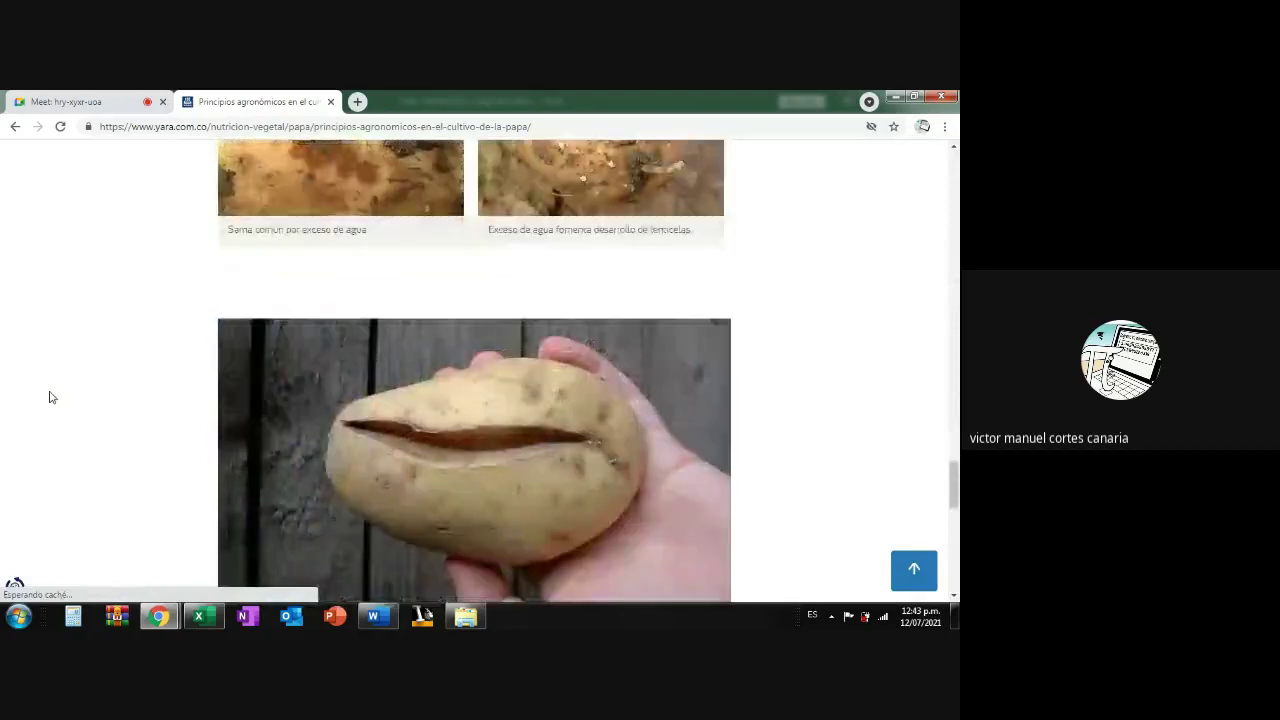
scroll(50, 397, "down", 5)
scroll(50, 397, "down", 4)
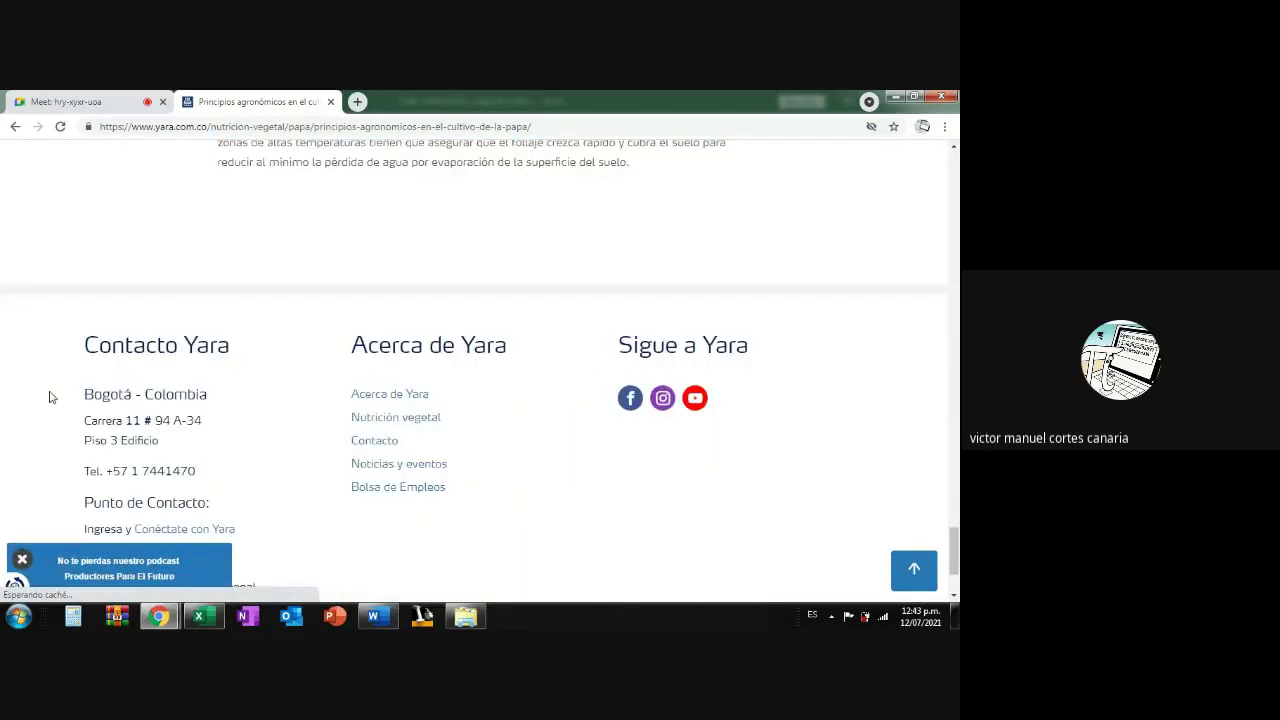
scroll(50, 397, "up", 18)
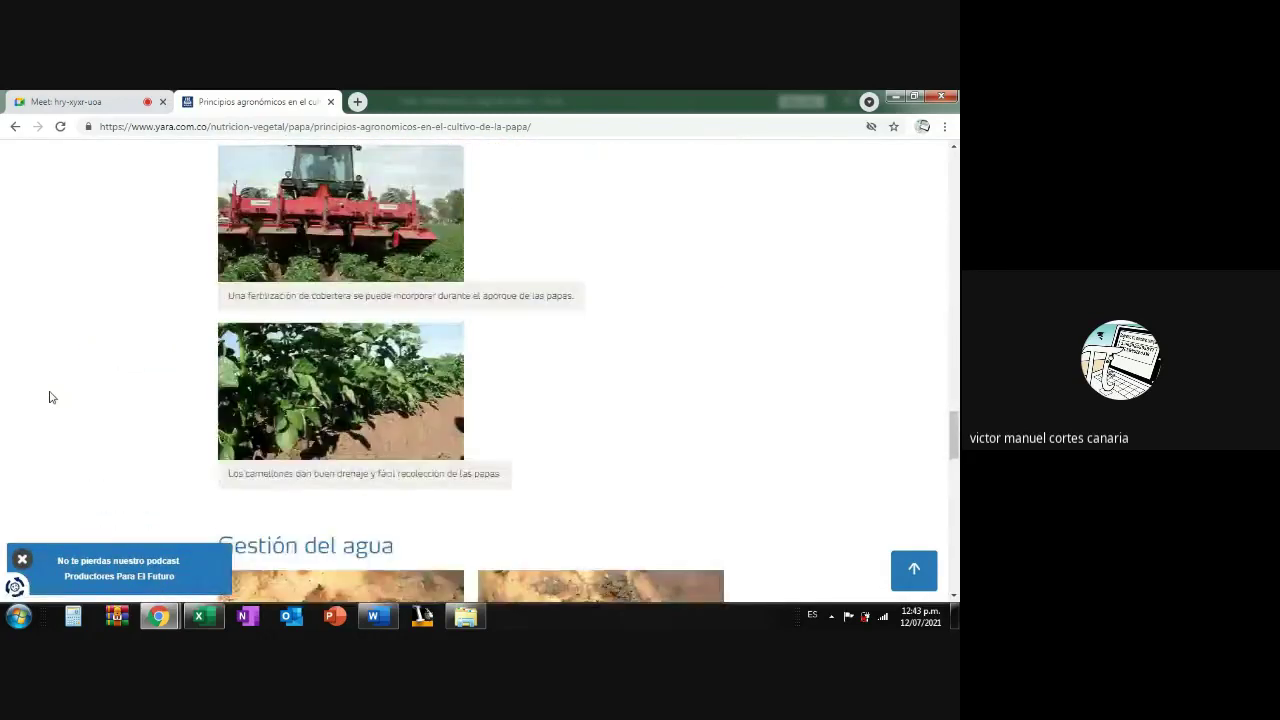
scroll(49, 397, "up", 3)
scroll(49, 397, "down", 2)
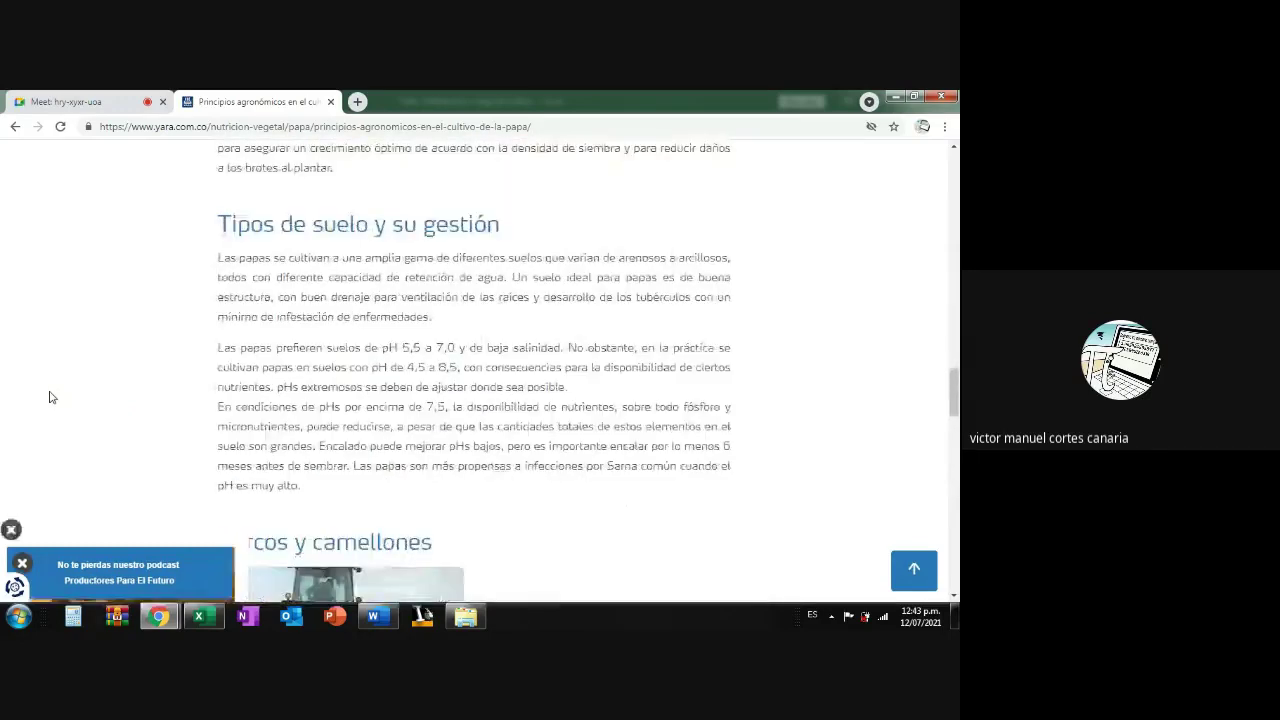
scroll(49, 395, "up", 8)
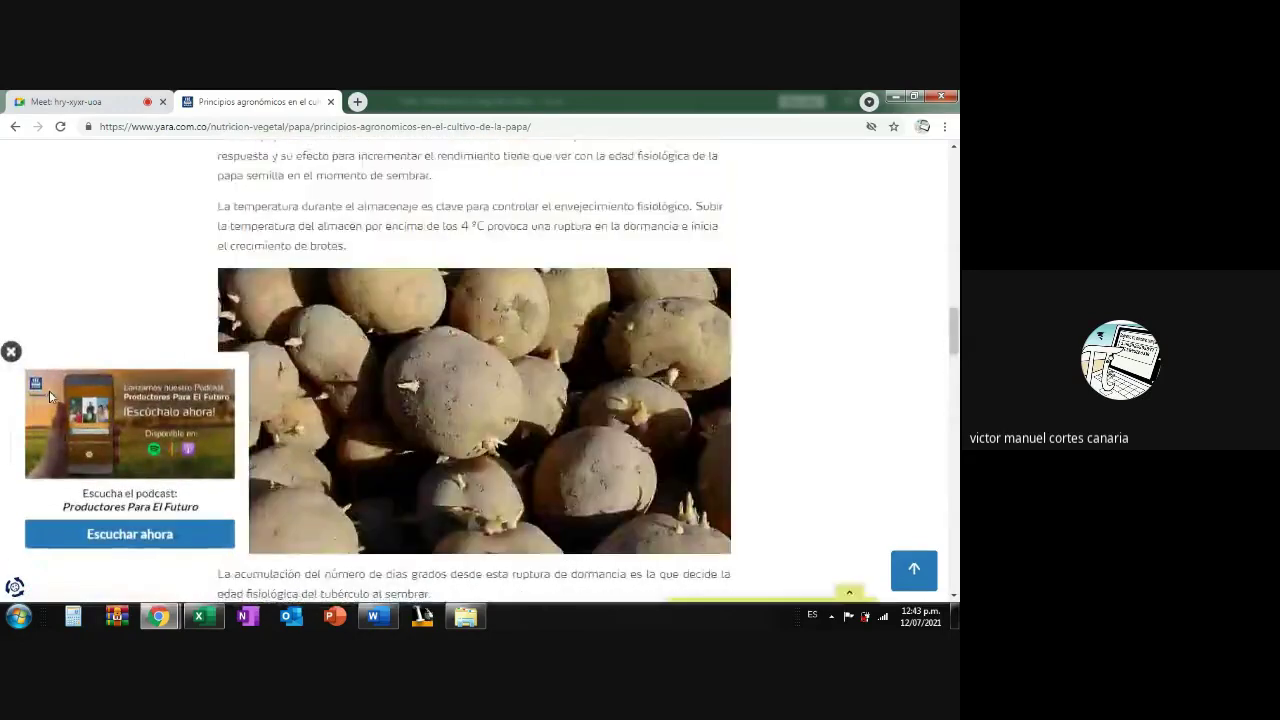
scroll(49, 395, "up", 7)
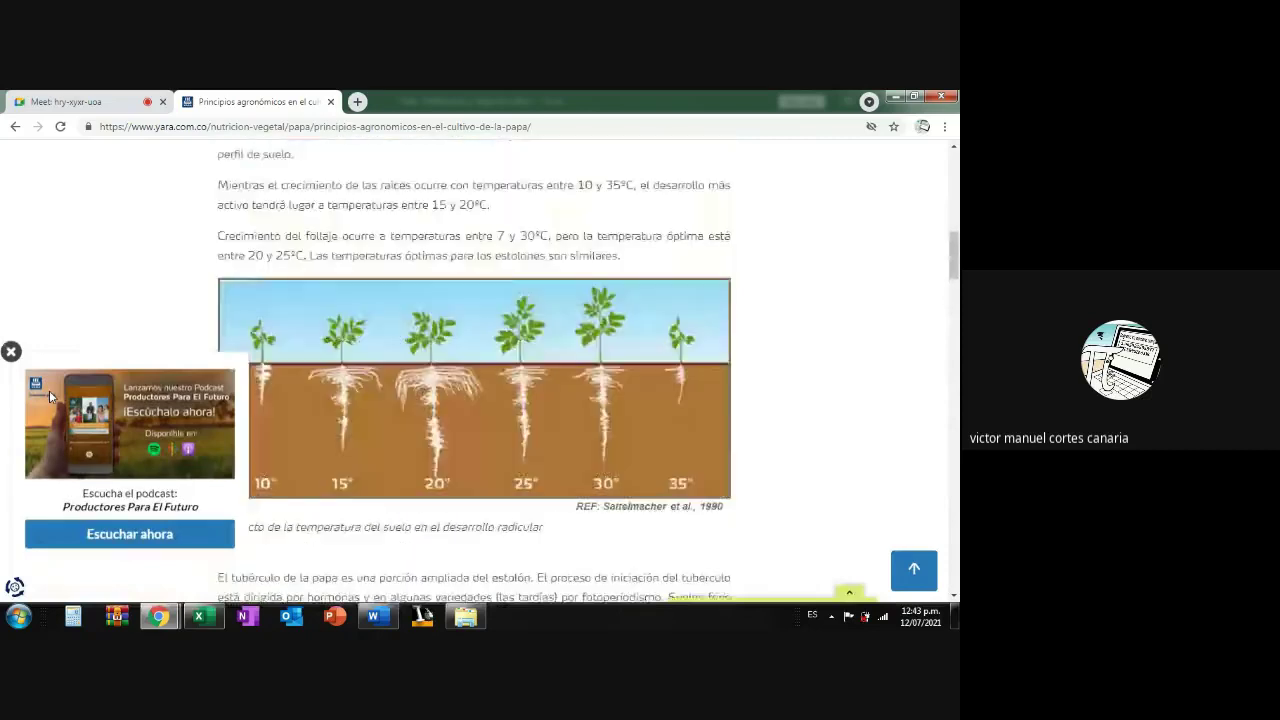
scroll(49, 395, "up", 1)
scroll(462, 395, "up", 2)
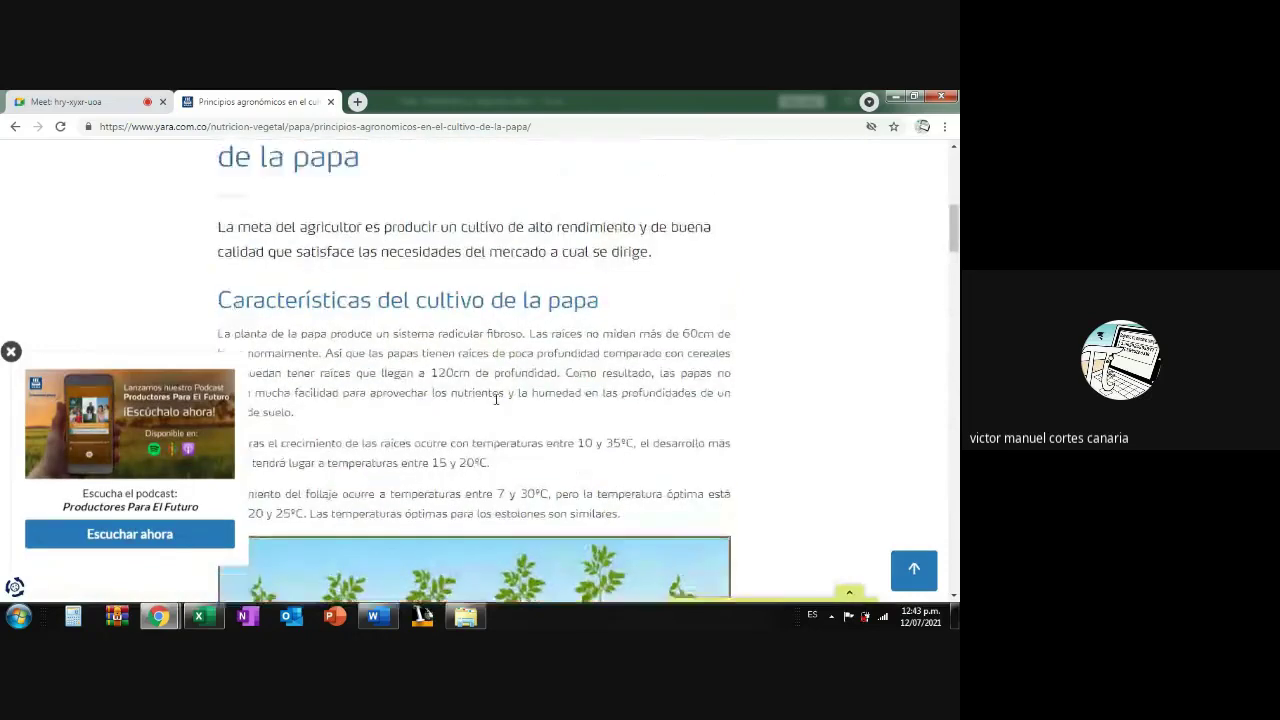
scroll(496, 399, "up", 2)
scroll(497, 403, "down", 1)
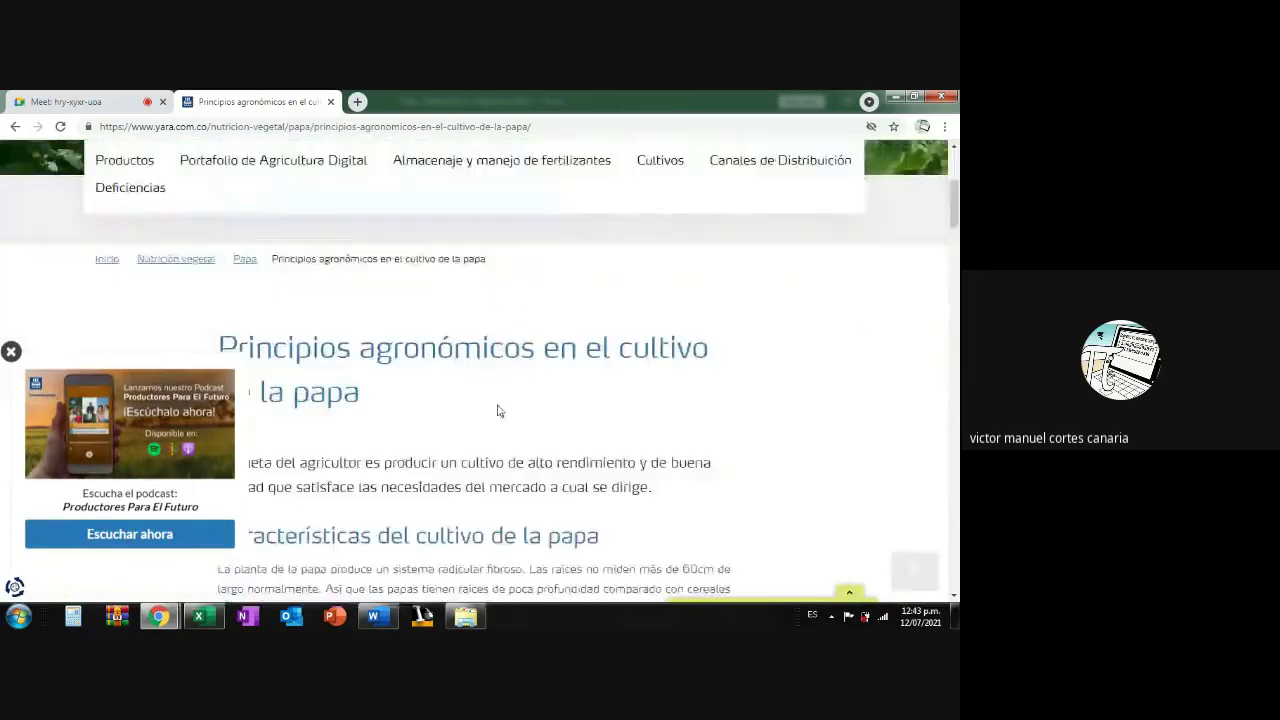
Go back to the Google results, change the search to "requerimientos suelo papa r12" and look through the results.
left_click(14, 128)
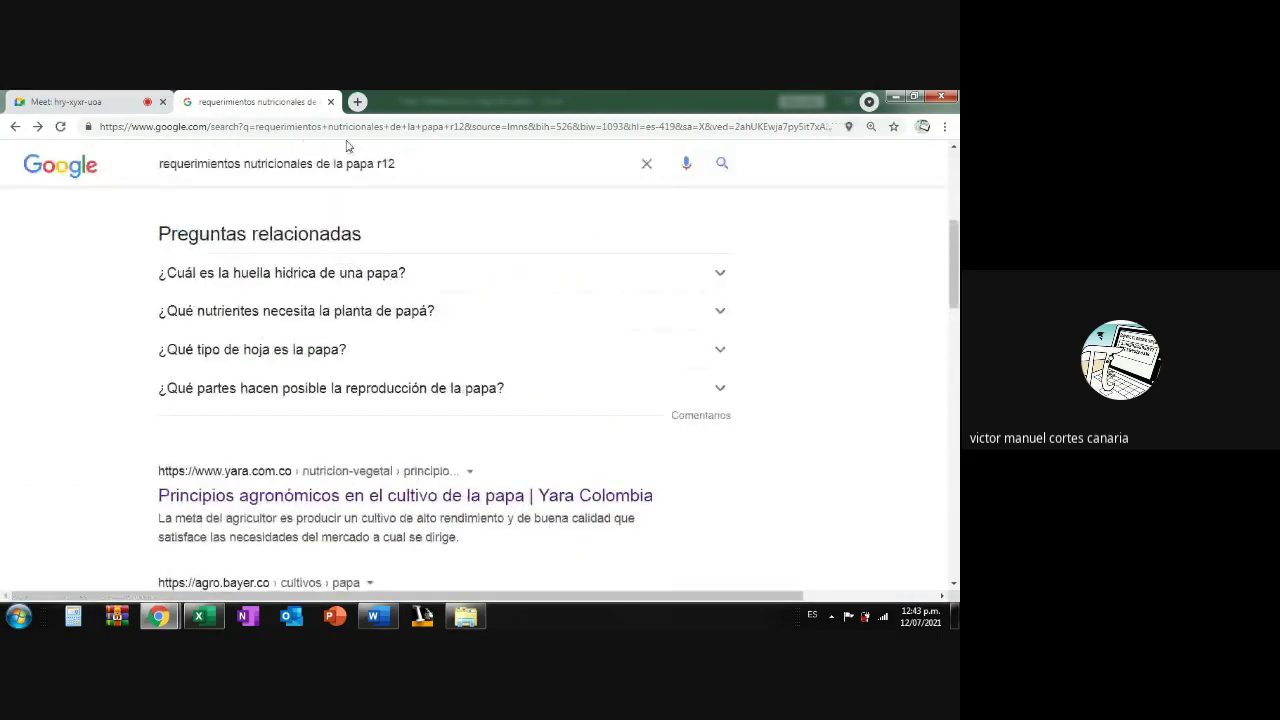
scroll(361, 168, "up", 1)
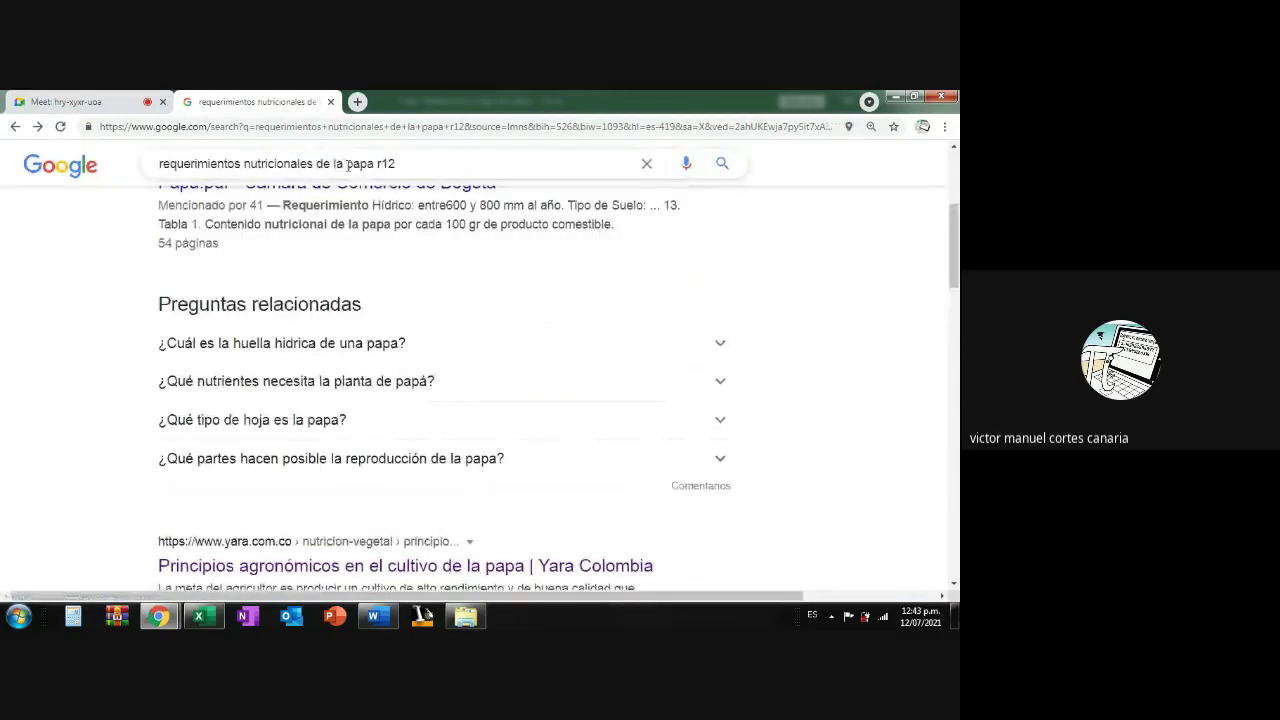
left_click_drag(347, 164, 245, 165)
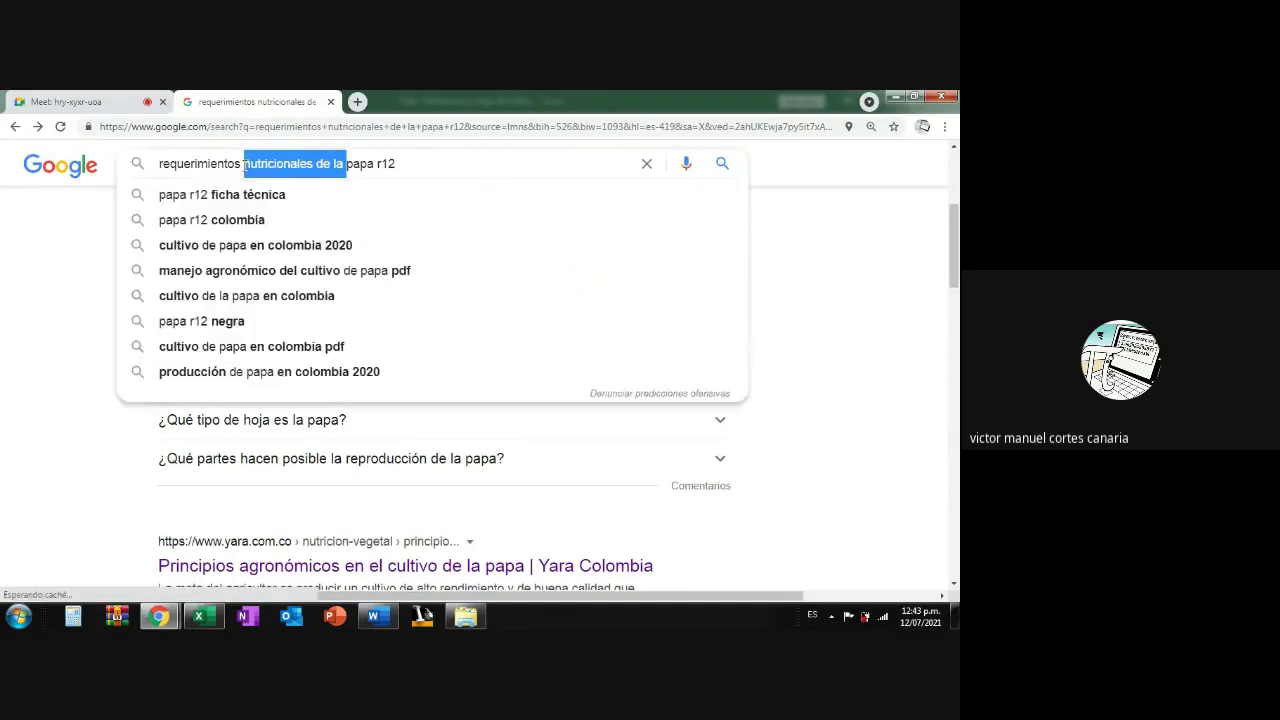
type("sue")
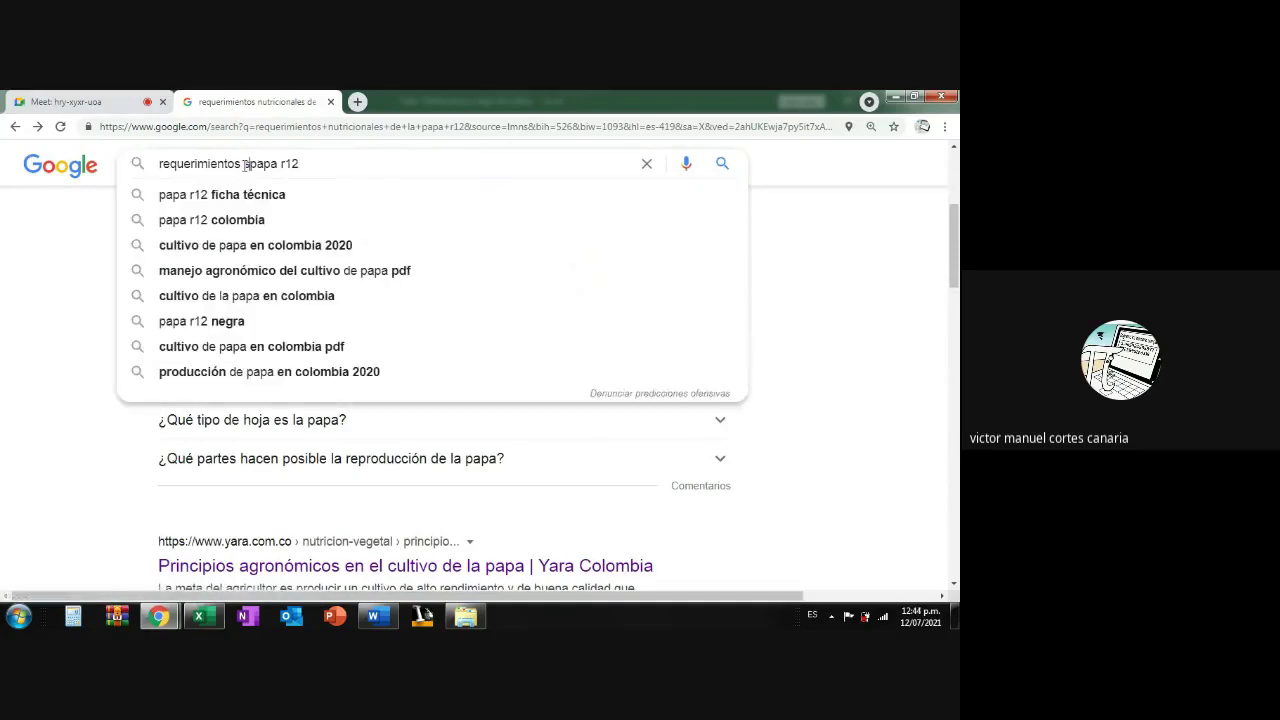
type("lo")
key("Return")
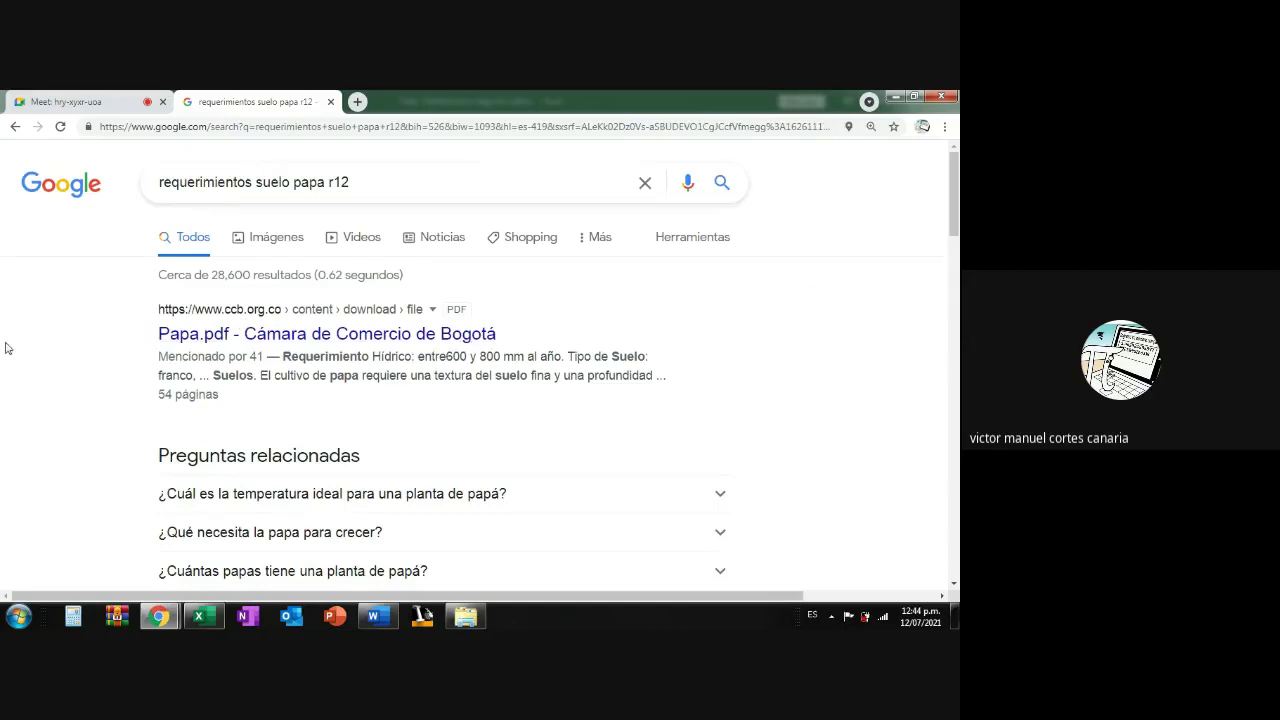
scroll(44, 358, "down", 5)
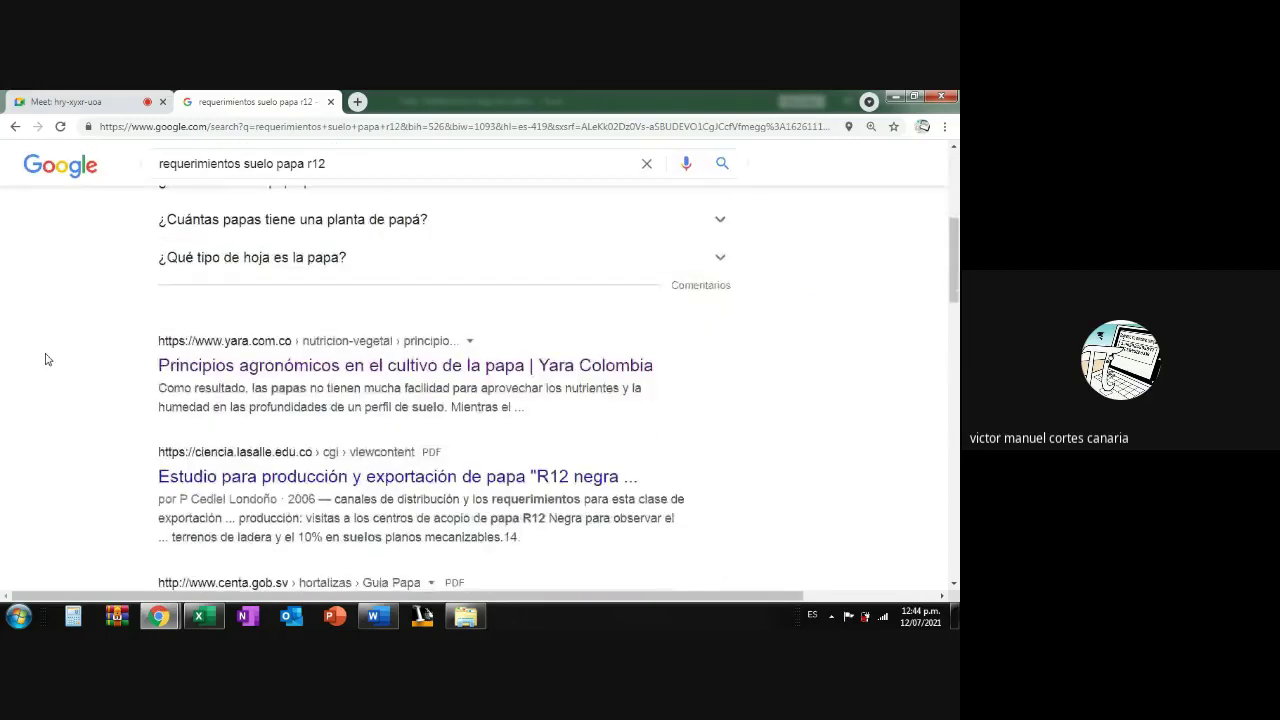
scroll(45, 359, "down", 3)
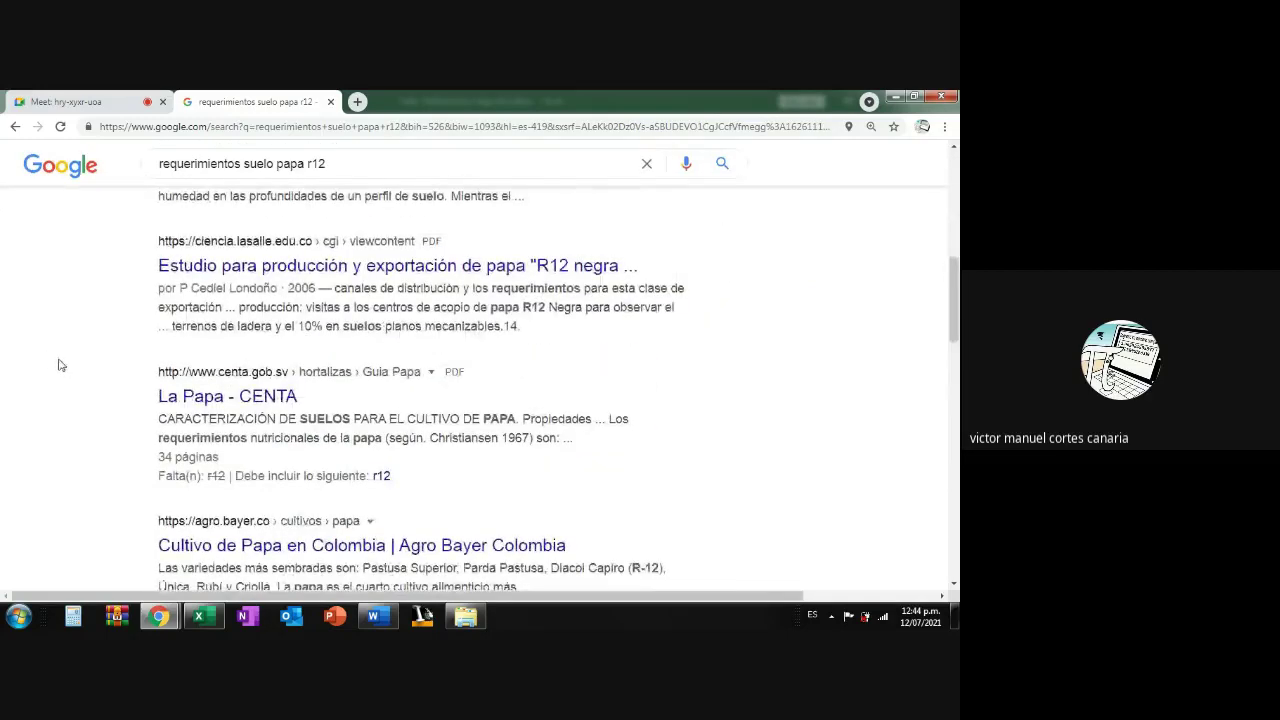
Look through the Google results and open La Salle's PDF study on producing and exporting "R12 negra" potato.
scroll(58, 365, "down", 2)
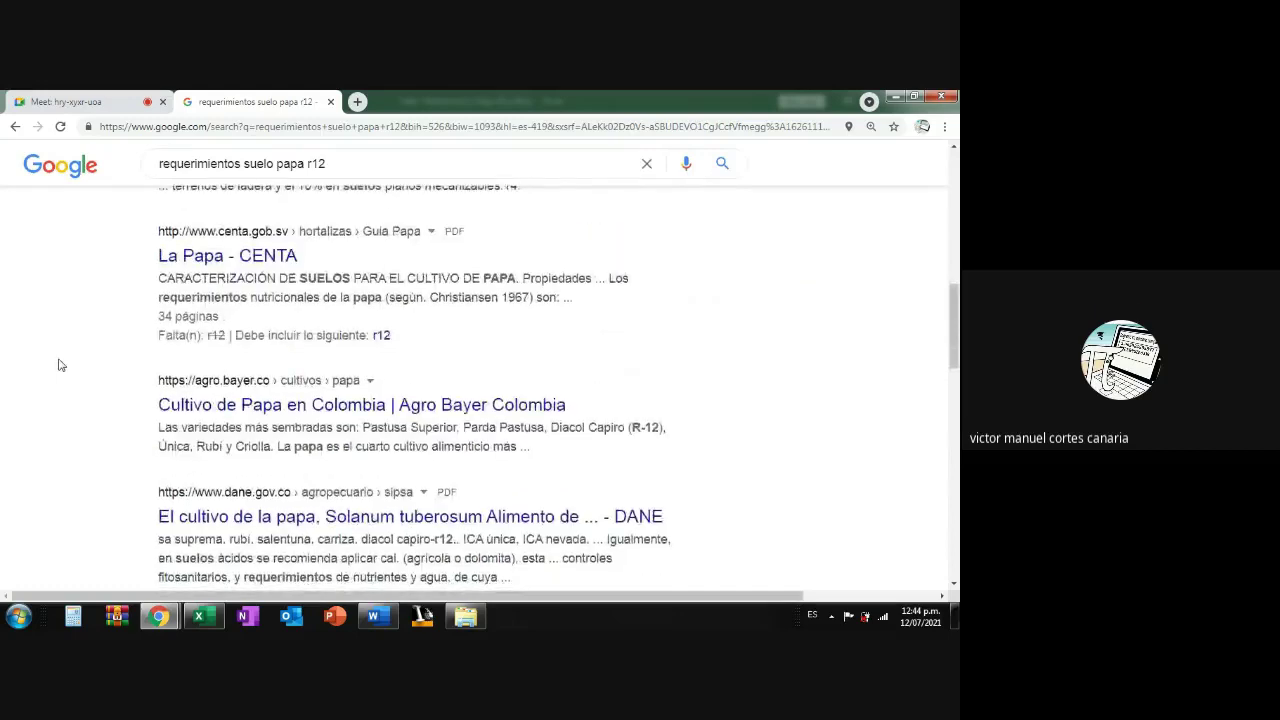
scroll(58, 365, "down", 4)
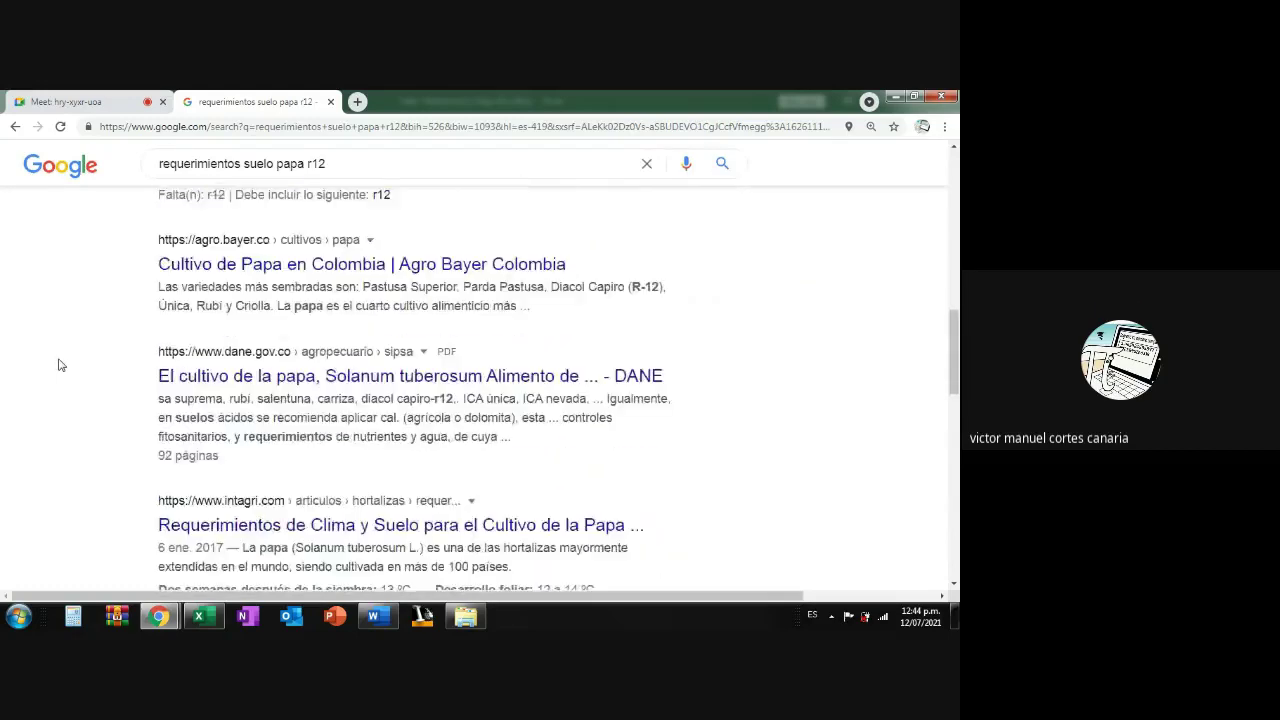
scroll(58, 365, "down", 7)
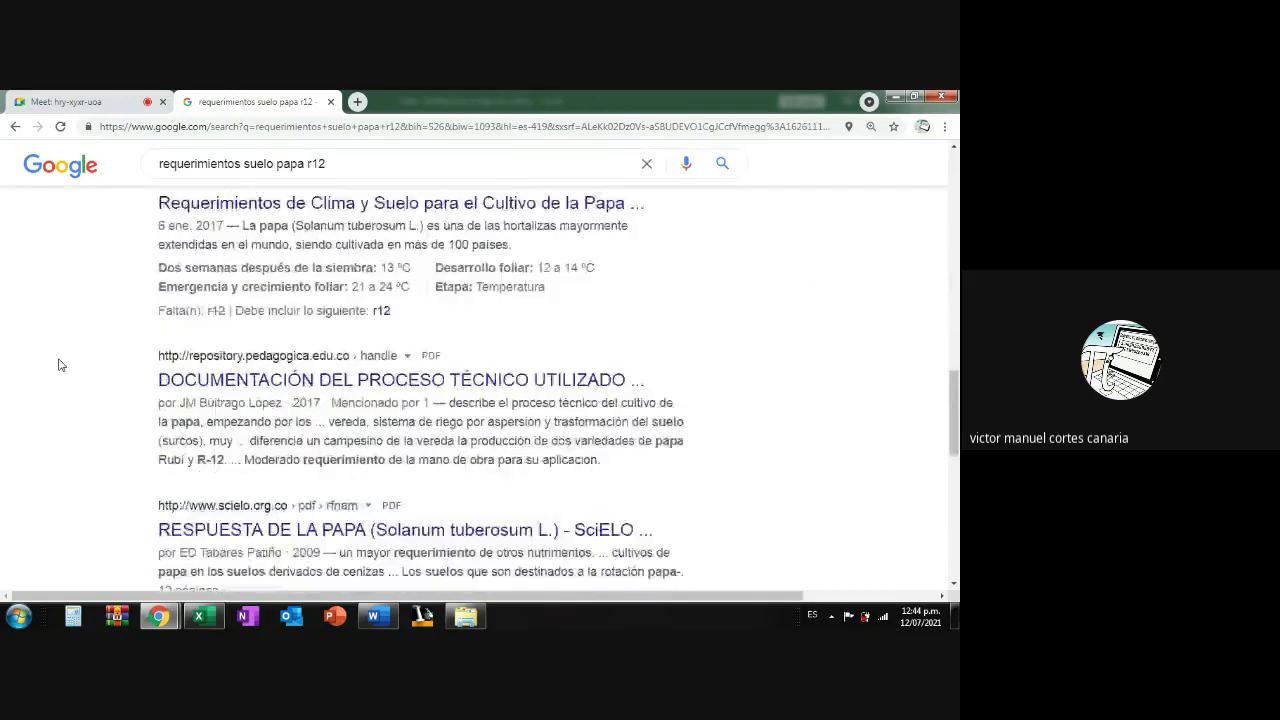
scroll(58, 365, "up", 10)
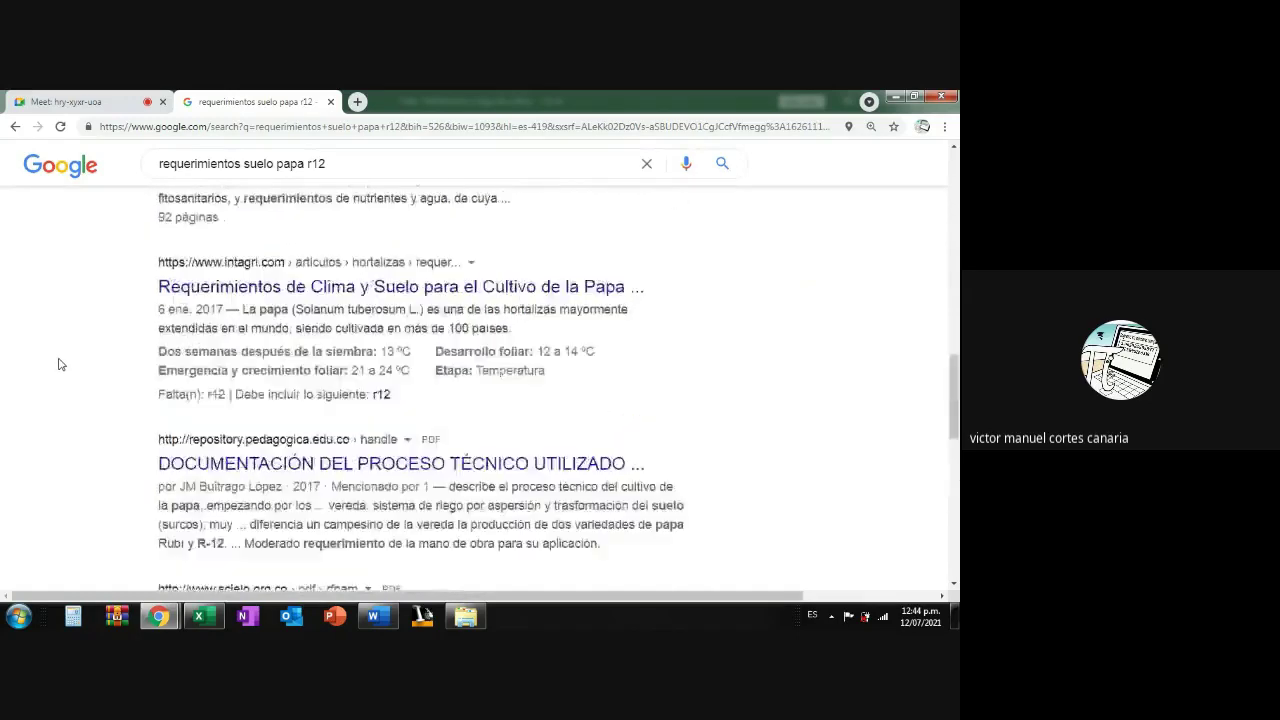
scroll(58, 365, "up", 2)
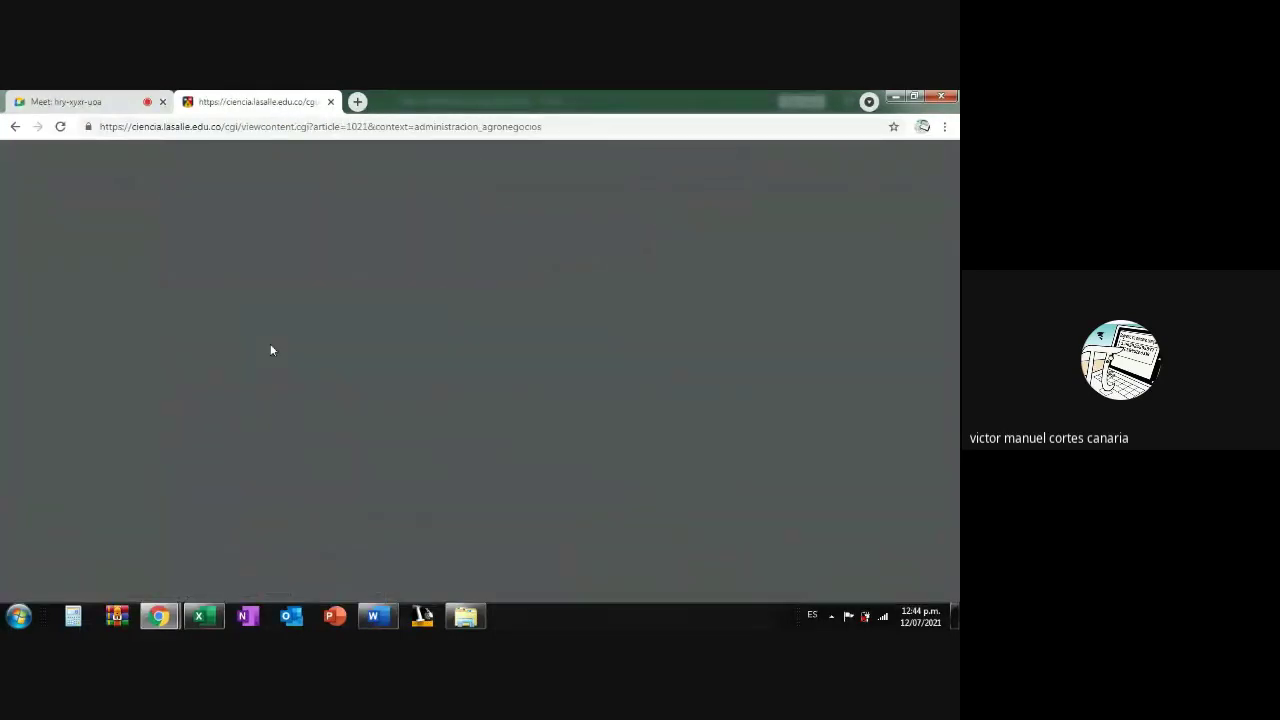
Skim the opening pages of the La Salle potato study as far as the acknowledgements on page 5.
scroll(414, 428, "down", 15)
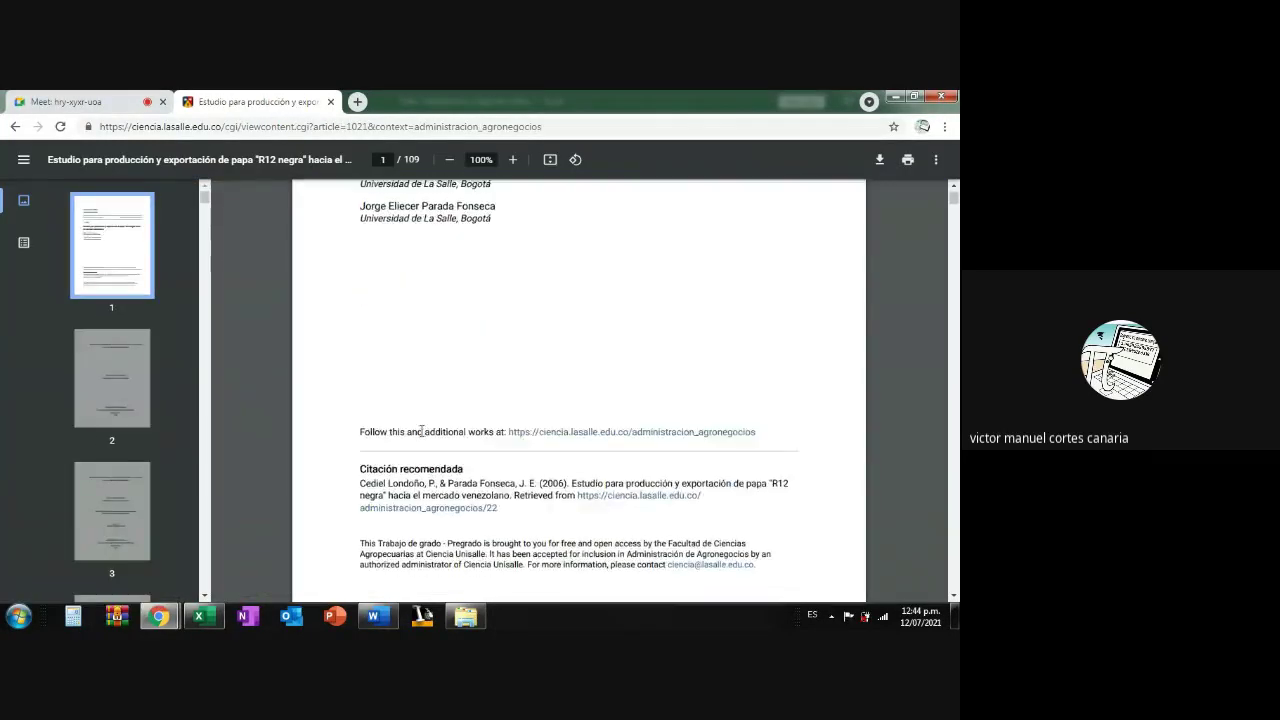
scroll(511, 467, "down", 20)
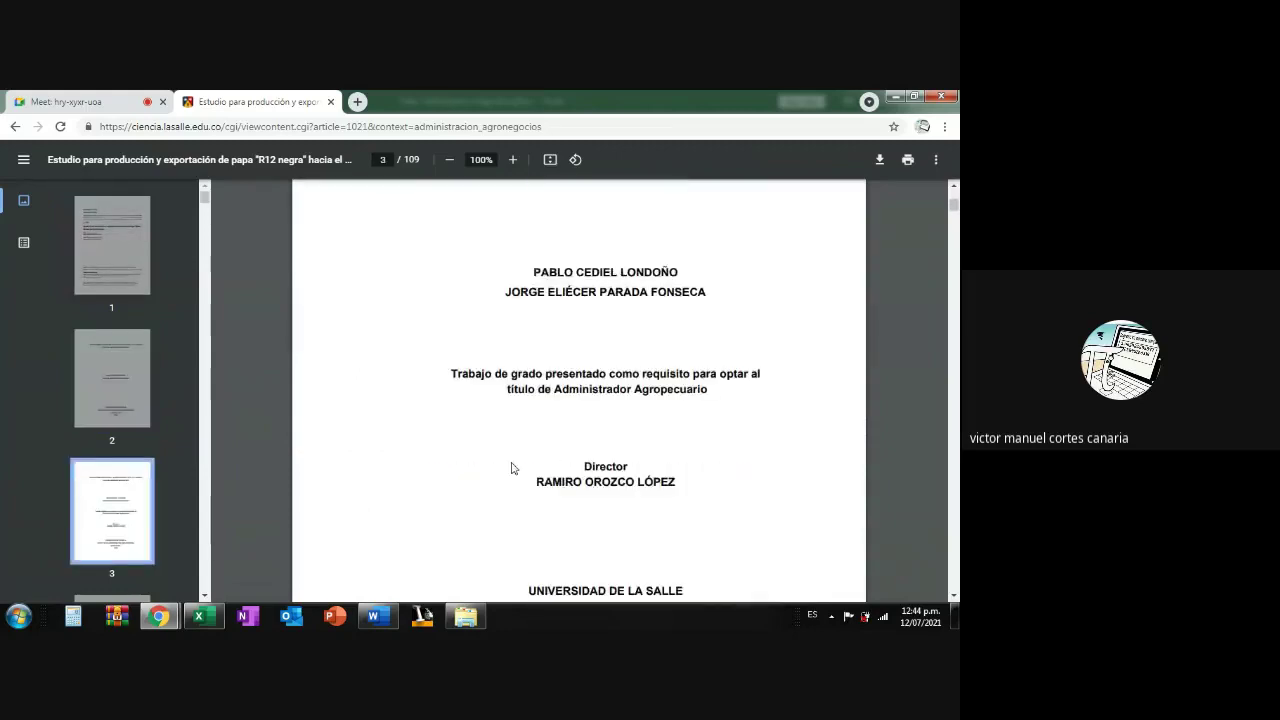
scroll(511, 467, "down", 6)
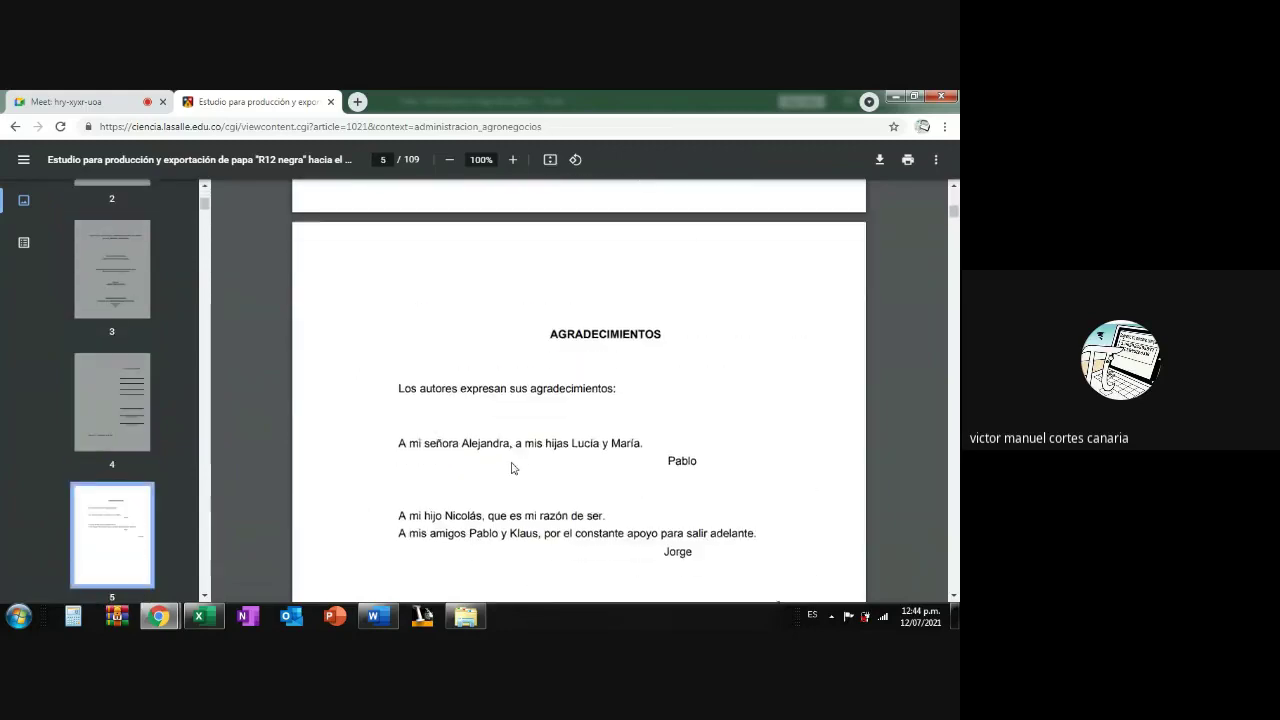
Switch to File Explorer, open the PDF "Guia maquinaria de arado y suelos", skim to the infiltration section on page 10, and close it.
left_click(458, 620)
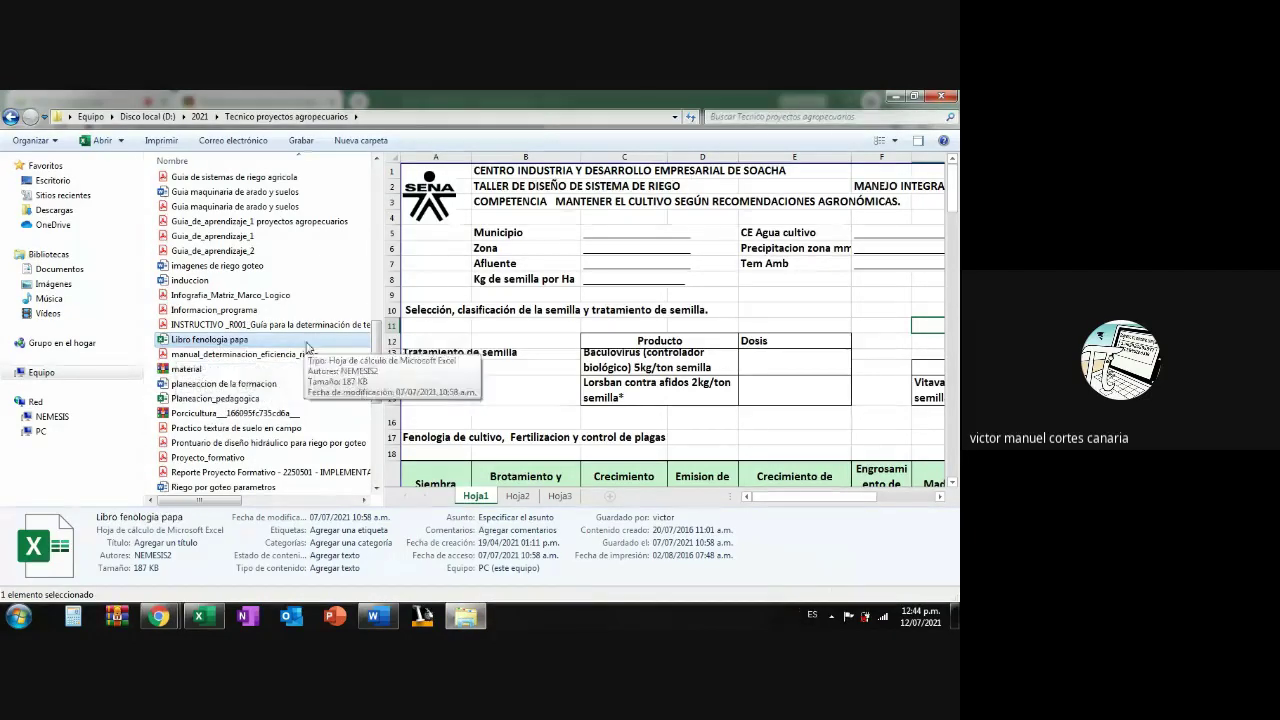
left_click(230, 206)
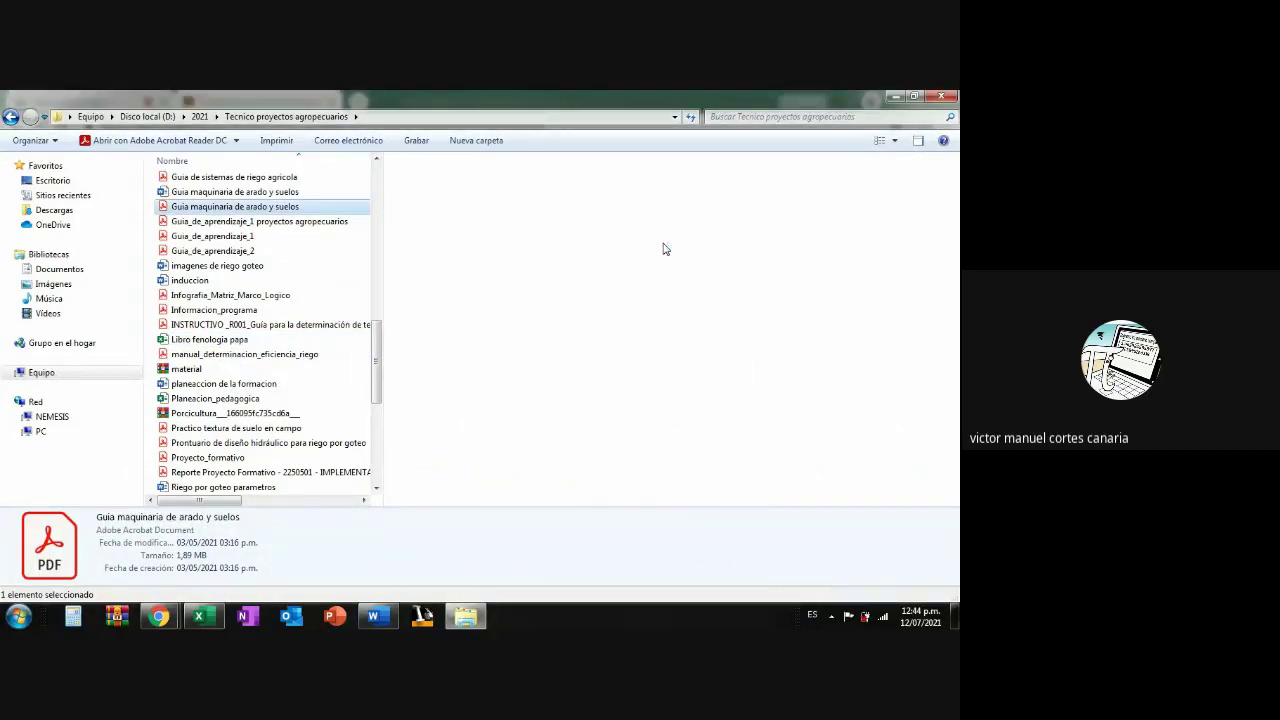
key("Return")
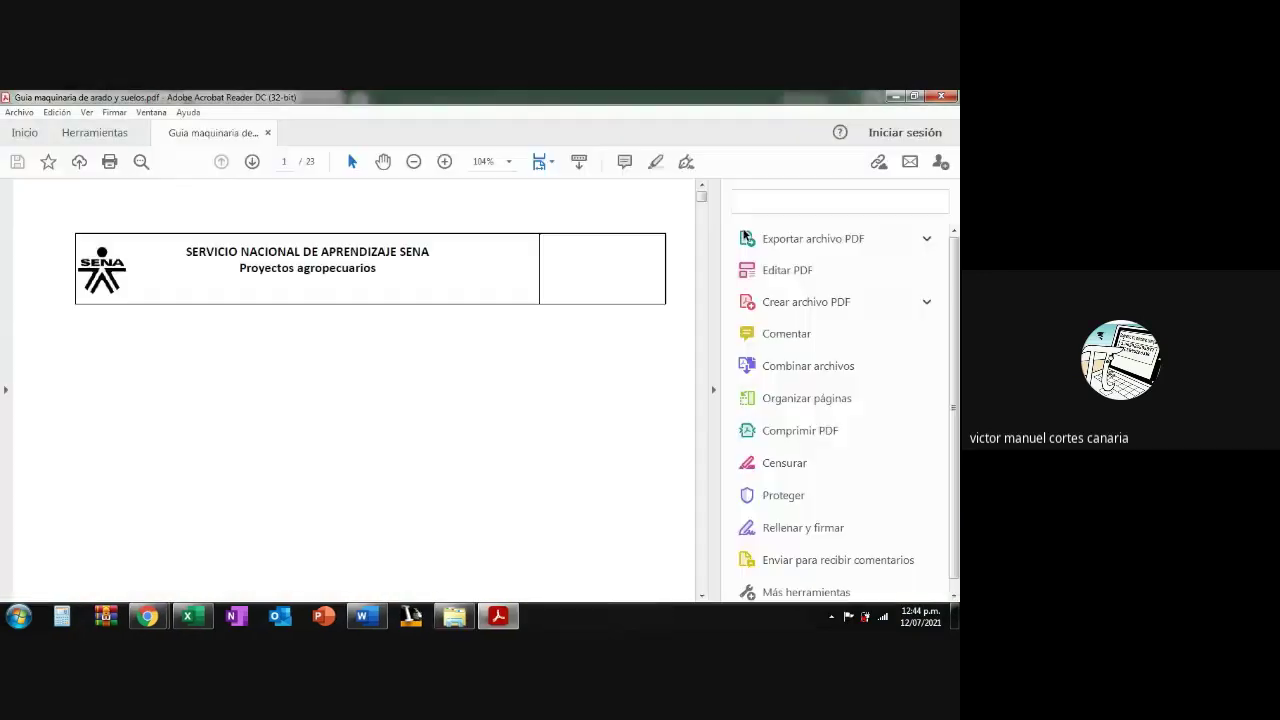
left_click_drag(702, 200, 702, 372)
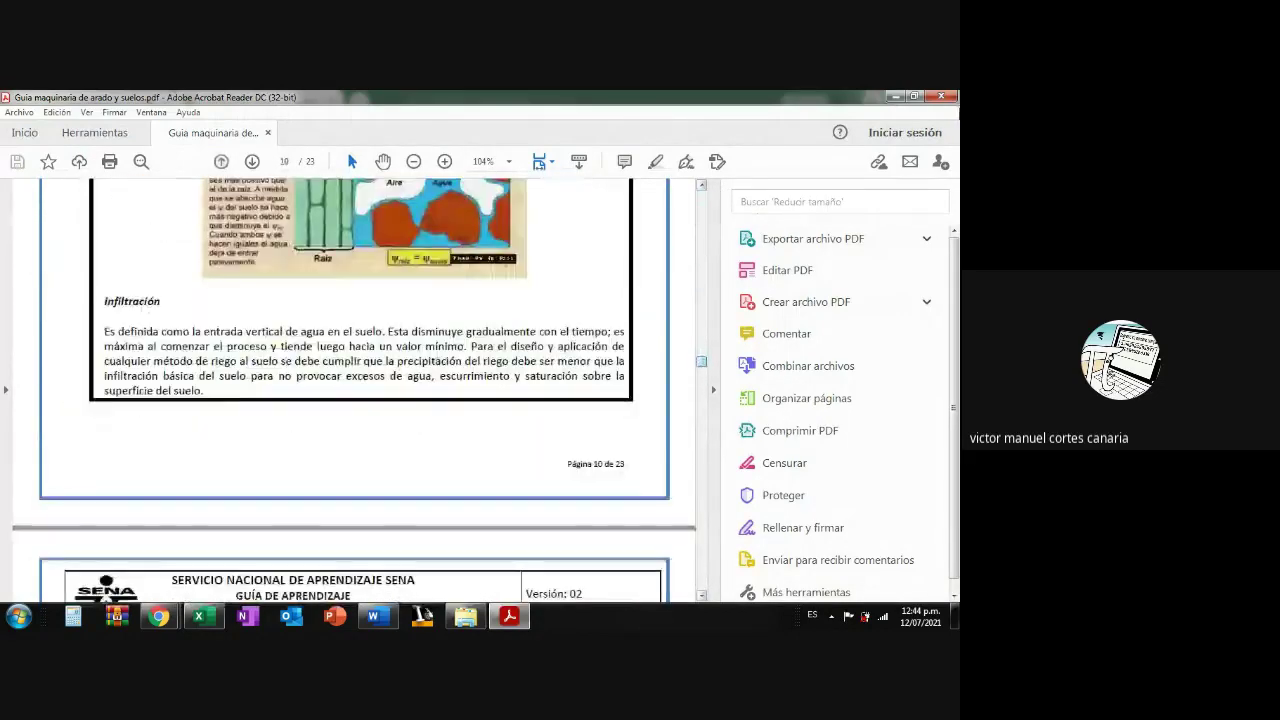
left_click(941, 96)
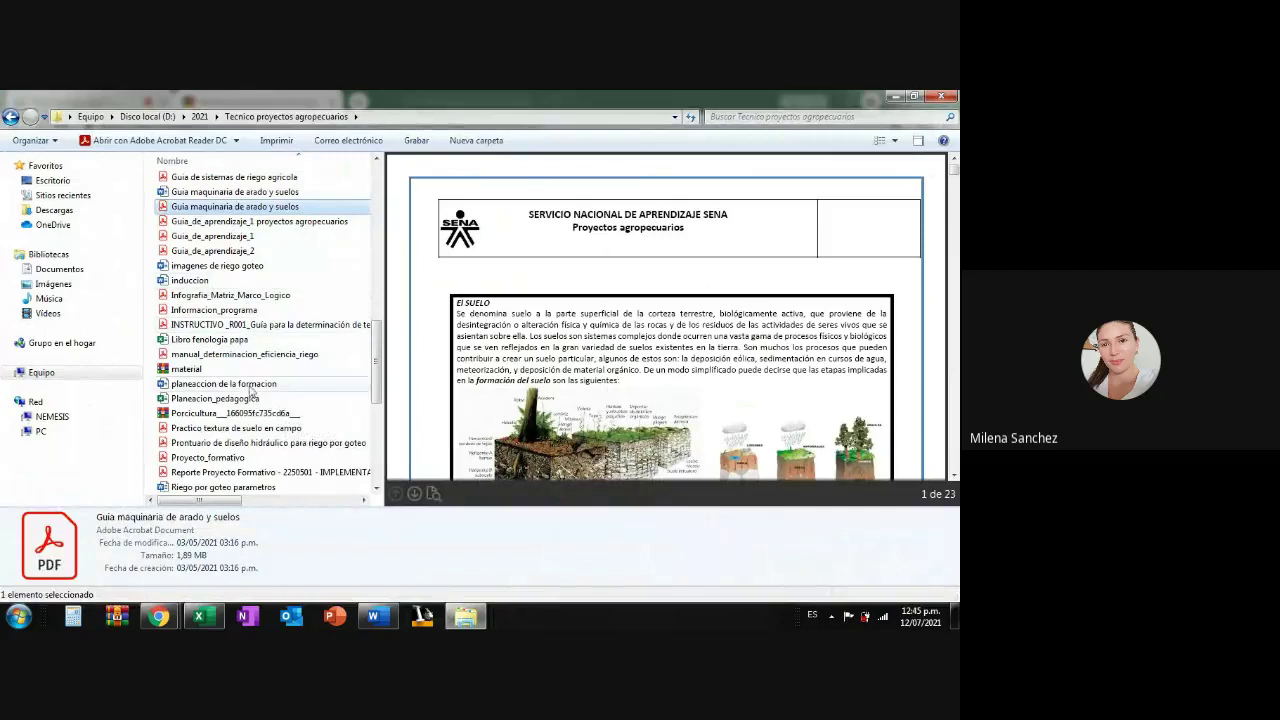
Preview the "planeaccion de la formacion" document and look through the rest of the folder's file list.
left_click(222, 383)
scroll(258, 398, "down", 2)
scroll(258, 398, "down", 5)
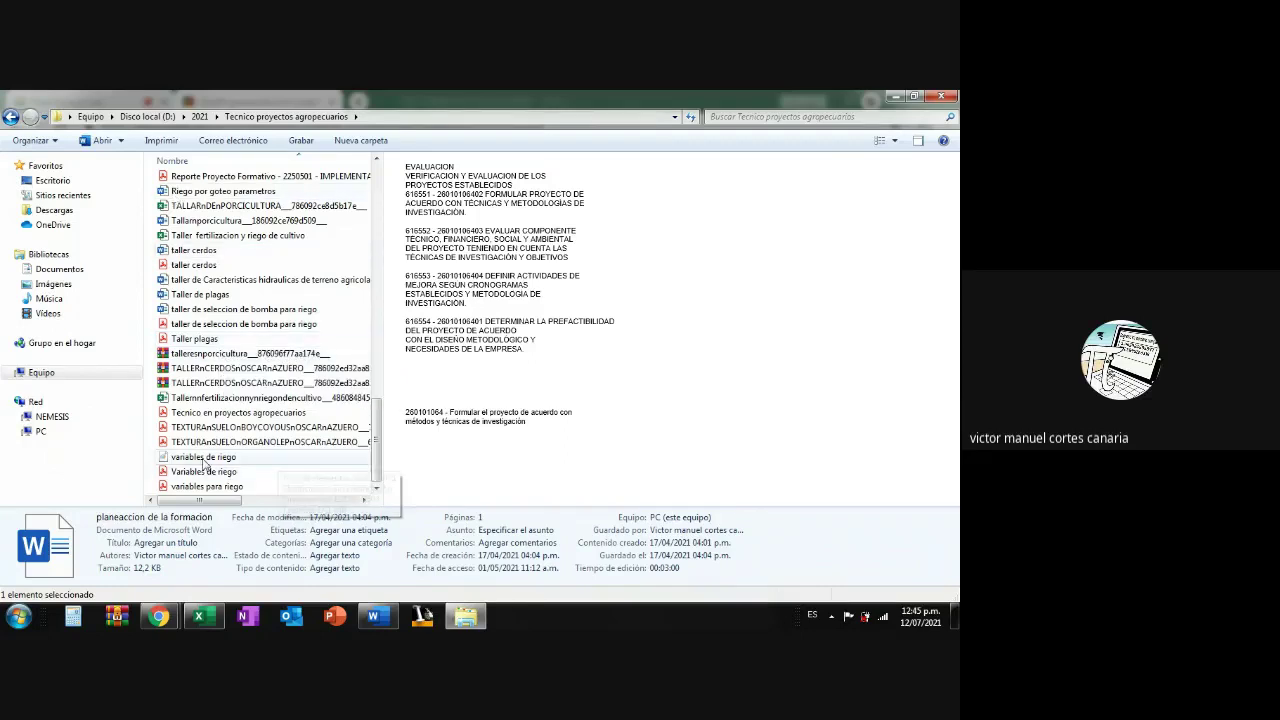
Switch to the Excel fertilization workbook and compare the potassium soil reading with the soil analysis table above.
left_click(199, 616)
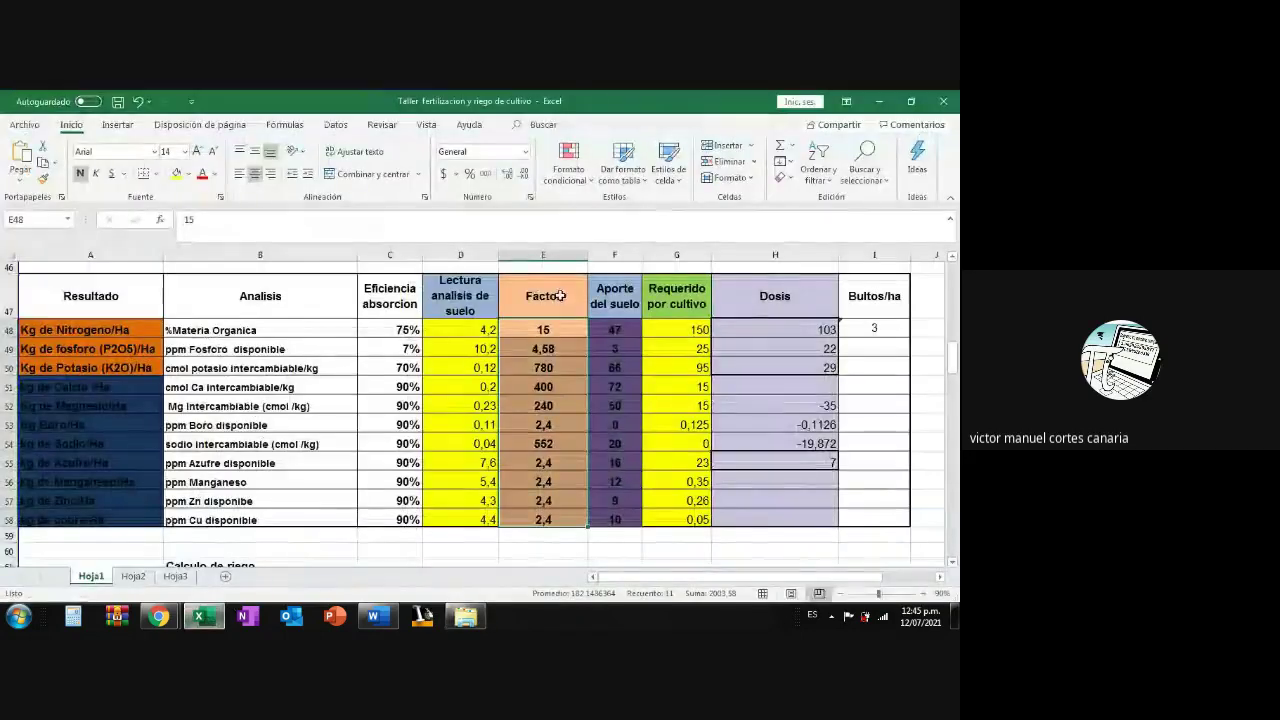
left_click(442, 366)
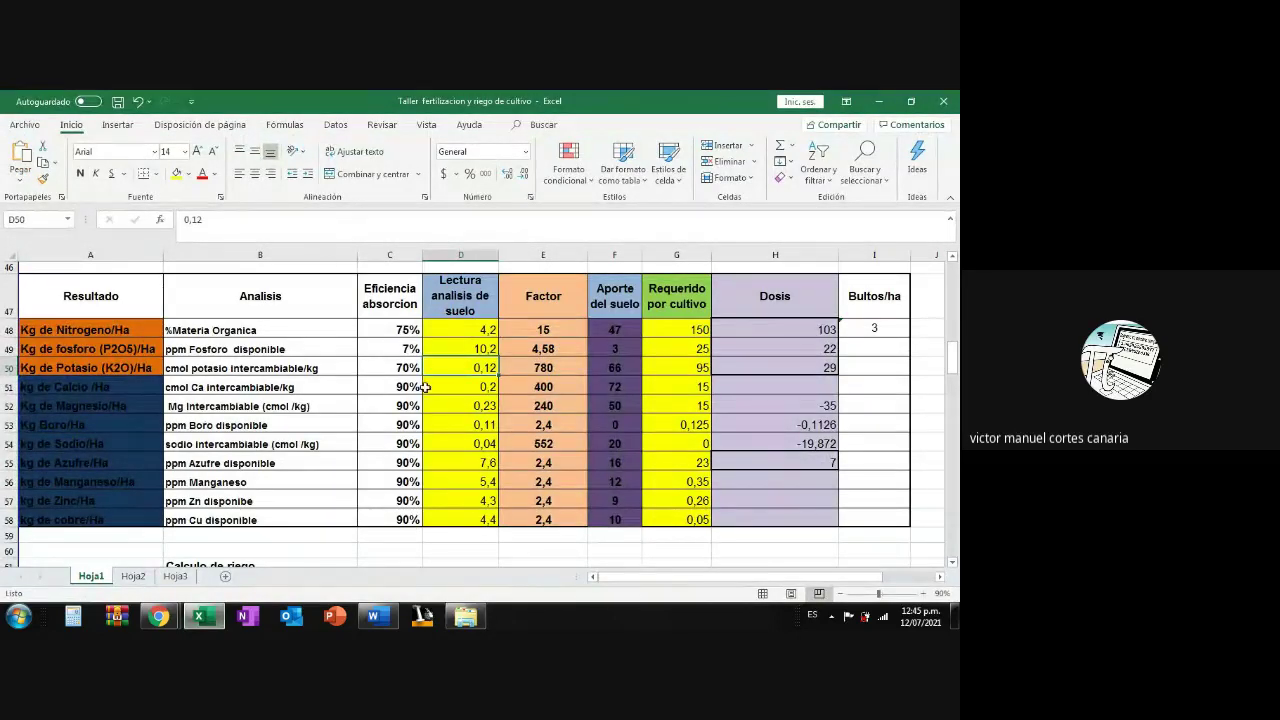
scroll(474, 391, "up", 9)
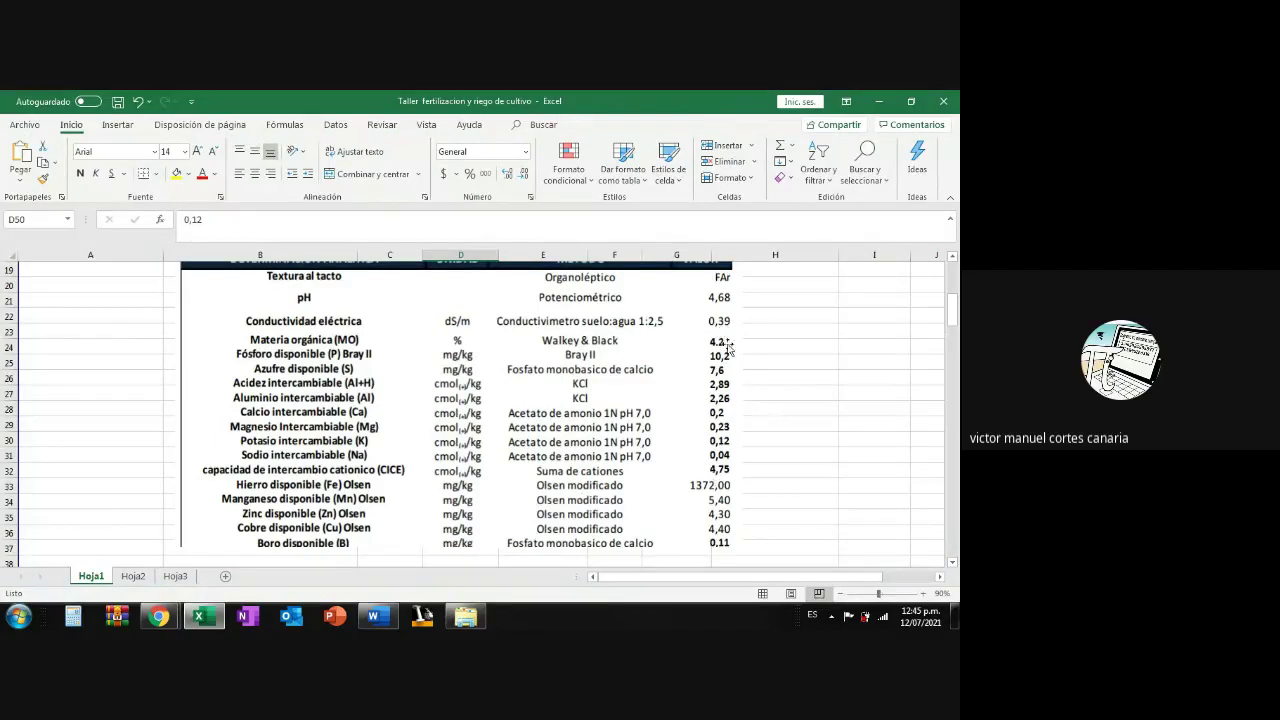
scroll(343, 497, "down", 10)
scroll(466, 518, "up", 1)
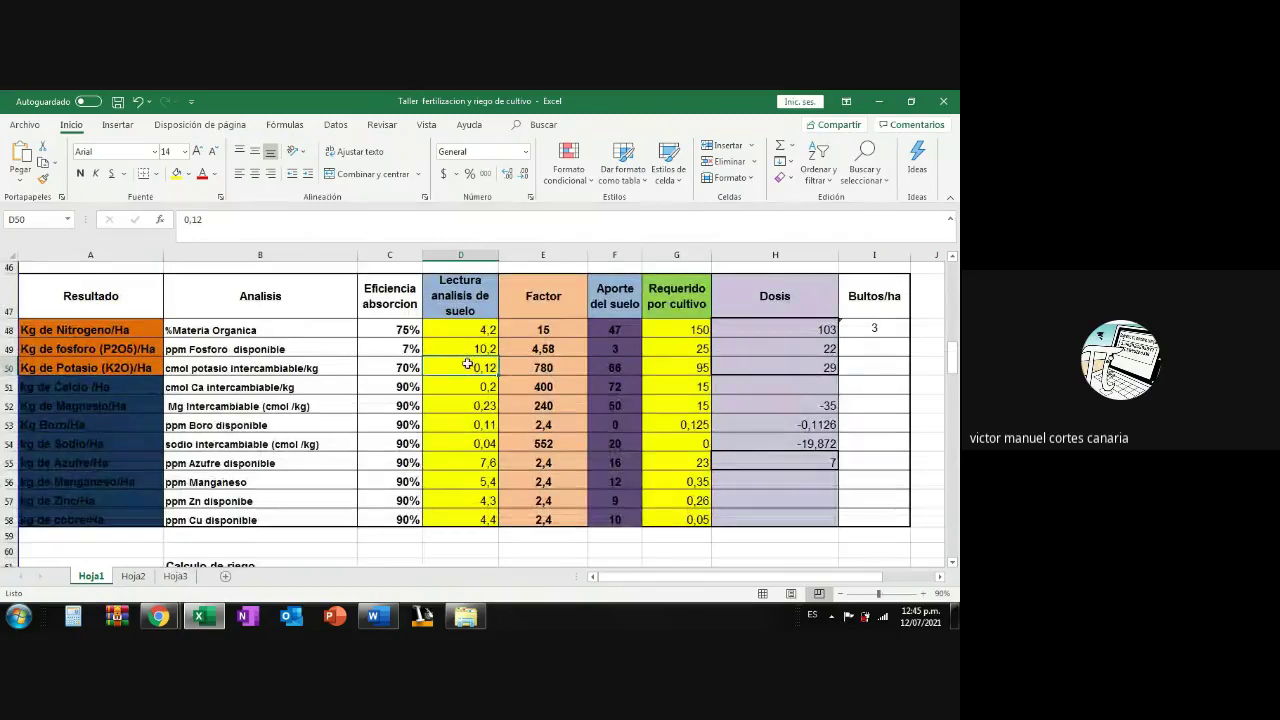
Highlight the soil readings in D48:D58 and crop requirements in G48:G58, and recheck them against the soil analysis.
left_click_drag(469, 327, 488, 520)
left_click_drag(688, 329, 686, 520)
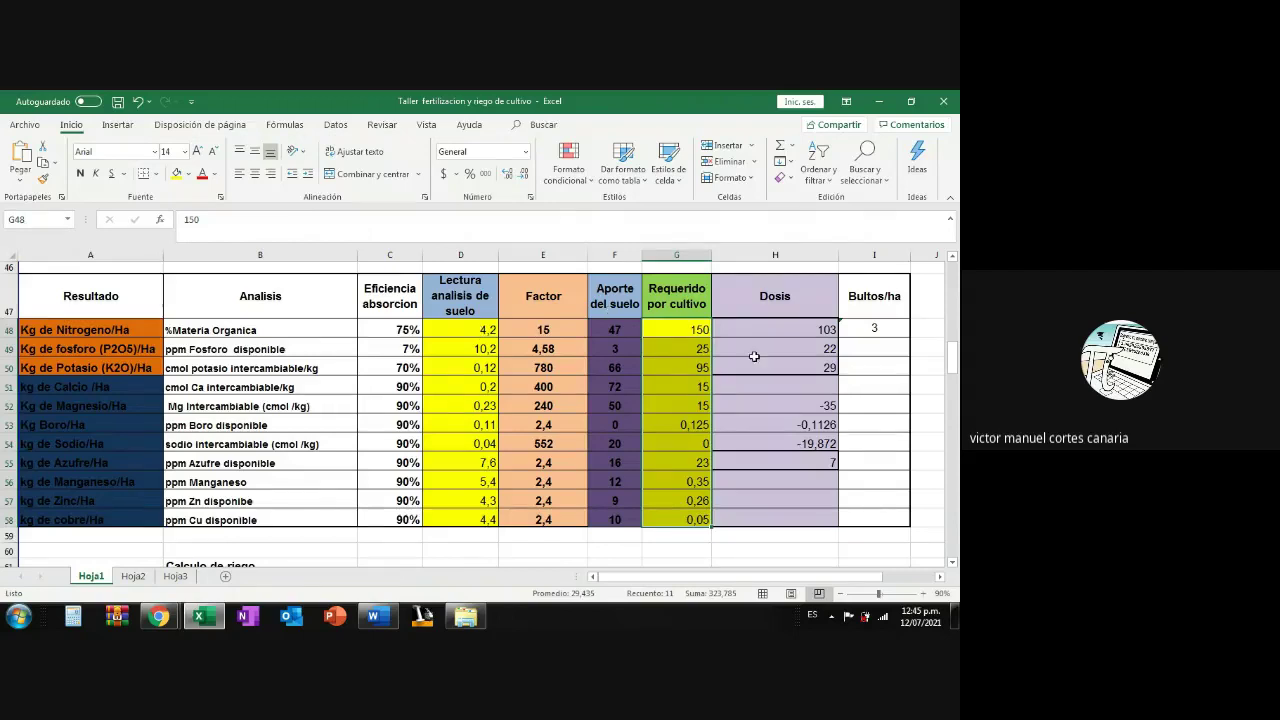
left_click(441, 331)
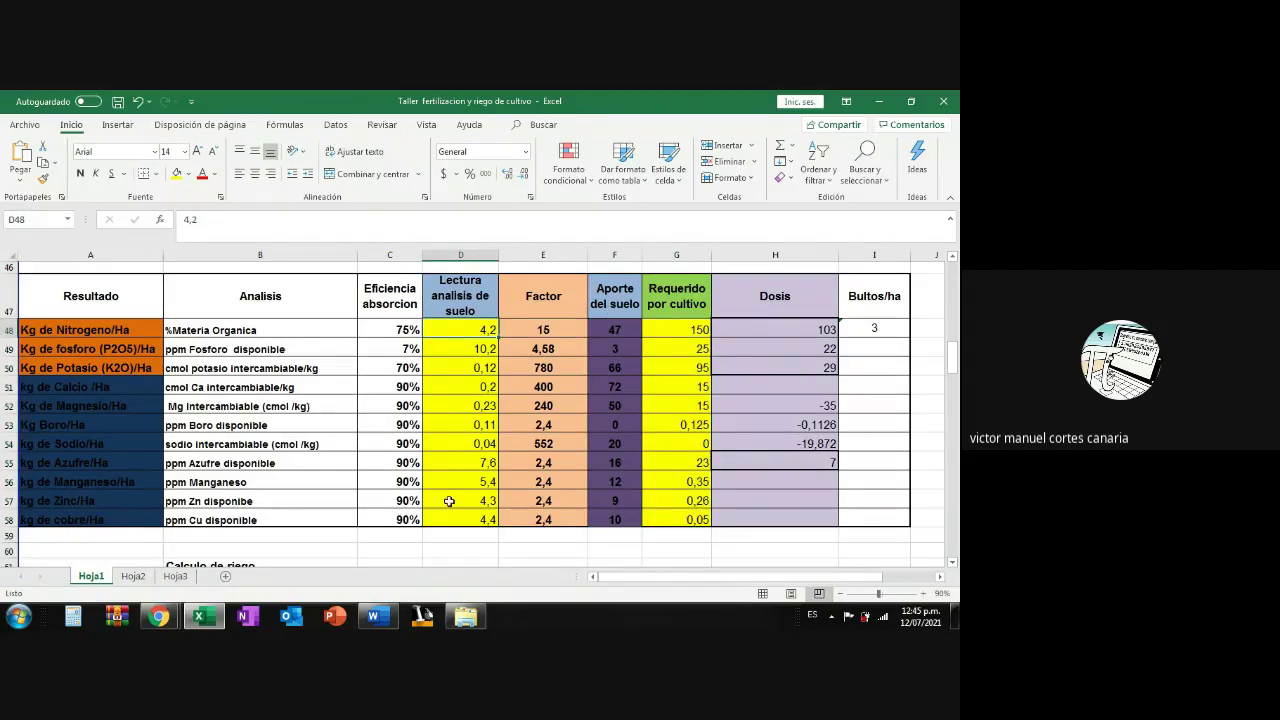
scroll(449, 501, "up", 10)
scroll(706, 434, "down", 13)
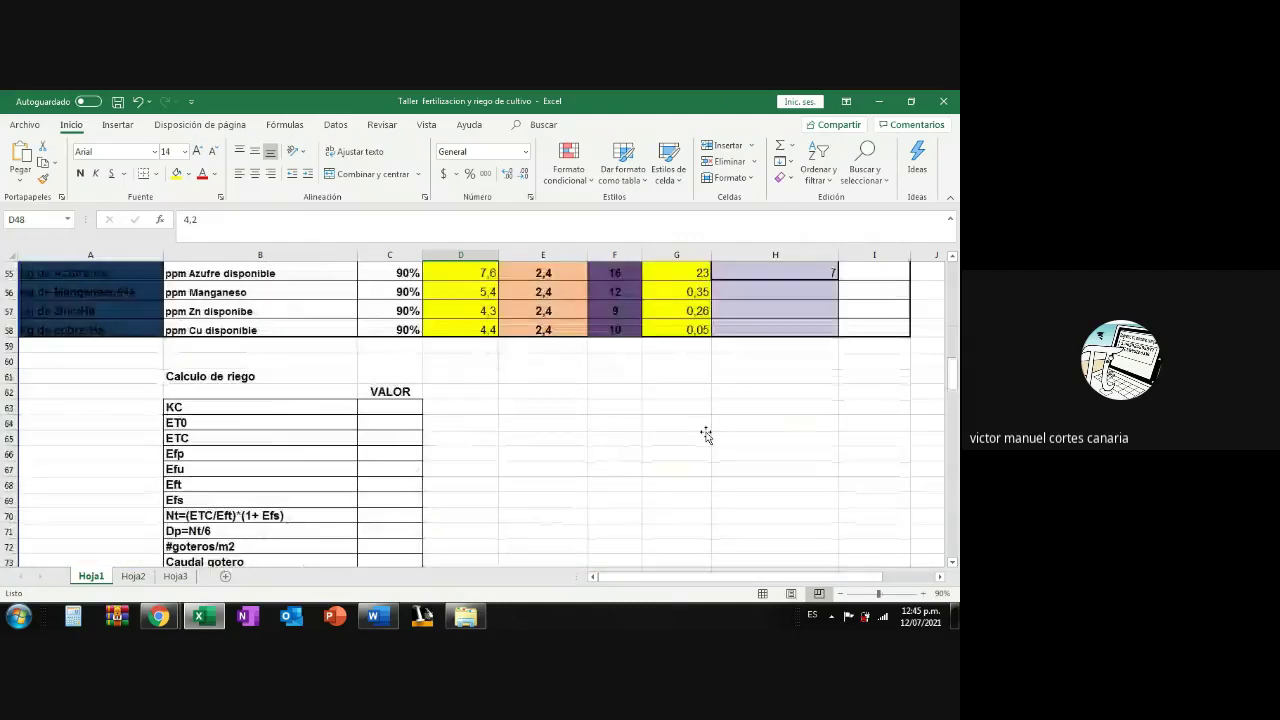
scroll(706, 434, "up", 4)
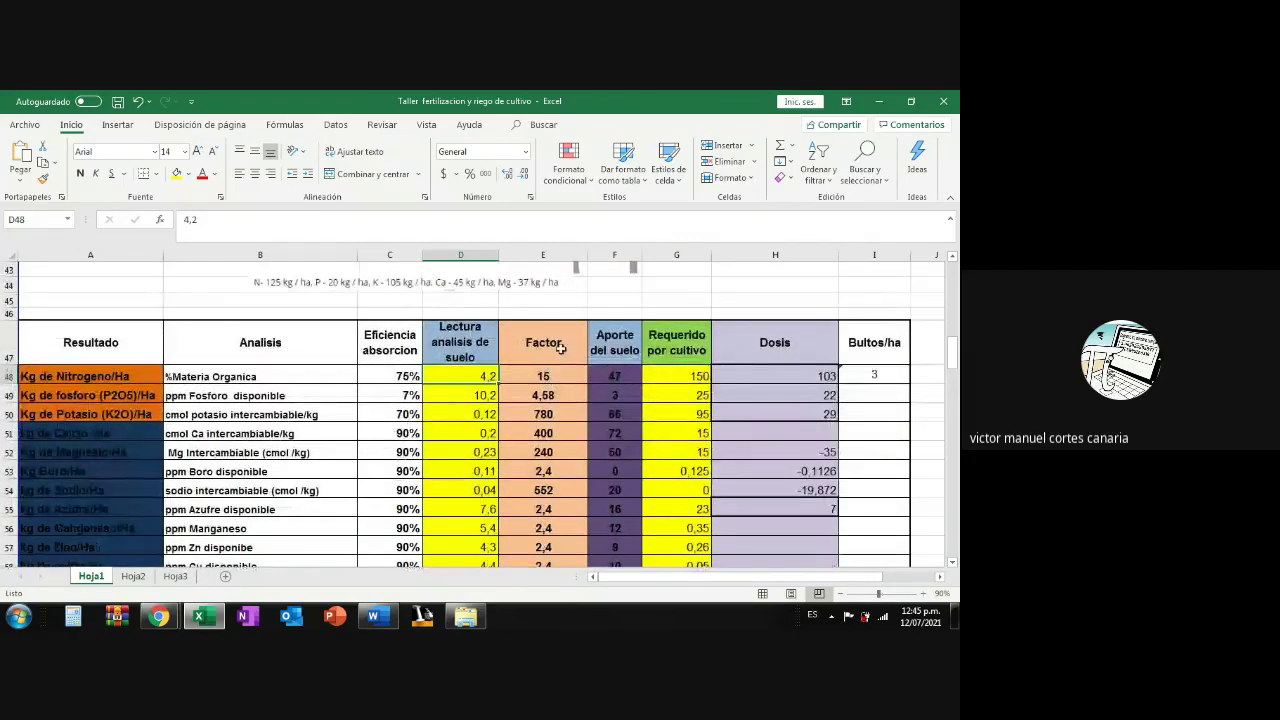
scroll(557, 341, "down", 1)
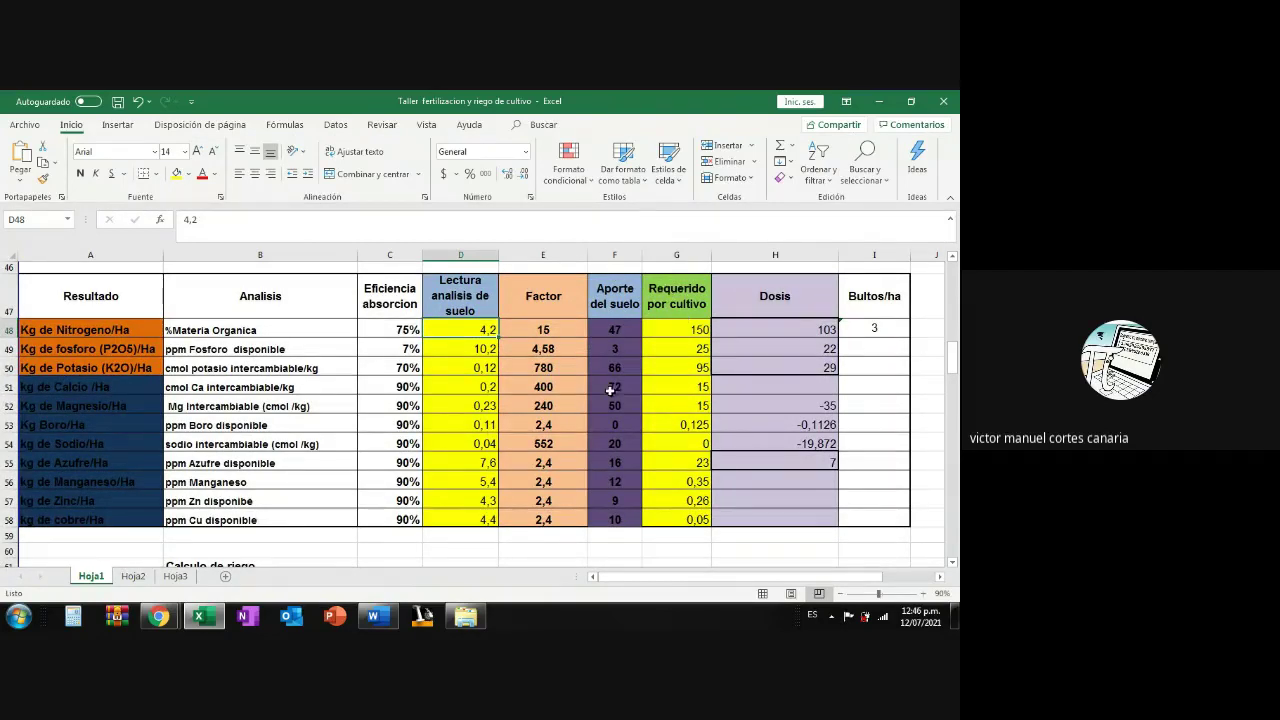
Switch back to the "Tecnico proyectos agropecuarios" folder, check the contents of its material subfolder, and return to the parent folder.
mouse_move(158, 616)
left_click(112, 560)
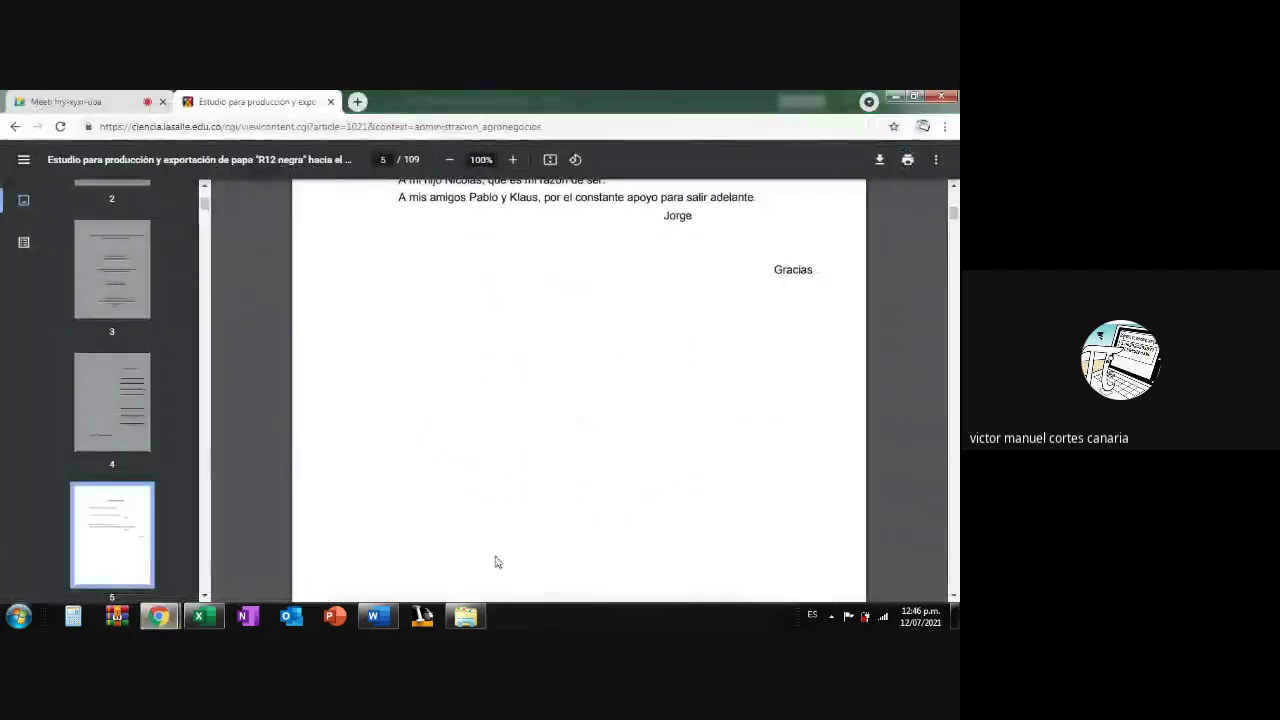
mouse_move(465, 616)
left_click(464, 518)
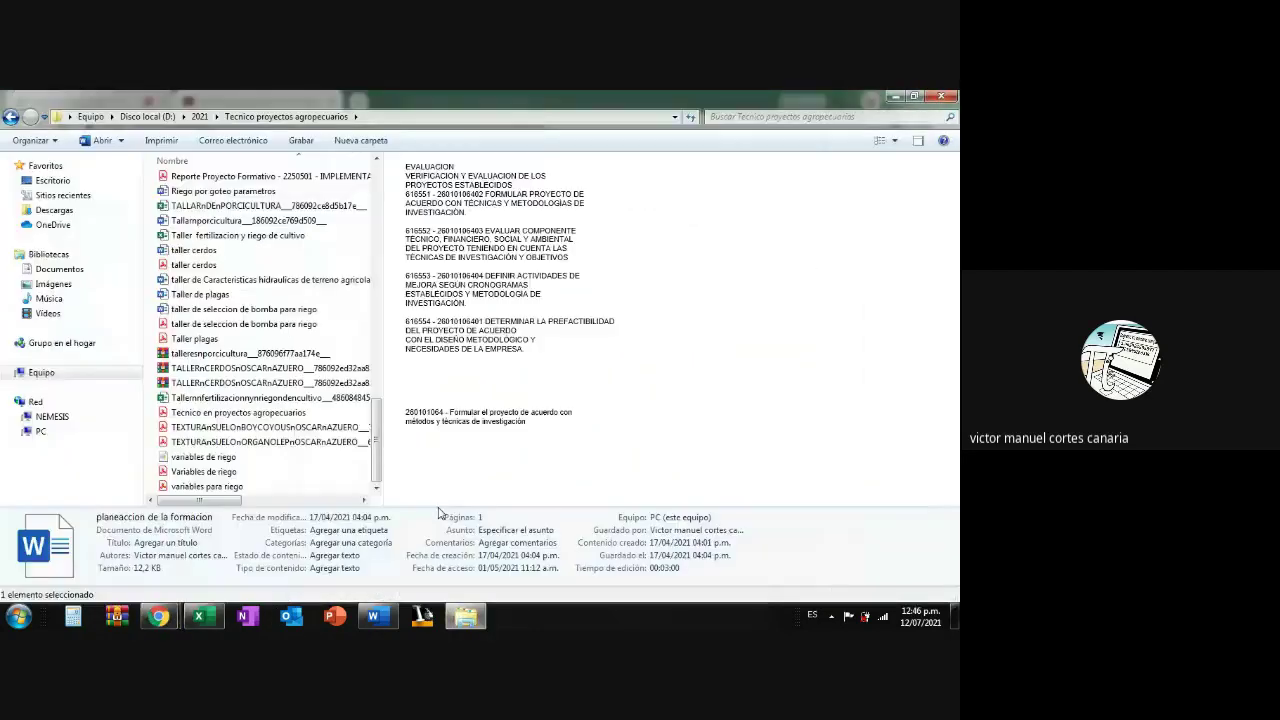
left_click(229, 383)
scroll(255, 410, "up", 15)
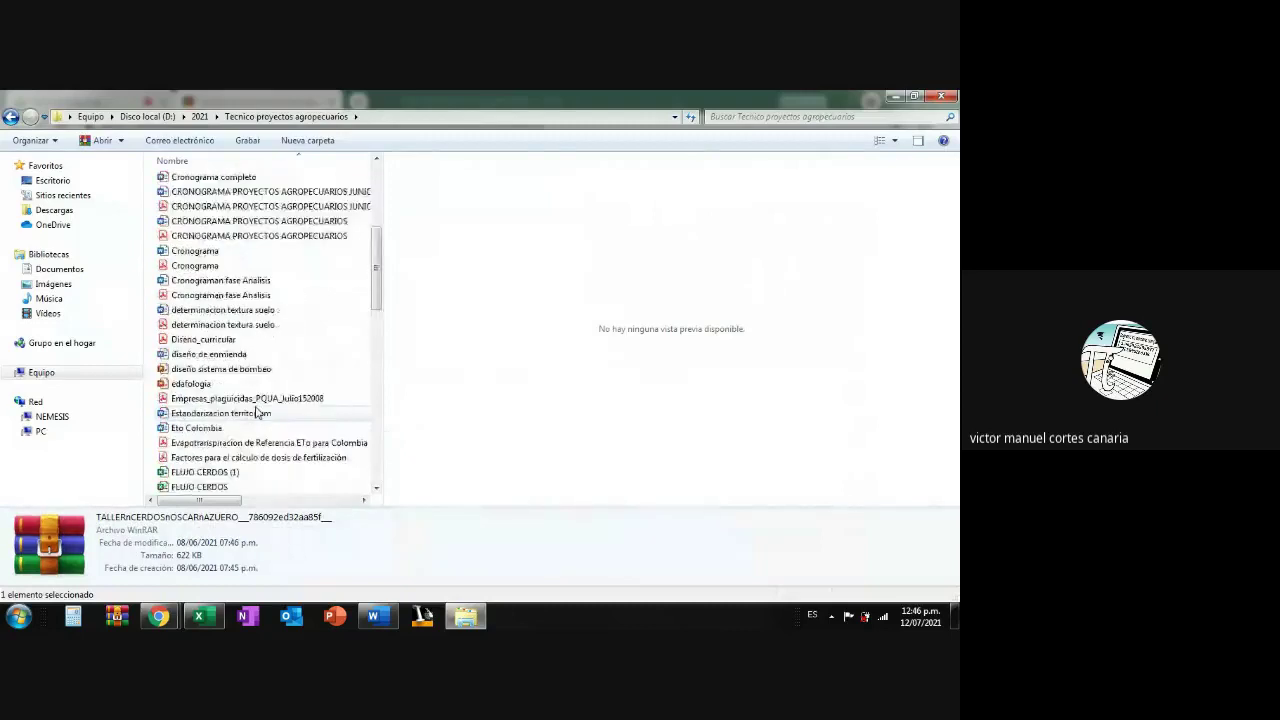
scroll(255, 410, "up", 5)
left_click(187, 181)
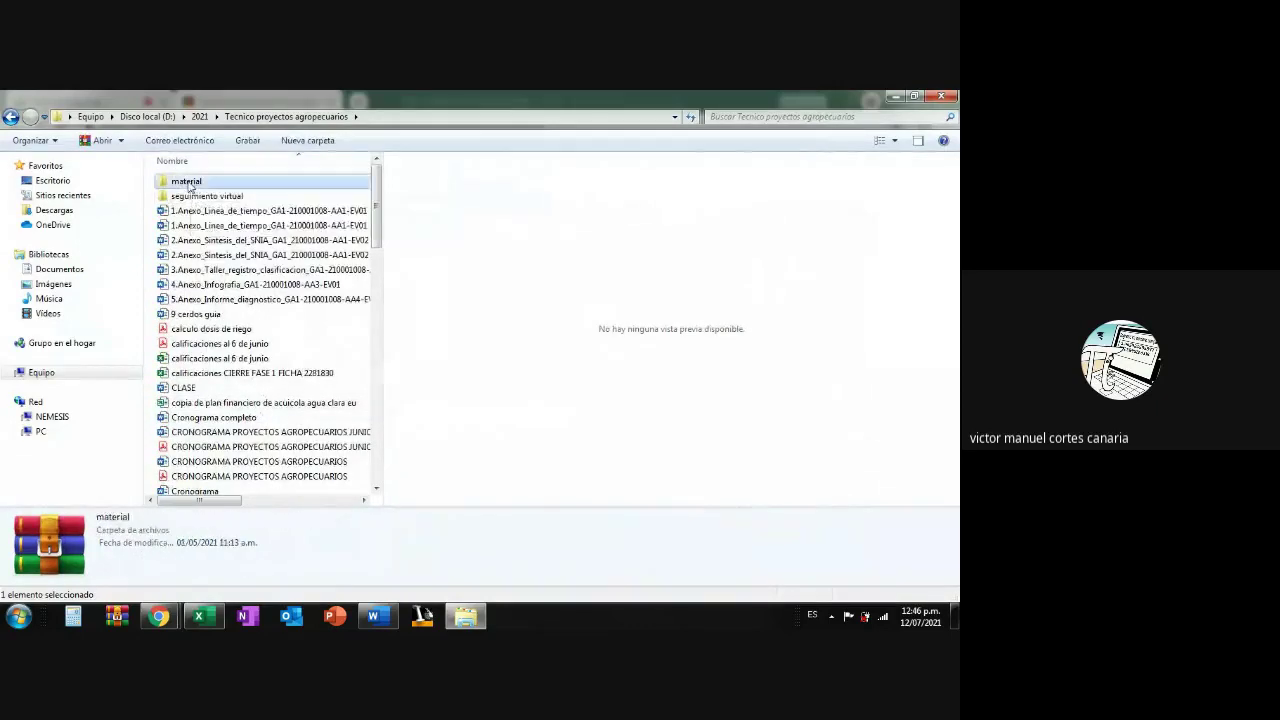
double_click(188, 183)
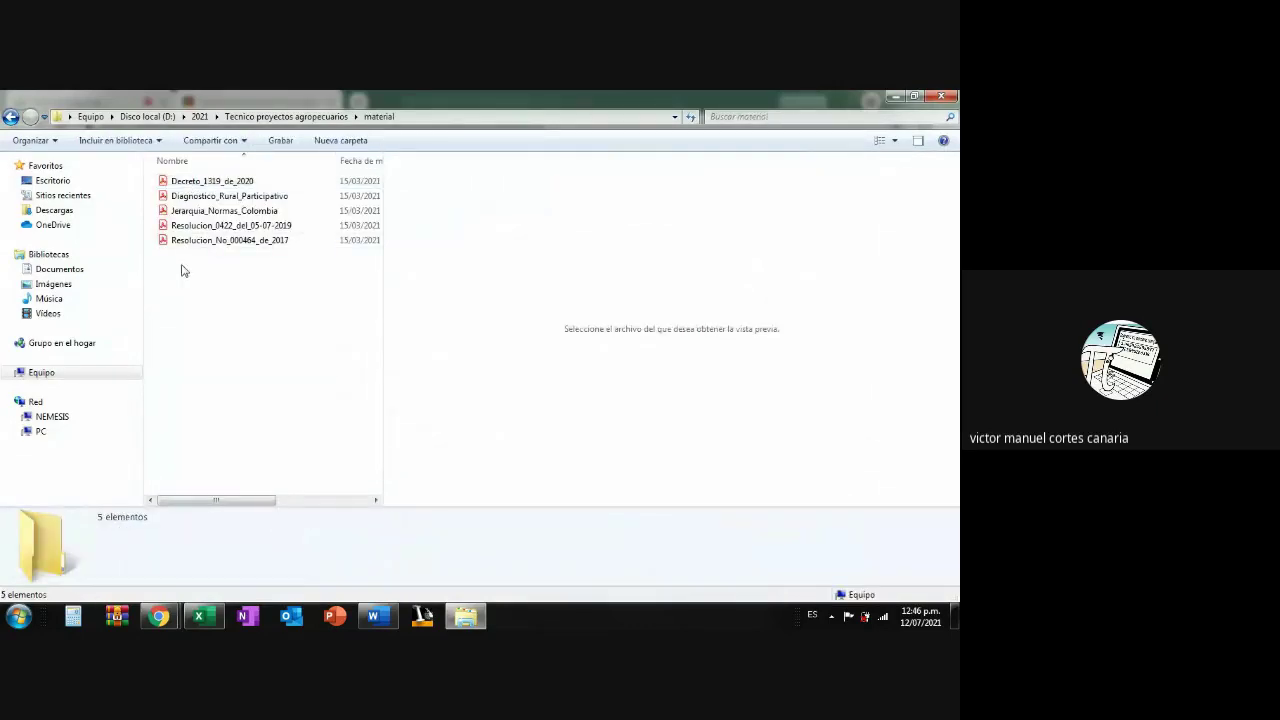
key("BackSpace")
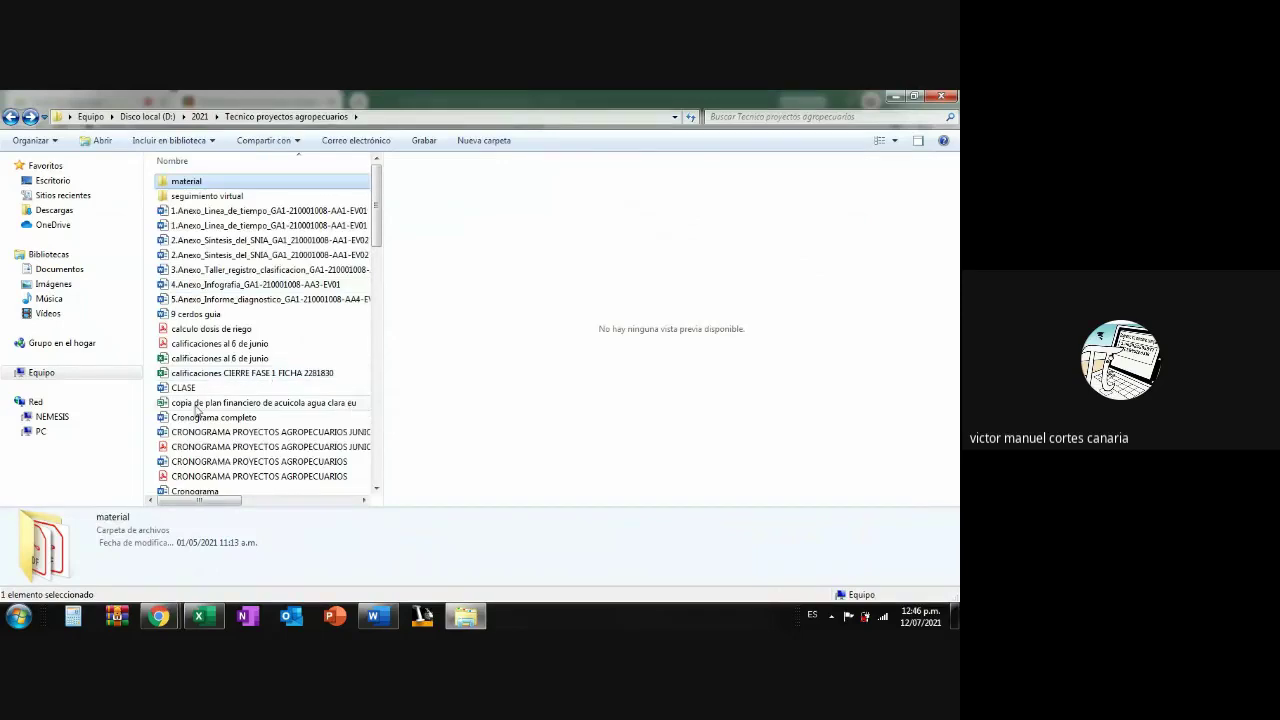
Preview the Word documents "CLASE" and "diseño de enmienda" while looking for fertilization material.
left_click(218, 388)
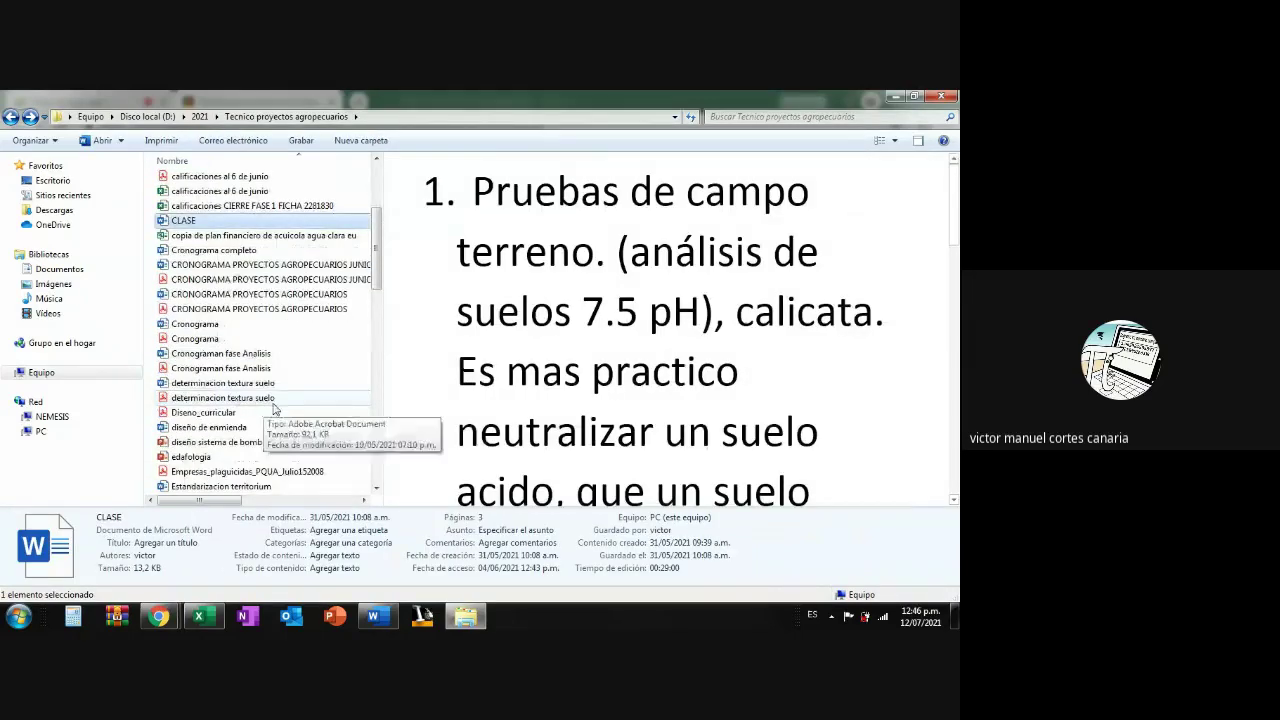
scroll(258, 407, "down", 4)
left_click(186, 298)
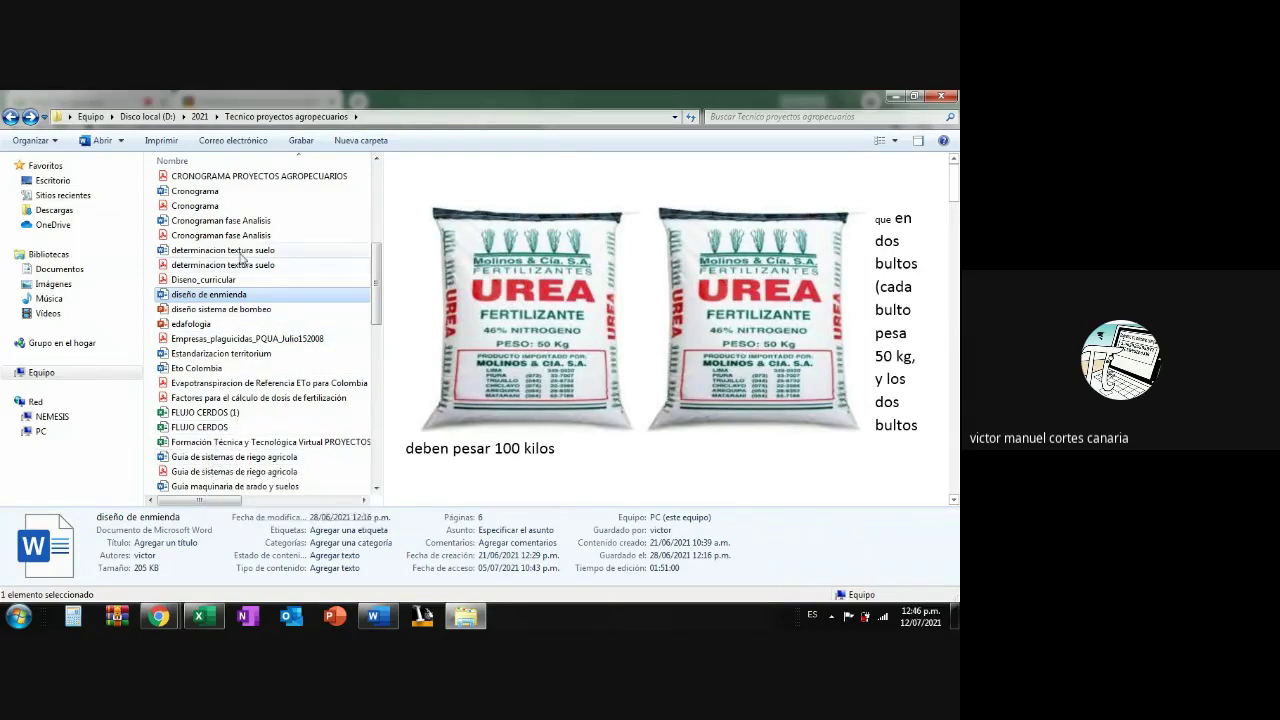
scroll(224, 290, "down", 1)
scroll(224, 290, "down", 3)
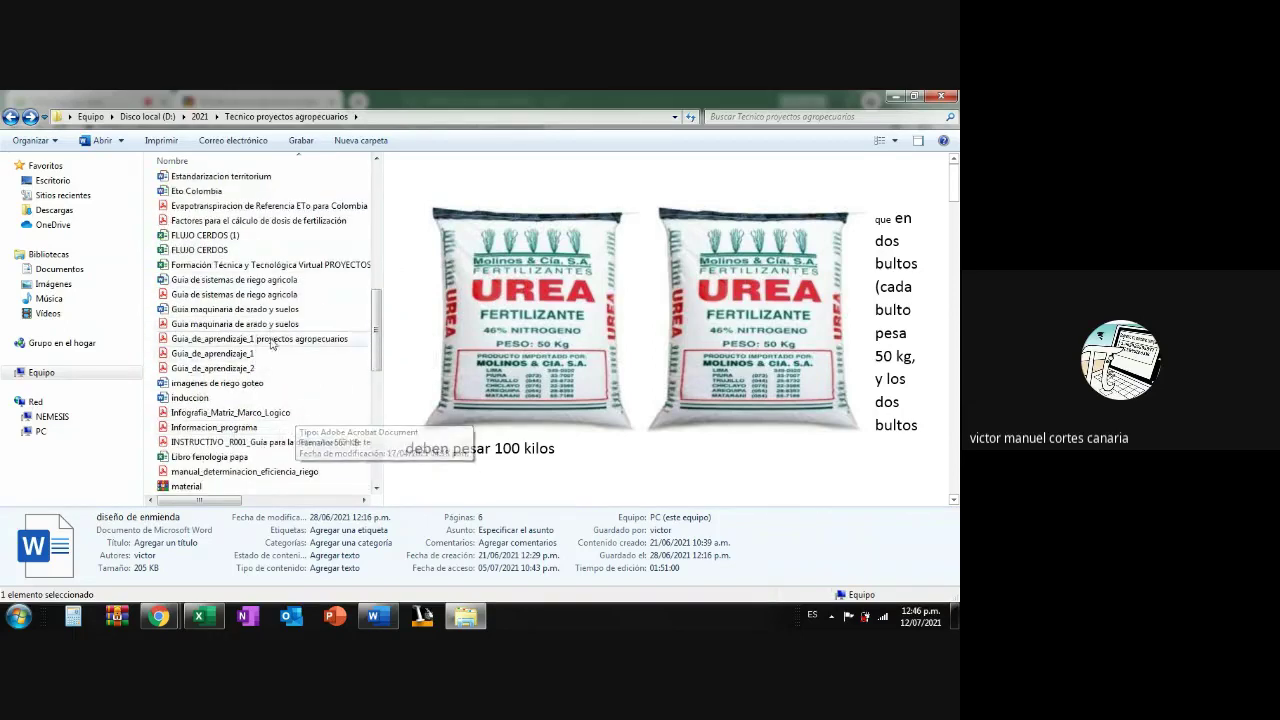
Preview the PDF "Guia maquinaria de arado y suelos" and look through the remaining course files for fertilization material.
left_click(266, 324)
scroll(265, 462, "down", 3)
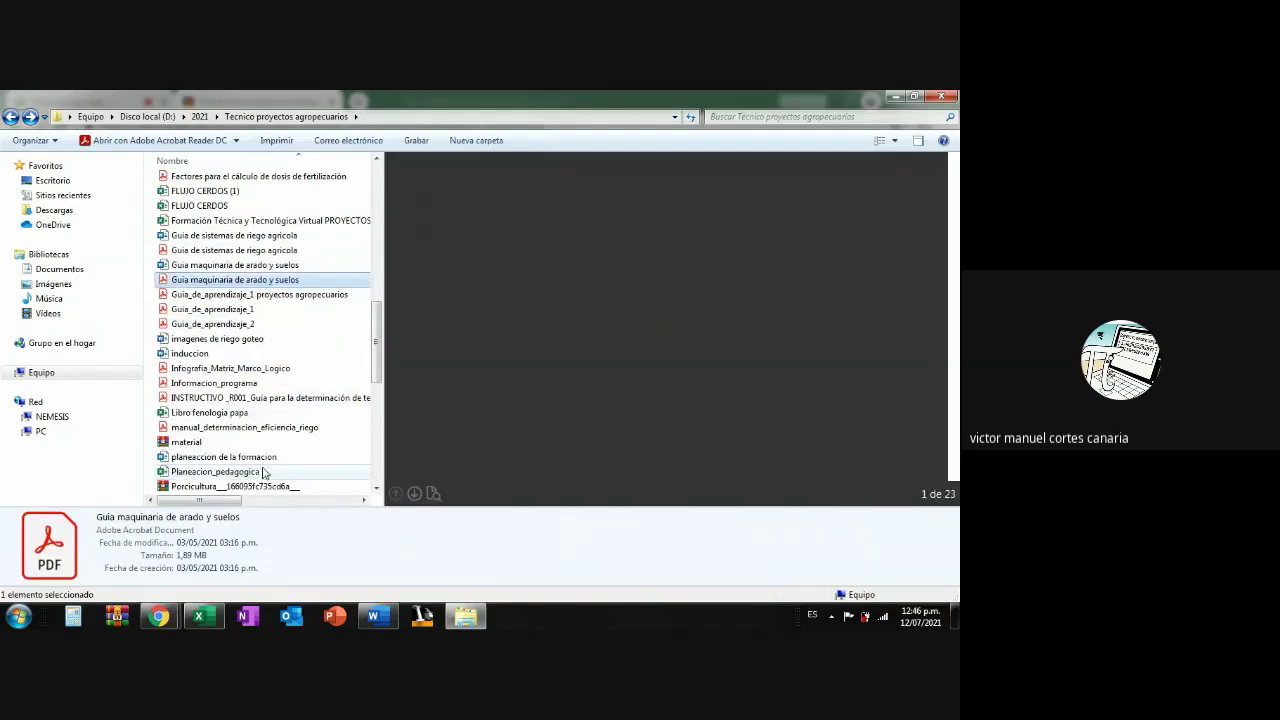
scroll(280, 457, "down", 2)
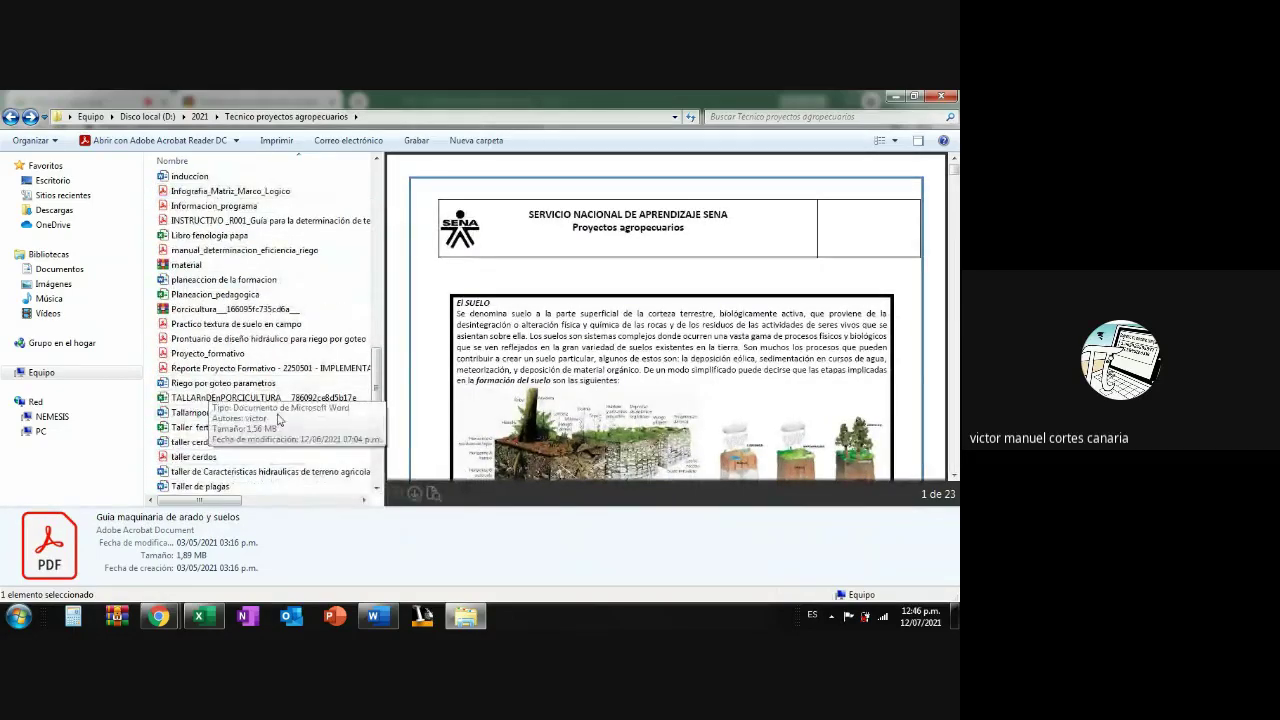
scroll(274, 480, "down", 2)
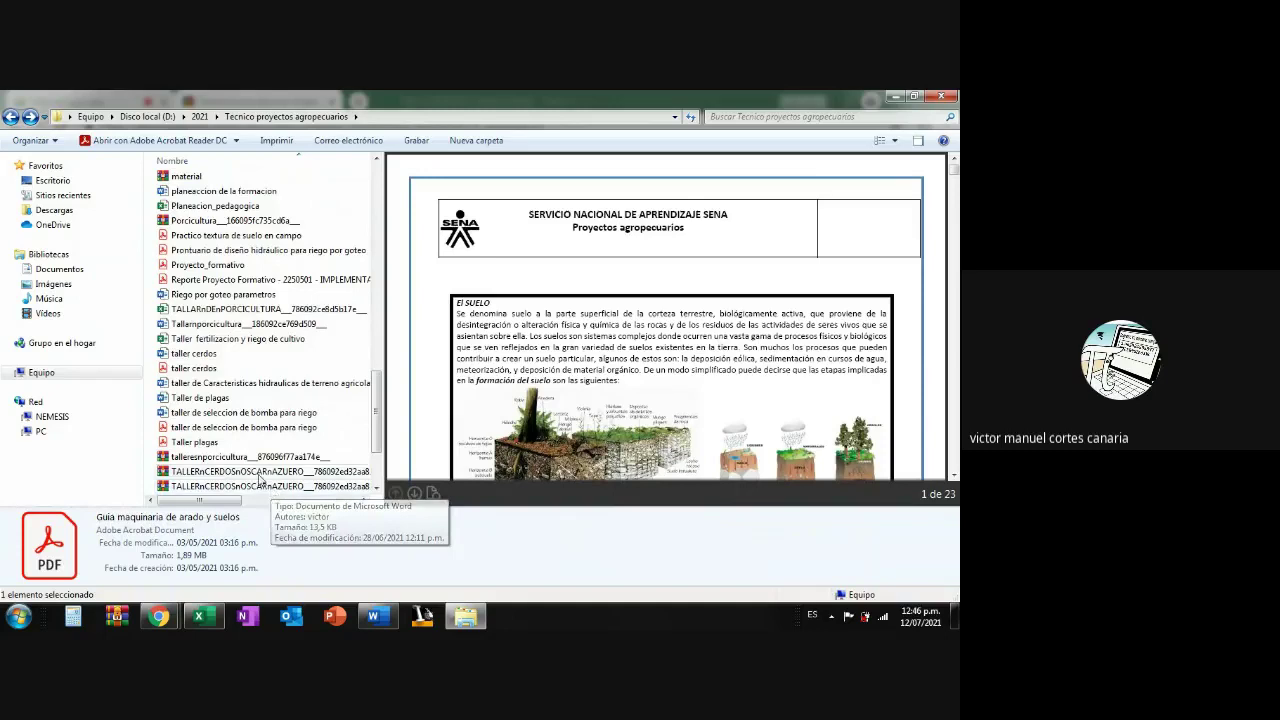
scroll(199, 438, "down", 2)
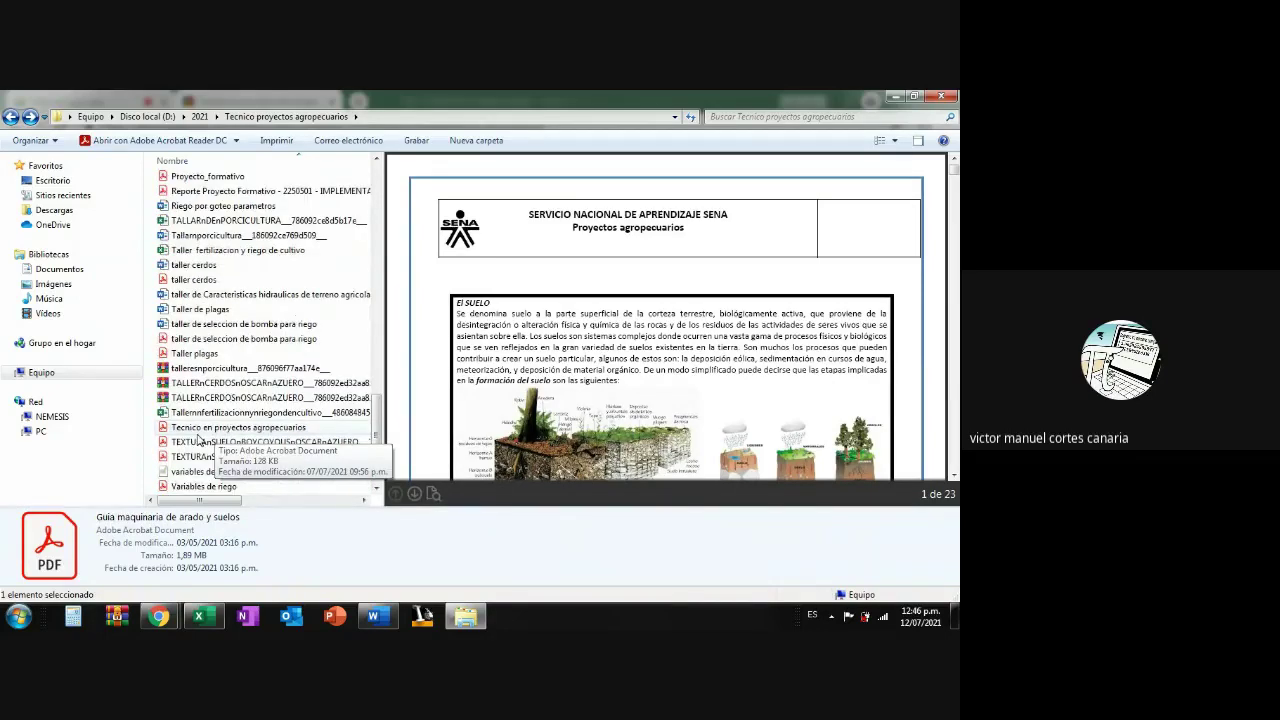
scroll(201, 442, "down", 1)
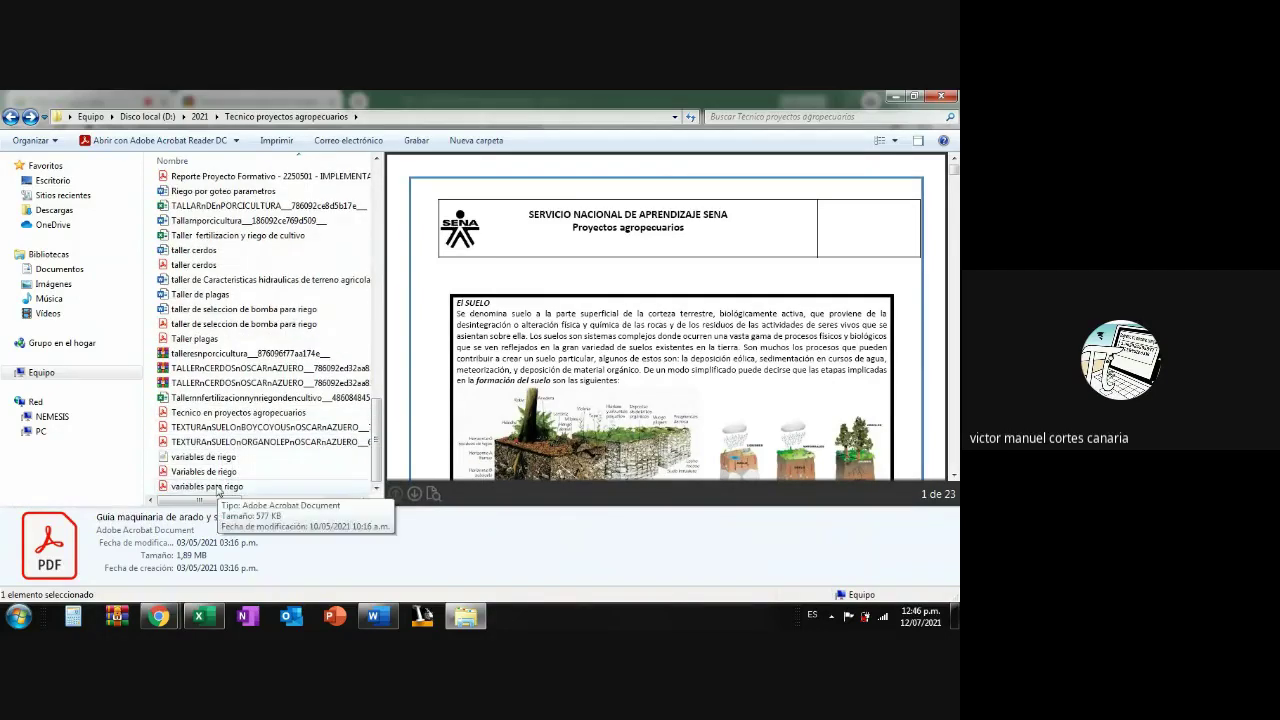
left_click(217, 488)
Preview the PDF "Tecnico en proyectos agropecuarios" through to its last page and locate it again in the folder list.
left_click(285, 413)
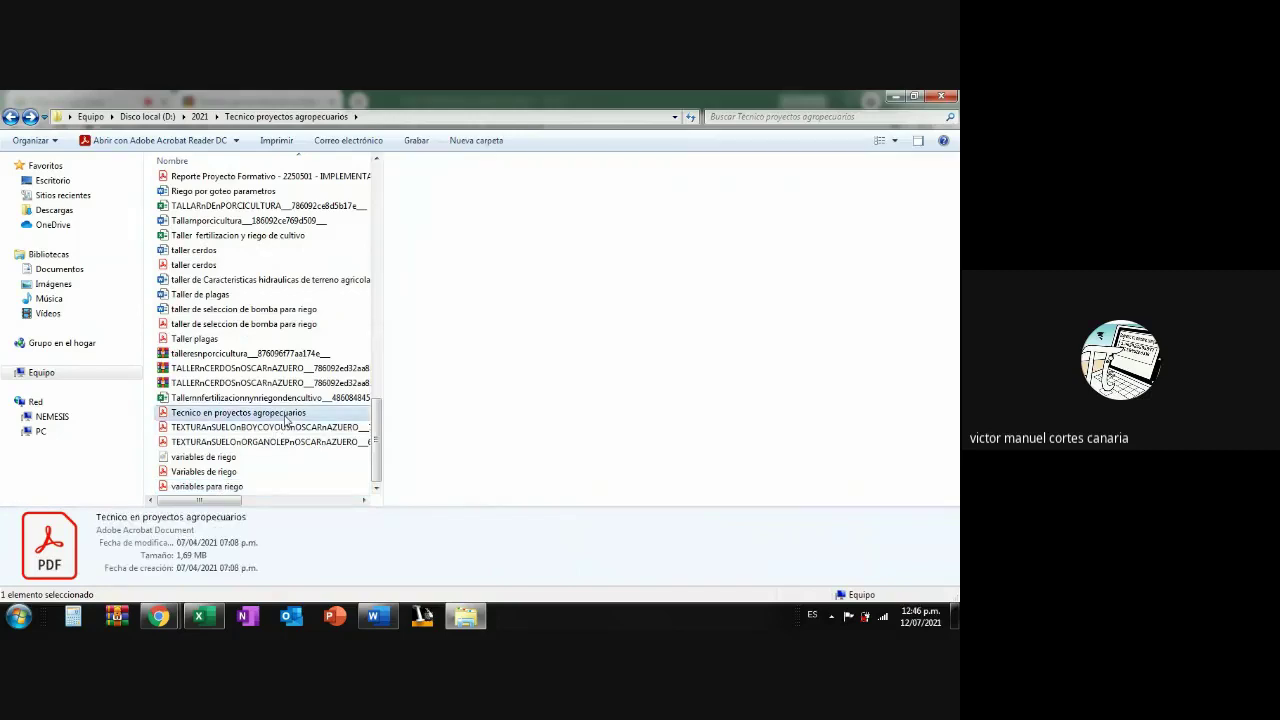
scroll(285, 418, "up", 6)
scroll(285, 420, "up", 9)
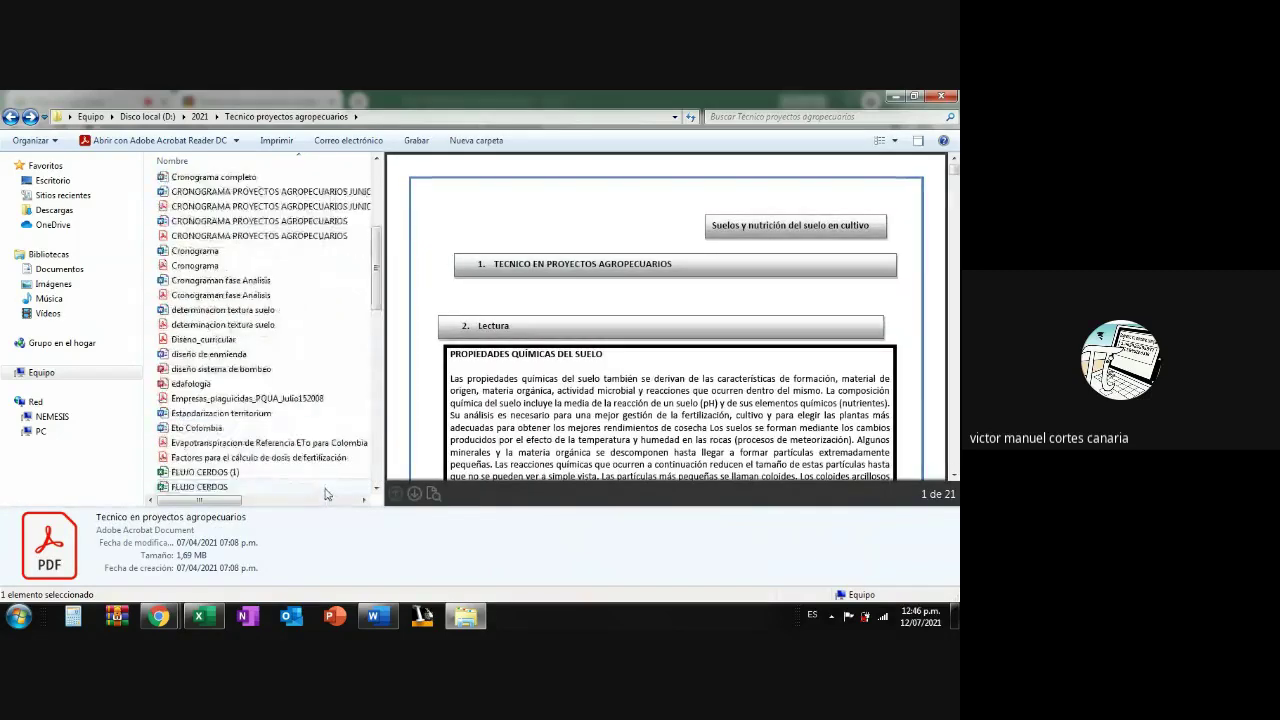
left_click_drag(953, 172, 953, 470)
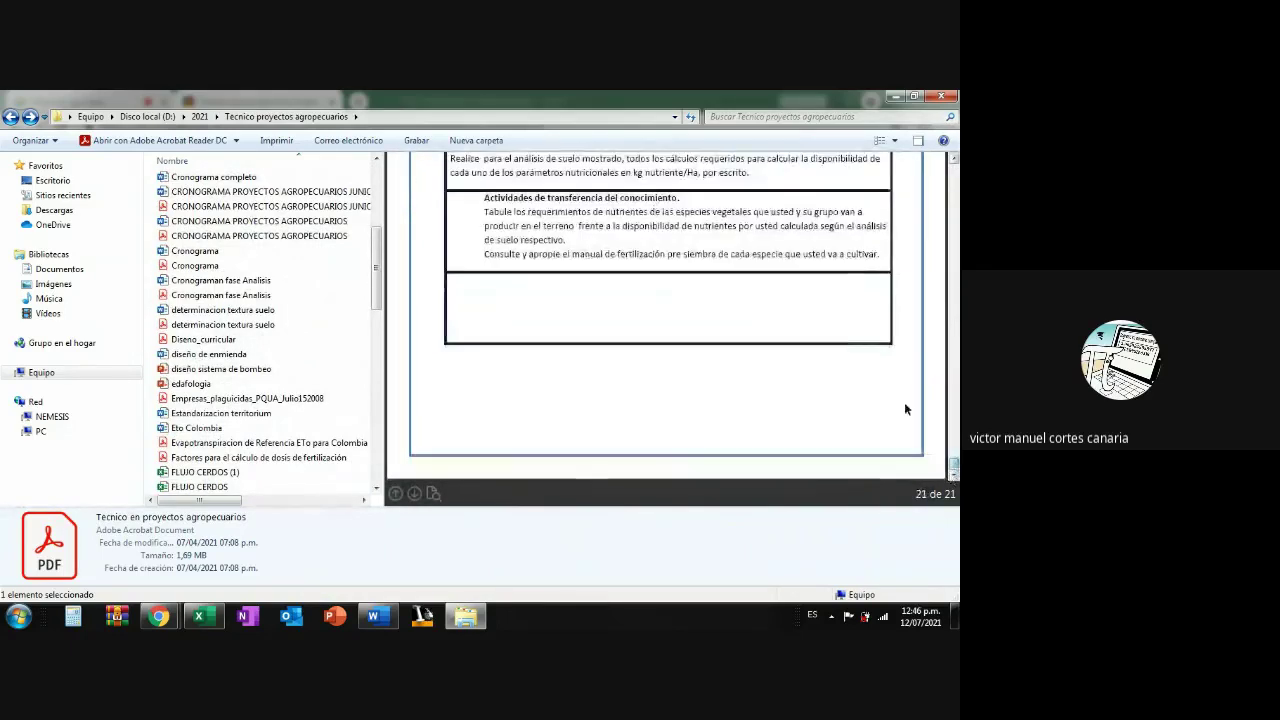
scroll(904, 409, "up", 4)
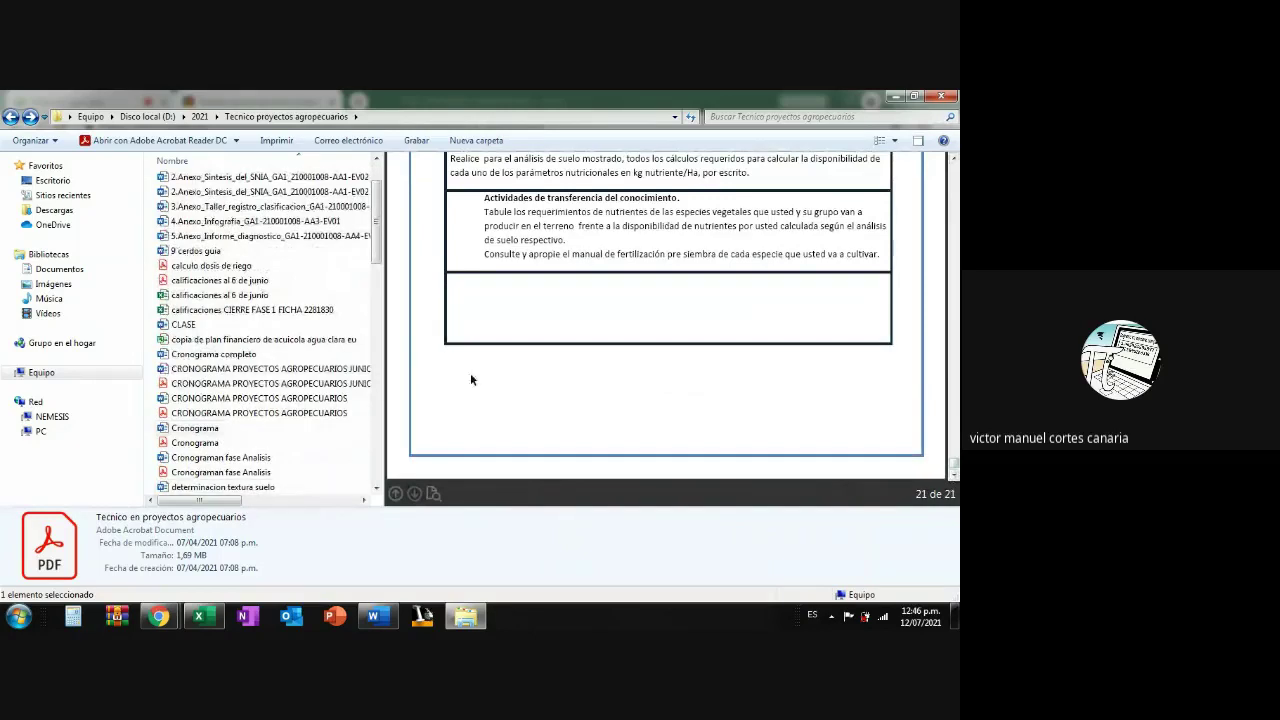
left_click_drag(383, 232, 373, 445)
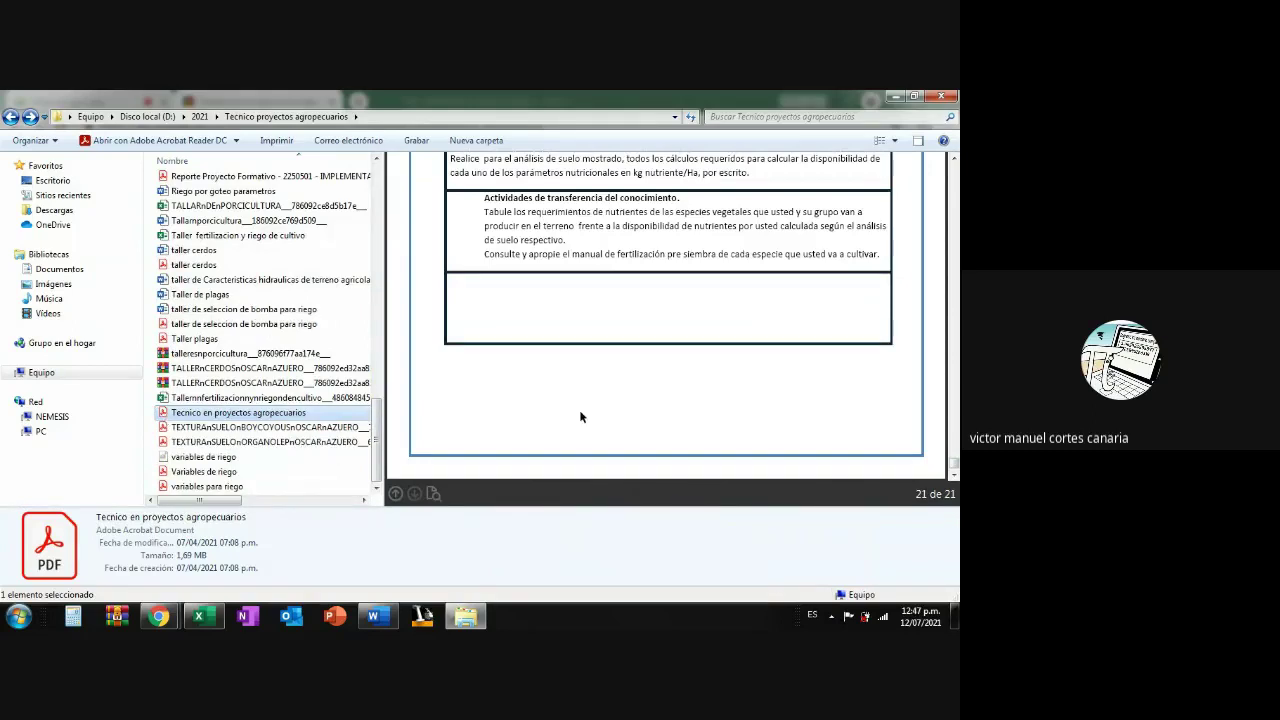
Open the PDF "Tecnico en proyectos agropecuarios", collapse its side tools pane, and read on to the soil pH section.
key("Return")
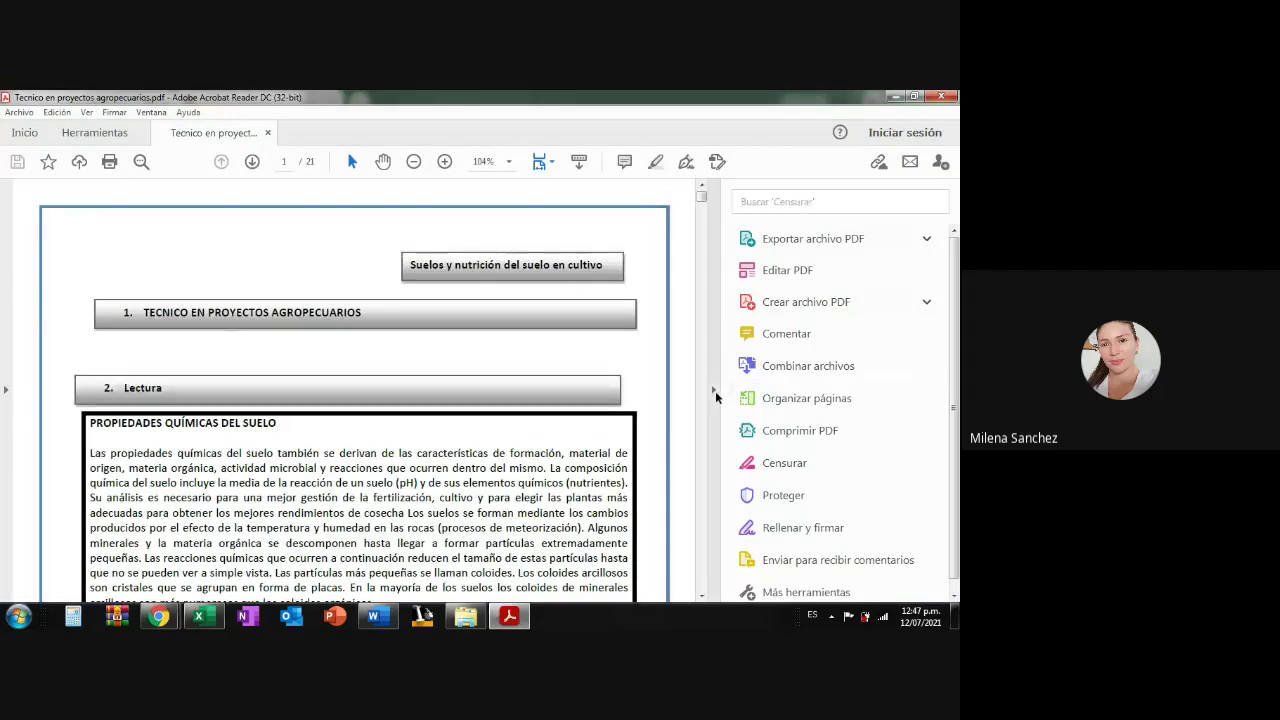
left_click(714, 392)
scroll(462, 372, "down", 5)
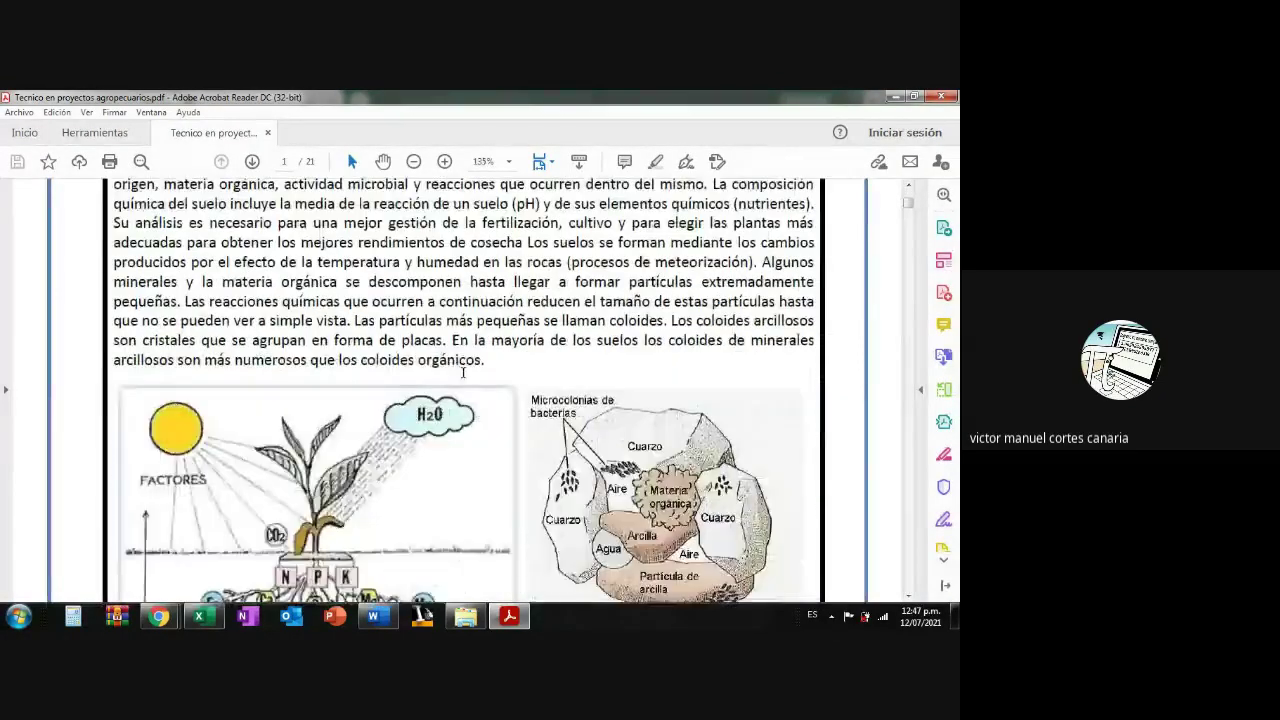
scroll(463, 372, "down", 15)
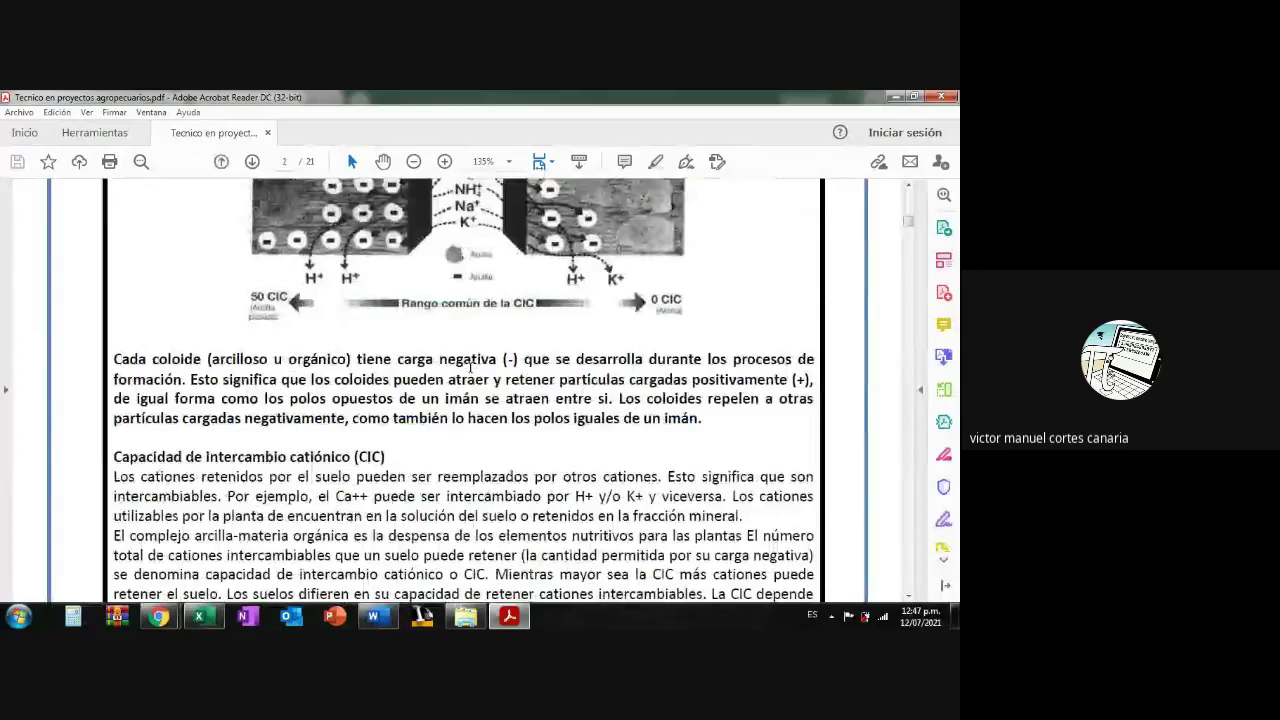
scroll(470, 366, "down", 15)
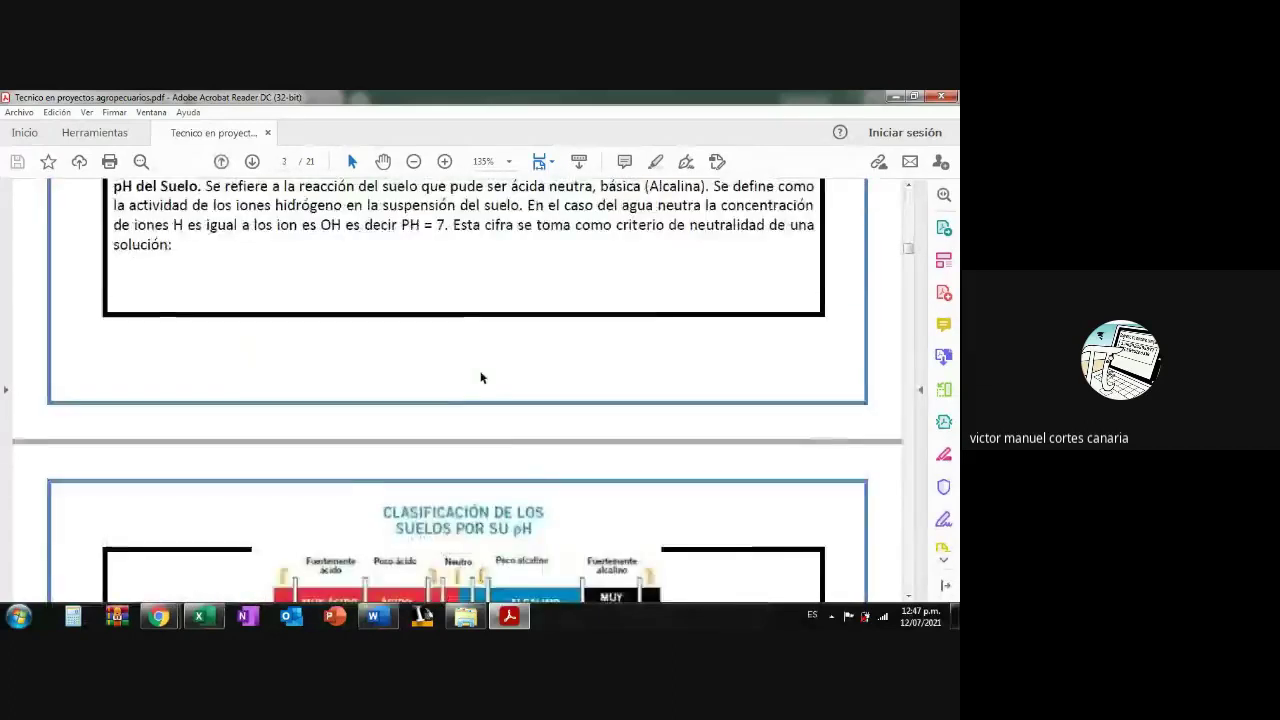
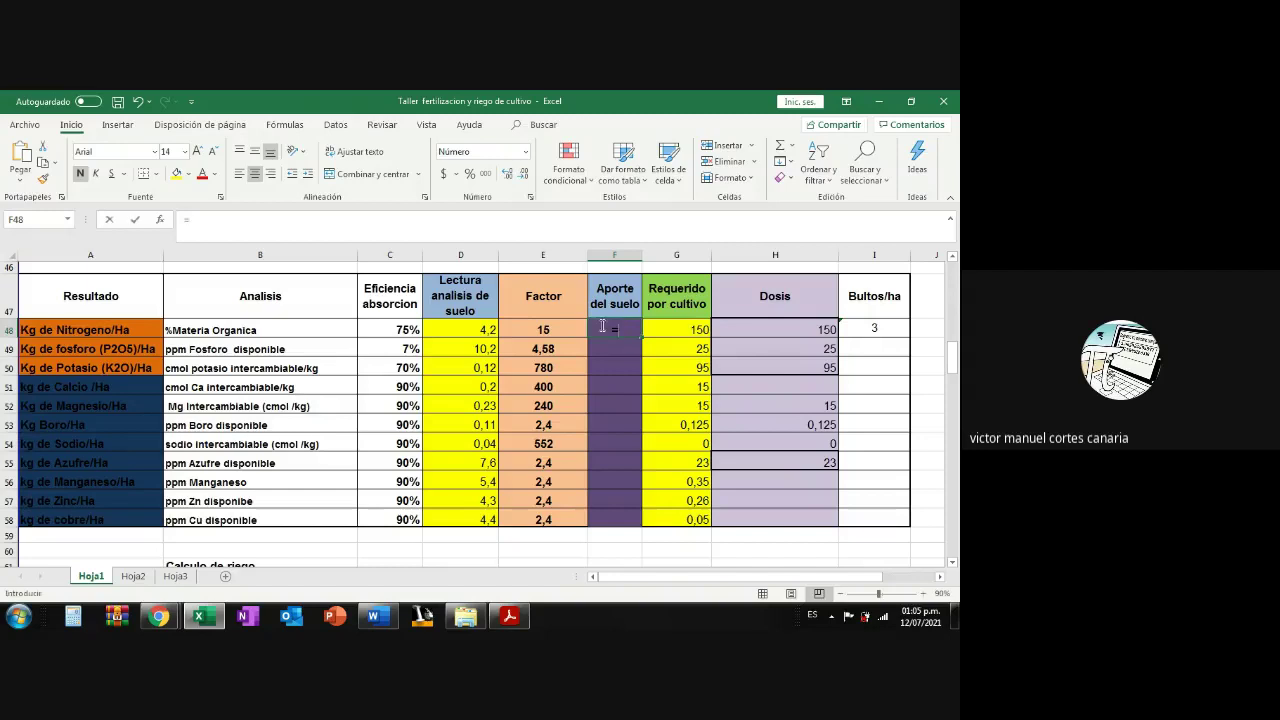
Calculate the nitrogen soil contribution in F48 with the formula =C48*D48*E48 and reselect the cell to review it.
left_click(386, 324)
type("*")
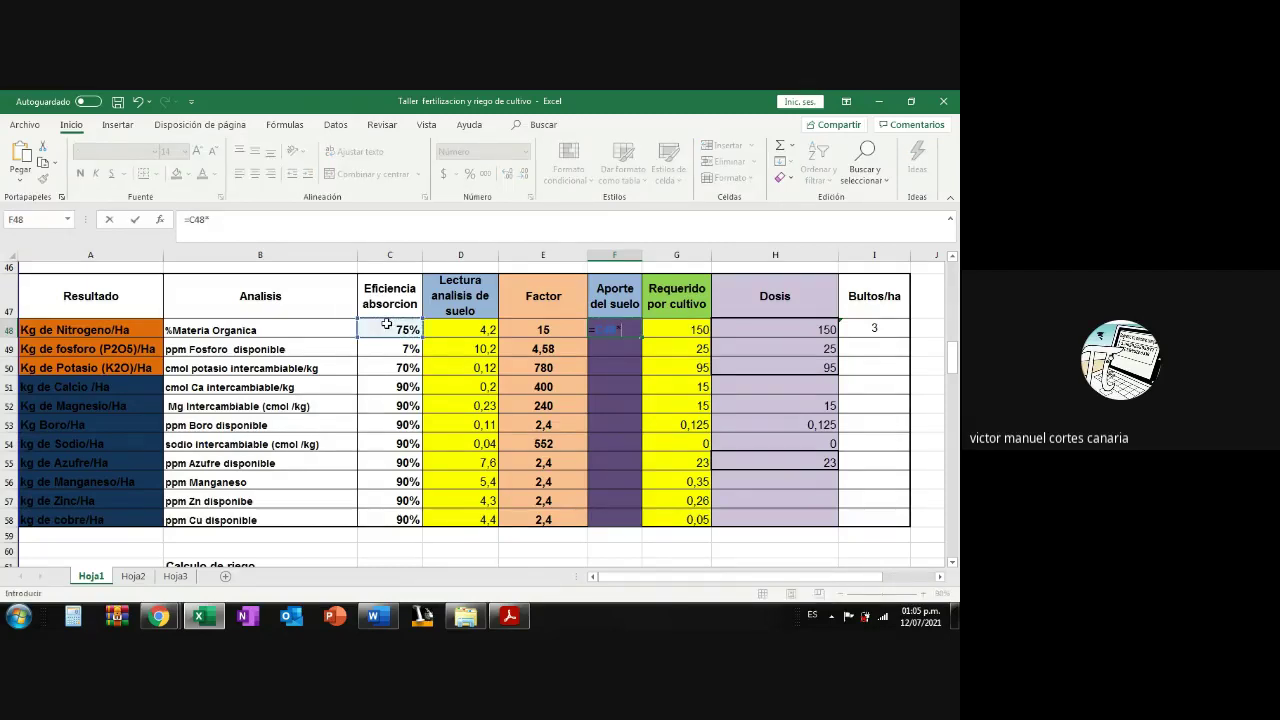
left_click(460, 326)
type("*")
left_click(505, 330)
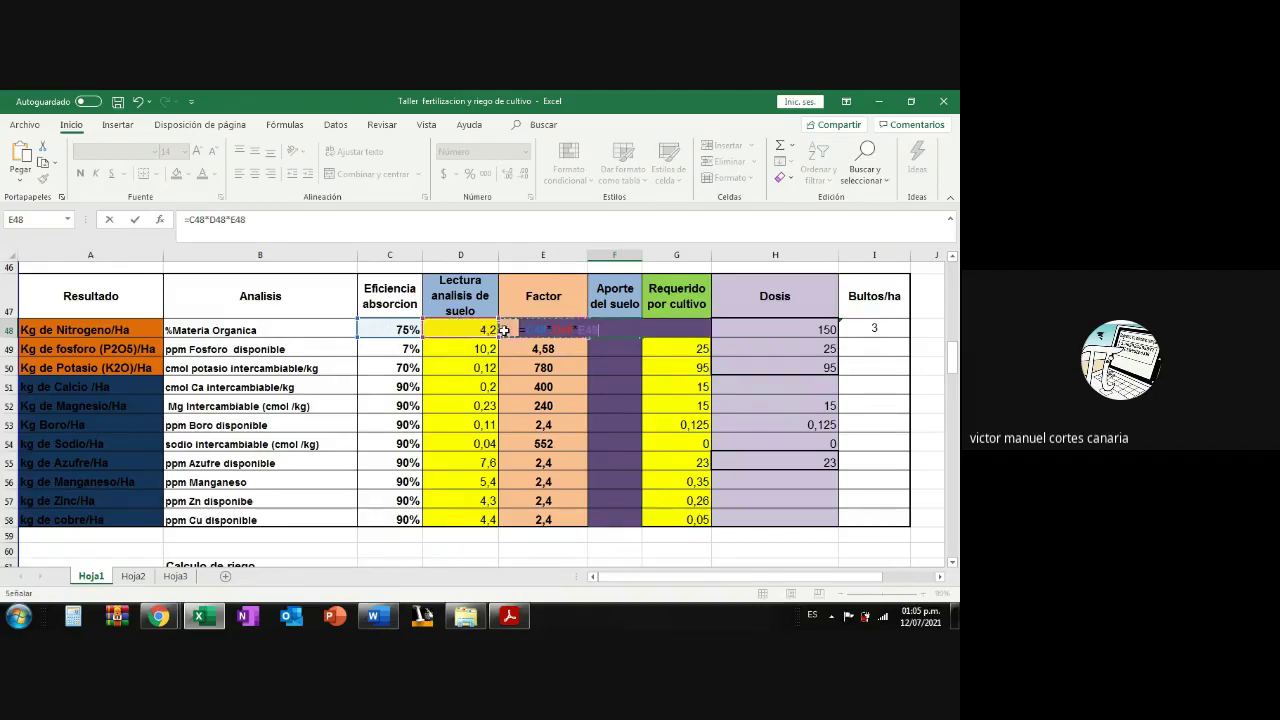
key("Return")
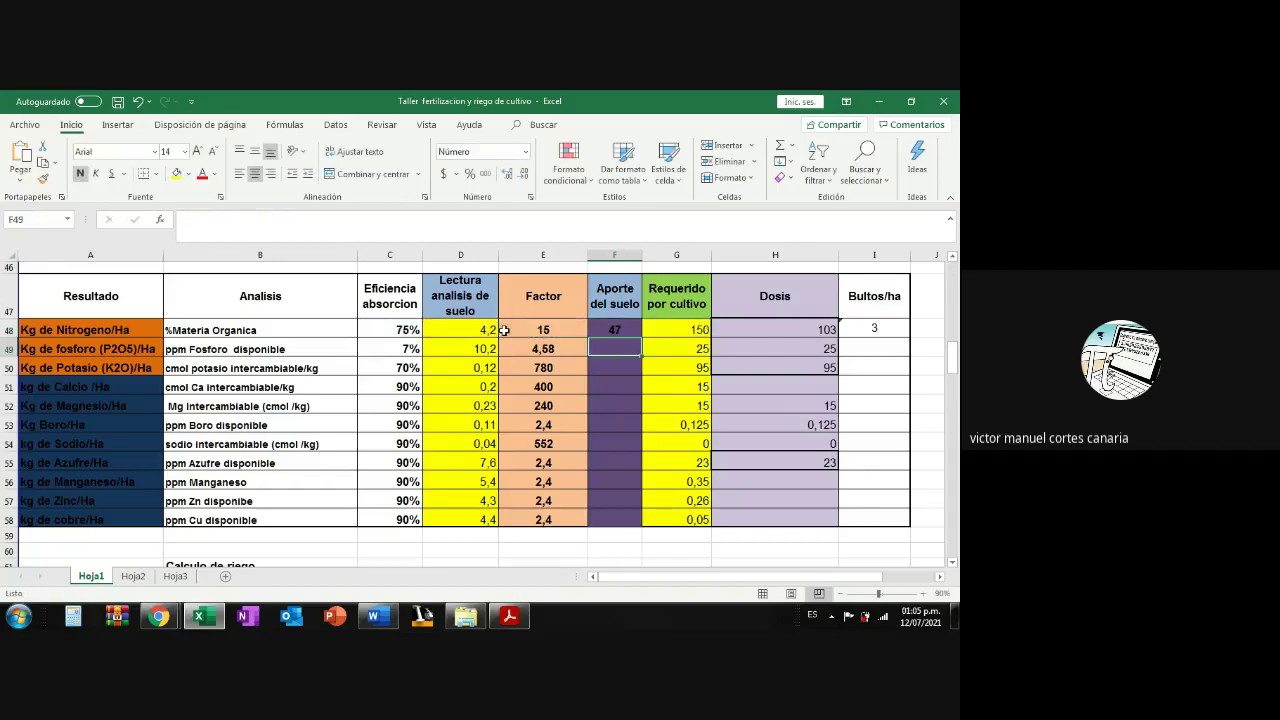
left_click(617, 328)
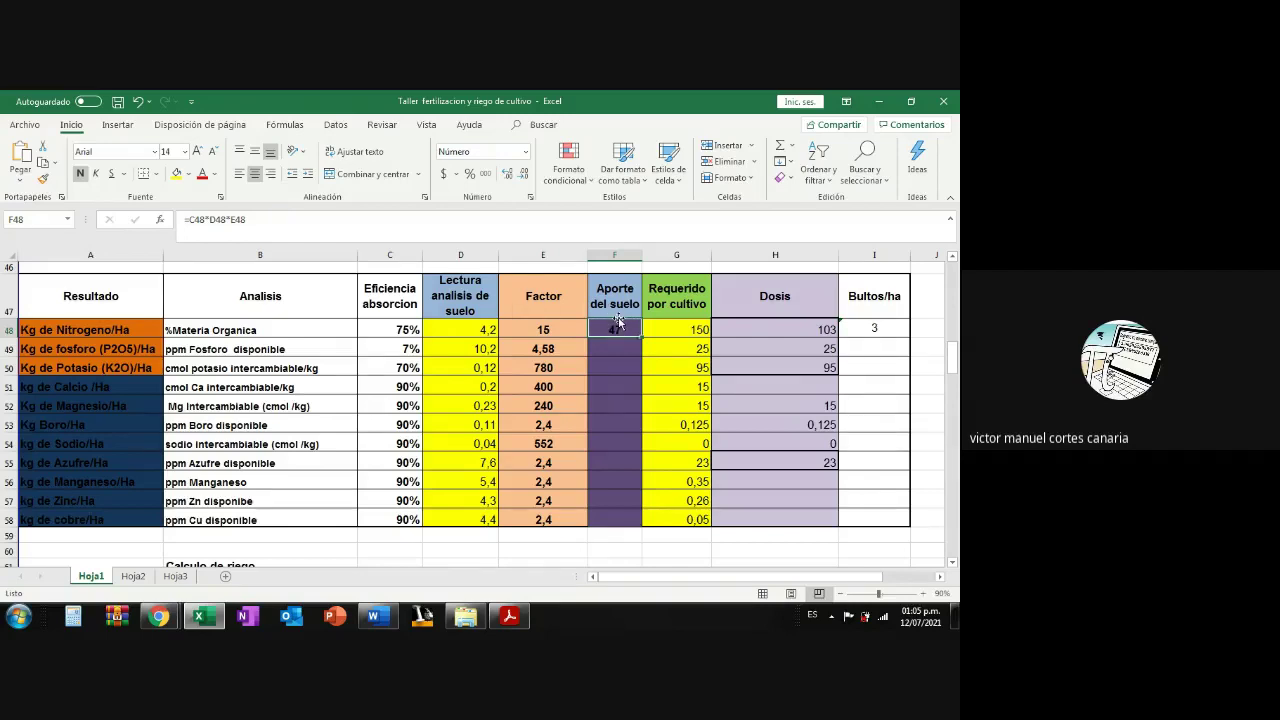
Switch to the Word document and insert "(hay 47 kg de atomos de nitrógeno)" after "5.280.000 kg" in the soil weight line.
left_click(398, 618)
left_click(326, 412)
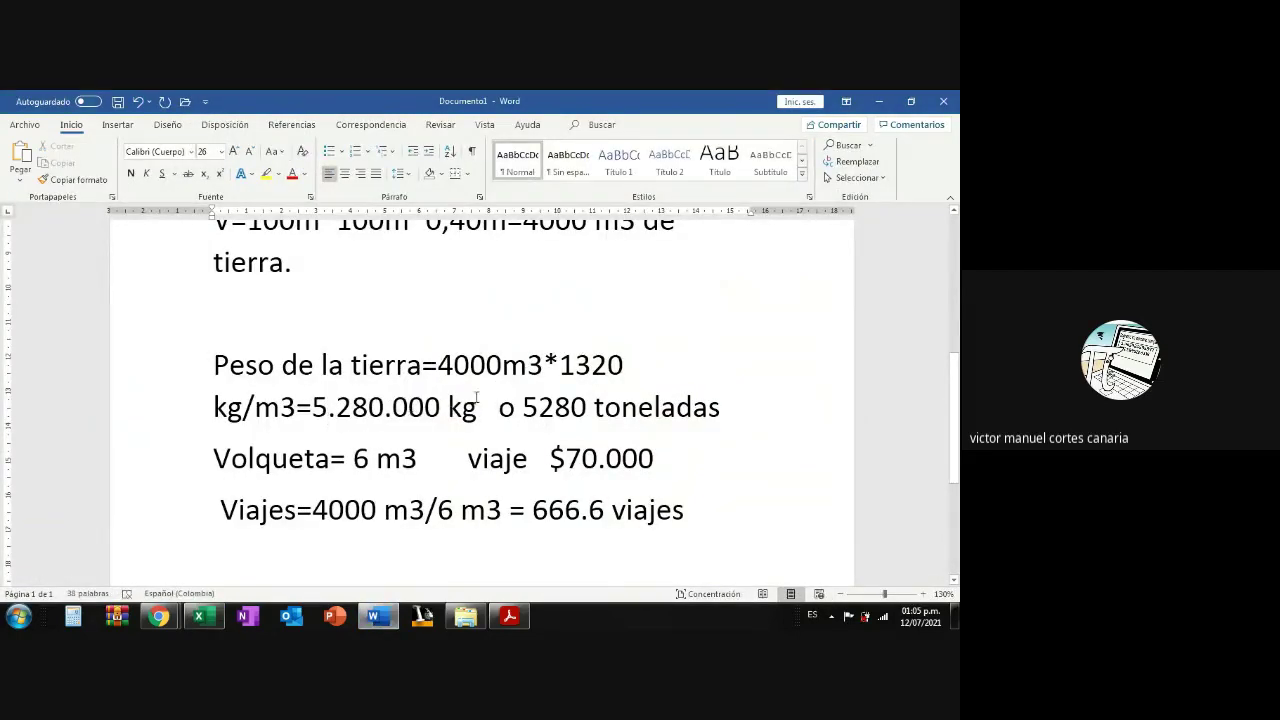
scroll(493, 408, "down", 1)
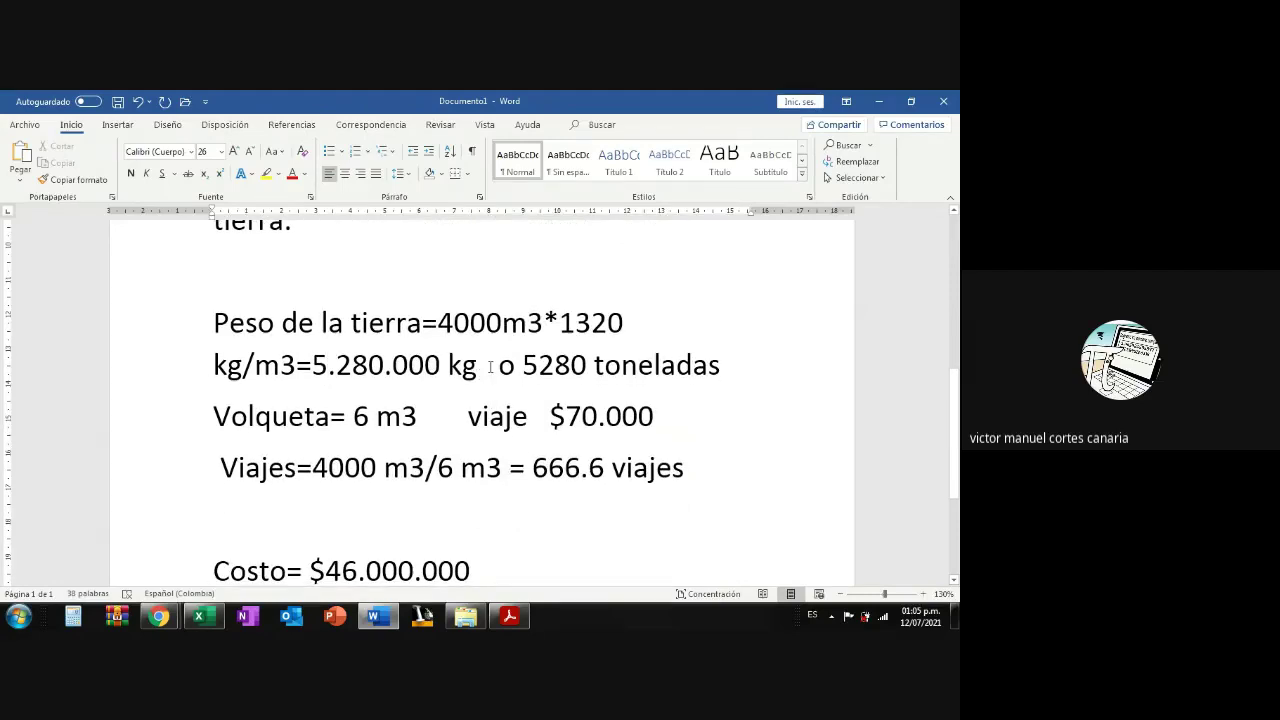
left_click(491, 365)
type("(hay ")
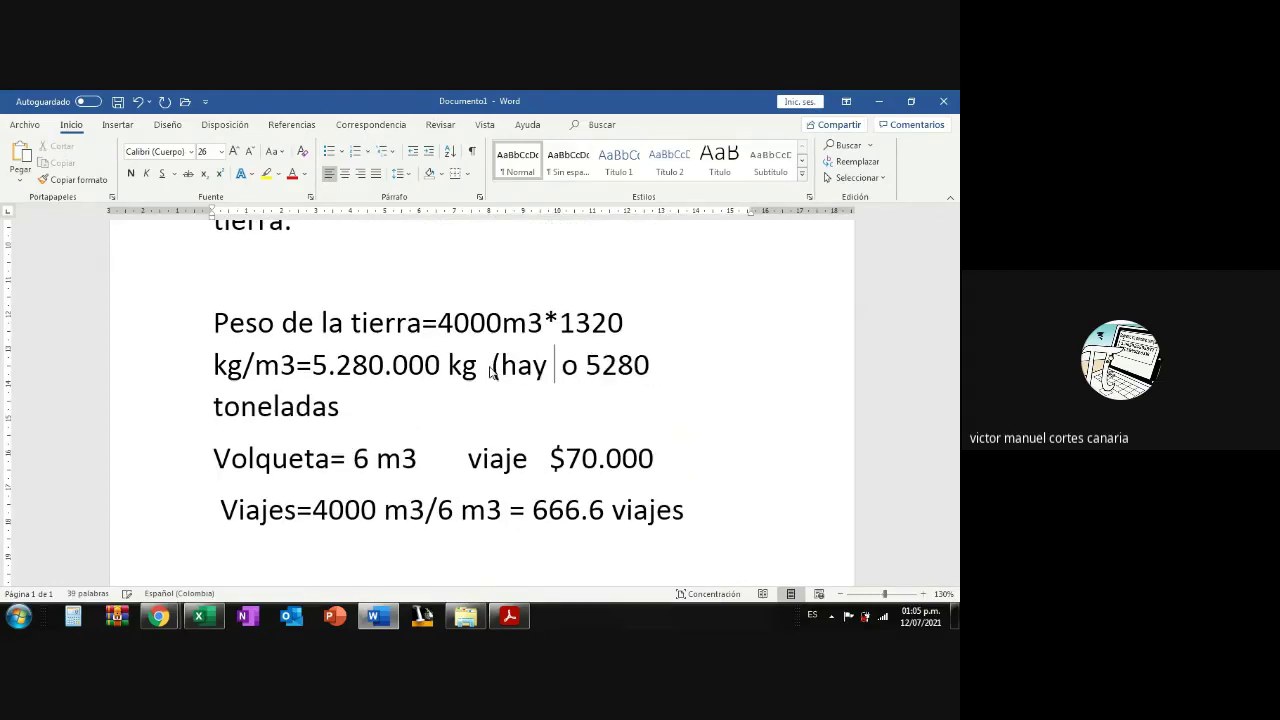
type("47 ")
type("kg de ")
type("atomos de ")
type("nitrogeno o 5280 ")
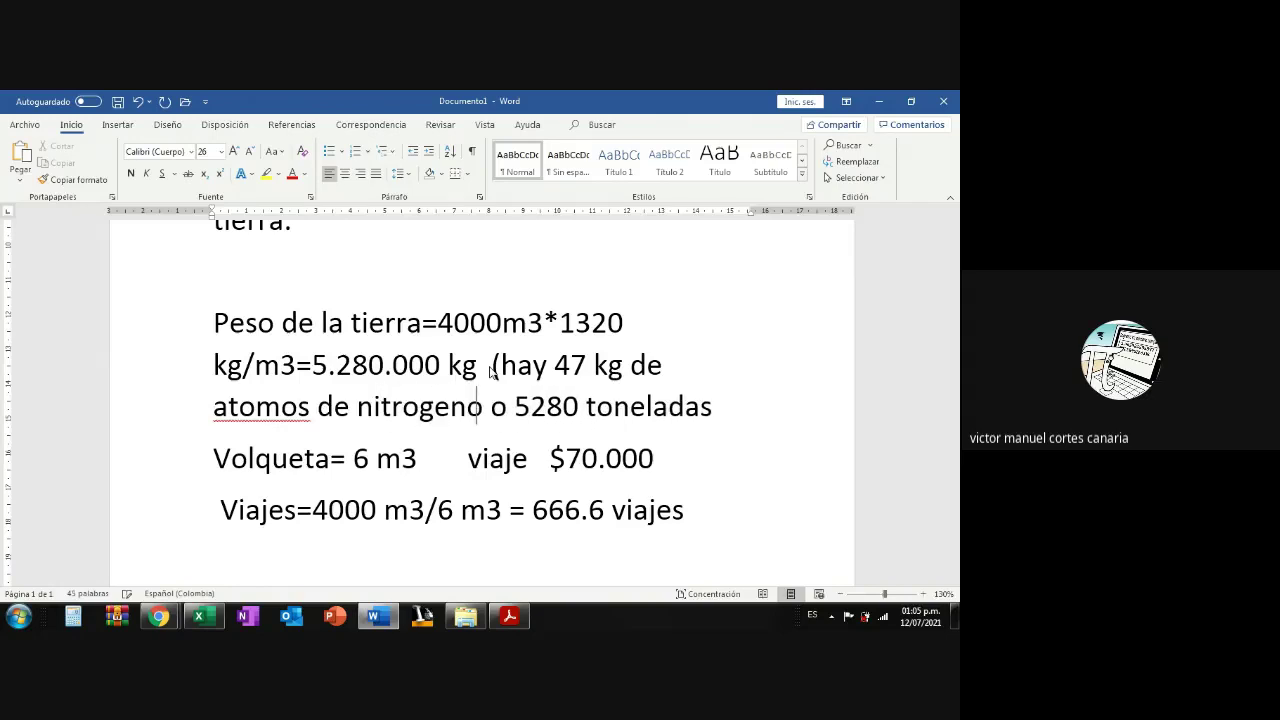
type(")")
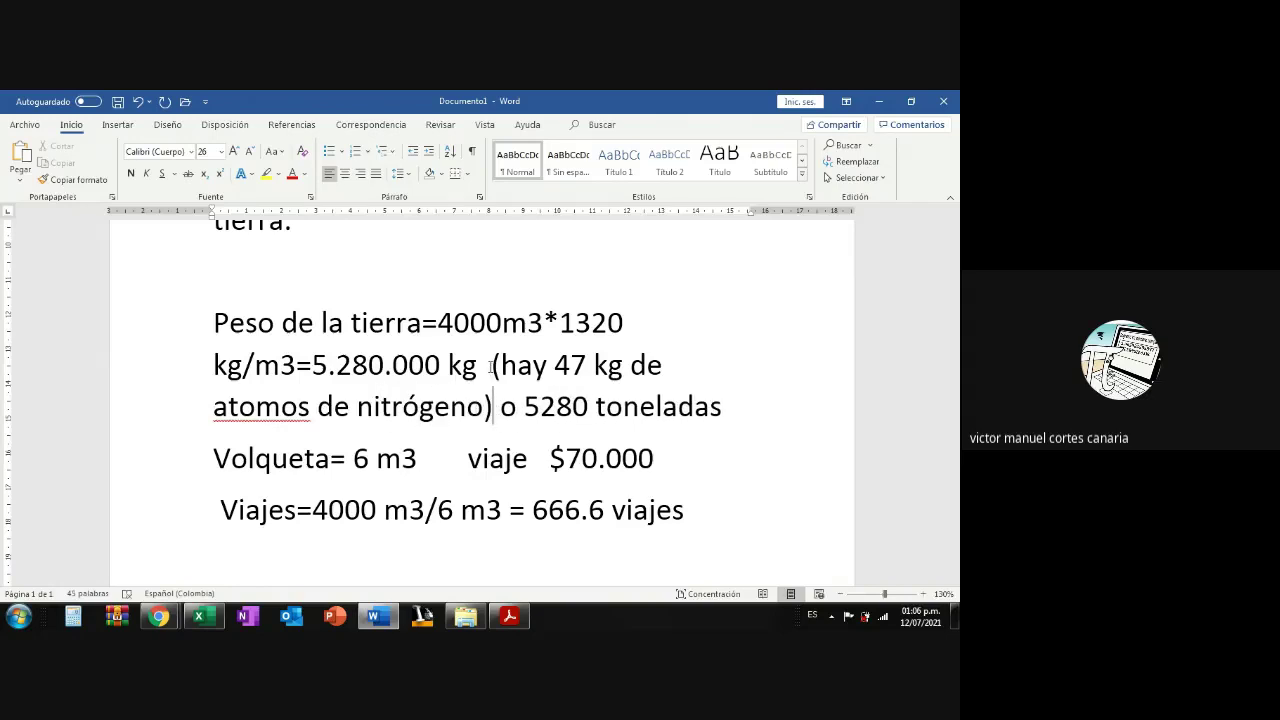
Correct the spelling of "atomos" to "átomos" and add "molecular" after "nitrógeno" inside the parentheses.
right_click(260, 400)
mouse_move(240, 207)
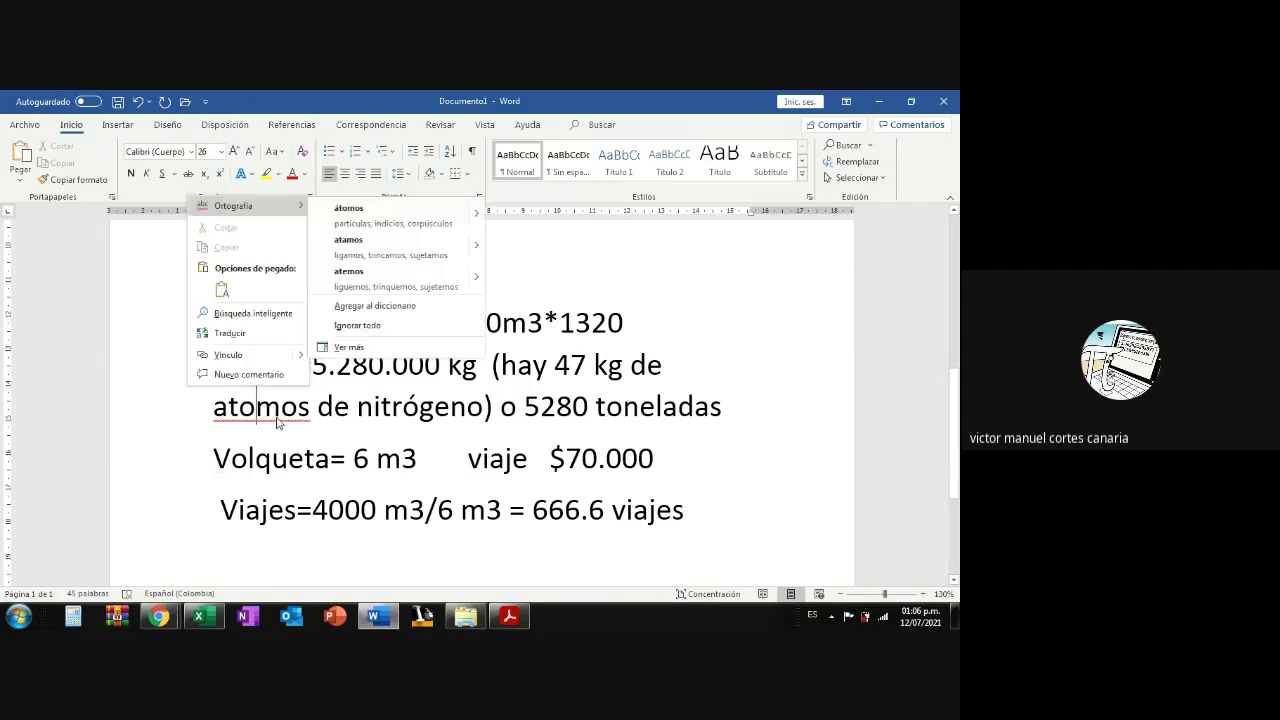
left_click(340, 215)
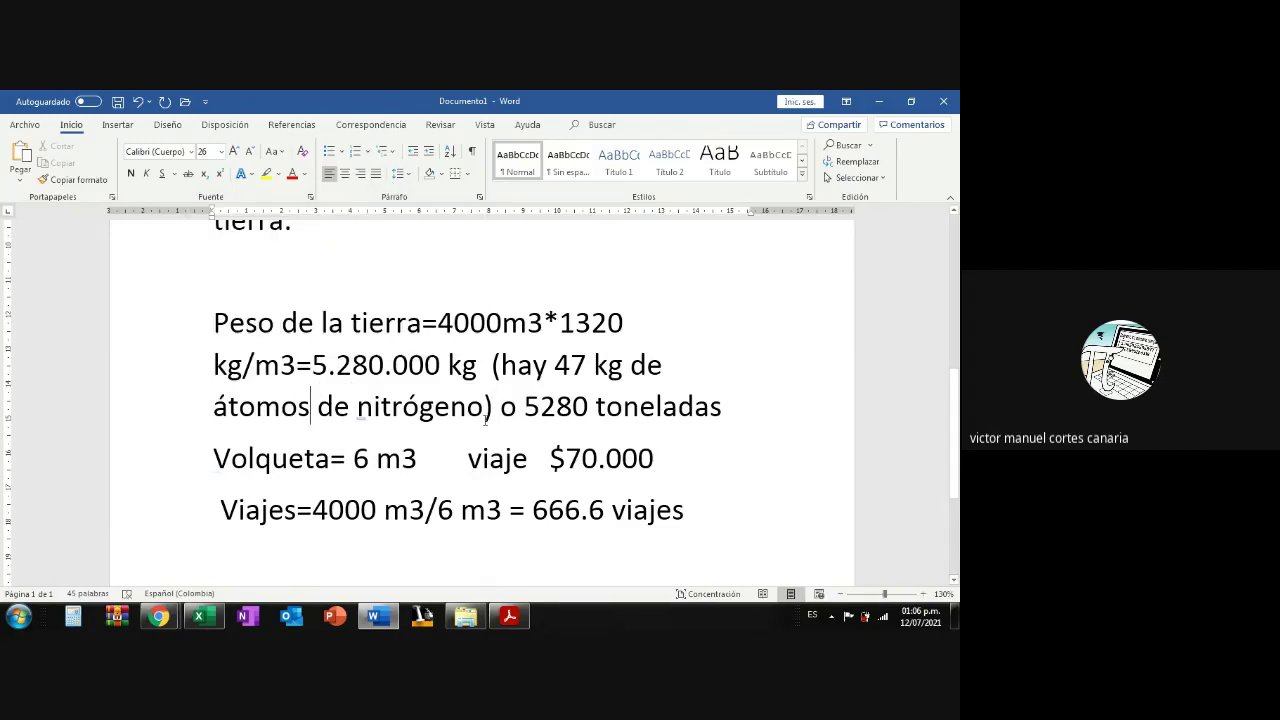
type("molecula")
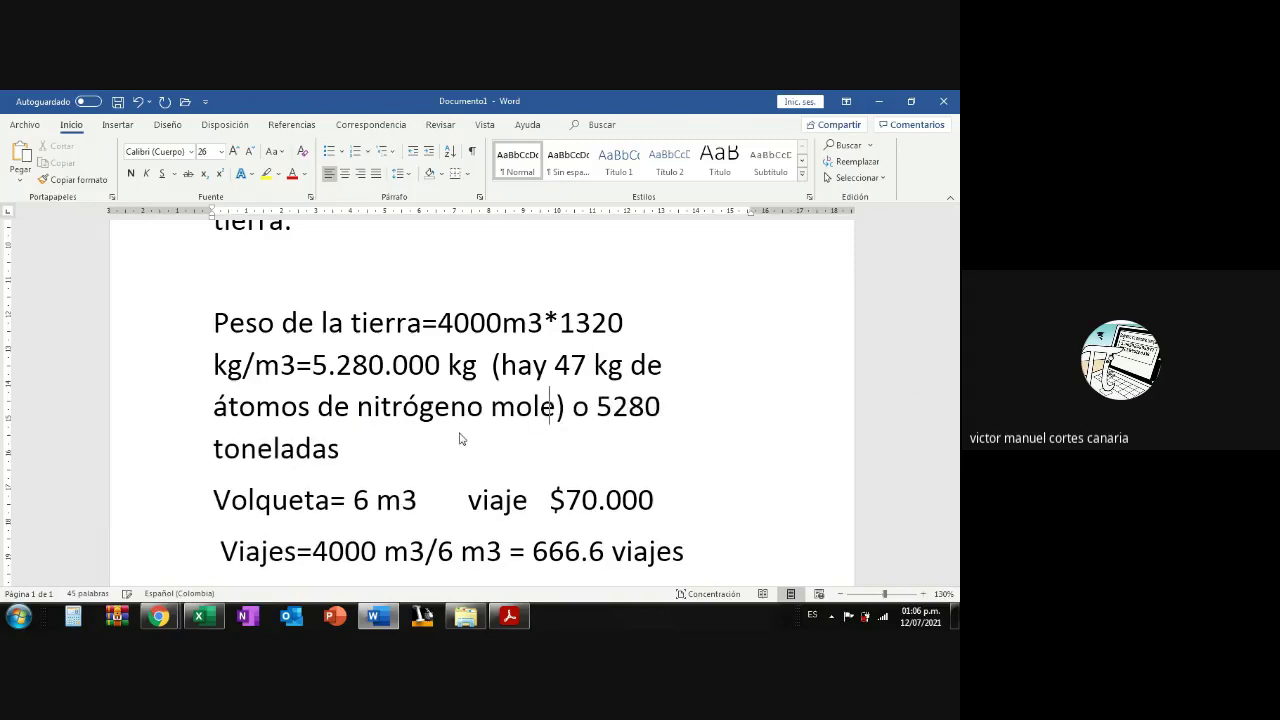
type("r")
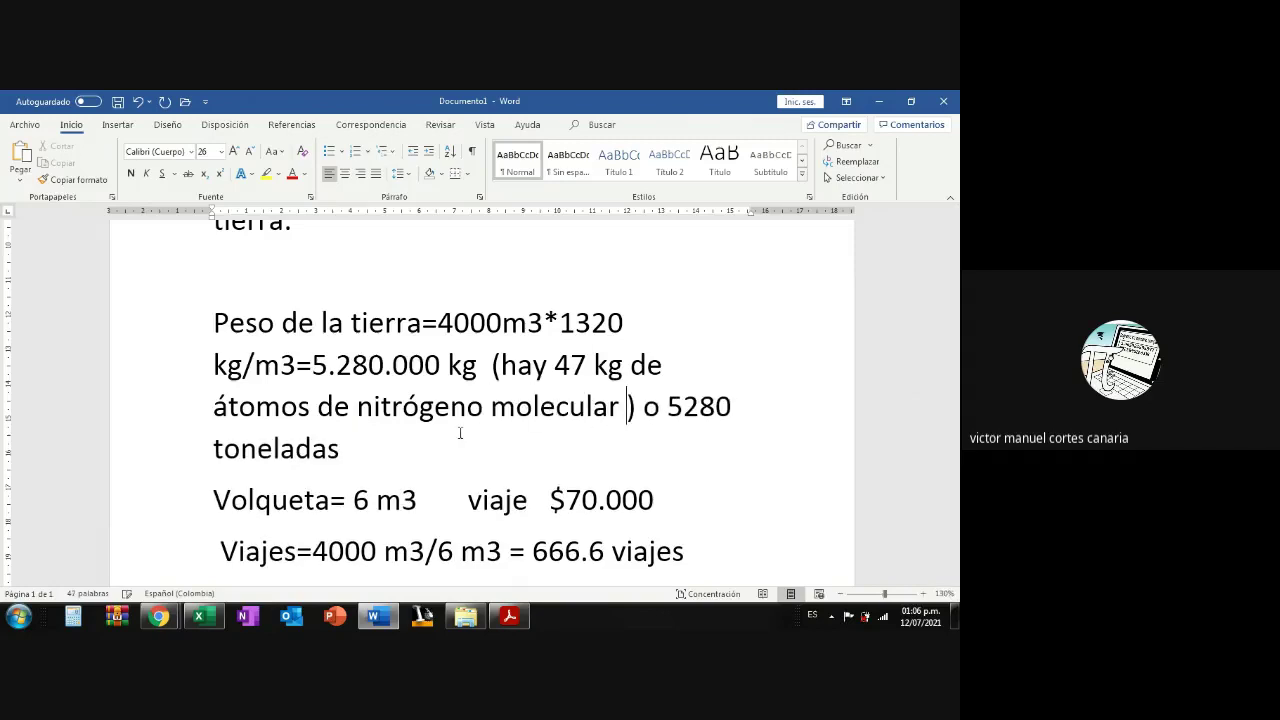
key("BackSpace")
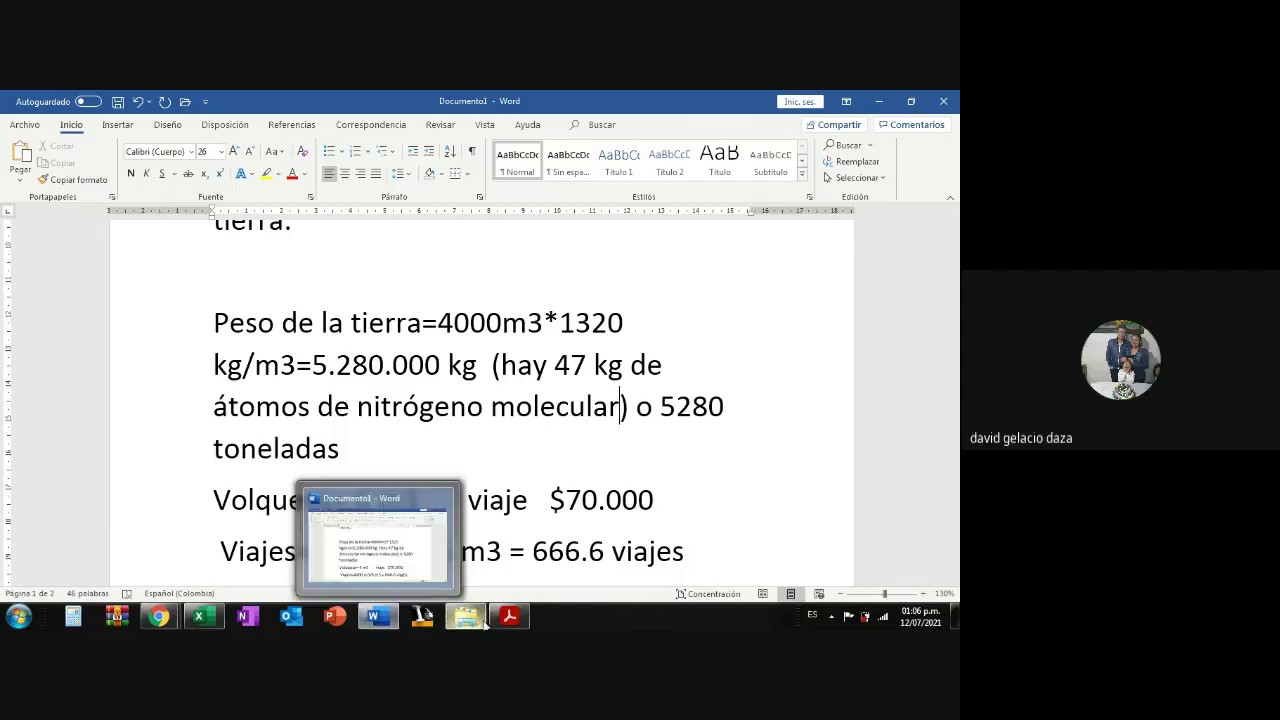
Return to the Excel workbook, fill the F48 formula down through F58, and select the phosphorus contribution in F49.
left_click(214, 622)
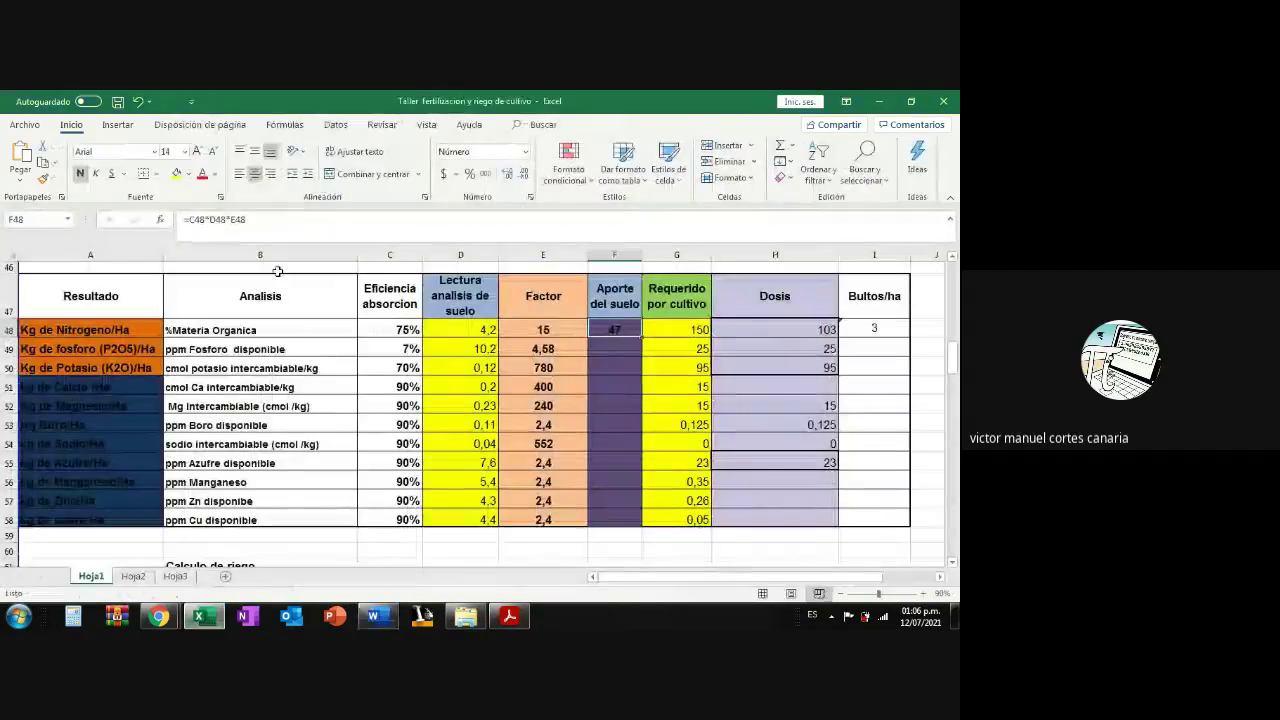
left_click(610, 348)
left_click(608, 329)
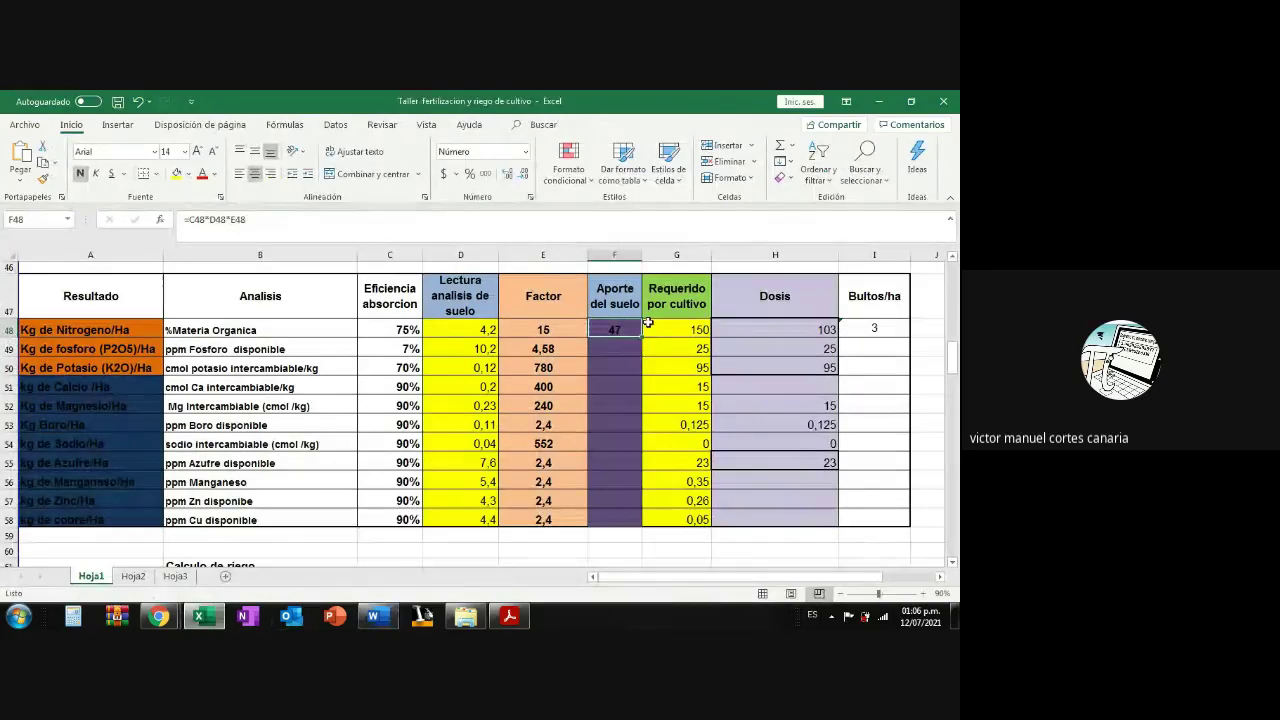
left_click_drag(643, 344, 644, 530)
left_click(616, 350)
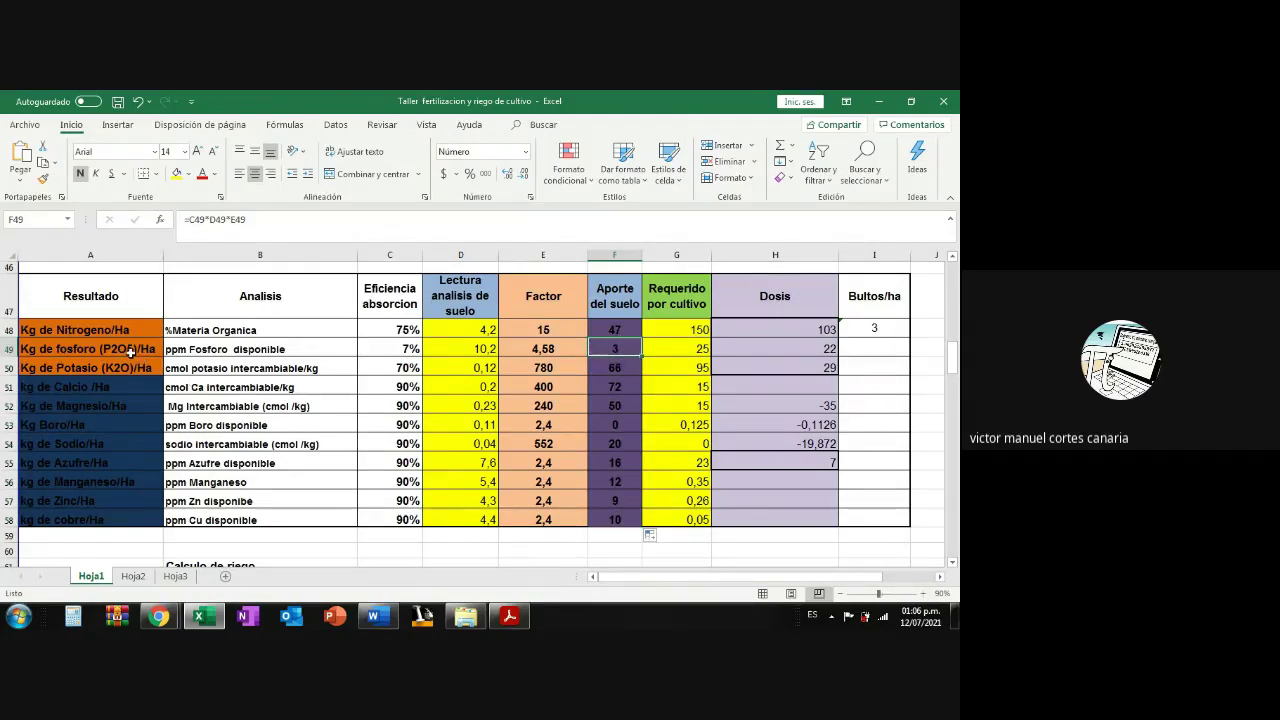
Switch to the Word document and insert ", hay 3 kg de fosforo expresado con p2o5" after "nitrógeno molecular" inside the parentheses.
left_click(380, 618)
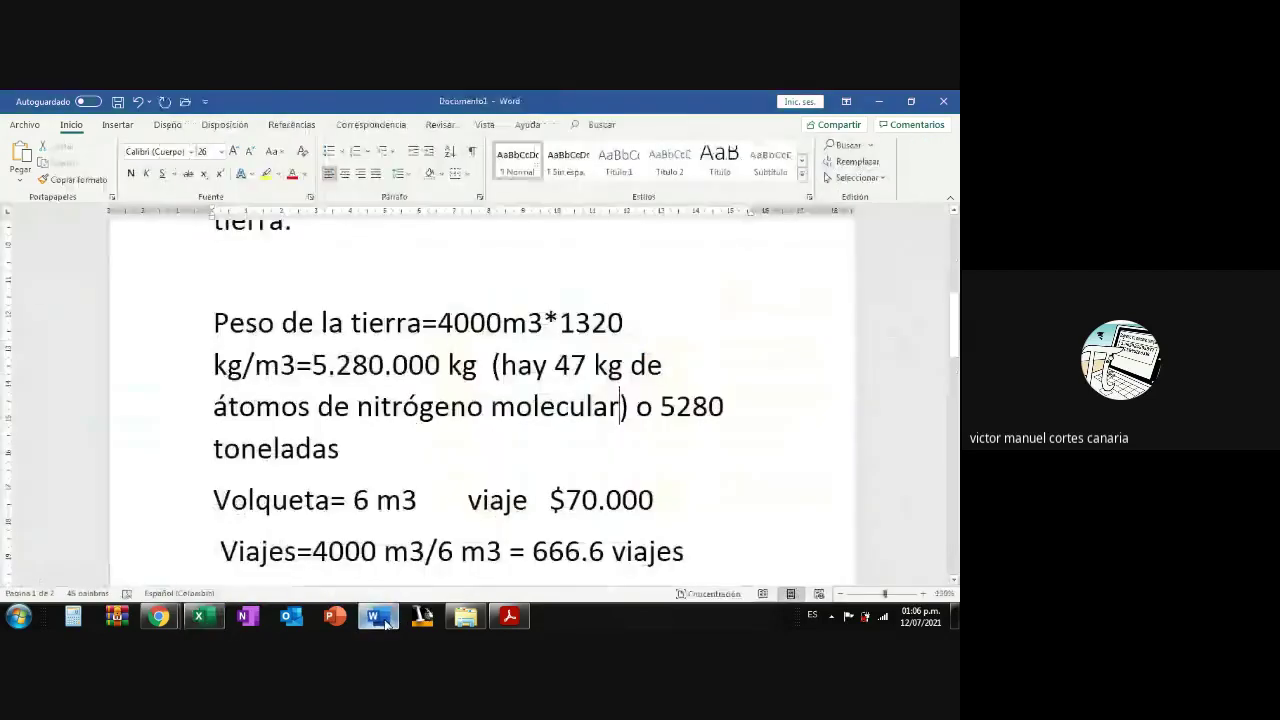
left_click(390, 449)
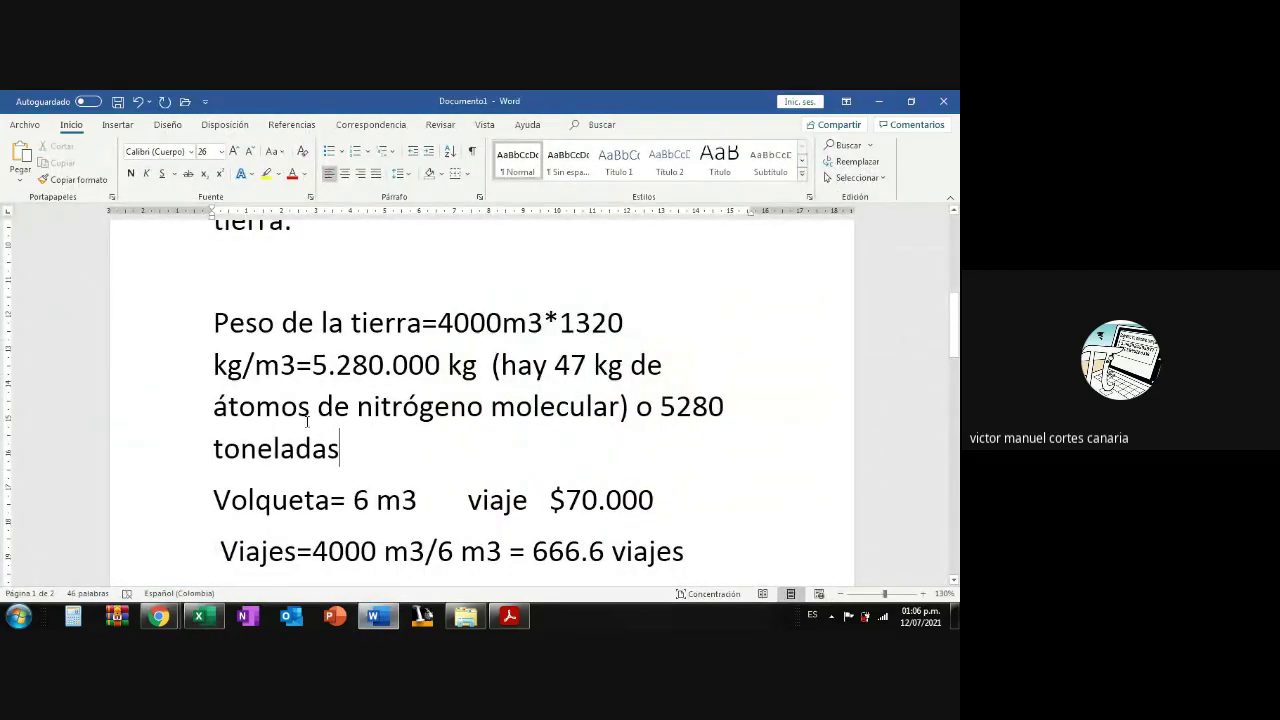
left_click(618, 415)
type(", hay 3 ")
type("kg de fos")
type("foro")
type(" expresad")
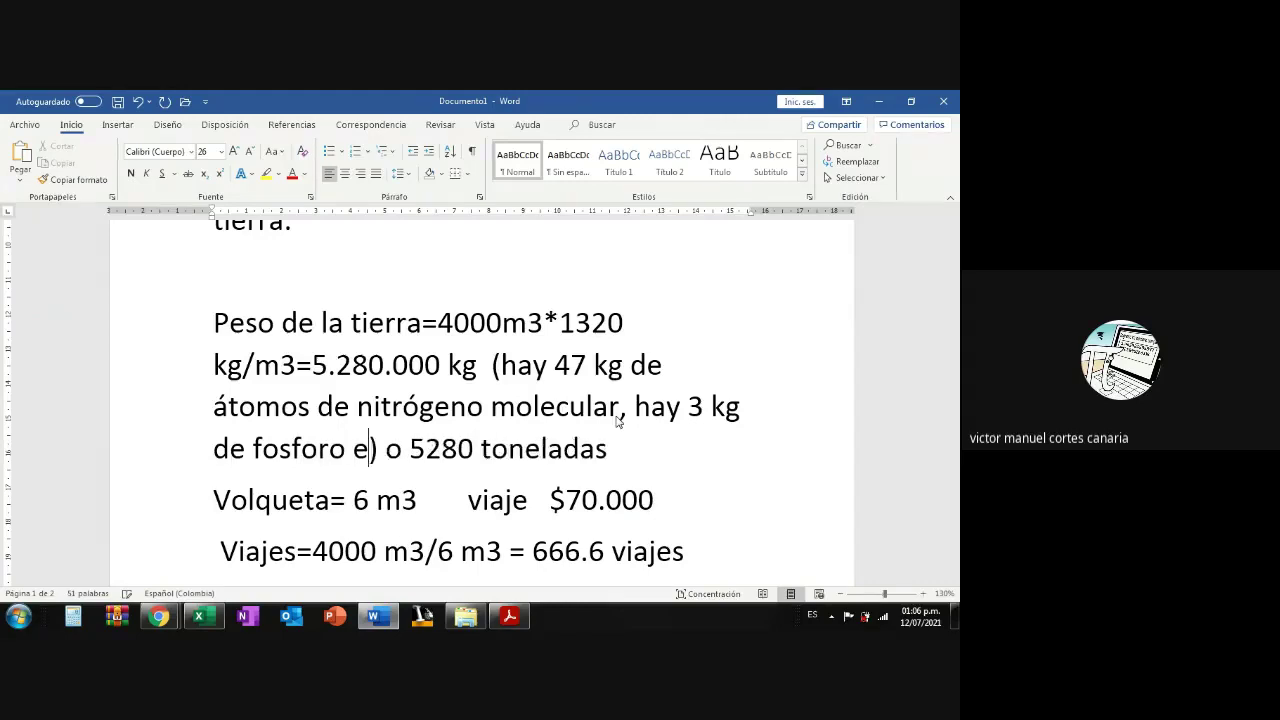
type("o con")
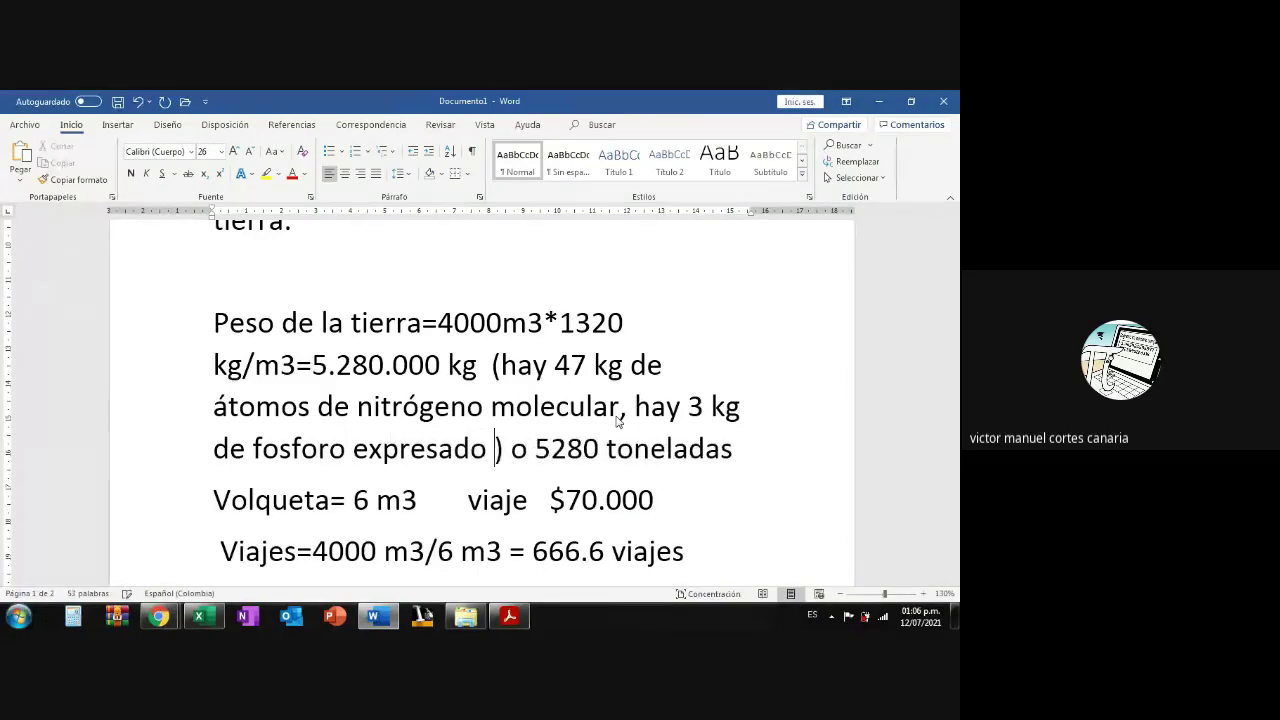
type(" p2o")
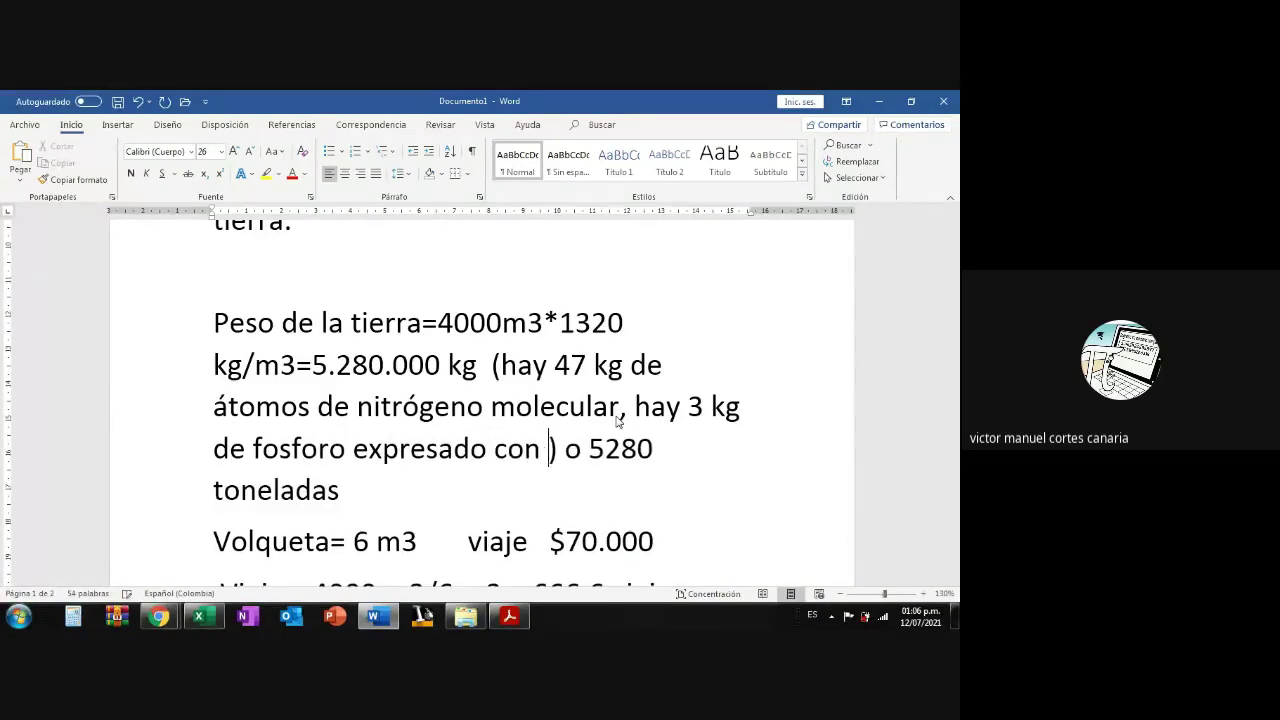
type("5")
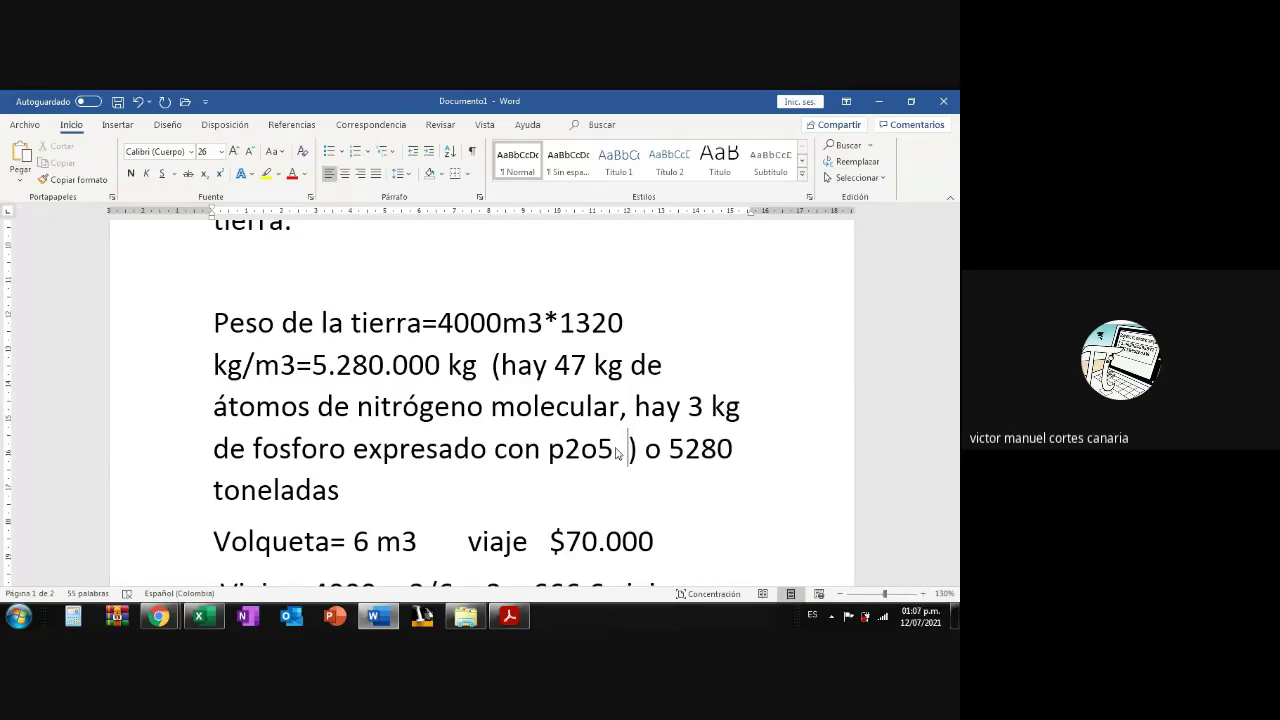
Add "molecular," after "p2o5" before the closing parenthesis.
type("molecular) o 5280 toneladas")
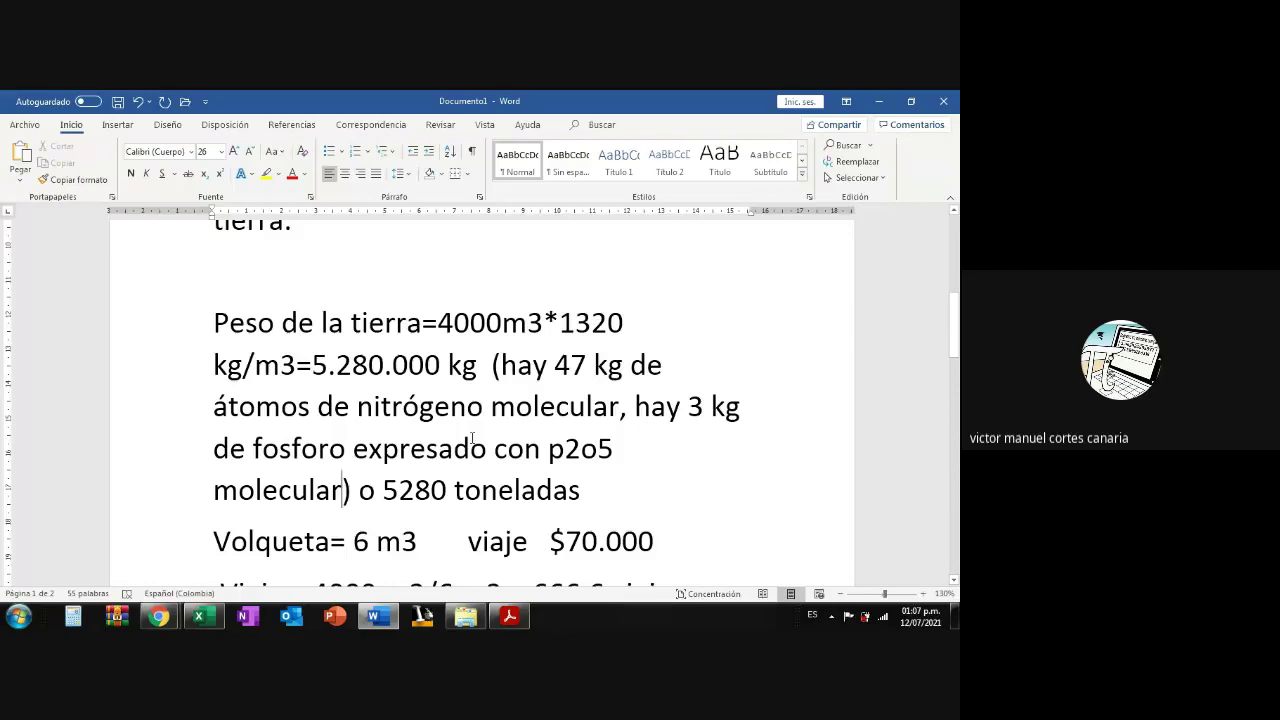
type(",")
key("BackSpace")
type(",")
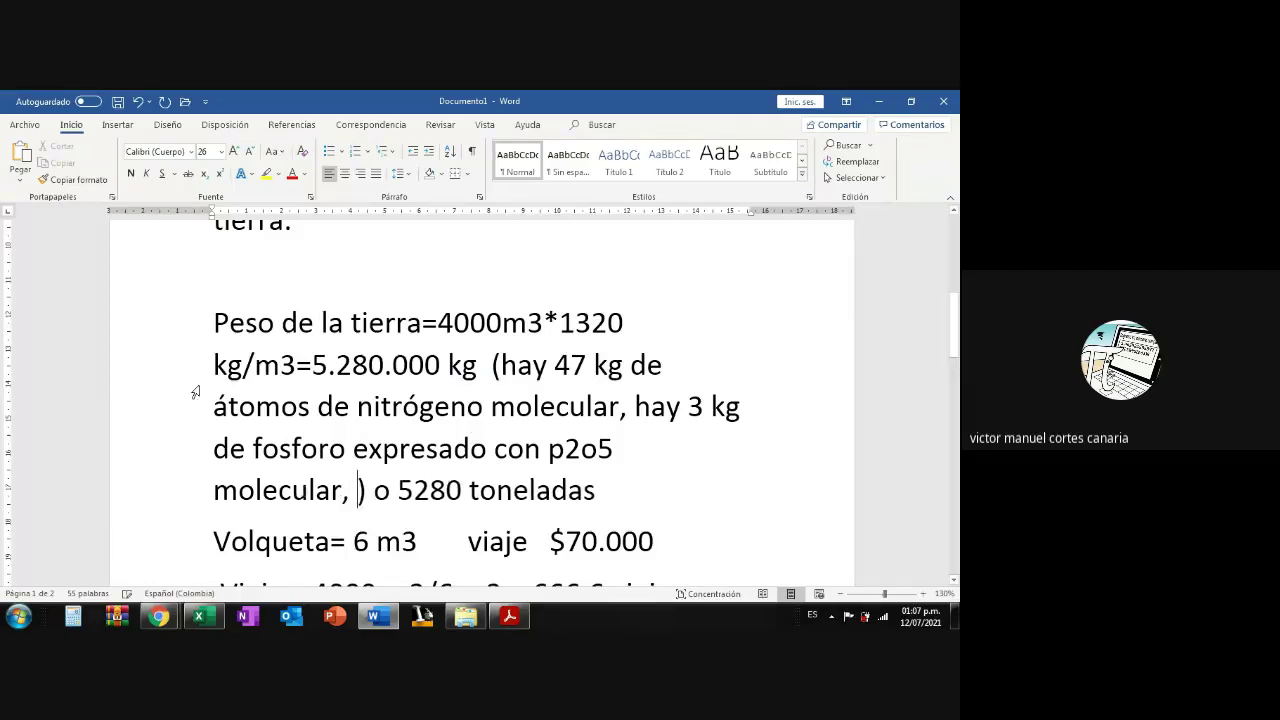
Return to the Excel workbook and inspect the potassium row's soil contribution formula in F50 without changing it.
left_click(205, 615)
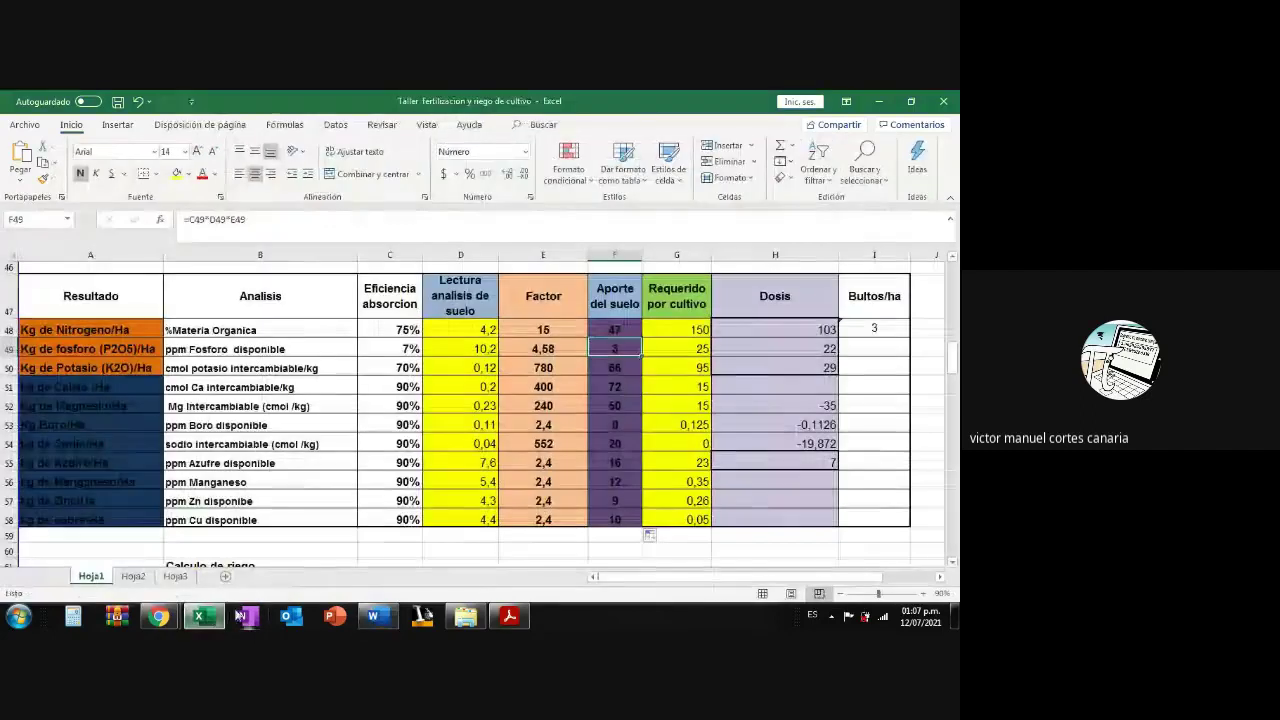
left_click(104, 367)
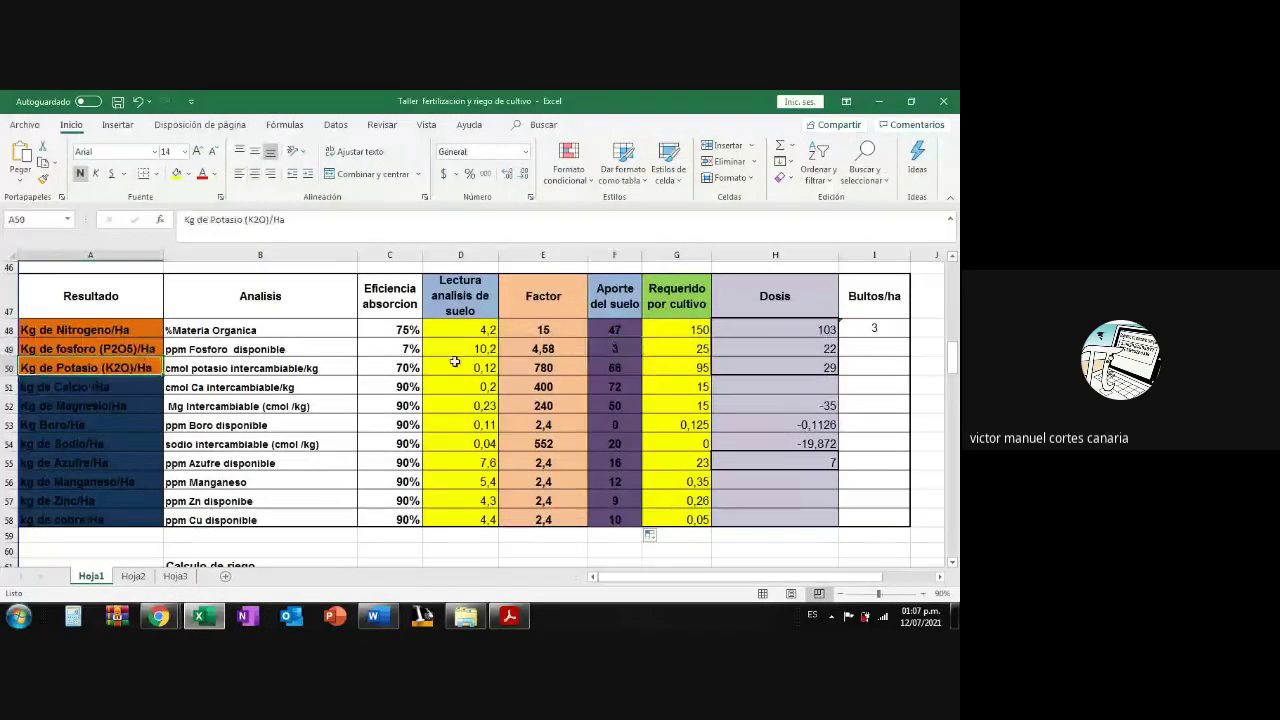
left_click(620, 368)
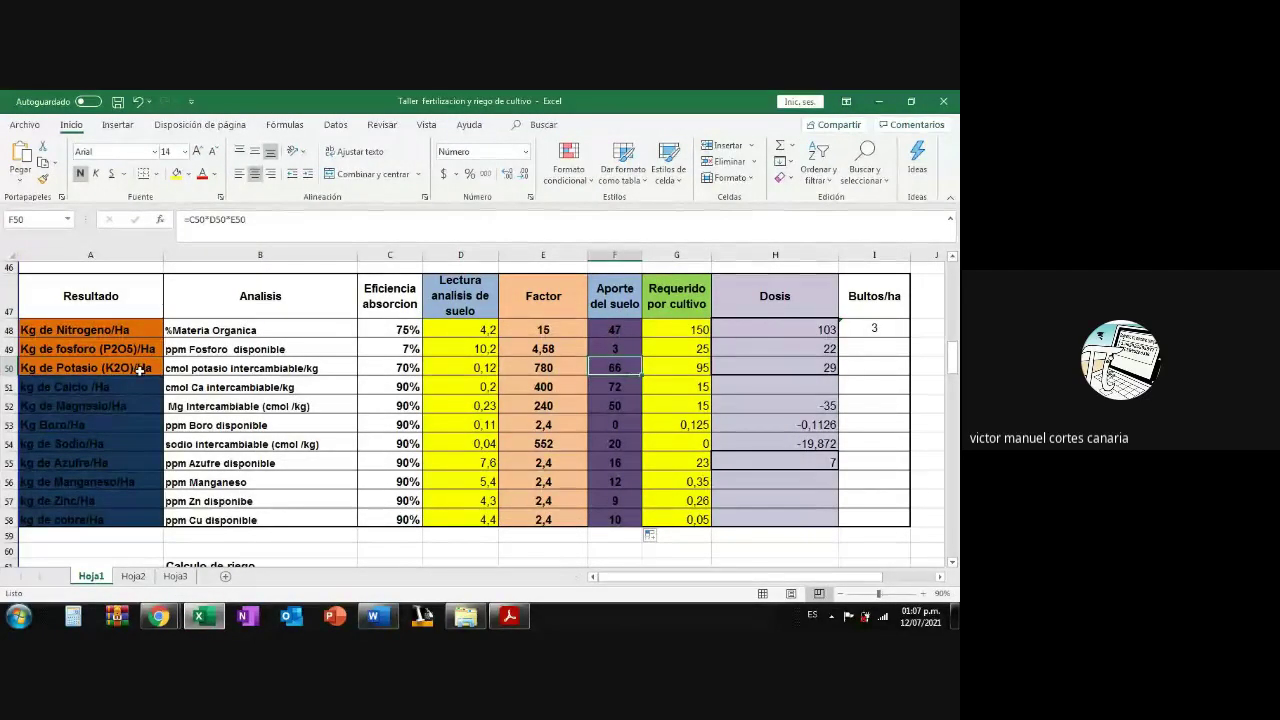
double_click(617, 367)
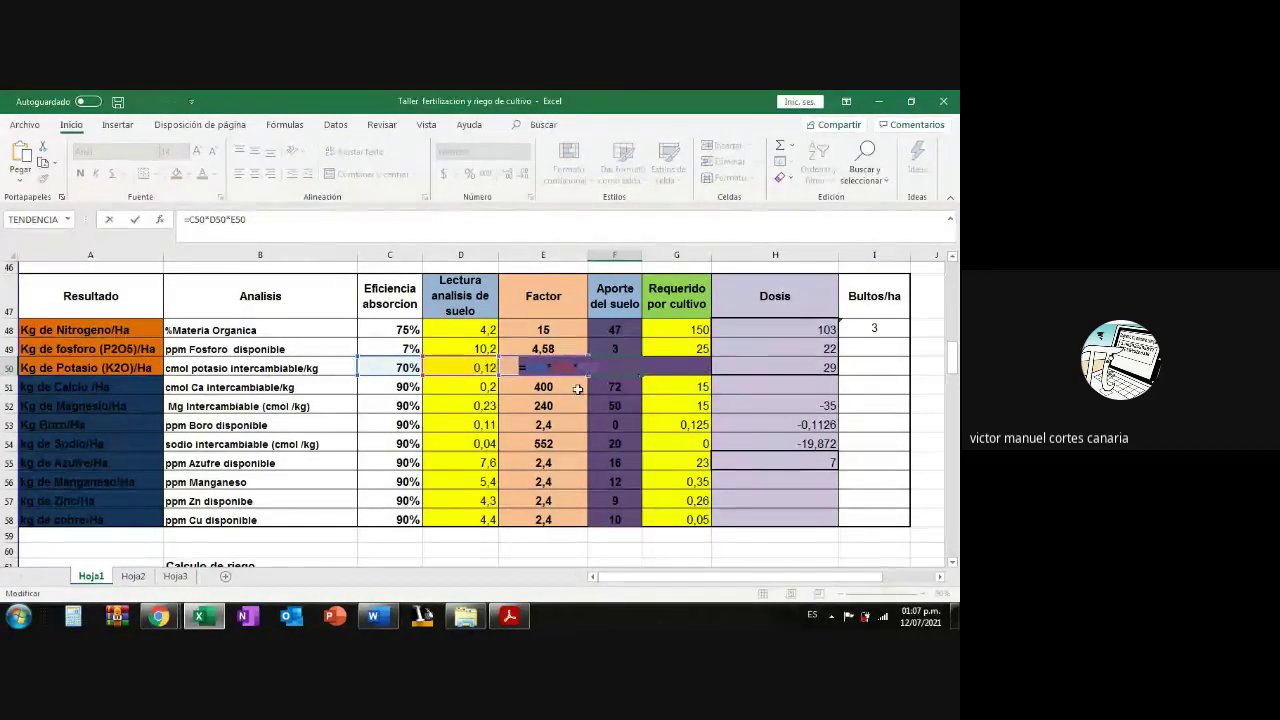
key("Escape")
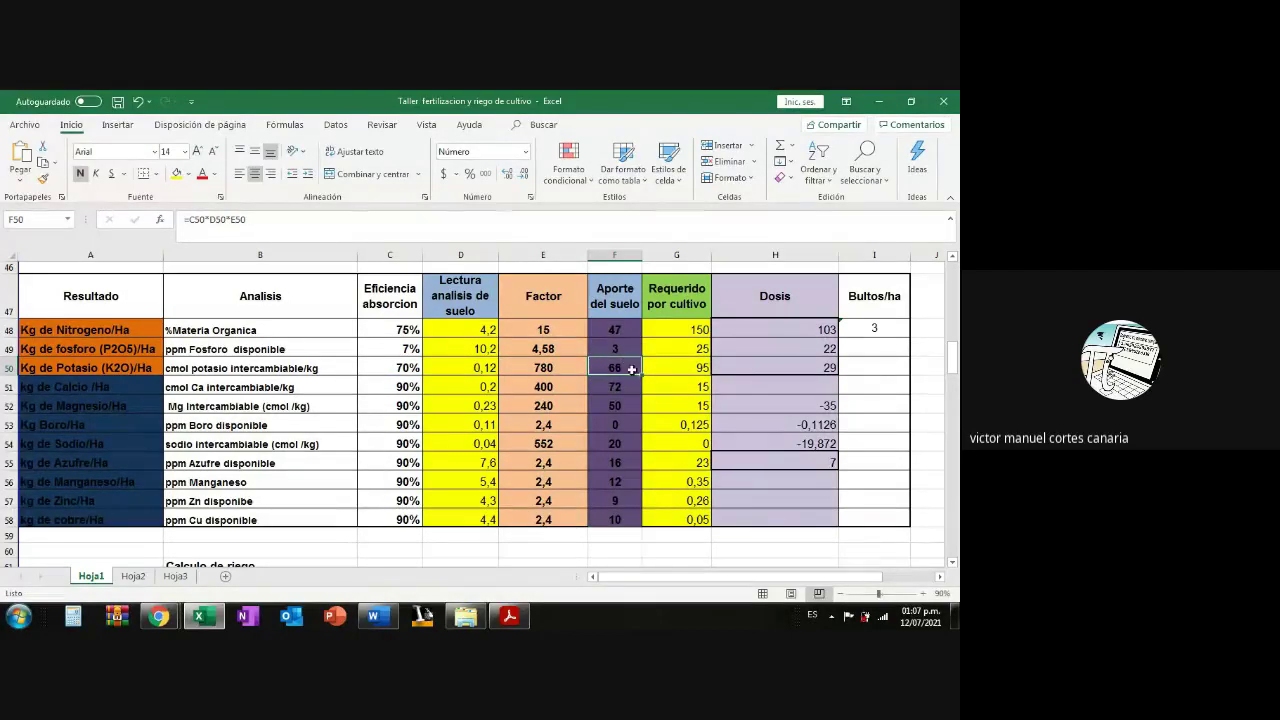
Switch to Word, add "66 kg de potasio molecular" after the phosphorus note, and start a new line before the closing parenthesis.
left_click(375, 618)
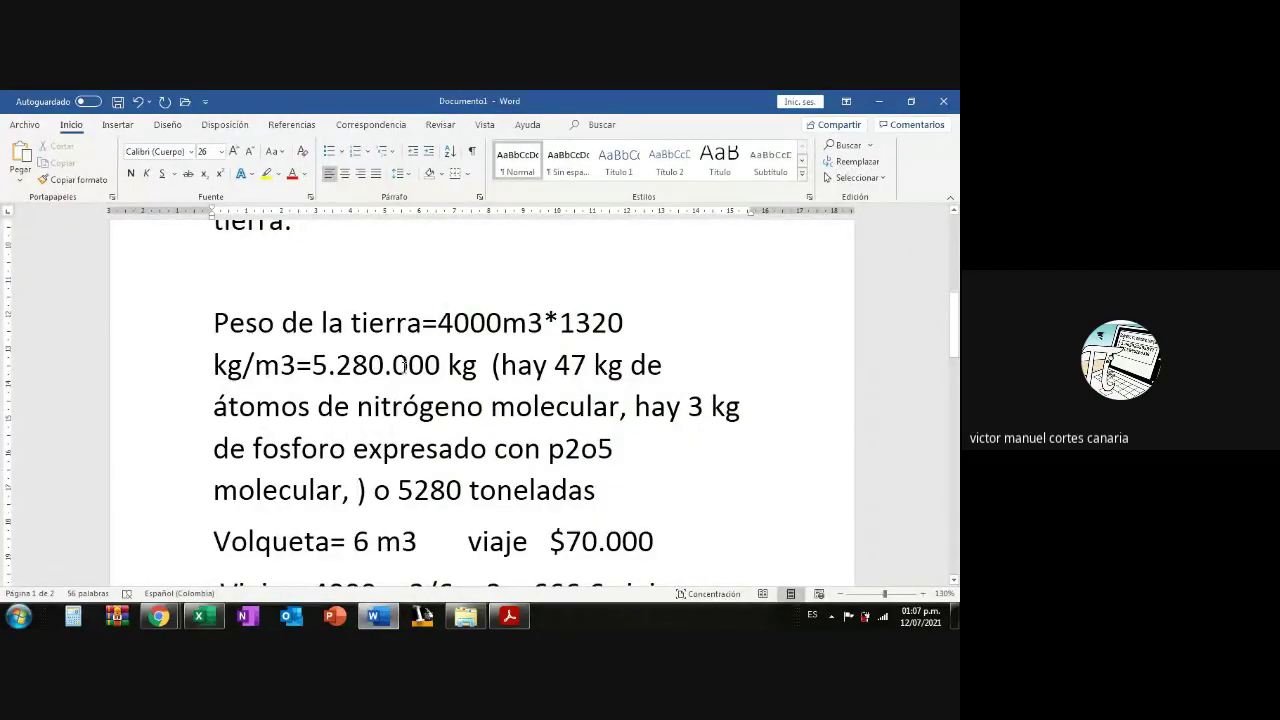
scroll(520, 370, "down", 1)
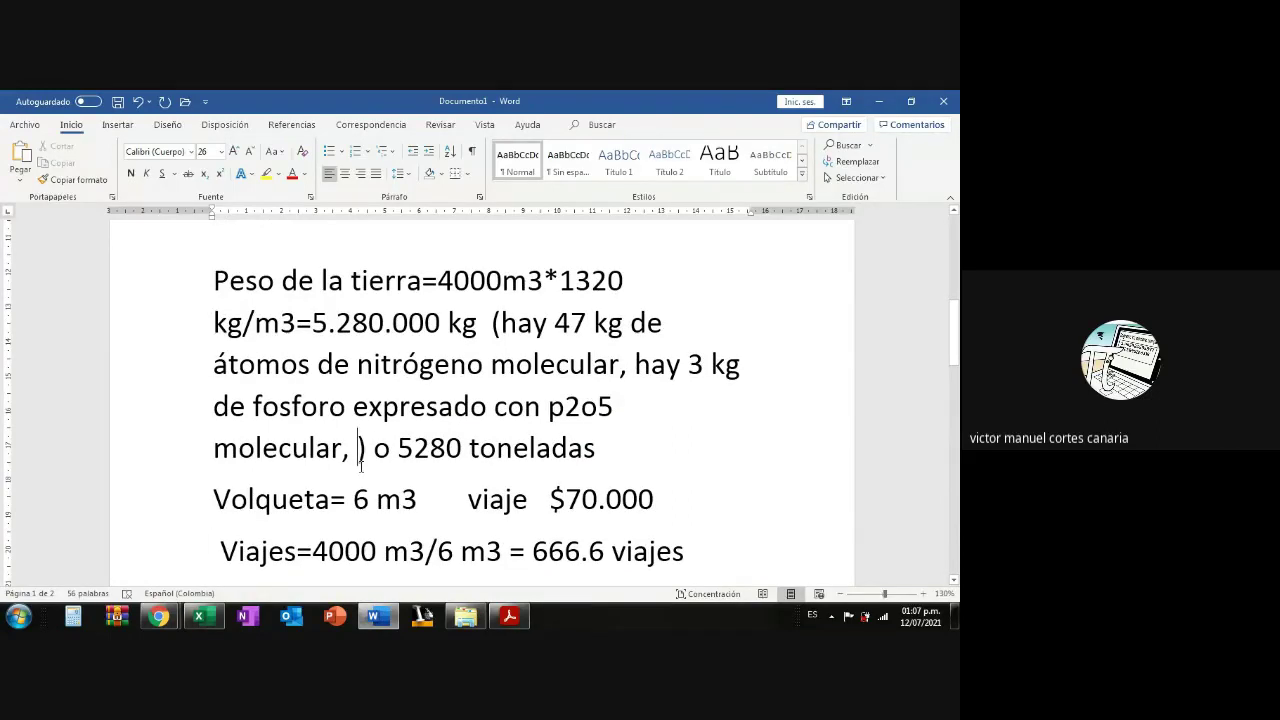
type("66 kg de ")
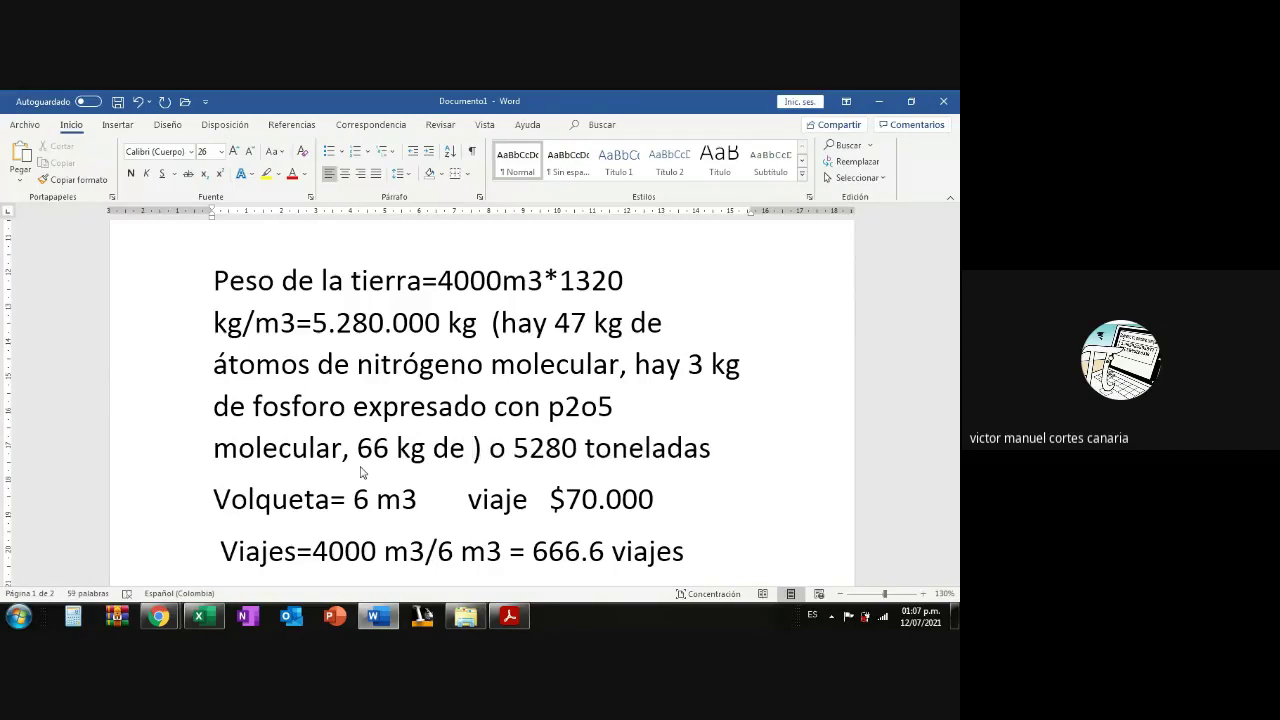
type("potasio")
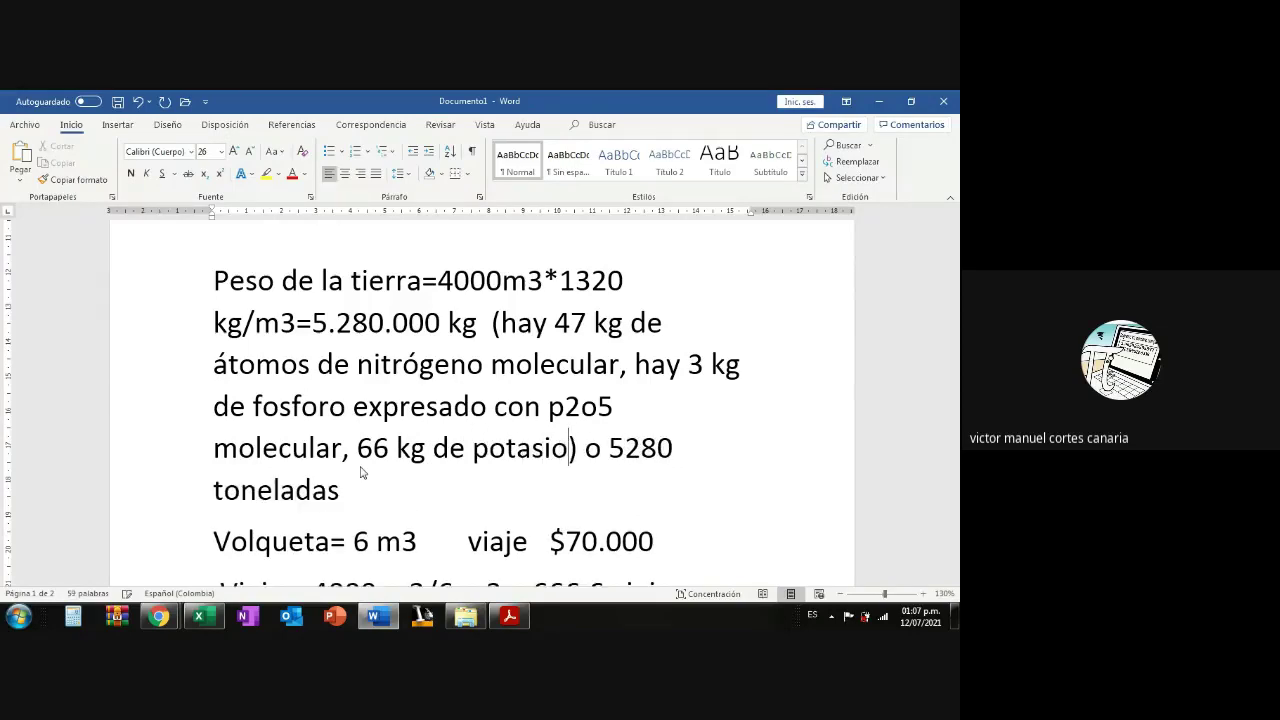
type(" molecular")
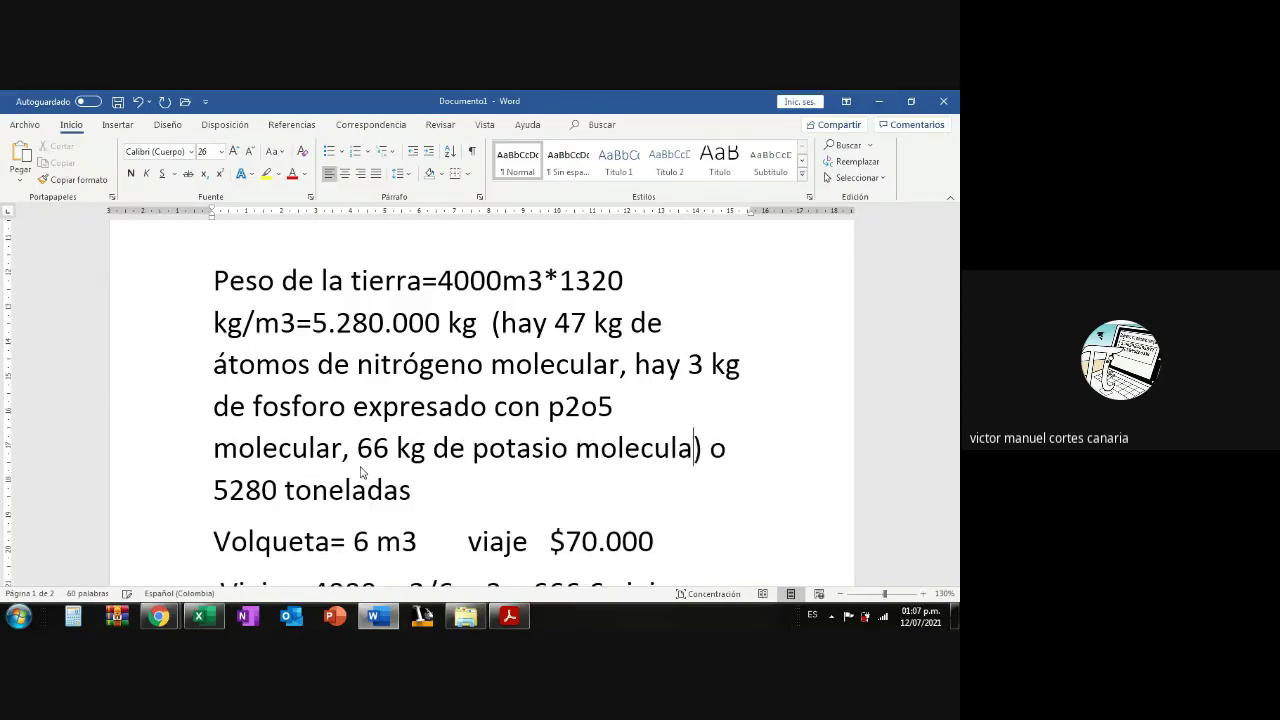
key("Return")
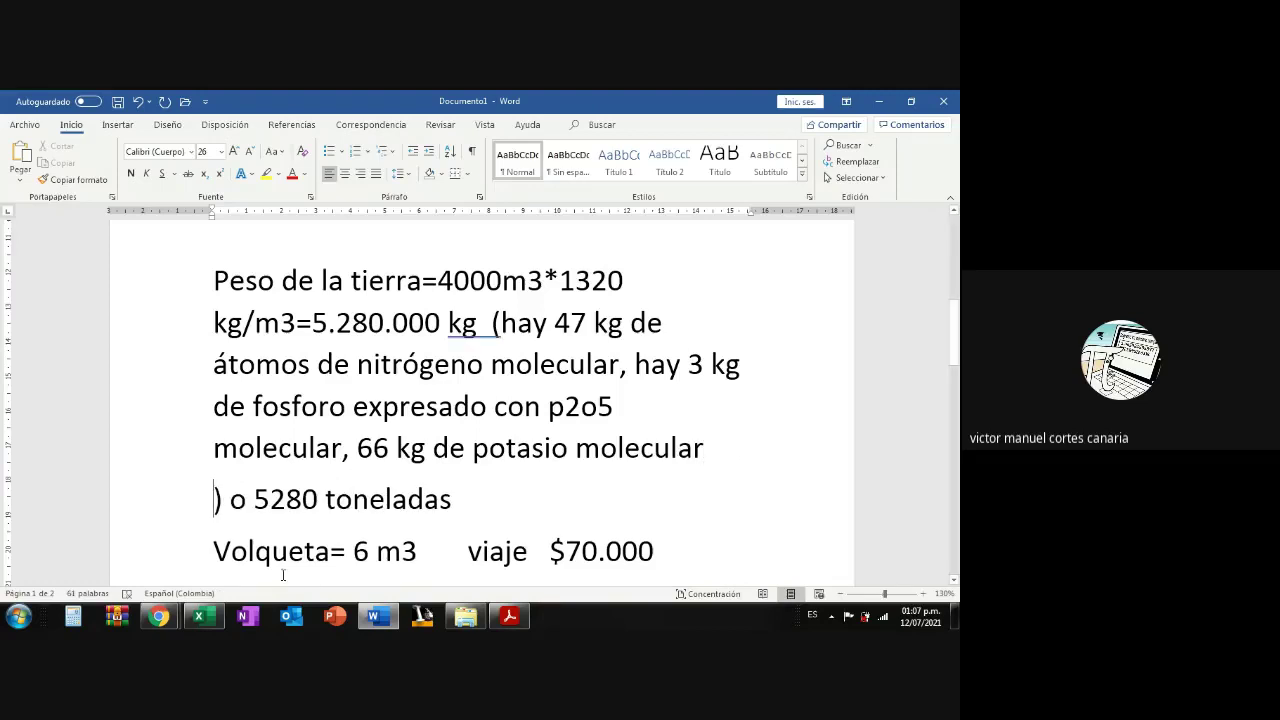
Return to Excel and review the soil contributions in F51:F58 and the crop requirements in G48:G58.
left_click(205, 623)
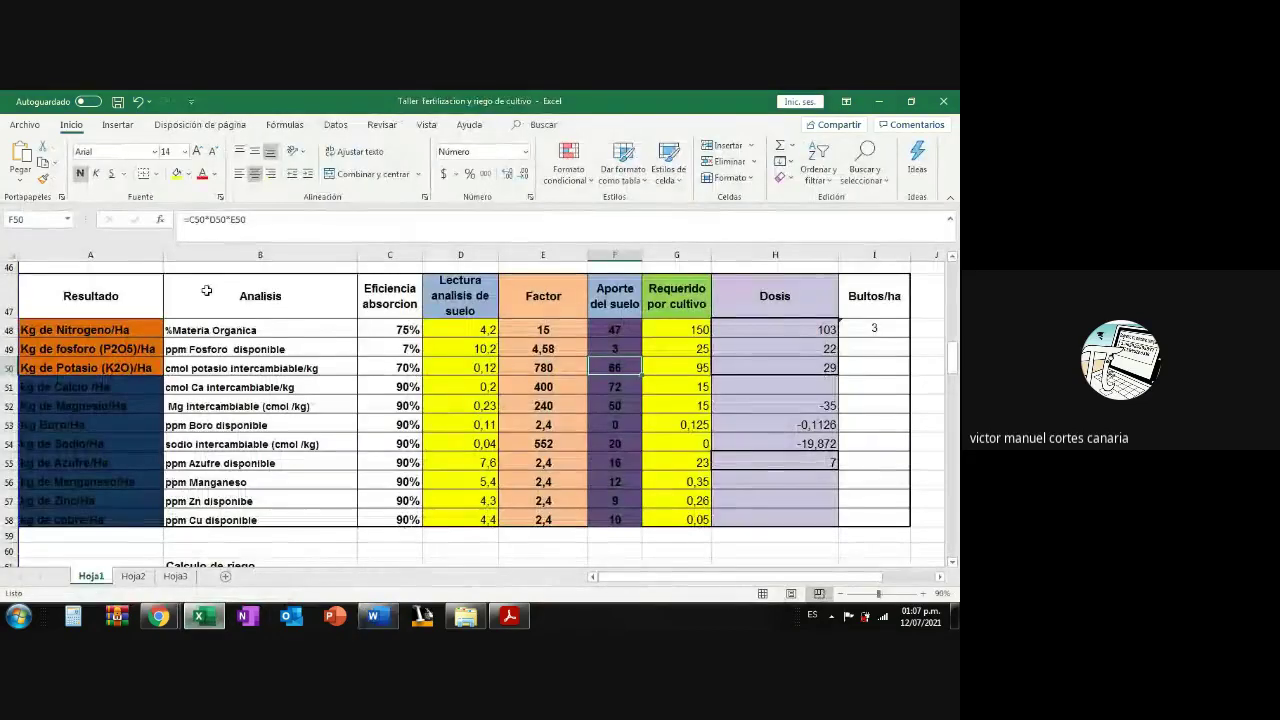
left_click_drag(612, 388, 610, 515)
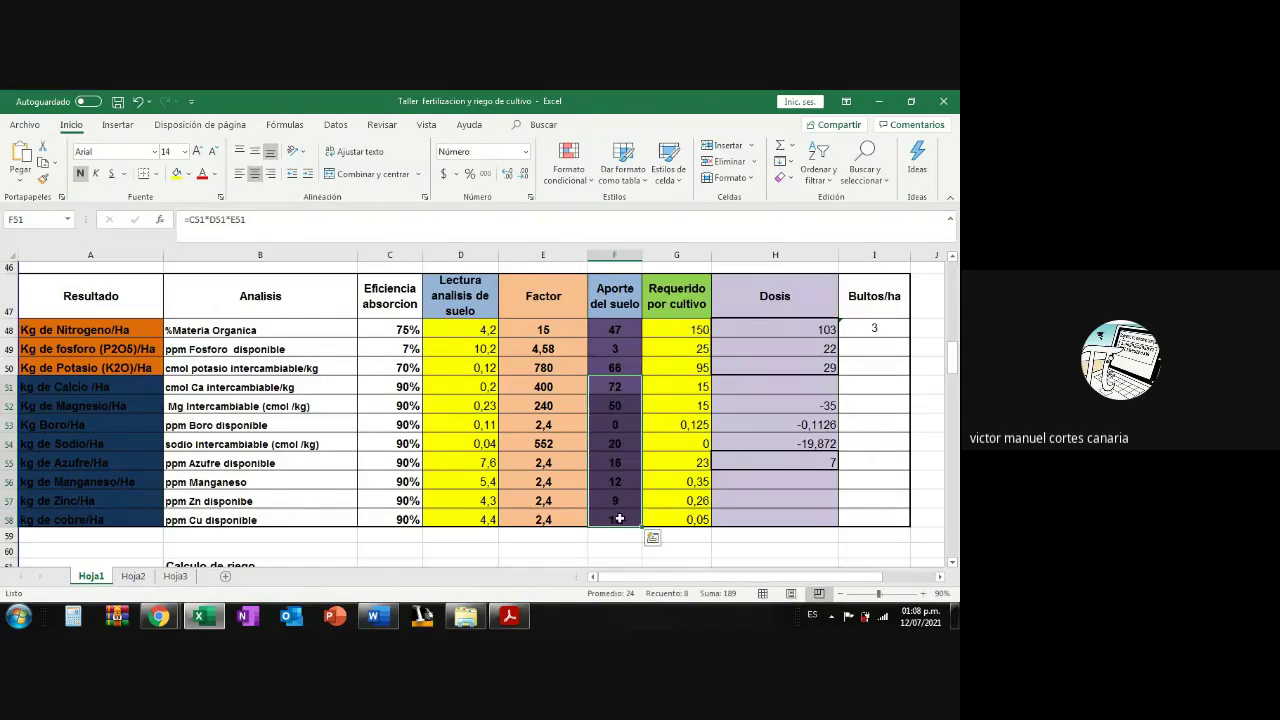
left_click(614, 386)
left_click(668, 388)
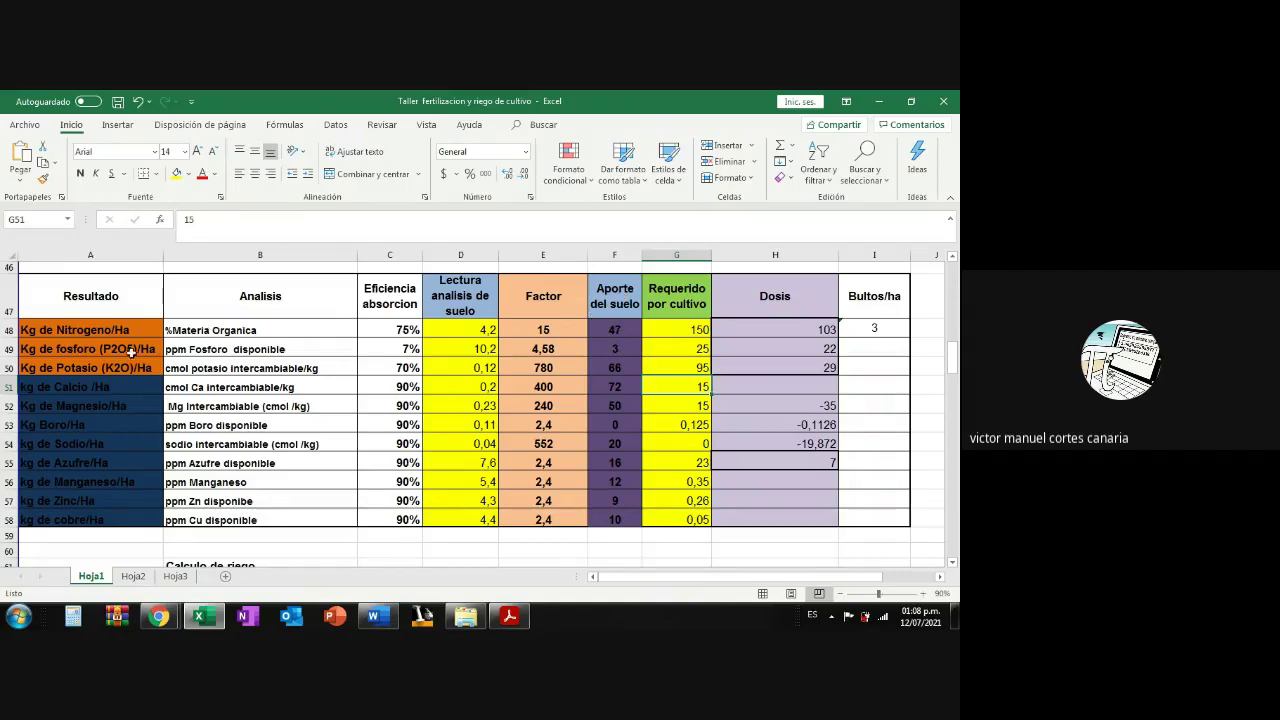
left_click_drag(675, 328, 681, 514)
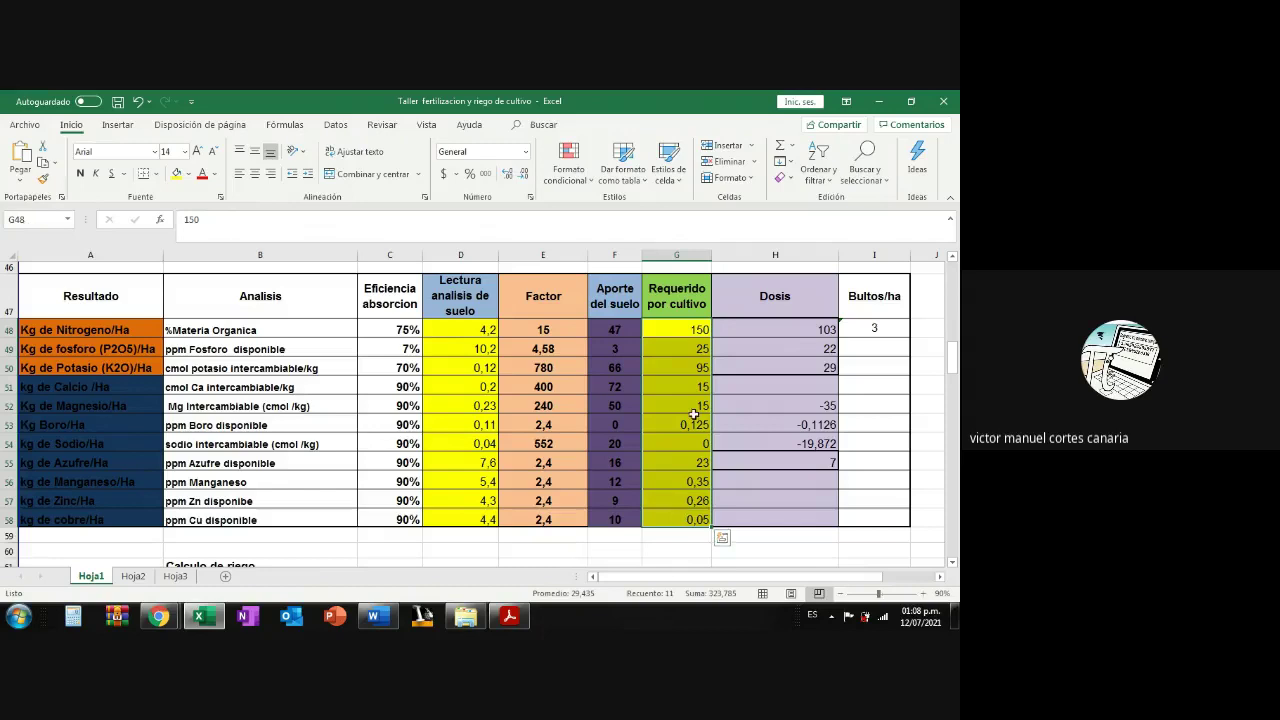
left_click_drag(673, 330, 672, 516)
Switch to the Google results in Chrome, shorten the query to "maiz N P K", and run the search.
mouse_move(172, 622)
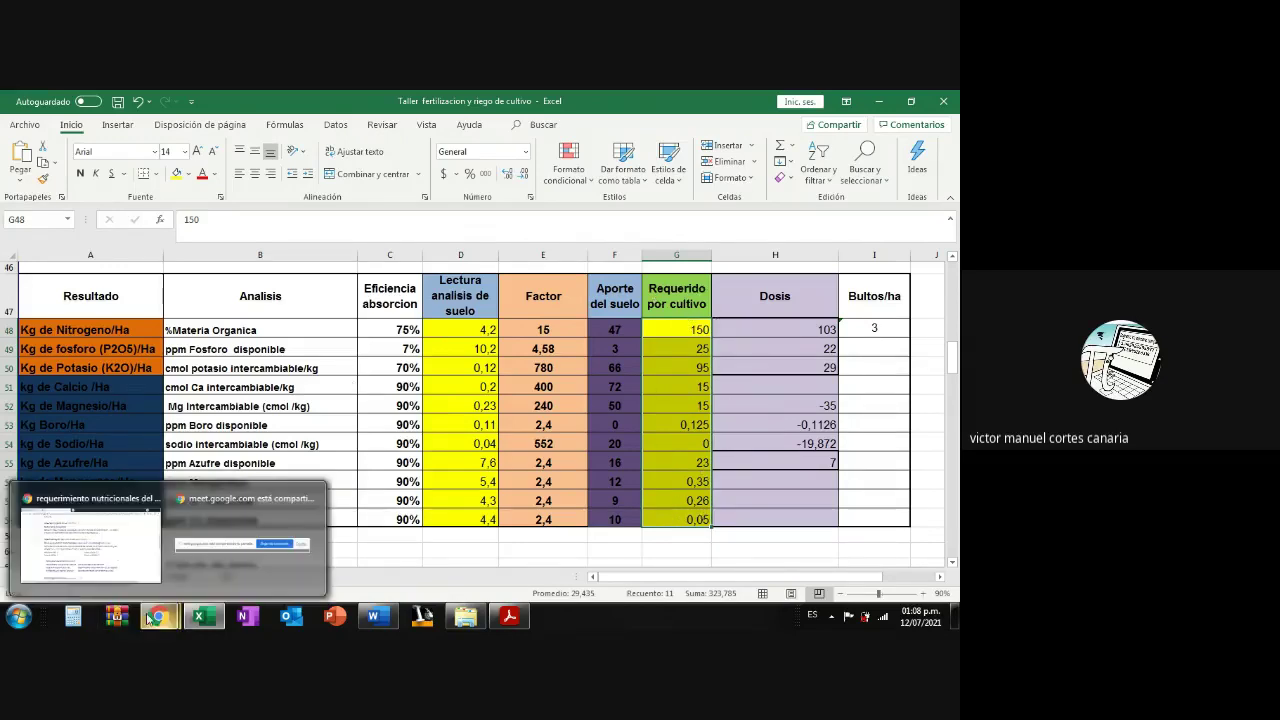
left_click(300, 515)
scroll(315, 511, "up", 4)
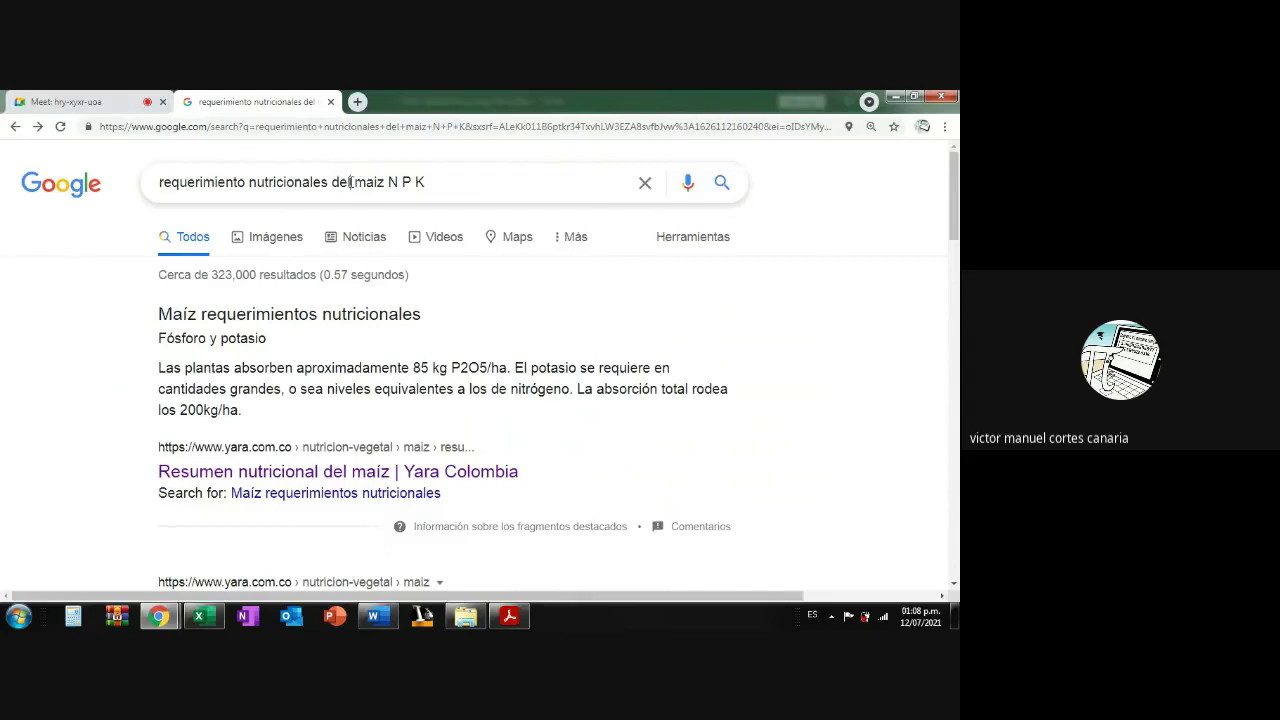
left_click_drag(351, 182, 43, 170)
key("BackSpace")
key("Return")
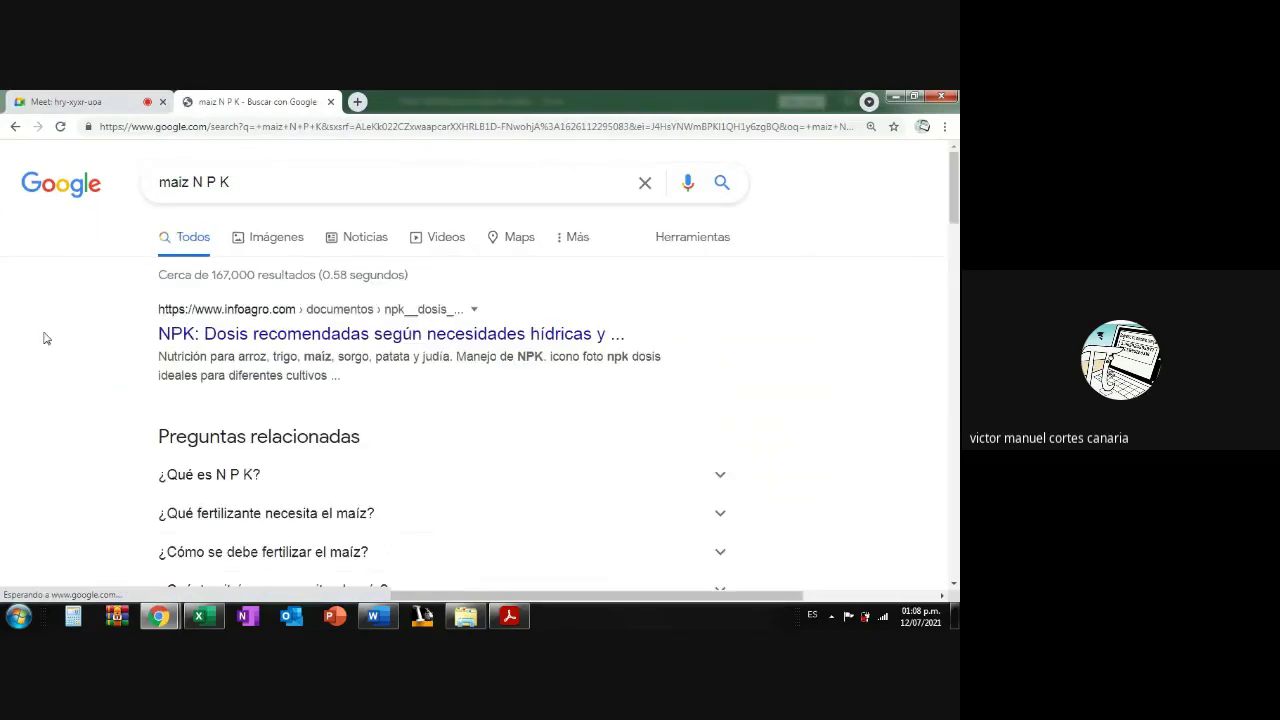
Expand the related question "¿Qué fertilizante necesita el maíz?" and read its answer on nitrogen needs.
scroll(160, 330, "down", 5)
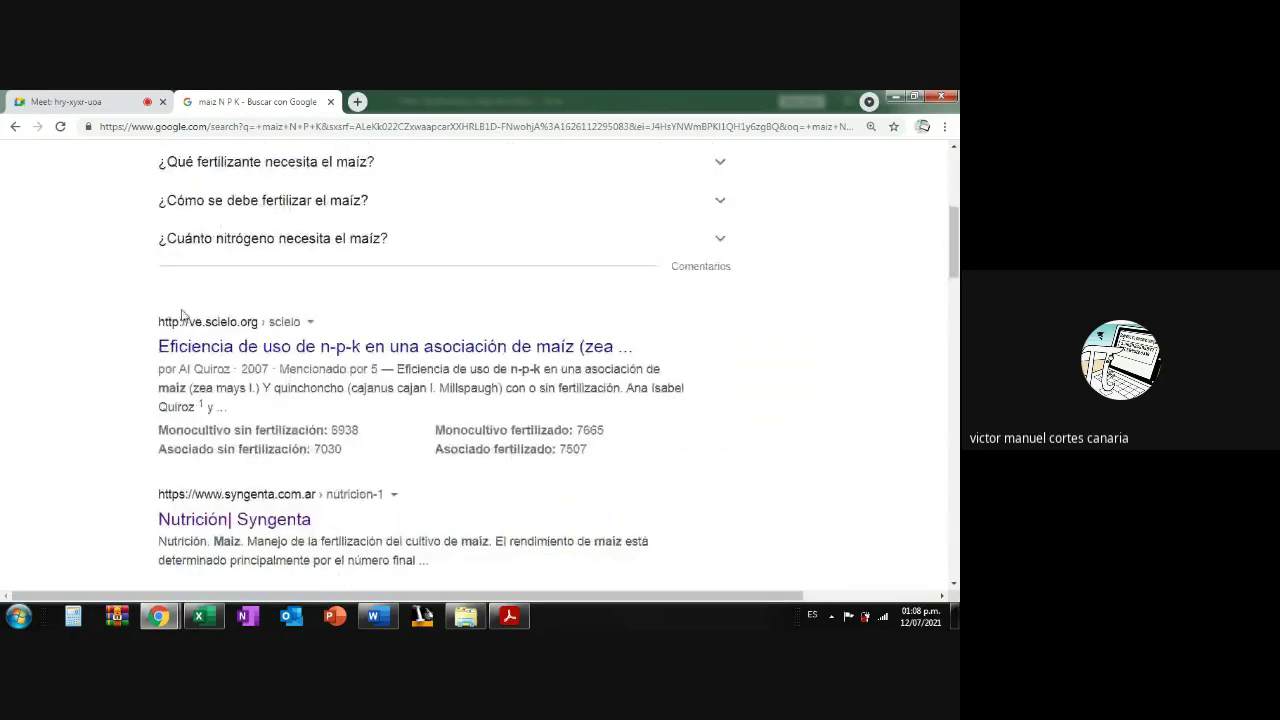
left_click(255, 172)
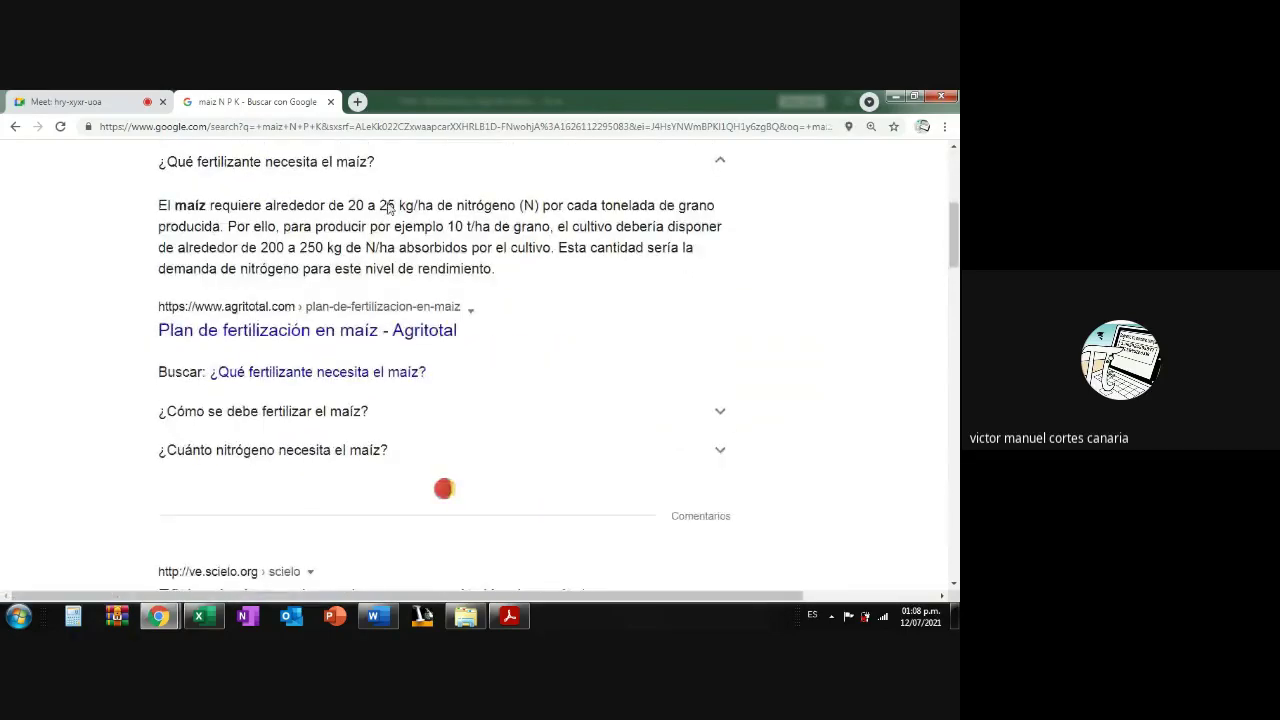
scroll(388, 205, "up", 1)
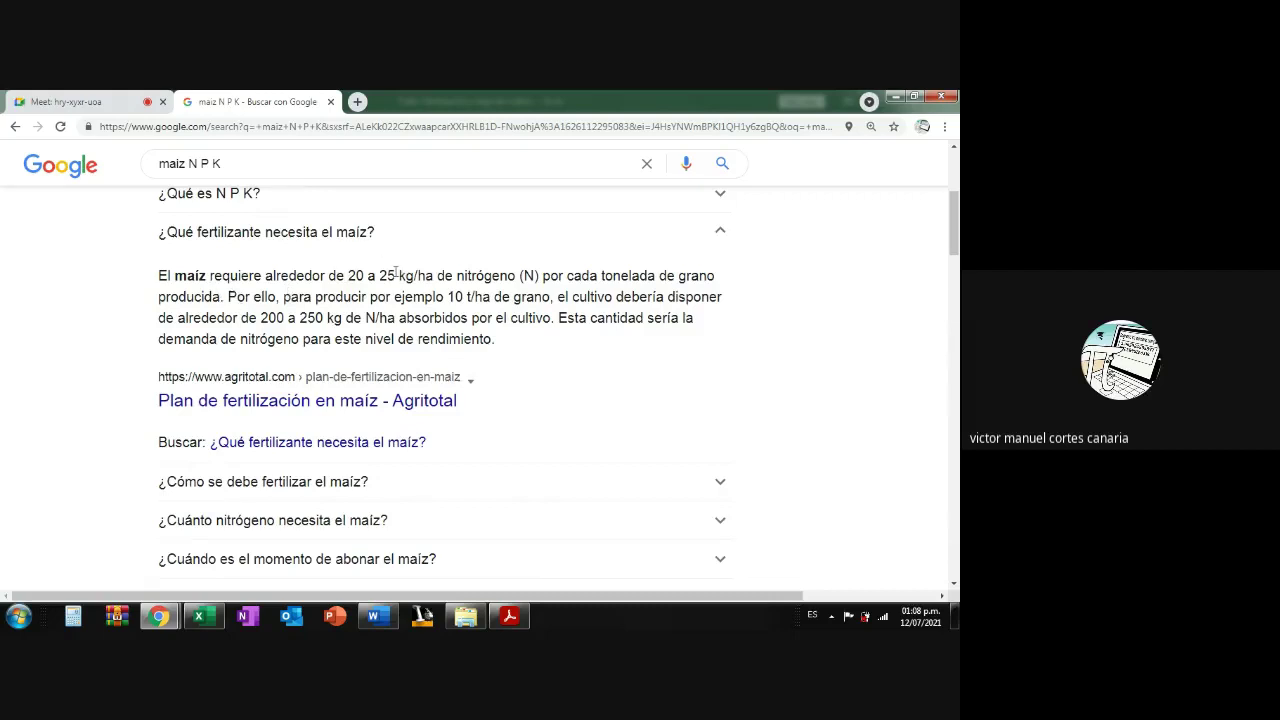
Open the calculator beside the answer text, multiply 7 by 25, close it, and return to the Excel workbook.
left_click(73, 616)
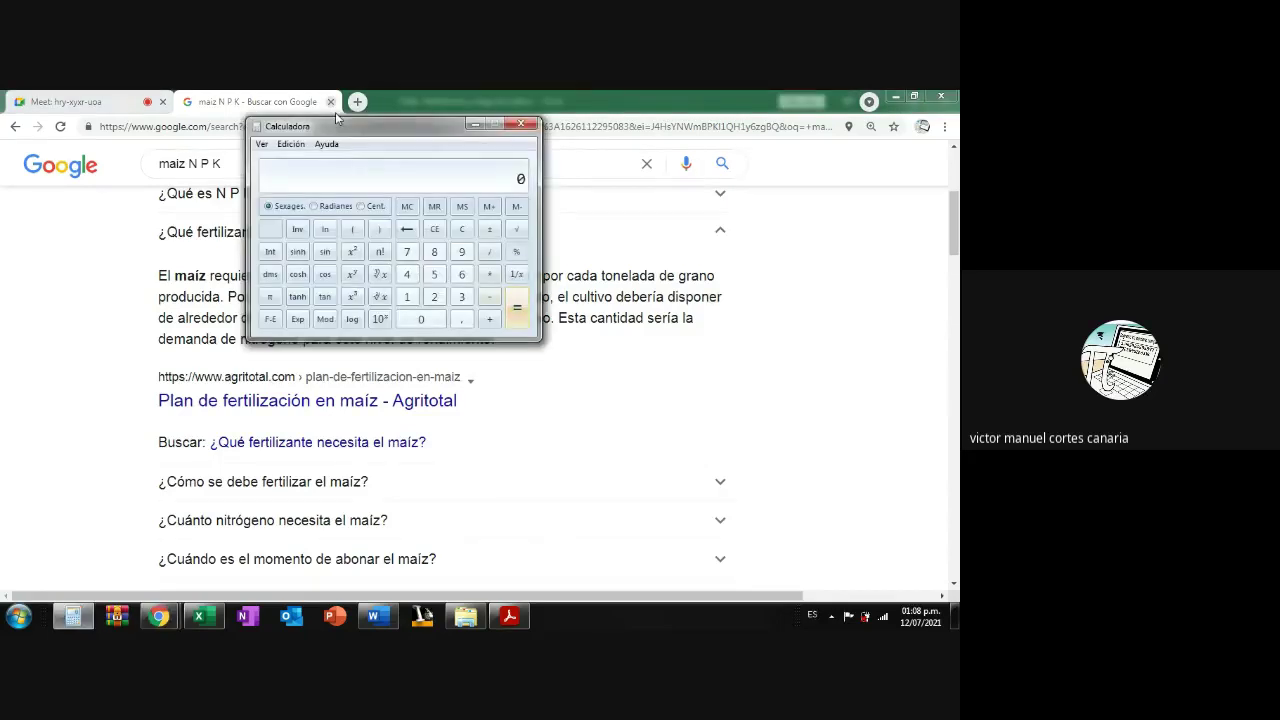
left_click_drag(336, 118, 702, 223)
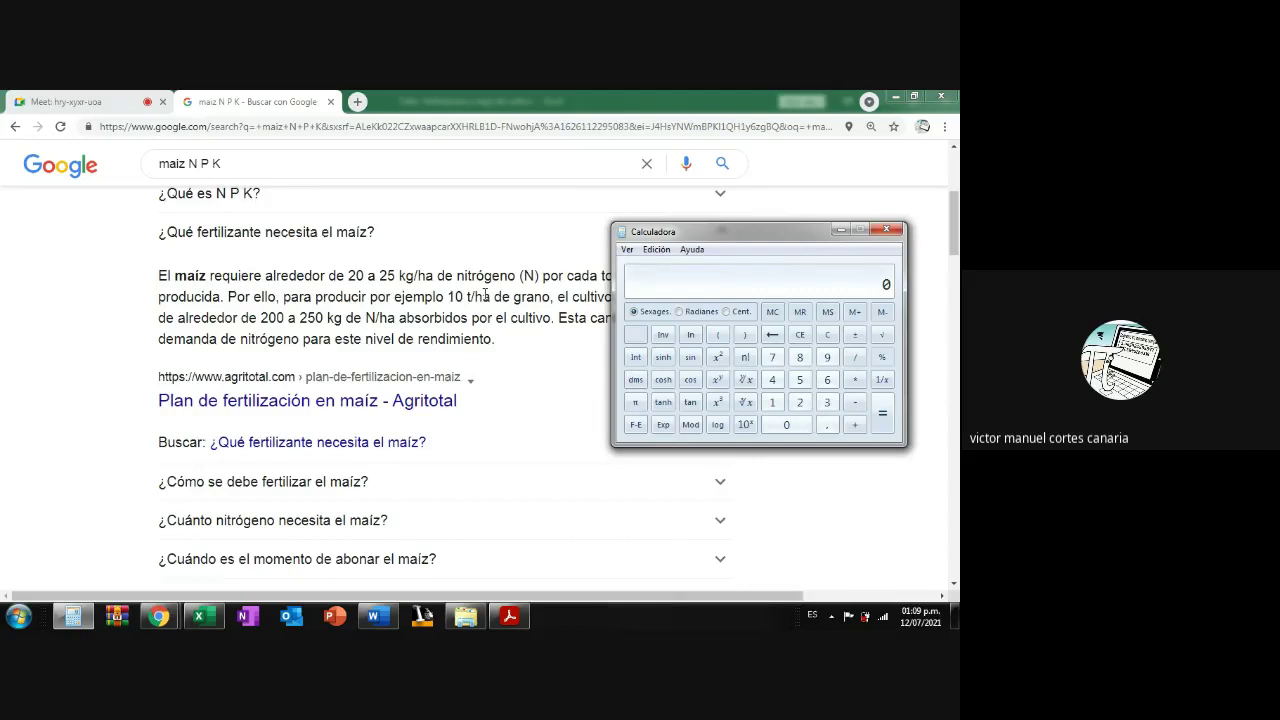
left_click(771, 360)
left_click(854, 380)
left_click(800, 403)
left_click(800, 380)
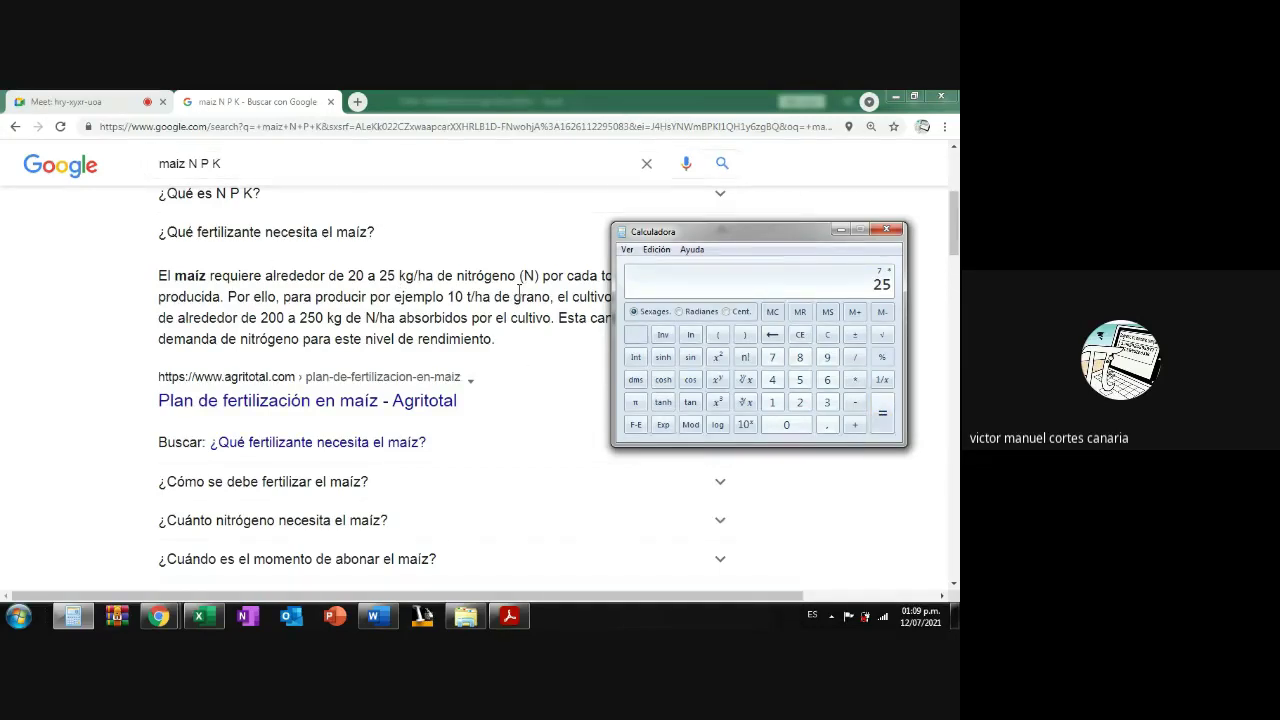
left_click(882, 412)
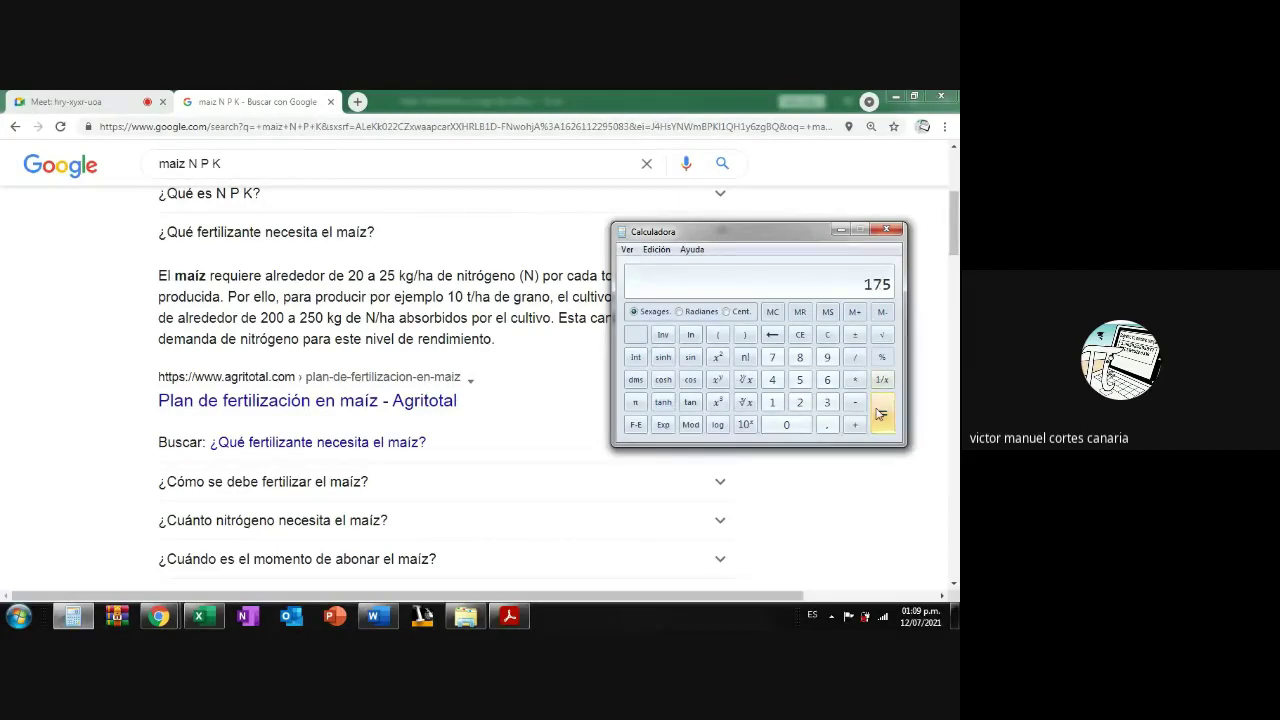
left_click(886, 229)
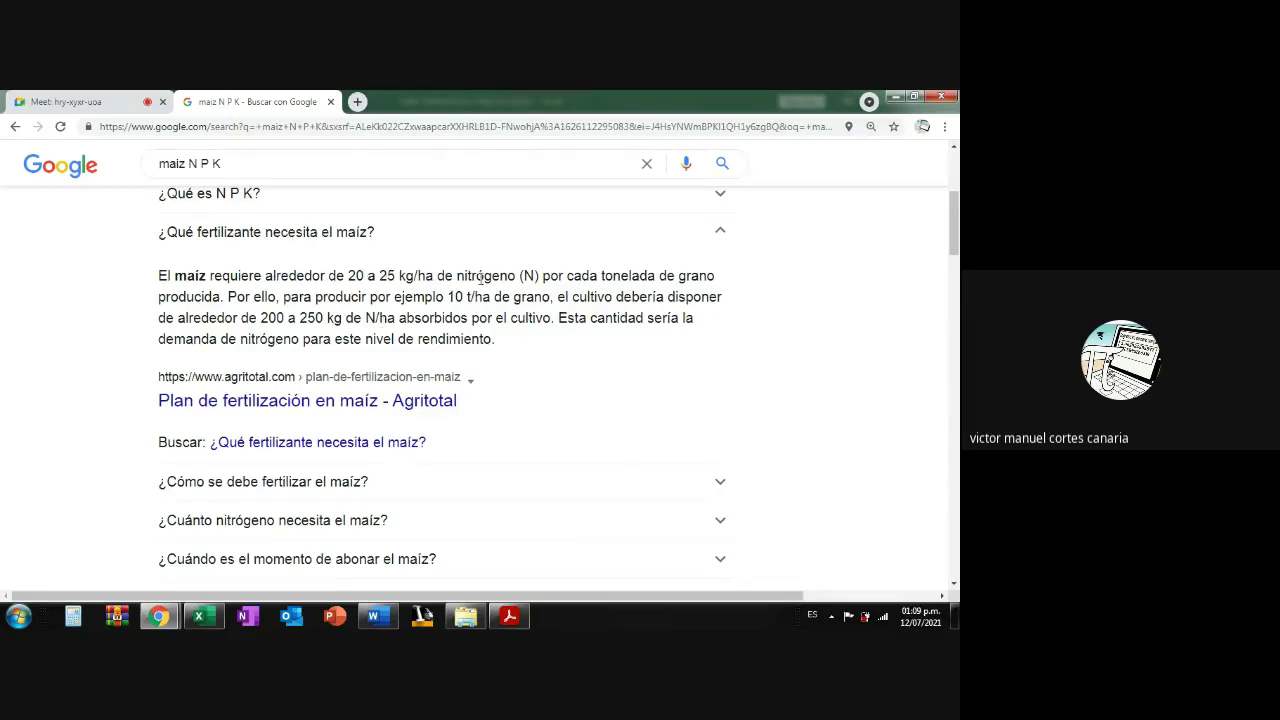
left_click(199, 618)
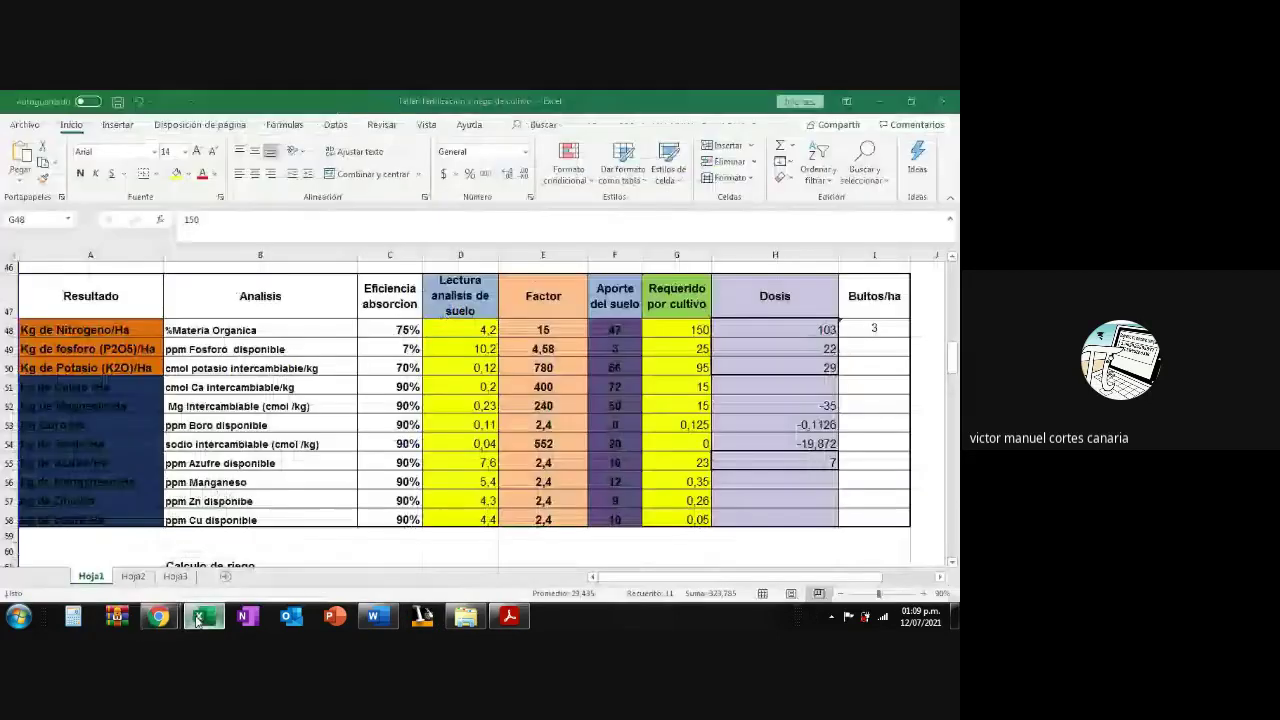
Set the crop's nitrogen requirement in G48 to 147 and switch to the Google results in Chrome.
type("147")
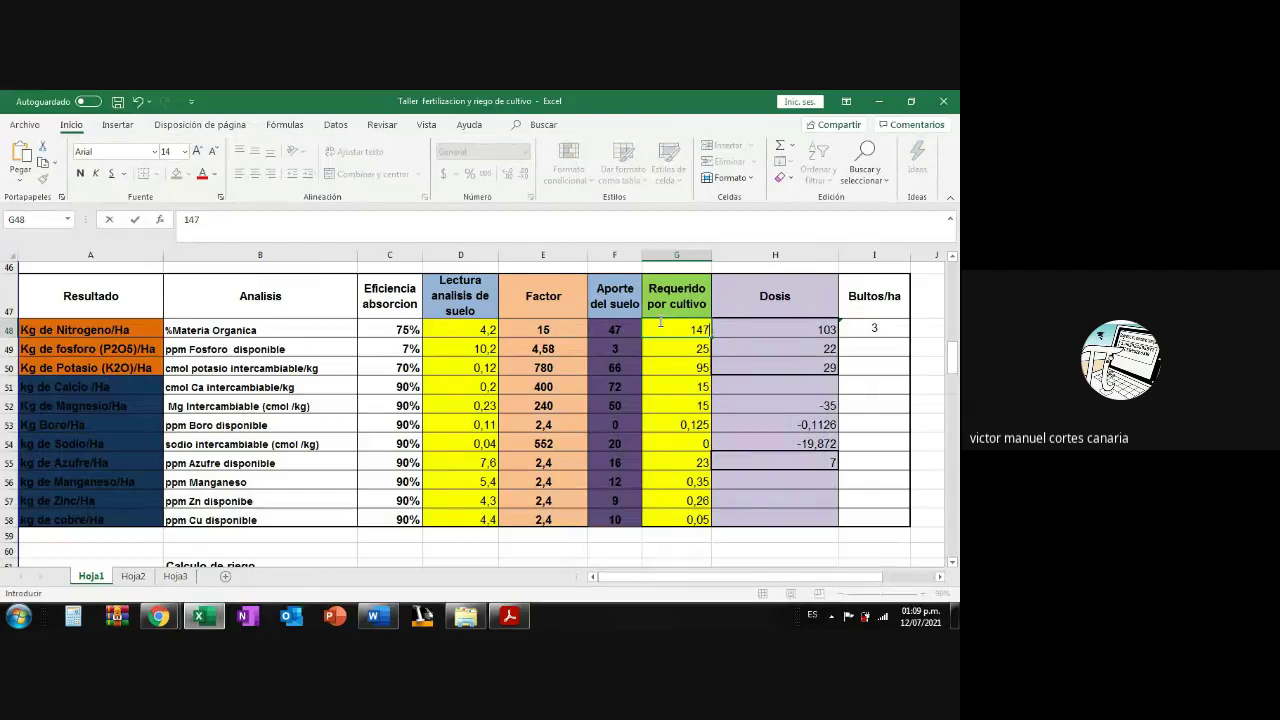
key("Return")
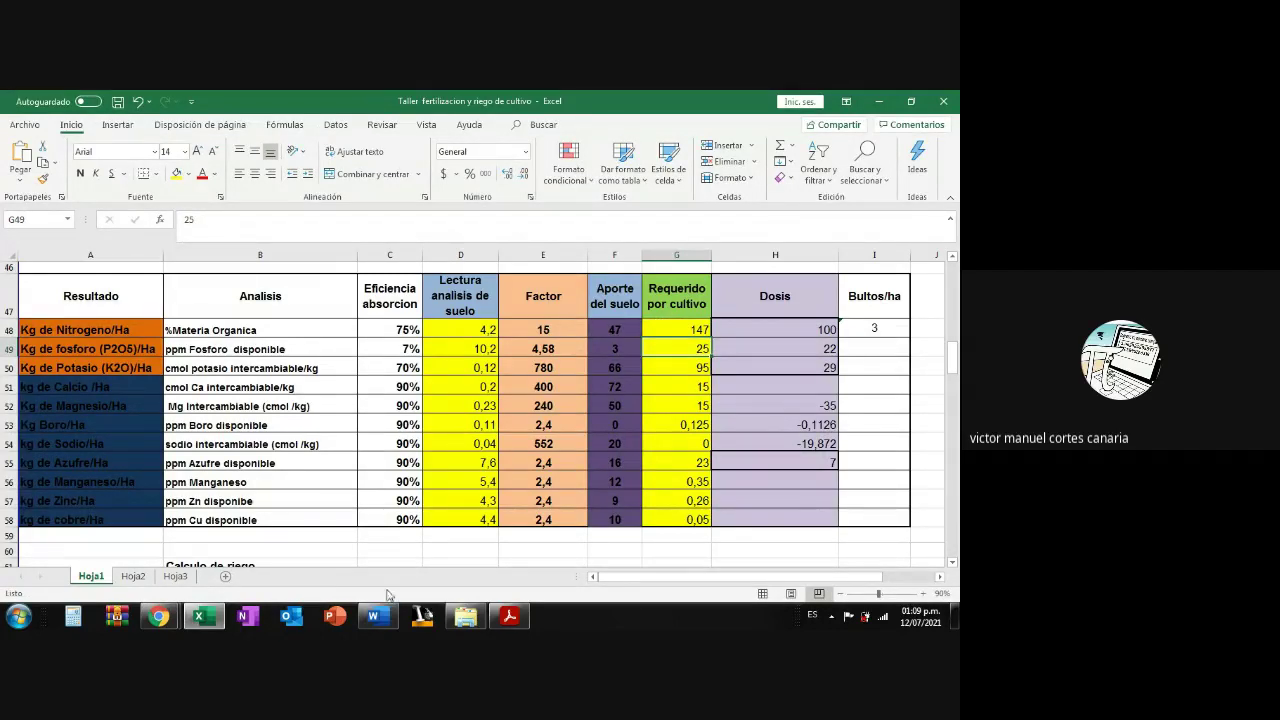
mouse_move(139, 595)
left_click(140, 570)
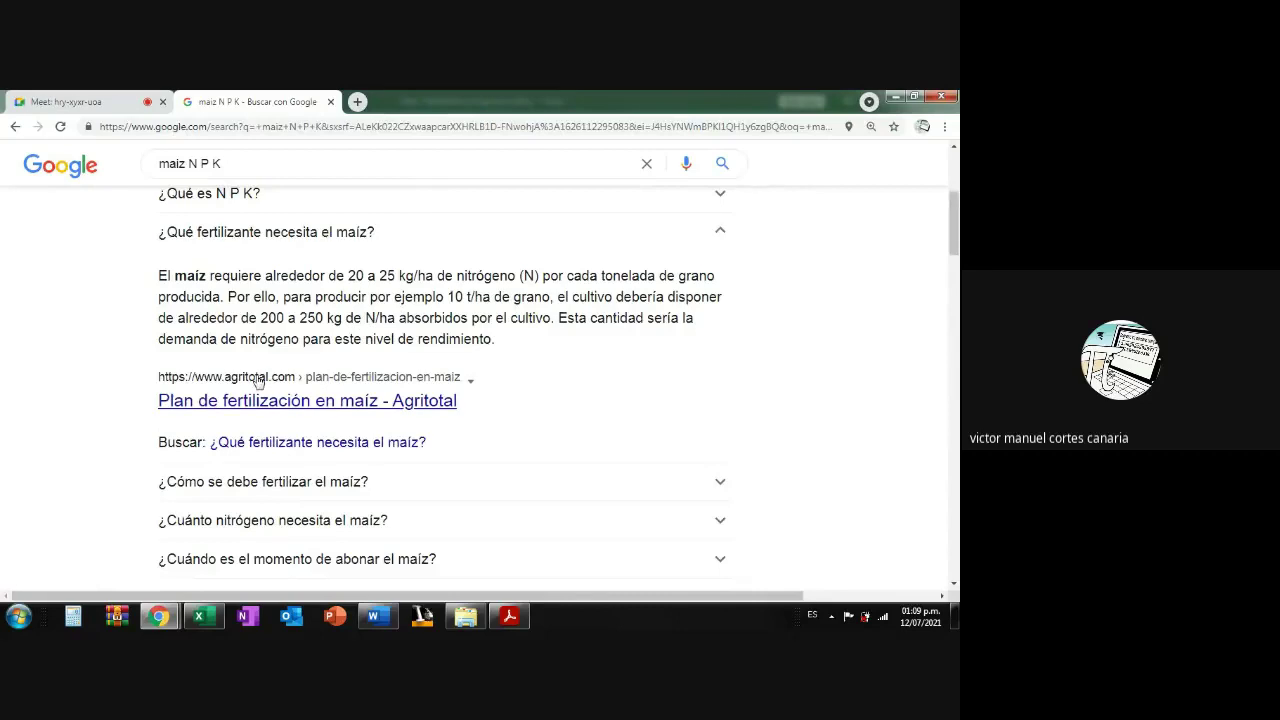
Open the Agritotal article "Plan de fertilización en maíz" from the results and find its table of P2O5 doses by expected yield.
scroll(197, 400, "down", 3)
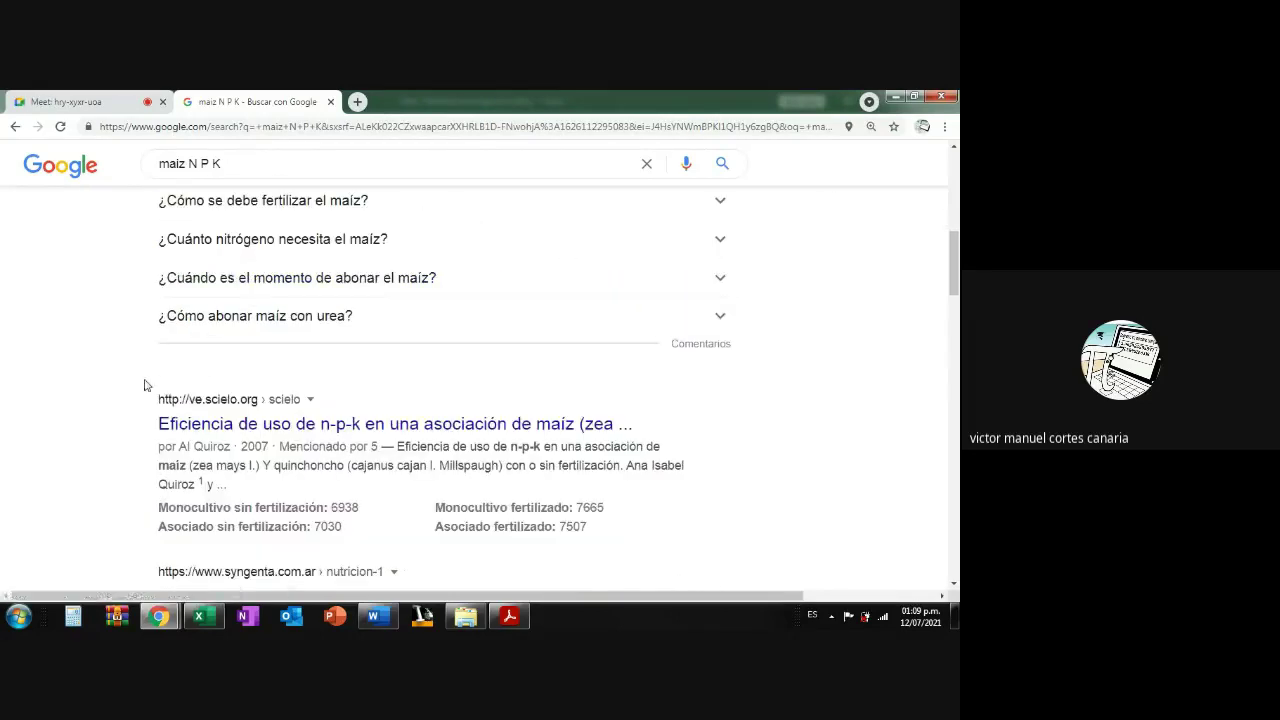
scroll(144, 385, "up", 2)
scroll(144, 385, "up", 1)
left_click(356, 402)
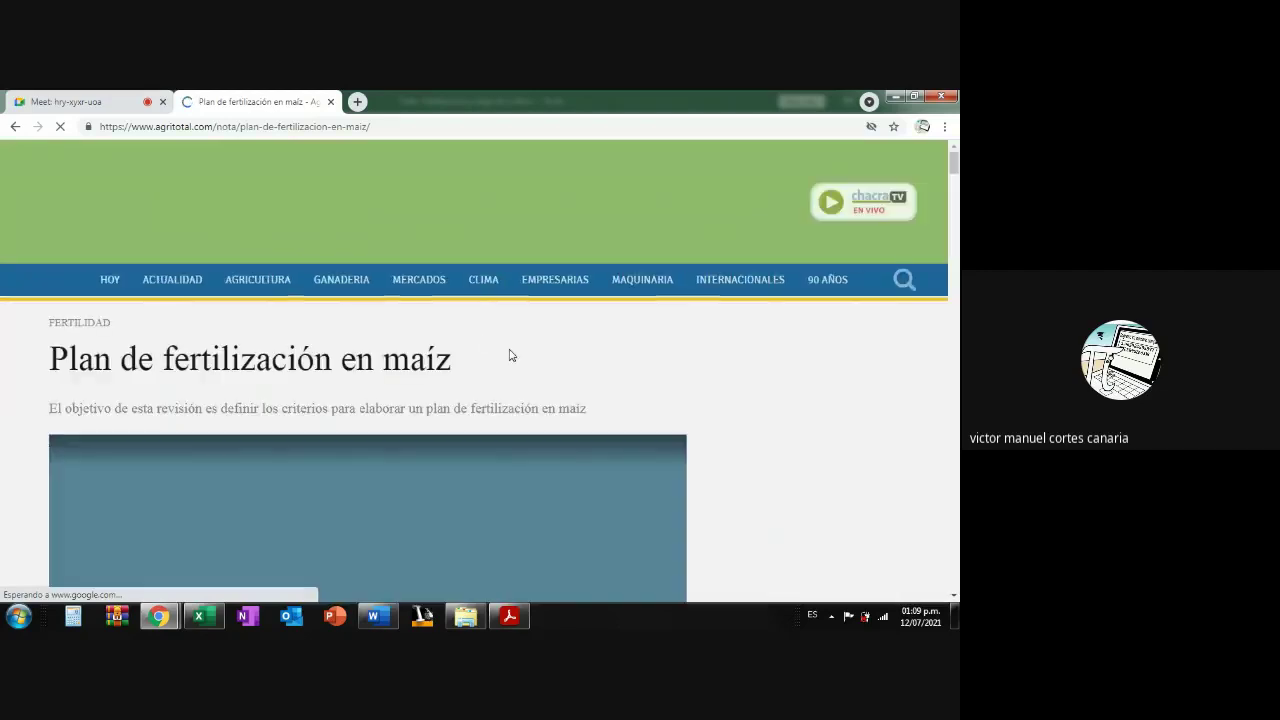
scroll(510, 354, "down", 2)
scroll(533, 350, "down", 9)
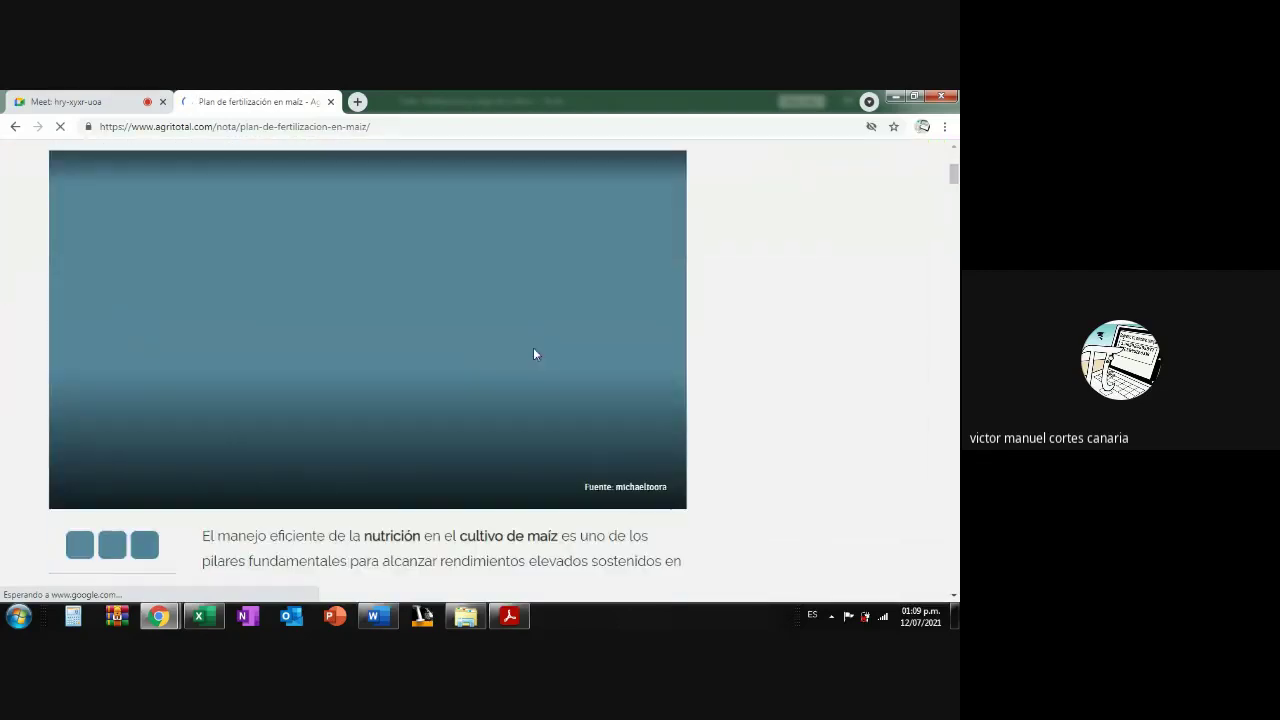
scroll(517, 400, "down", 6)
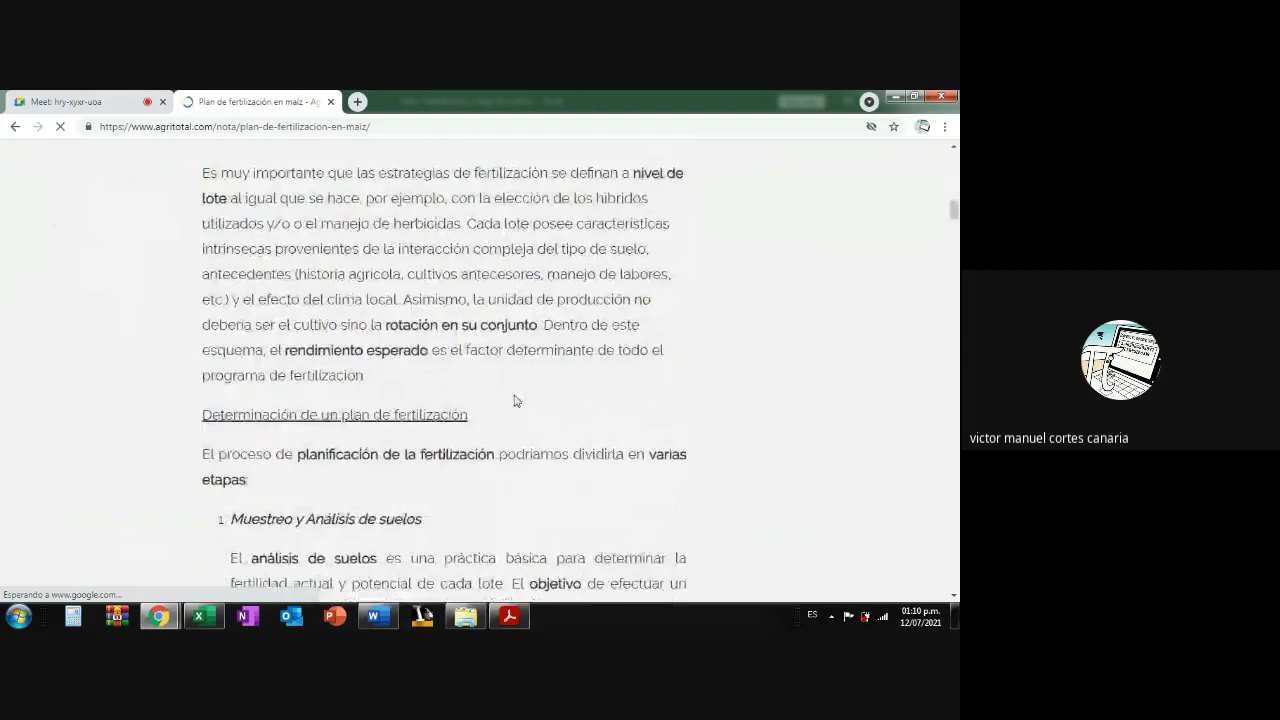
scroll(524, 400, "down", 3)
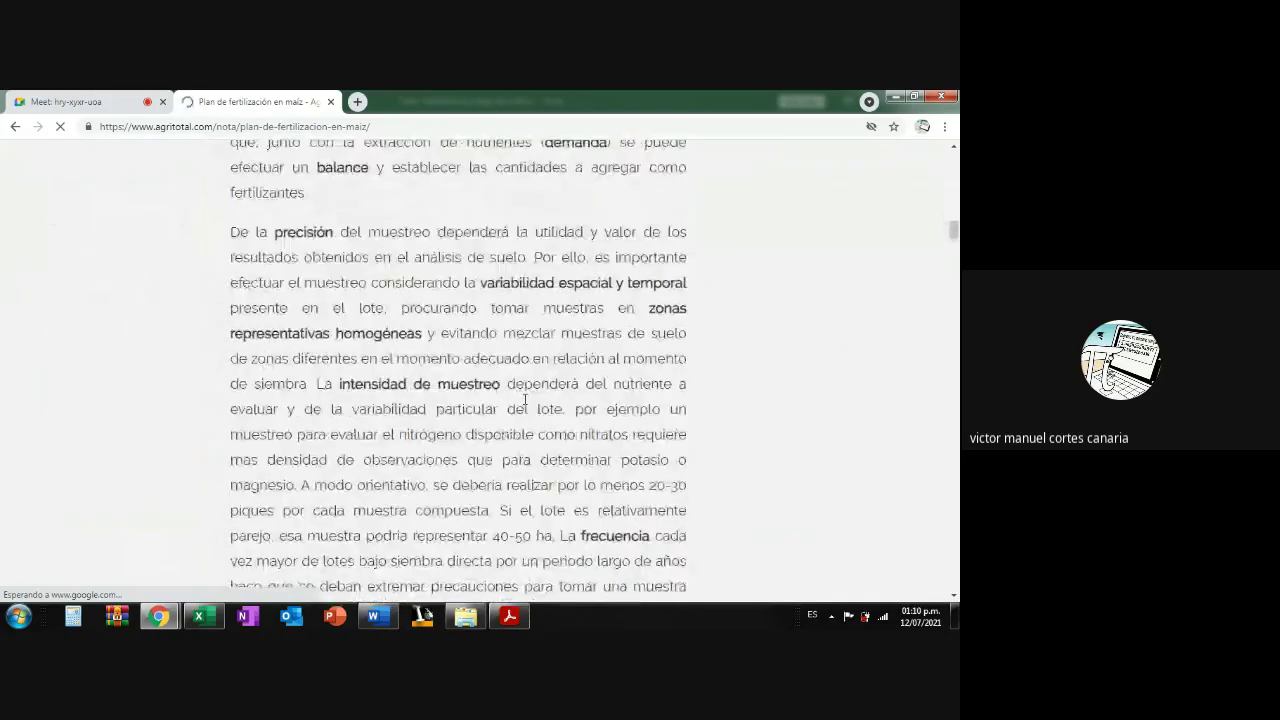
scroll(524, 400, "down", 15)
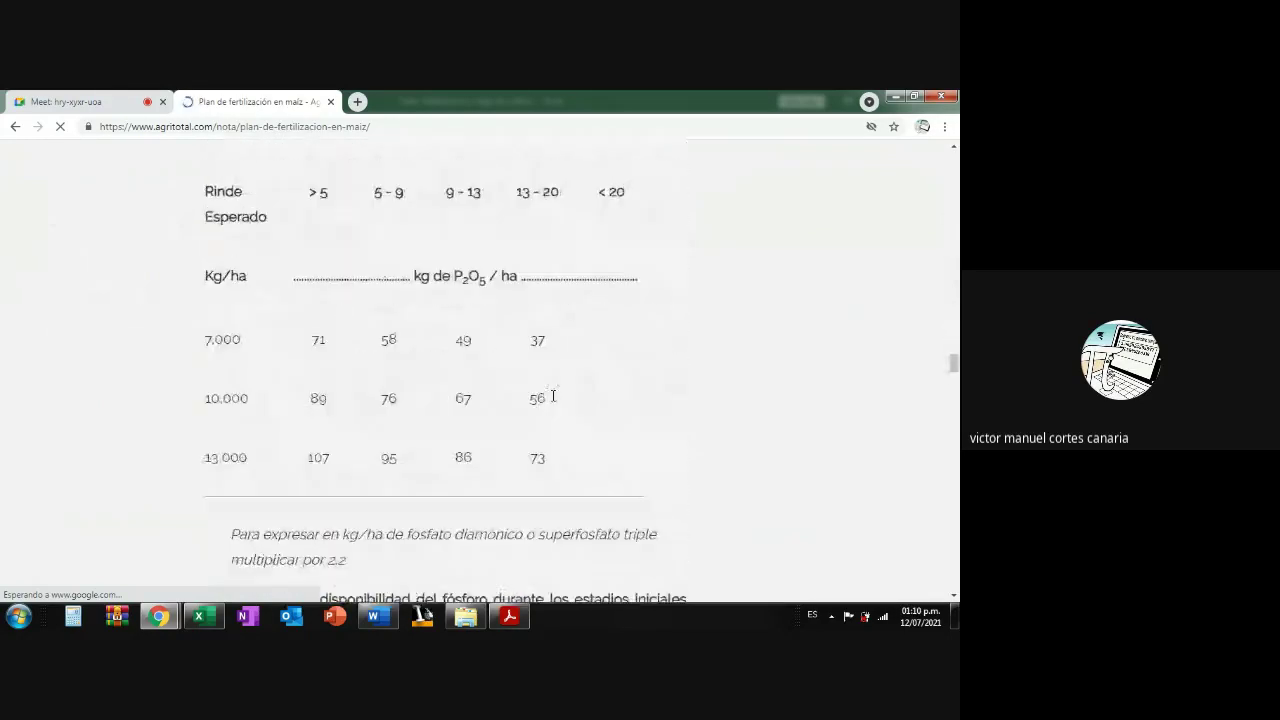
Examine the "Nivel de P del Suelo" table and skim on to the section on nitrogen fertilization management.
scroll(552, 400, "up", 1)
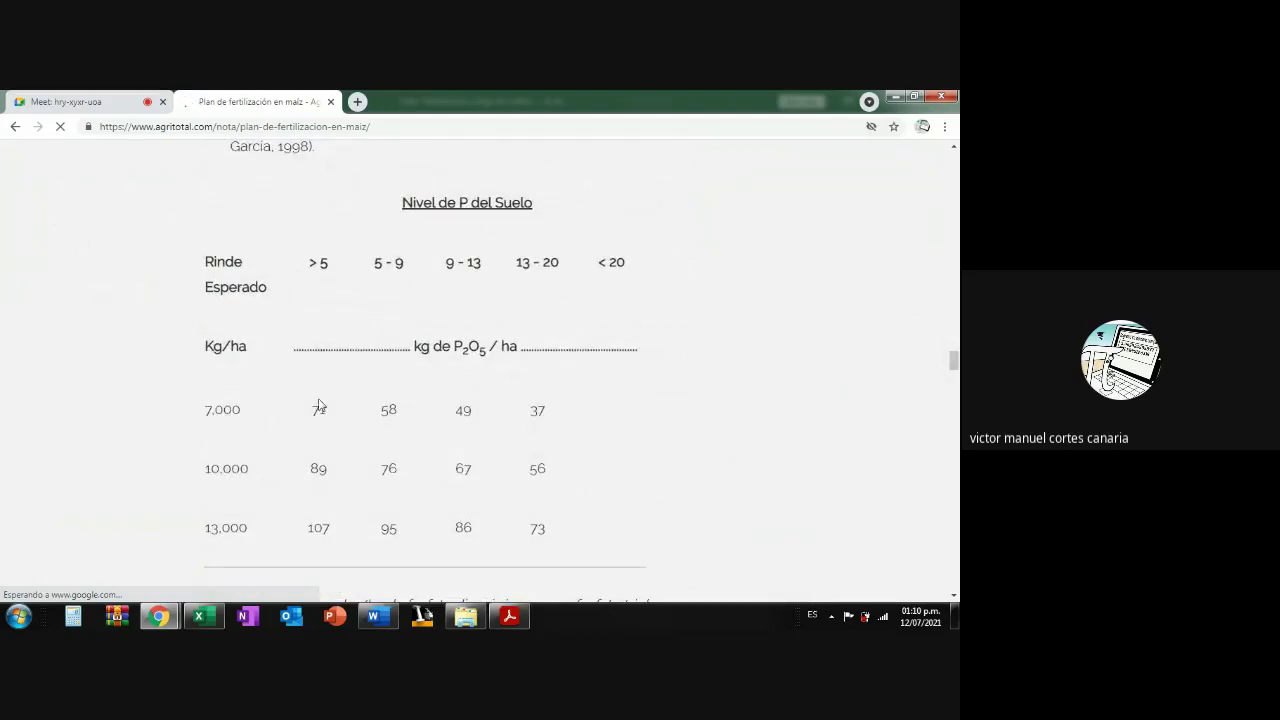
scroll(320, 404, "up", 5)
scroll(320, 404, "down", 5)
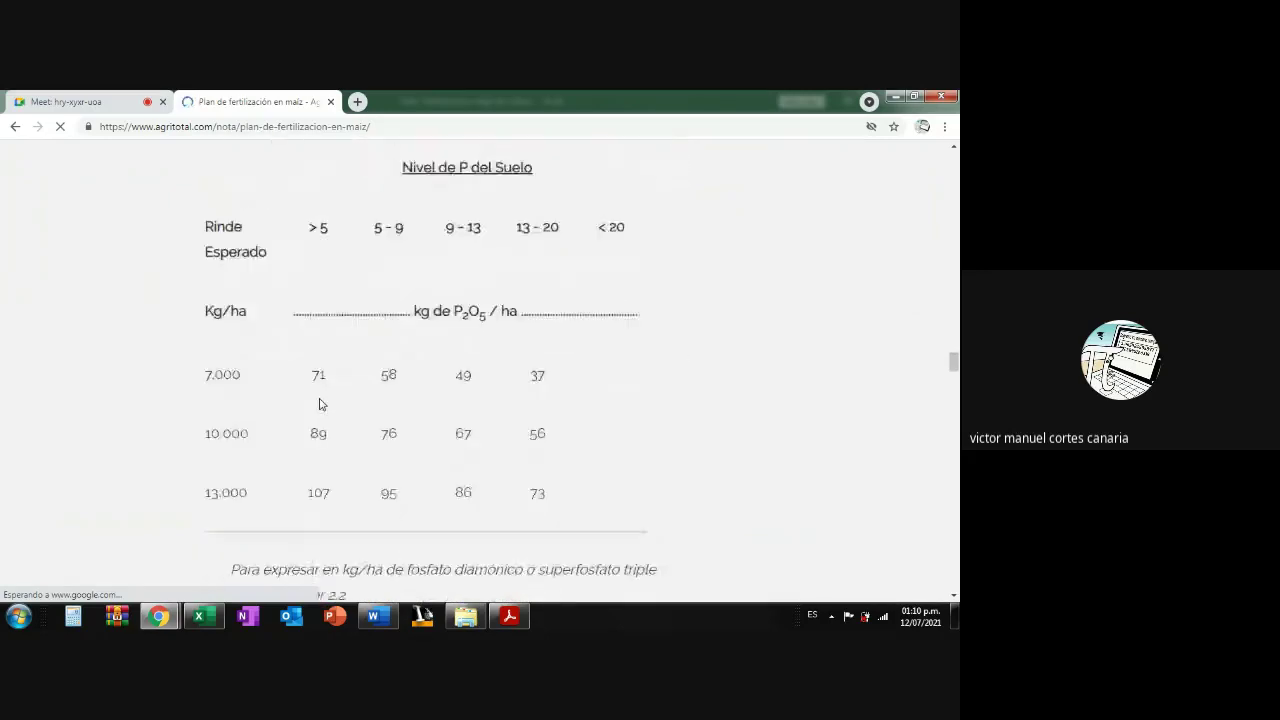
scroll(305, 402, "up", 1)
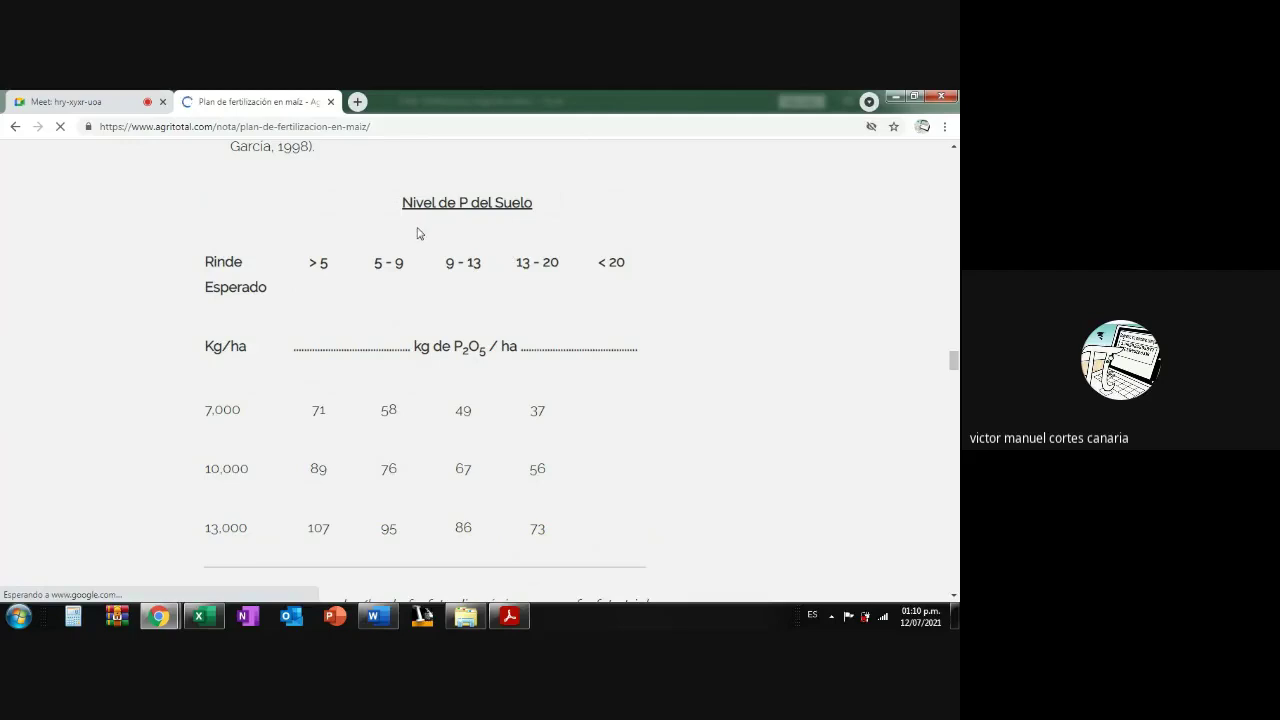
scroll(430, 300, "down", 12)
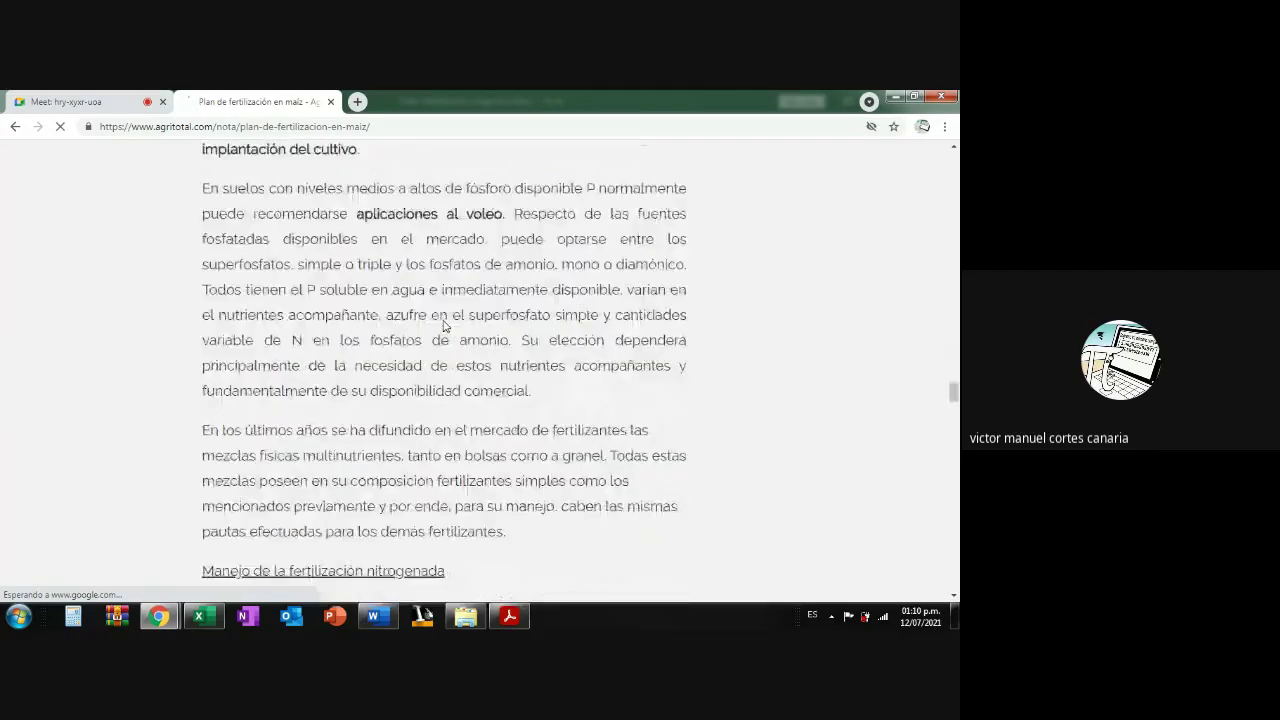
scroll(443, 366, "down", 3)
Return to the Google results for "maiz N P K", switch to image results, and look for nutrient requirement tables.
left_click(10, 128)
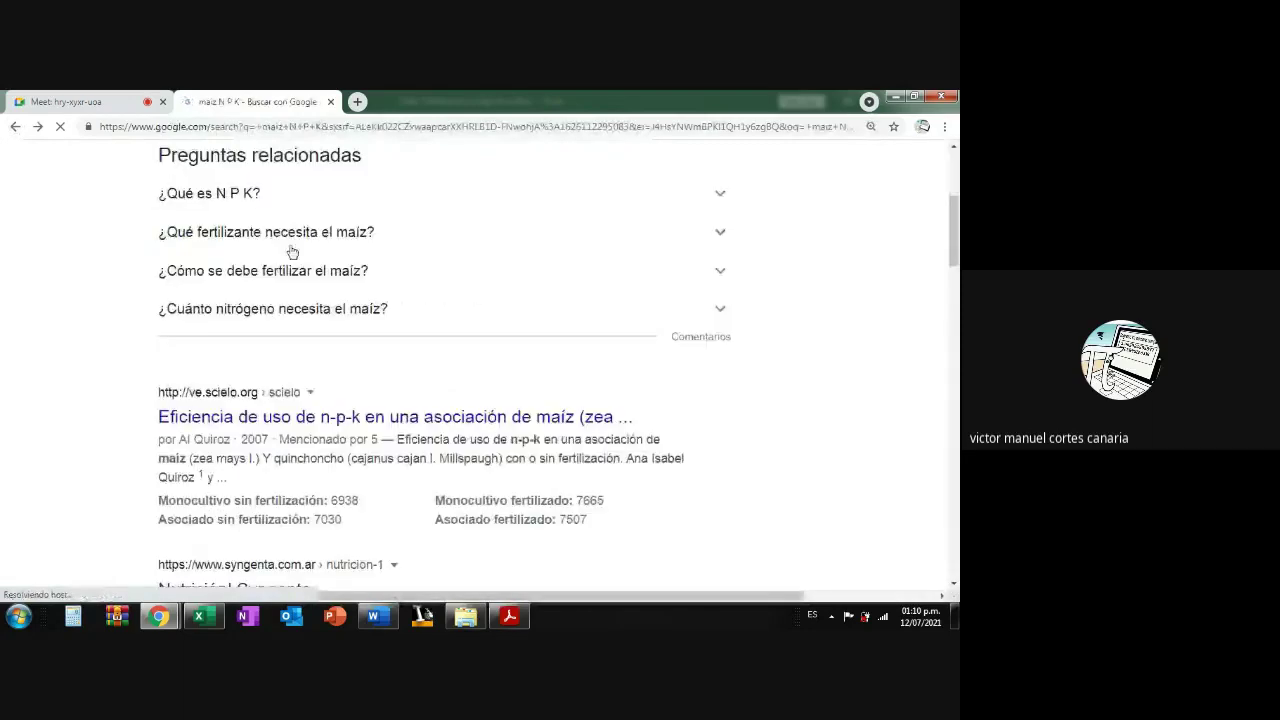
scroll(200, 260, "up", 3)
left_click(265, 240)
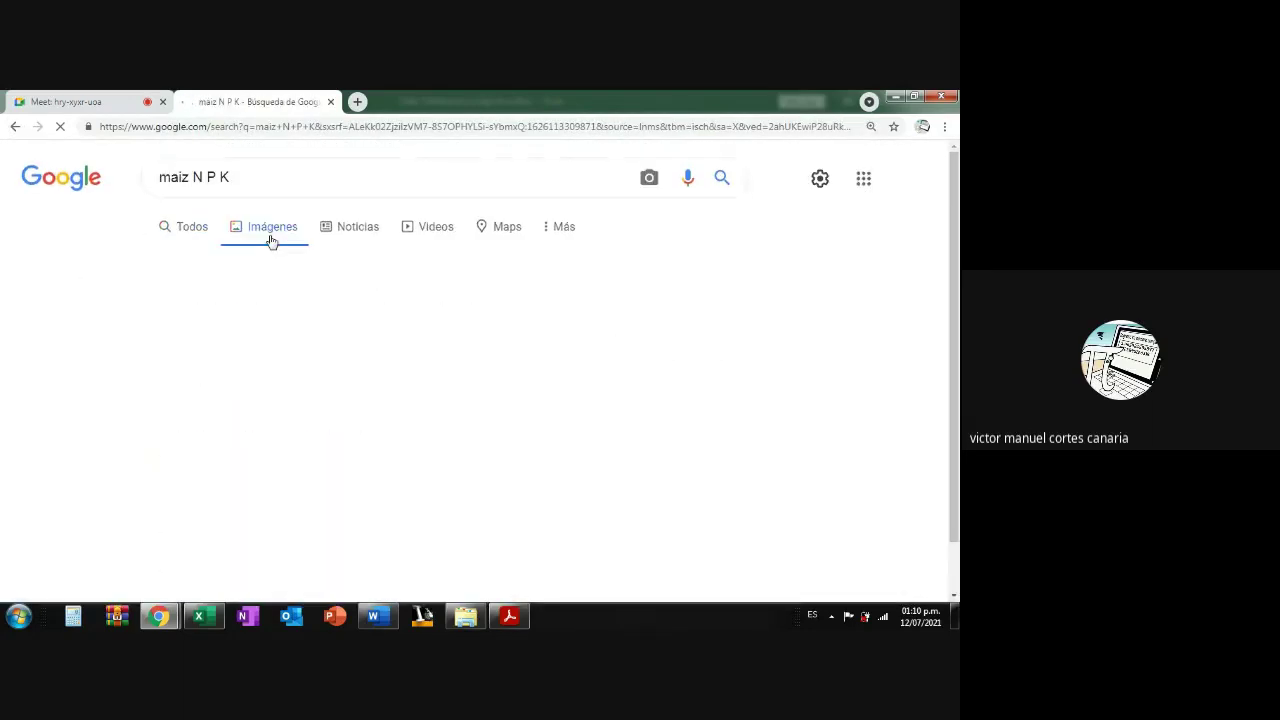
scroll(340, 283, "down", 3)
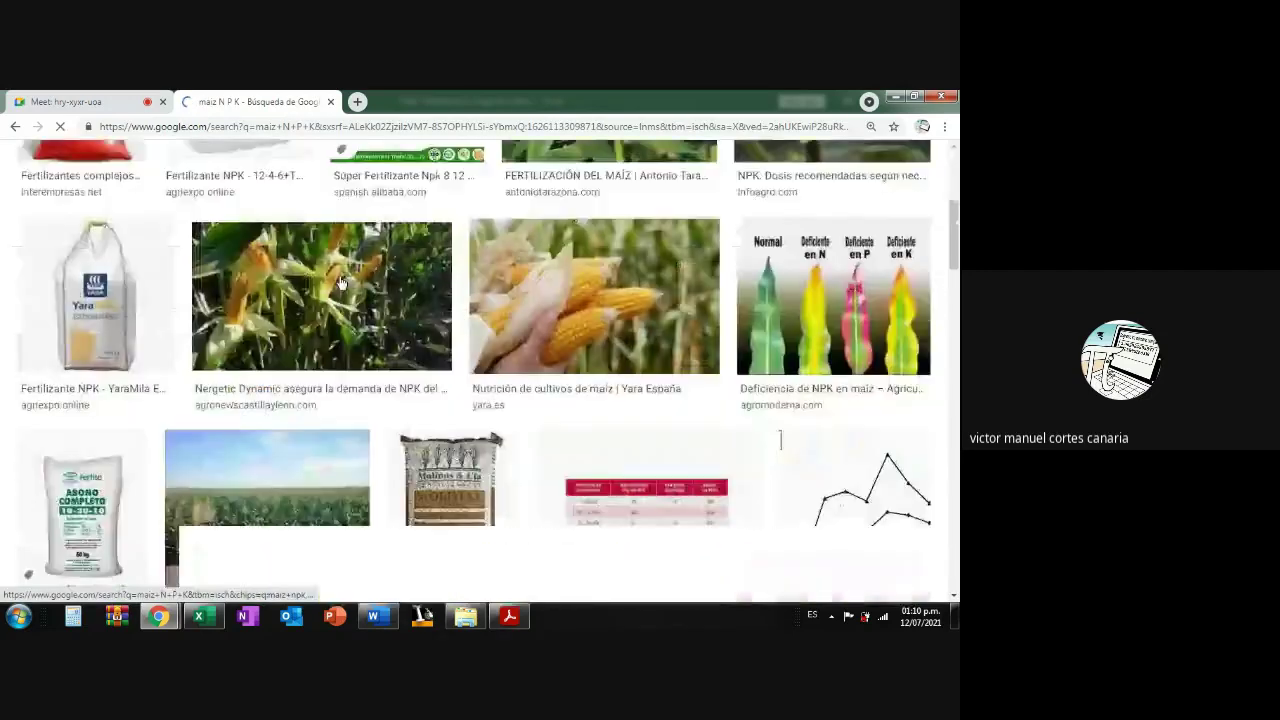
scroll(342, 330, "down", 1)
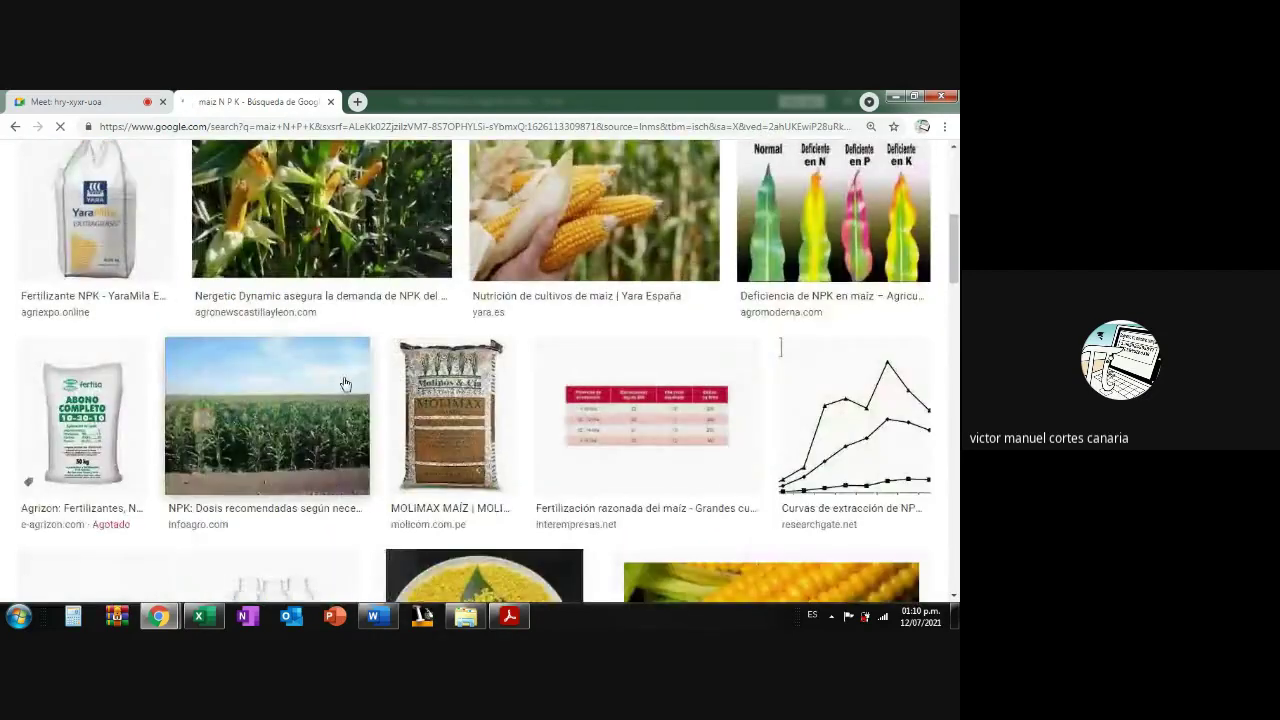
Preview the image "Fertilización razonada del maíz - Grandes cultivos" and browse the other image results.
left_click(627, 410)
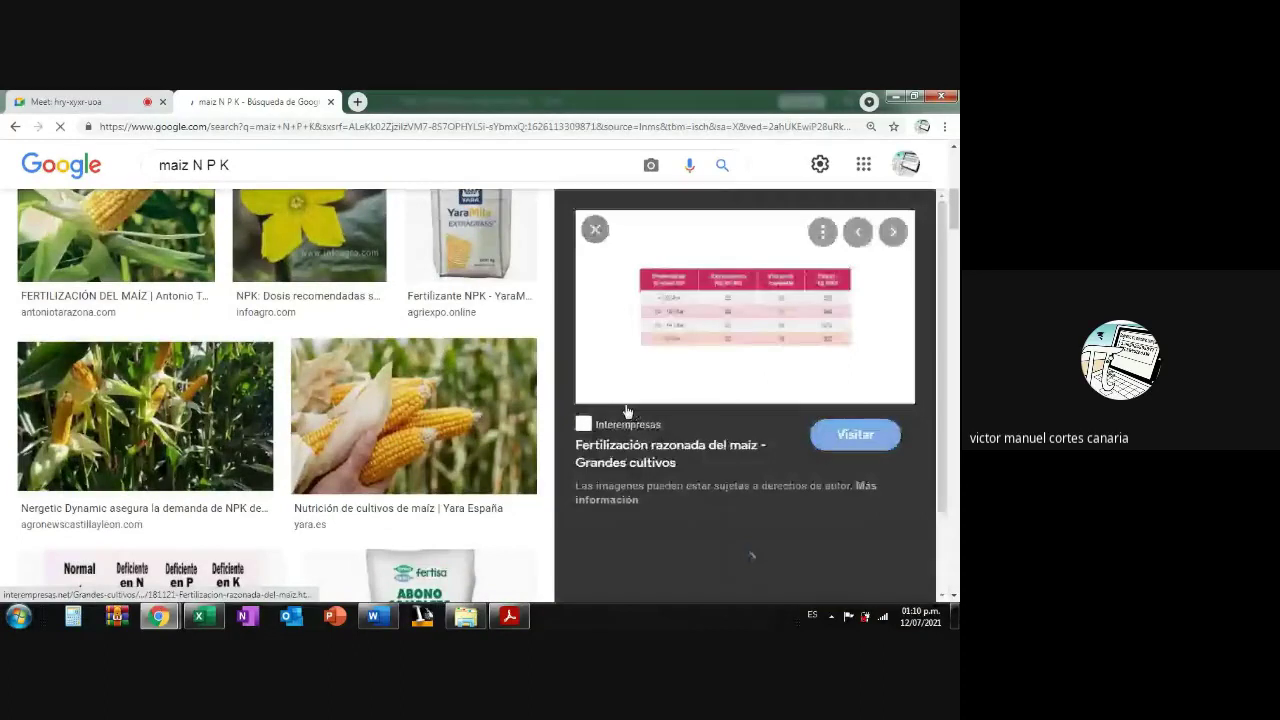
scroll(278, 388, "down", 2)
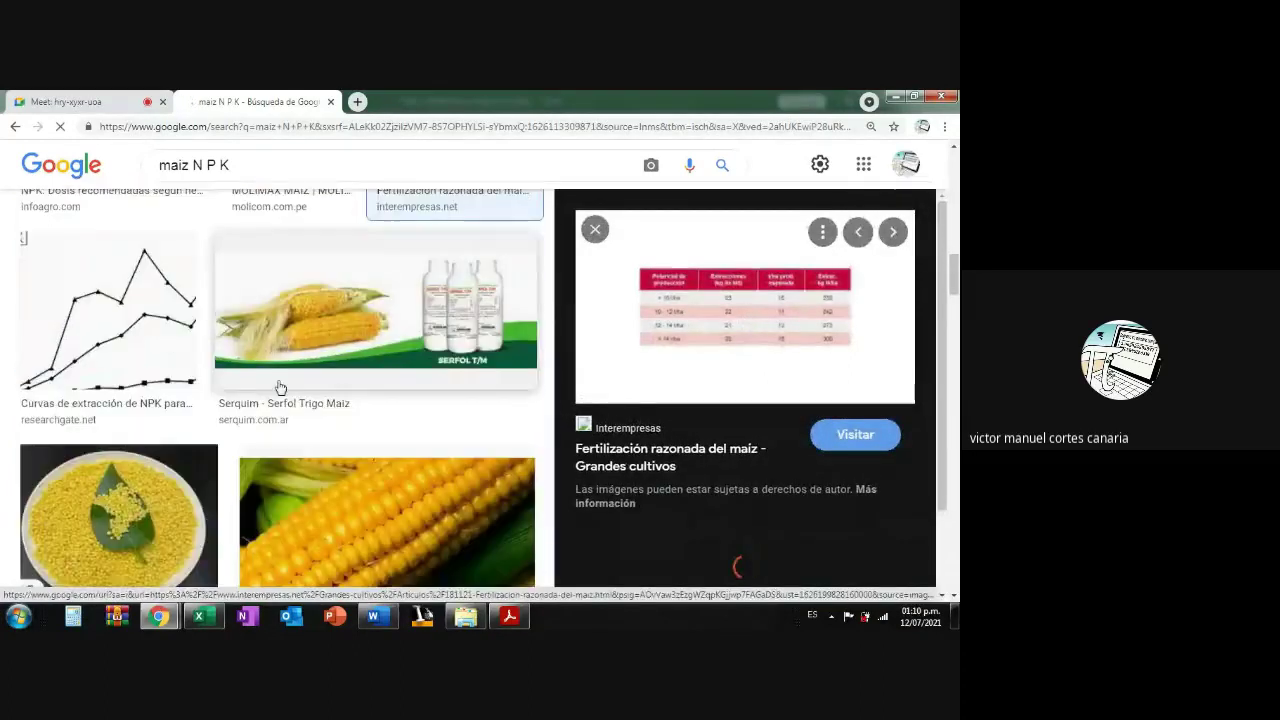
scroll(276, 387, "down", 4)
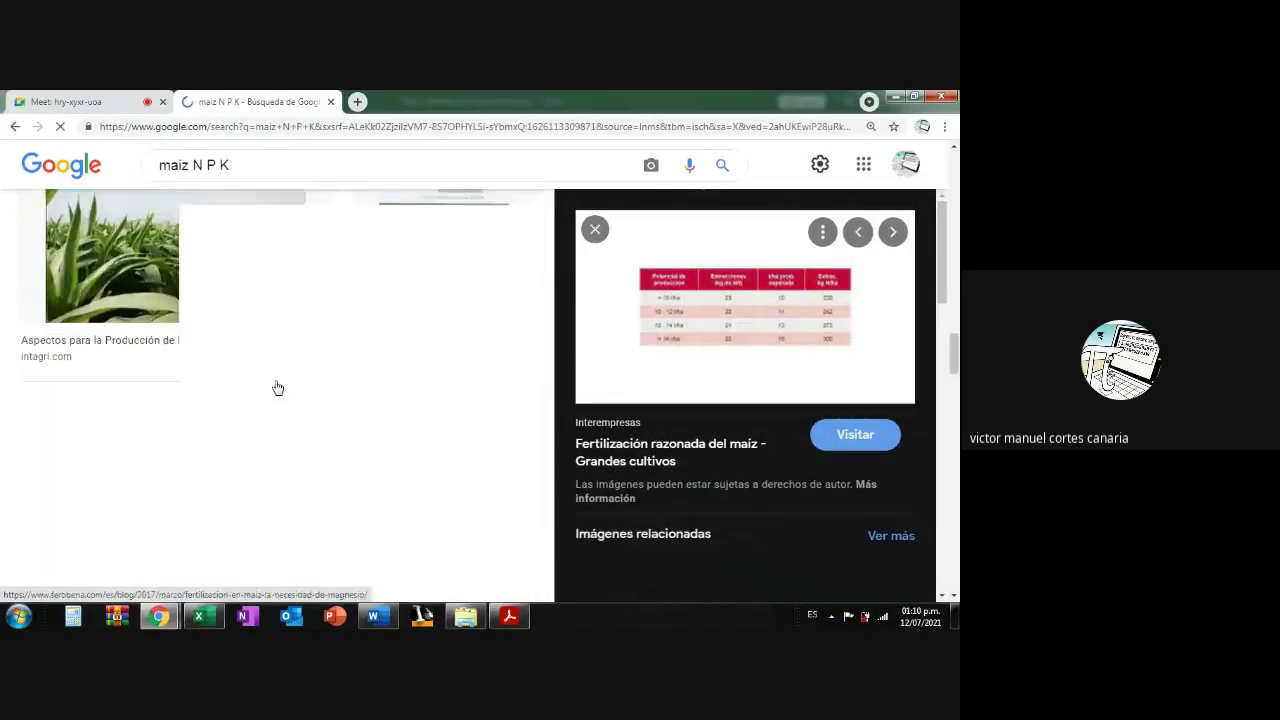
scroll(316, 425, "up", 10)
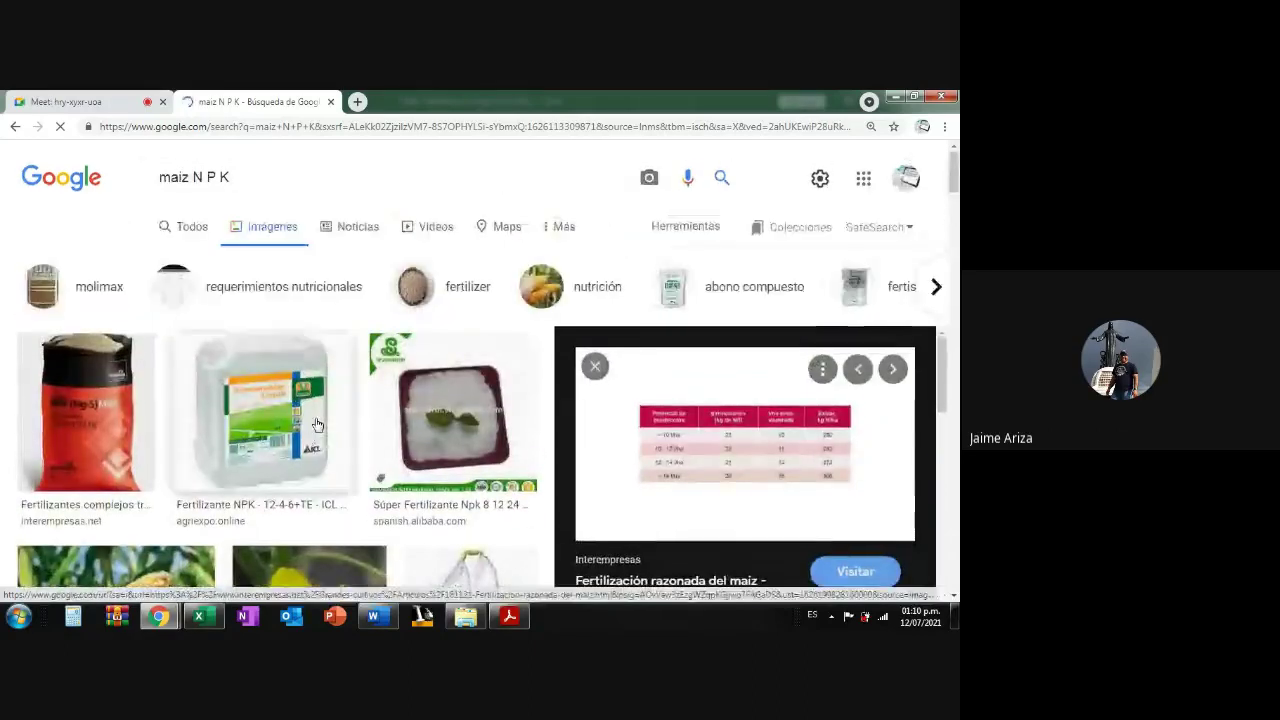
Filter the images by "requerimientos nutricionales" and preview the Agromática table "Necesidades de Abonado de los Cultivos".
left_click(258, 288)
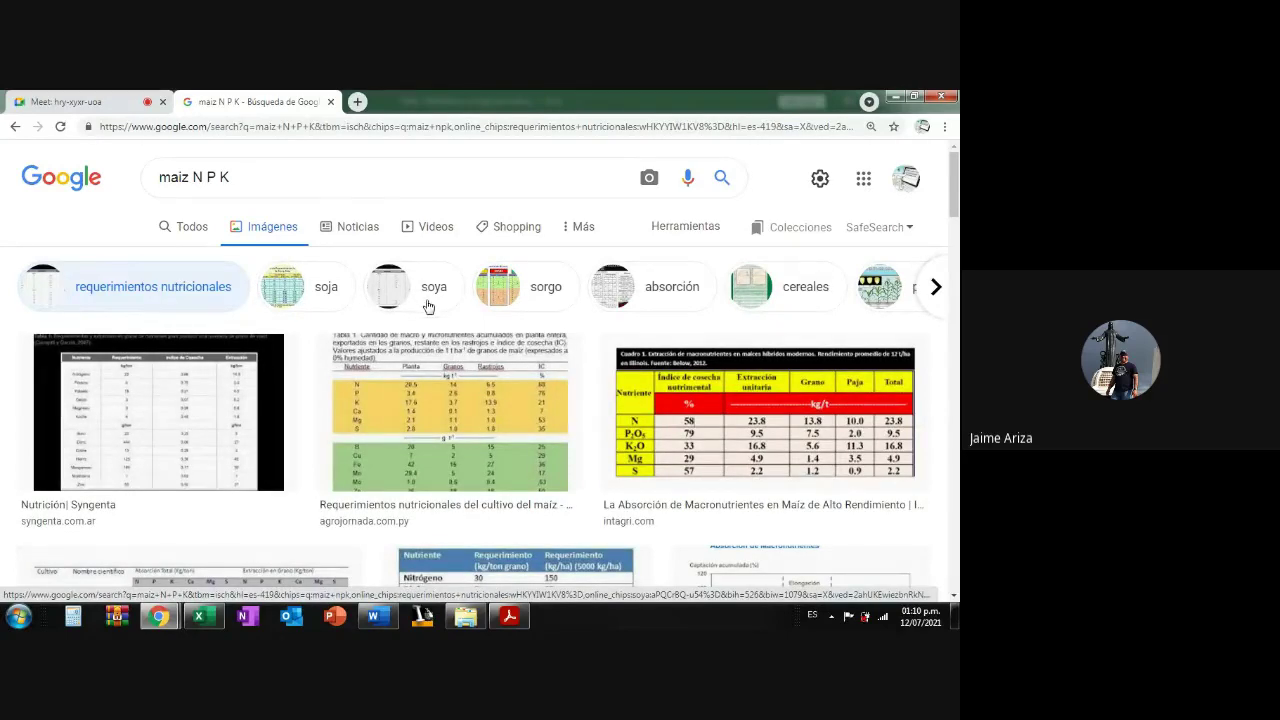
scroll(290, 494, "down", 3)
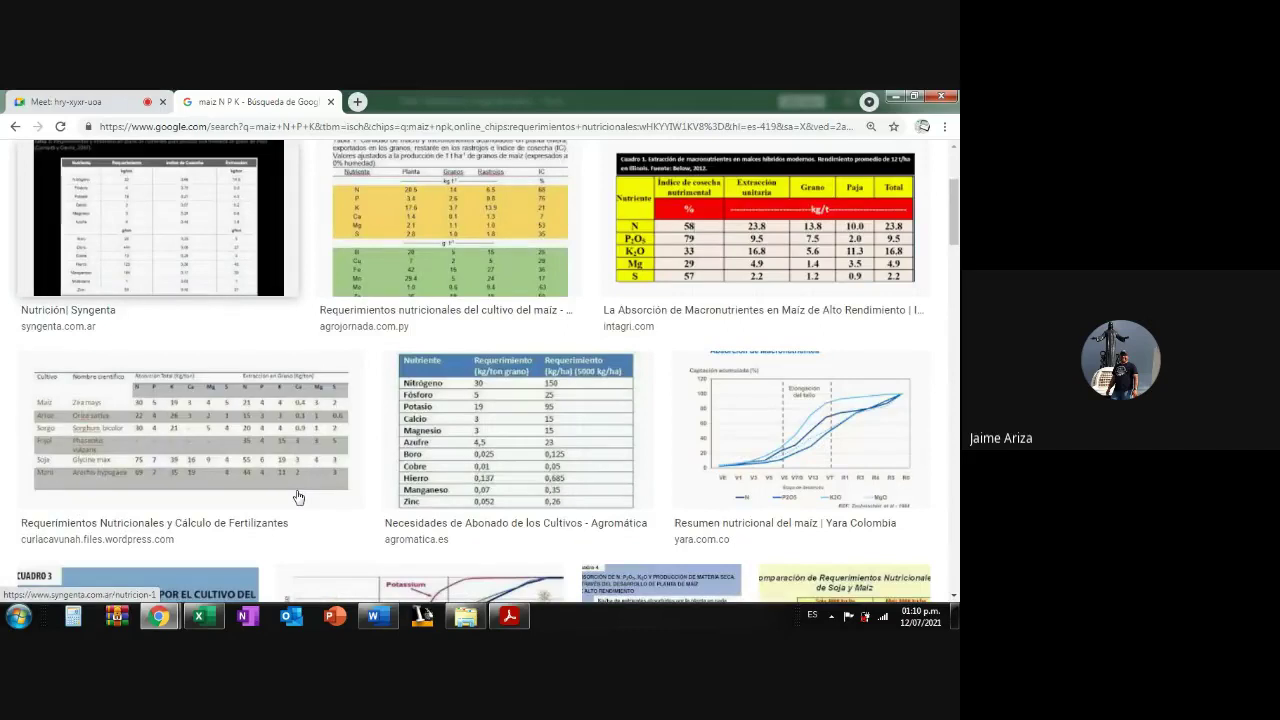
scroll(300, 495, "down", 1)
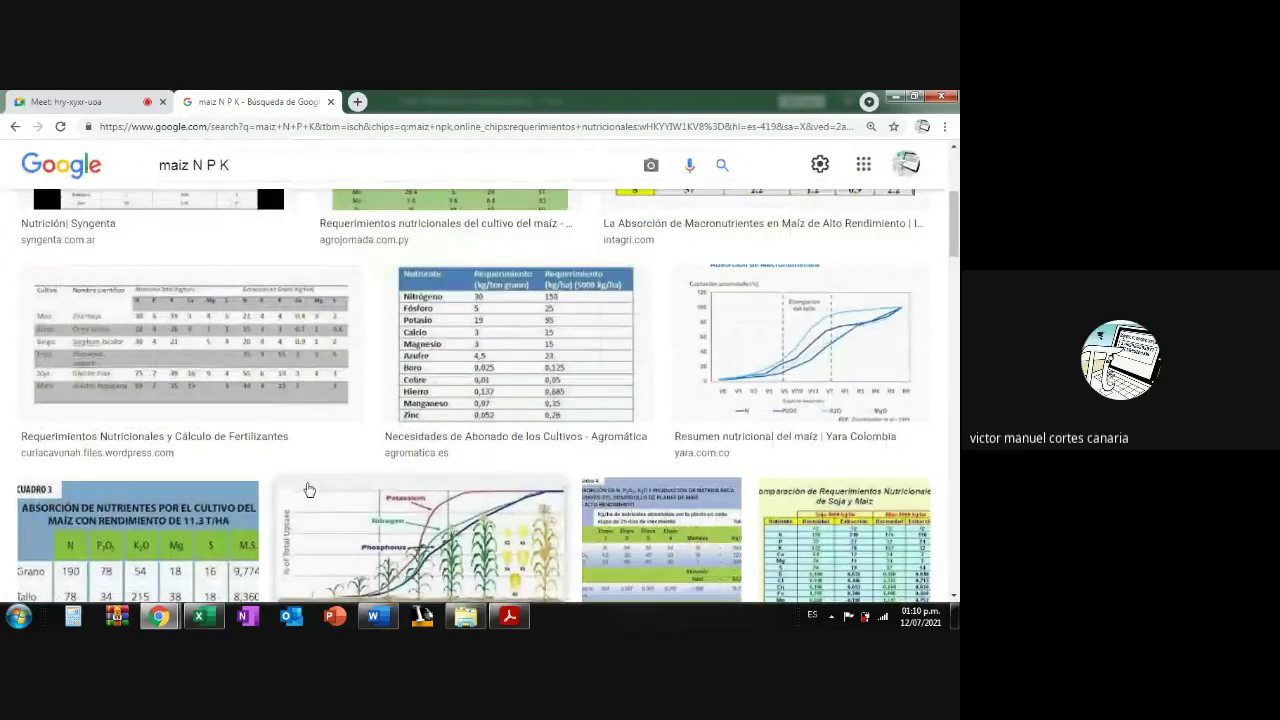
left_click(540, 345)
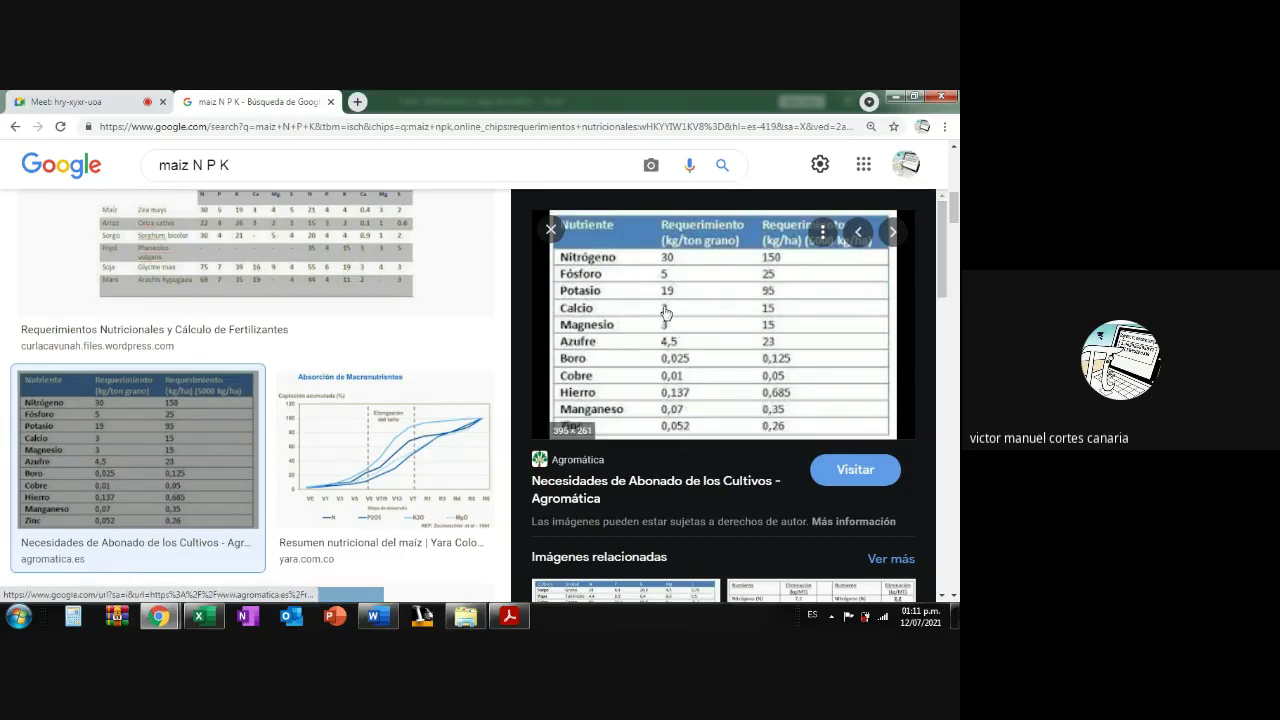
Open the Agromática source page of the previewed table and skim its nutrient requirement tables for the different crops.
left_click(670, 352)
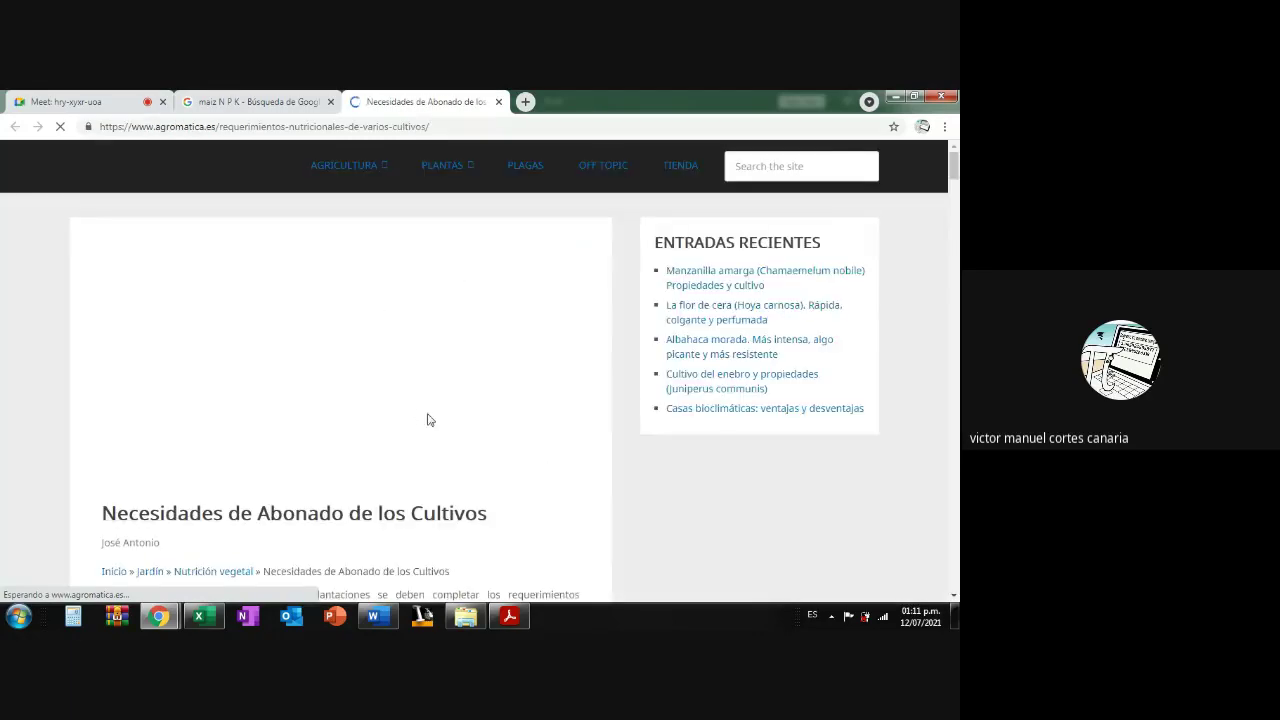
scroll(451, 417, "down", 2)
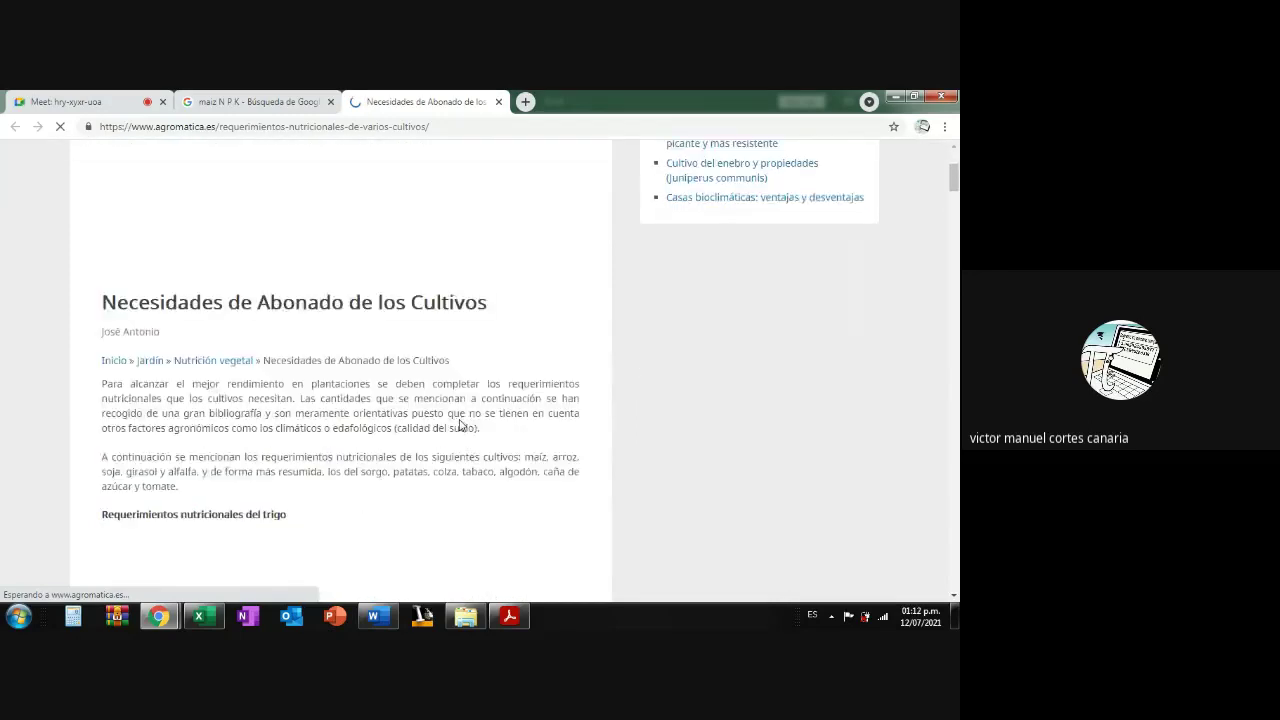
scroll(462, 424, "down", 2)
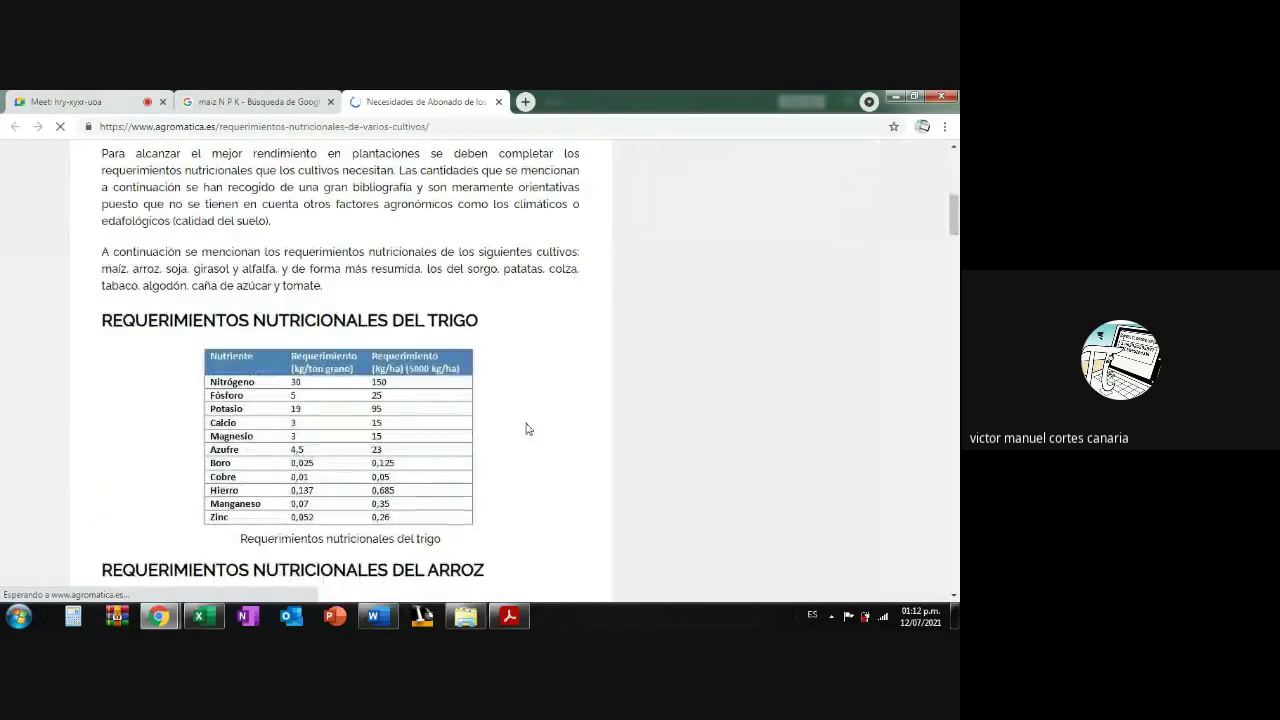
scroll(380, 410, "down", 3)
scroll(417, 402, "down", 6)
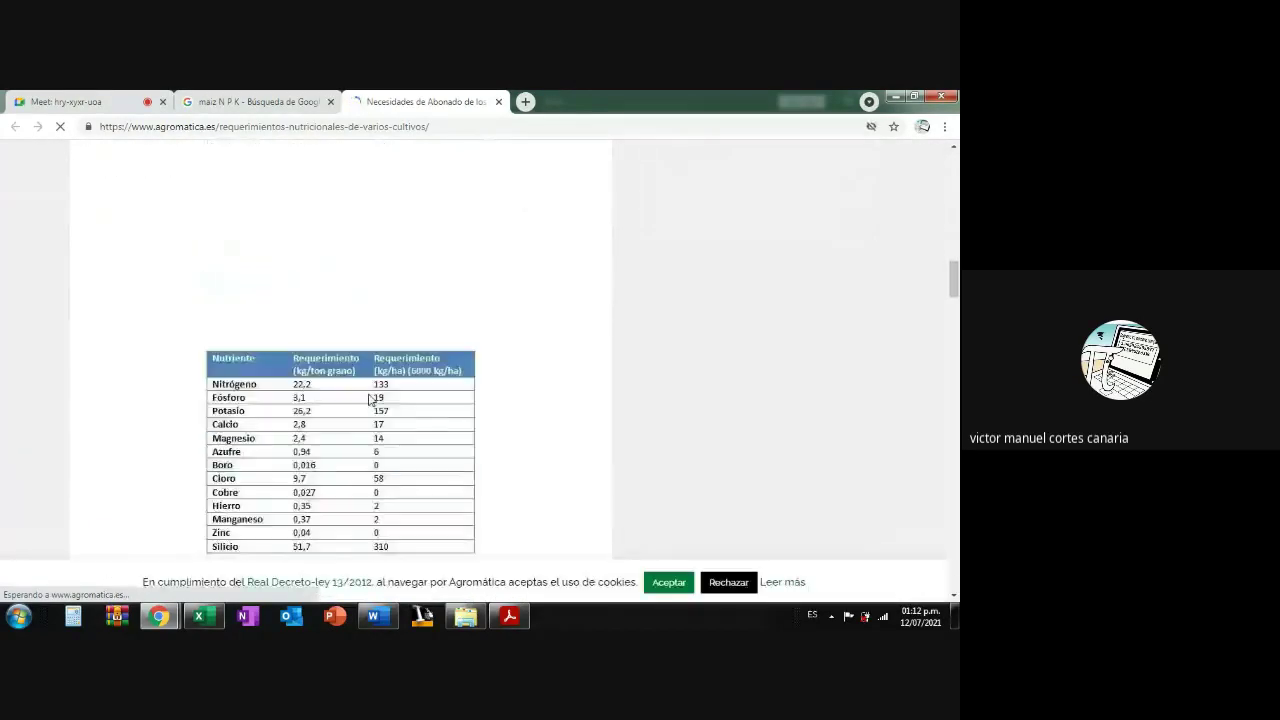
scroll(370, 400, "down", 6)
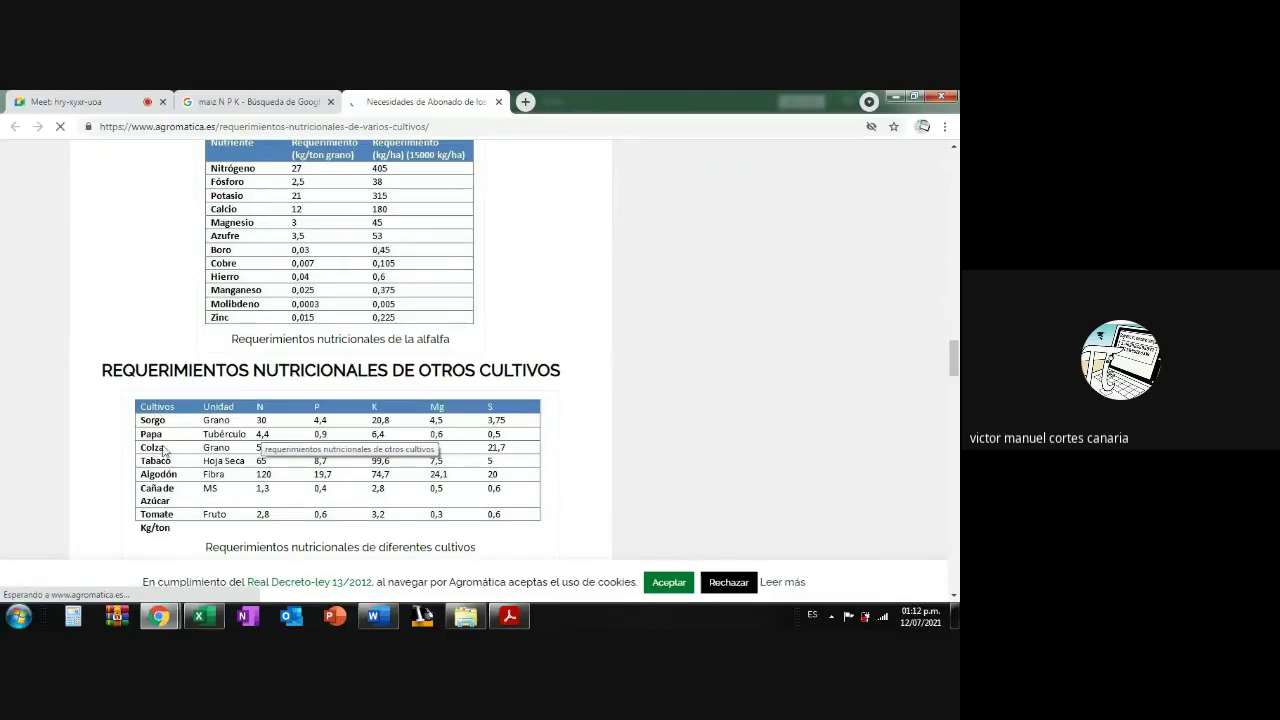
scroll(230, 470, "down", 10)
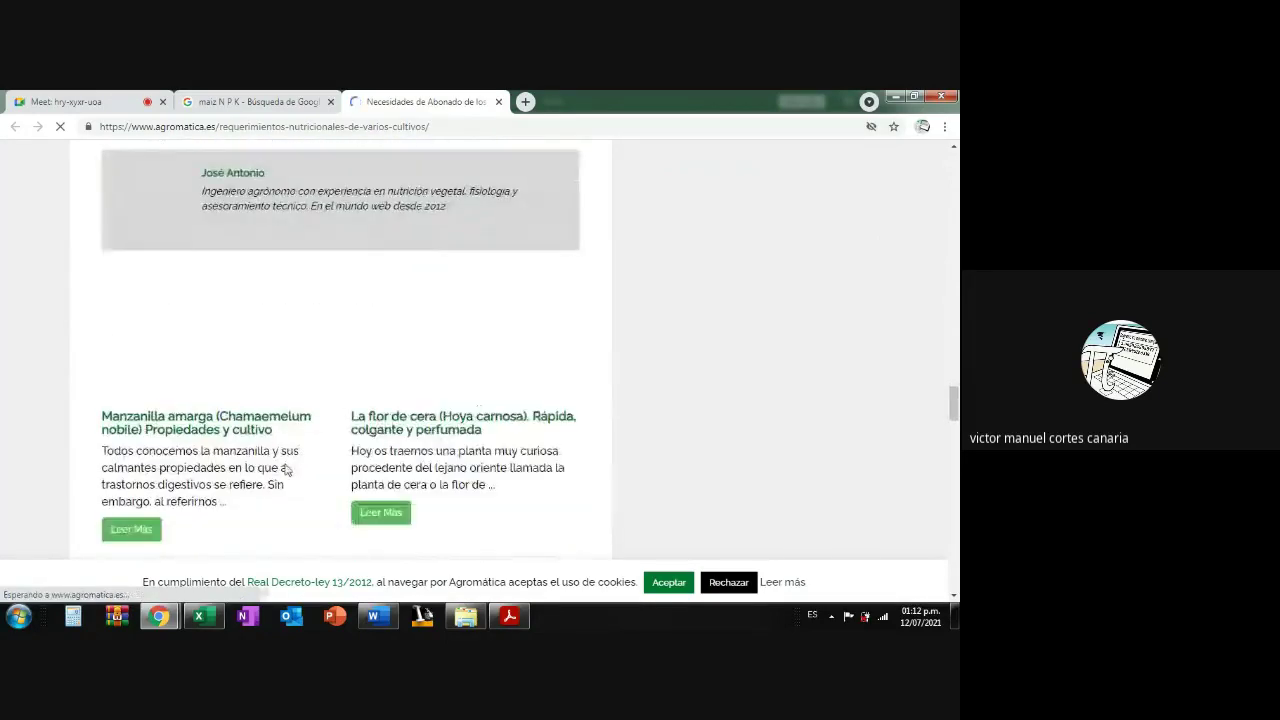
Review the requirement tables in reverse order, from other crops through sunflower and rice back to wheat.
scroll(286, 464, "up", 8)
scroll(290, 470, "up", 1)
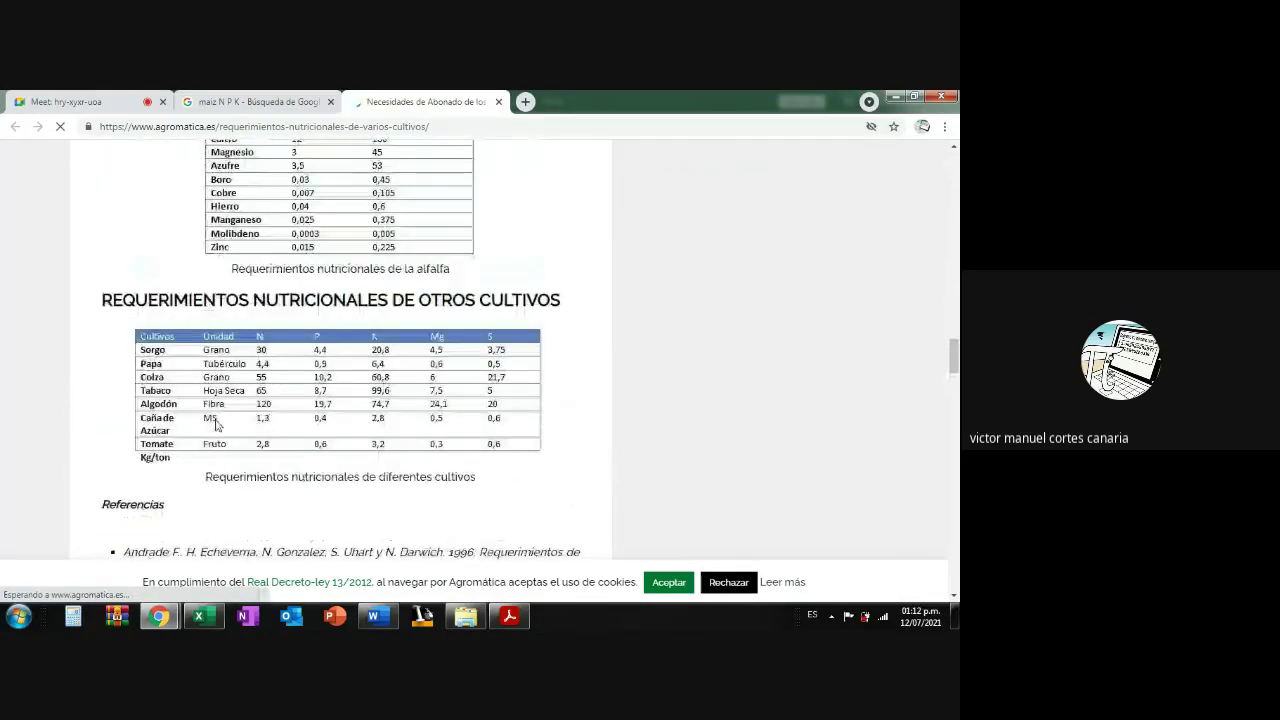
scroll(280, 440, "up", 3)
scroll(395, 405, "up", 5)
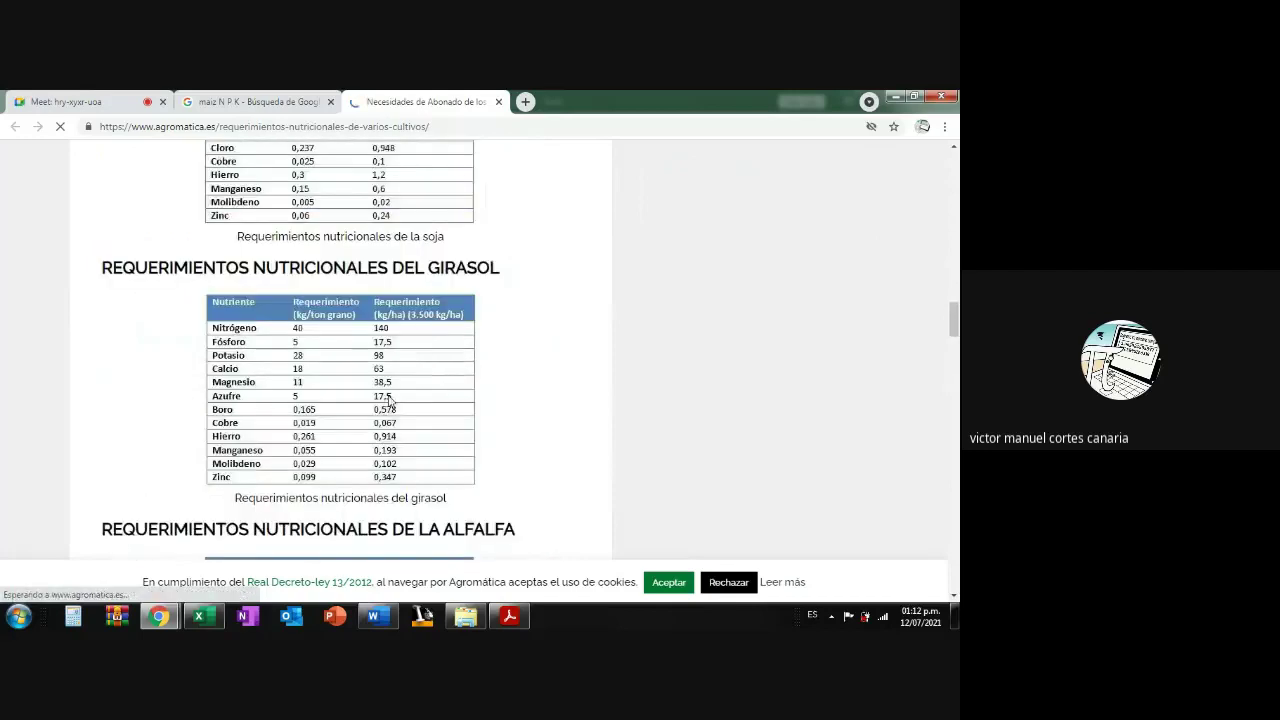
scroll(388, 400, "up", 7)
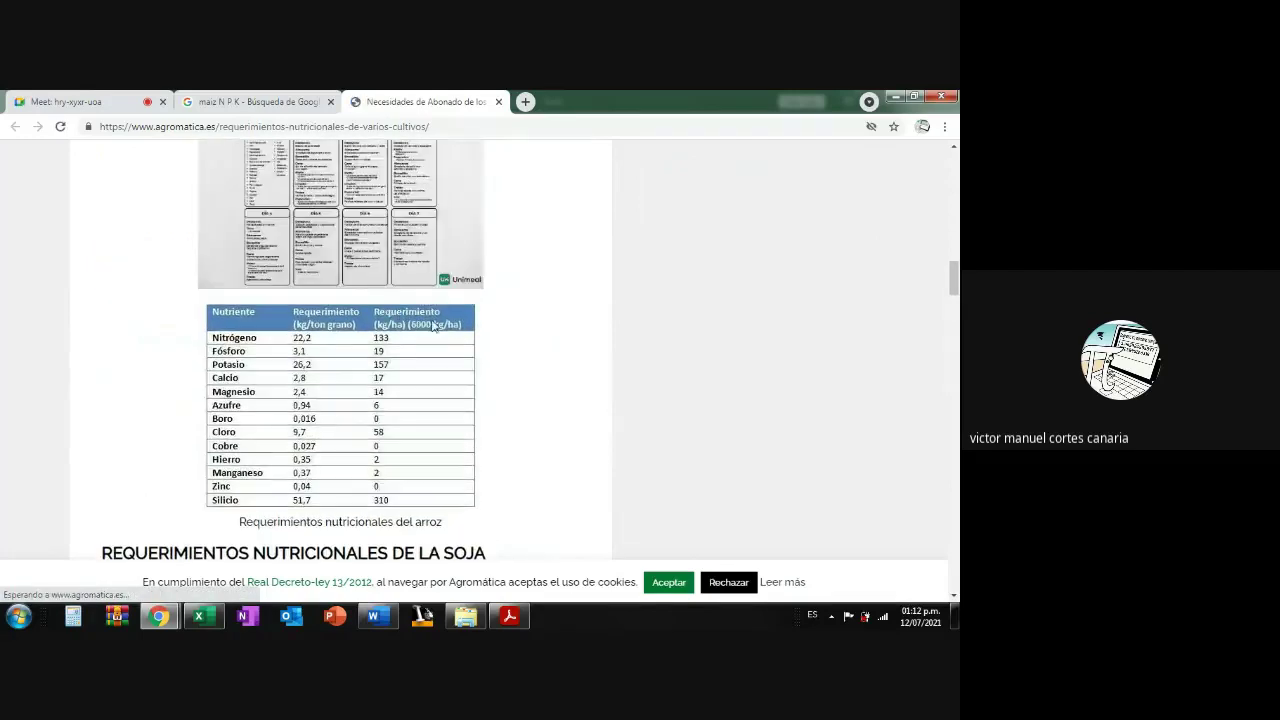
scroll(432, 325, "up", 5)
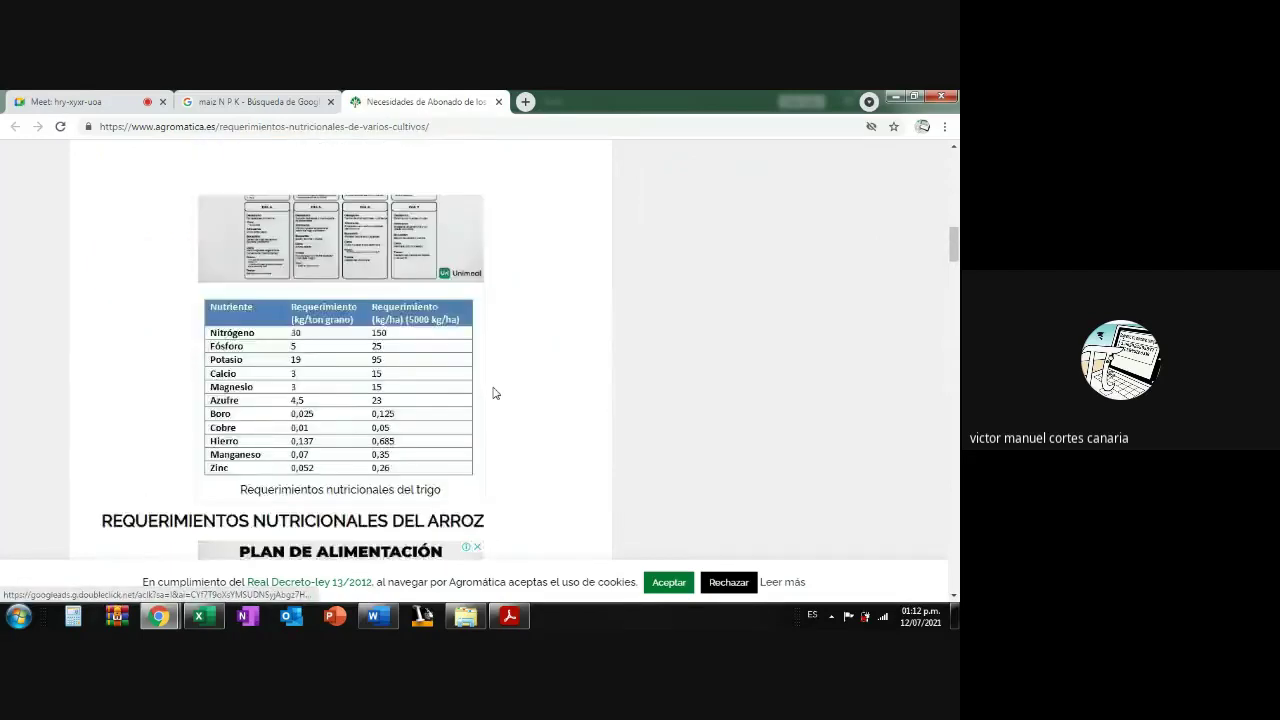
Examine the wheat nutrient requirement table at a larger page zoom, focusing on the kg/ha requirement for nitrogen.
scroll(430, 390, "up", 5)
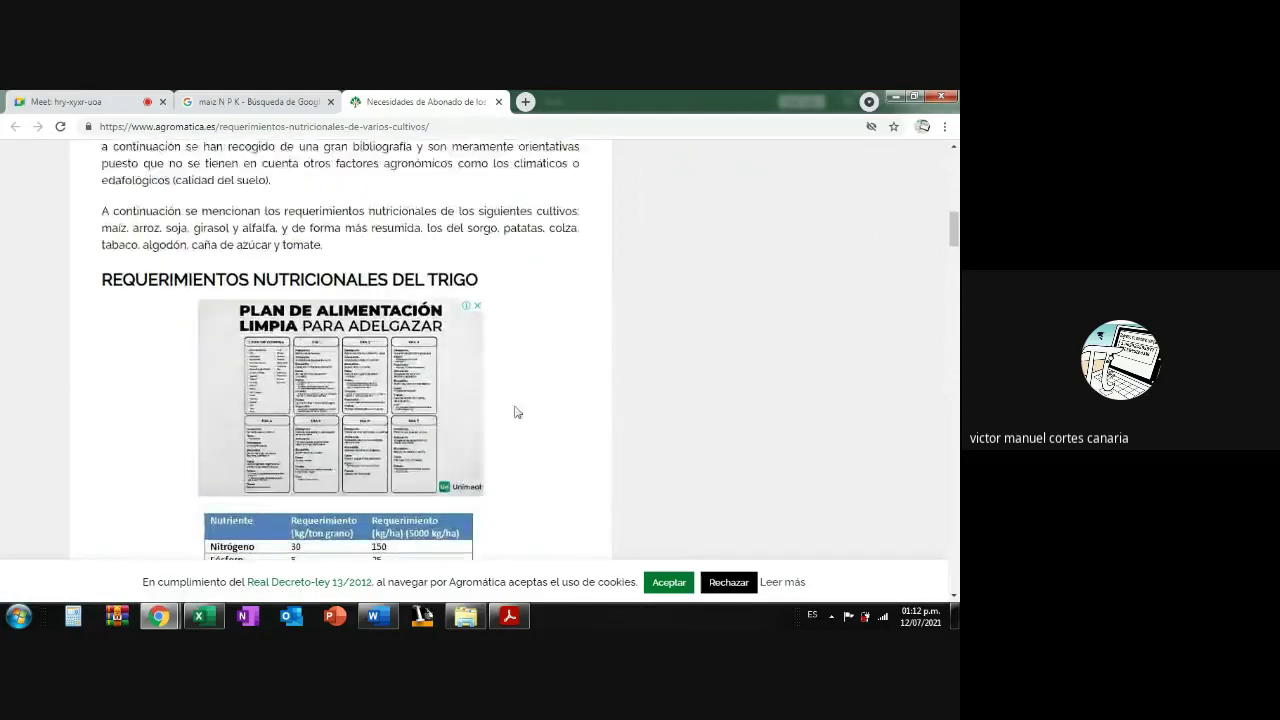
scroll(423, 394, "down", 4)
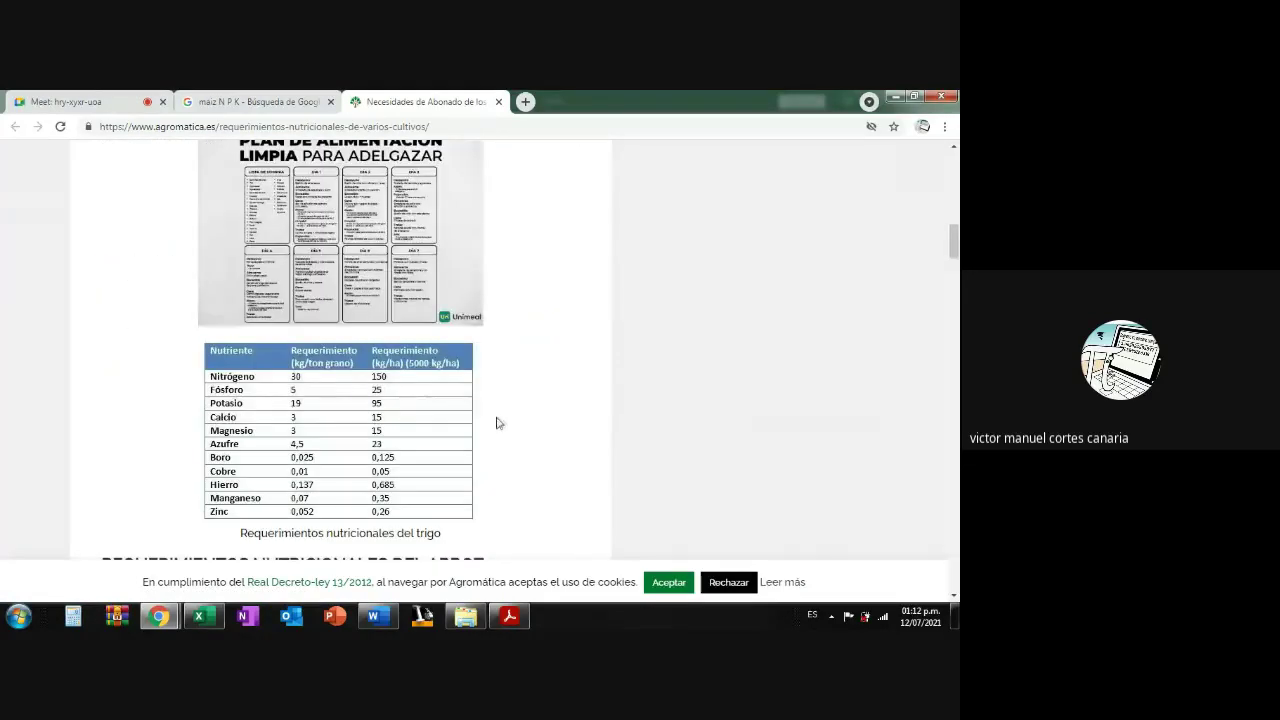
scroll(494, 422, "down", 1)
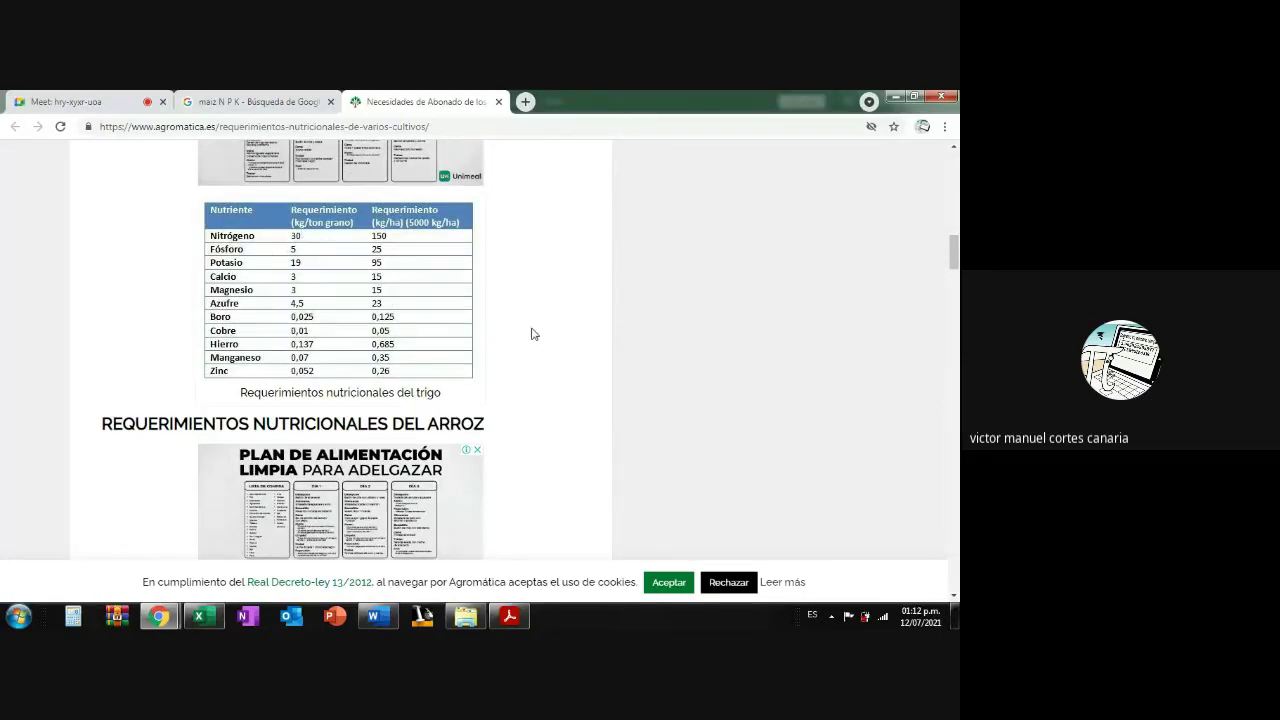
key("ctrl+plus")
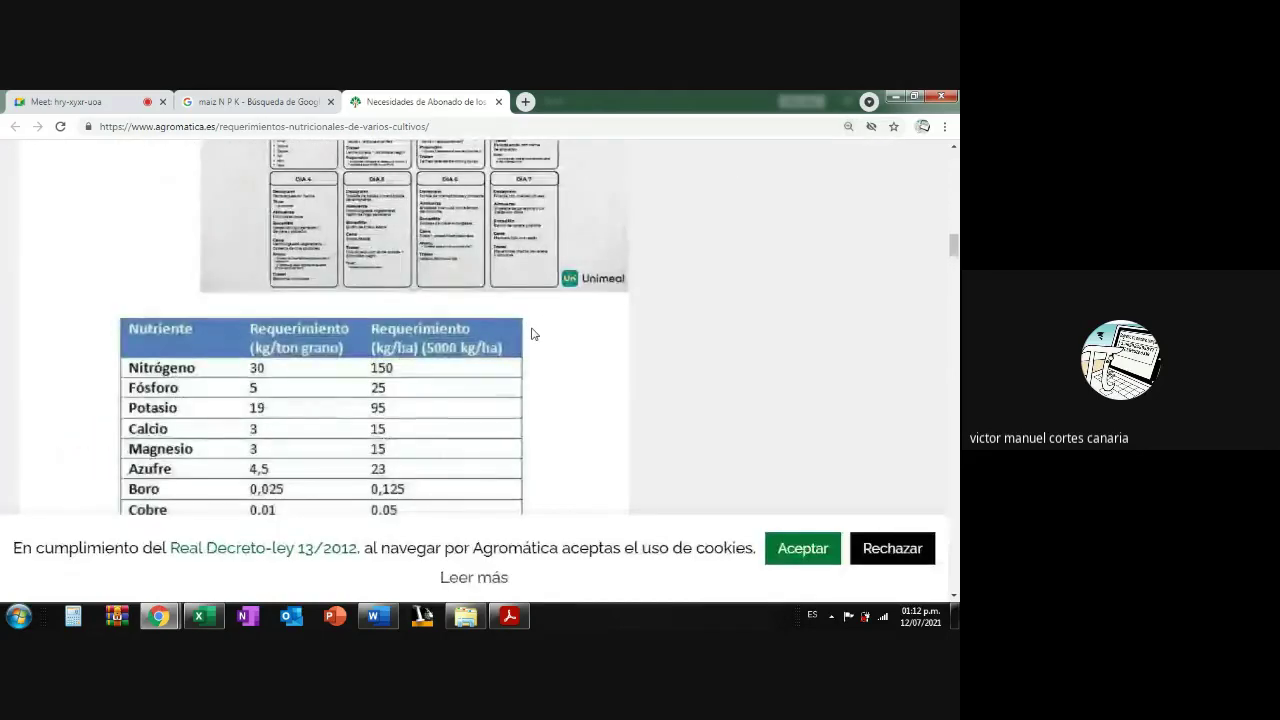
scroll(508, 344, "down", 1)
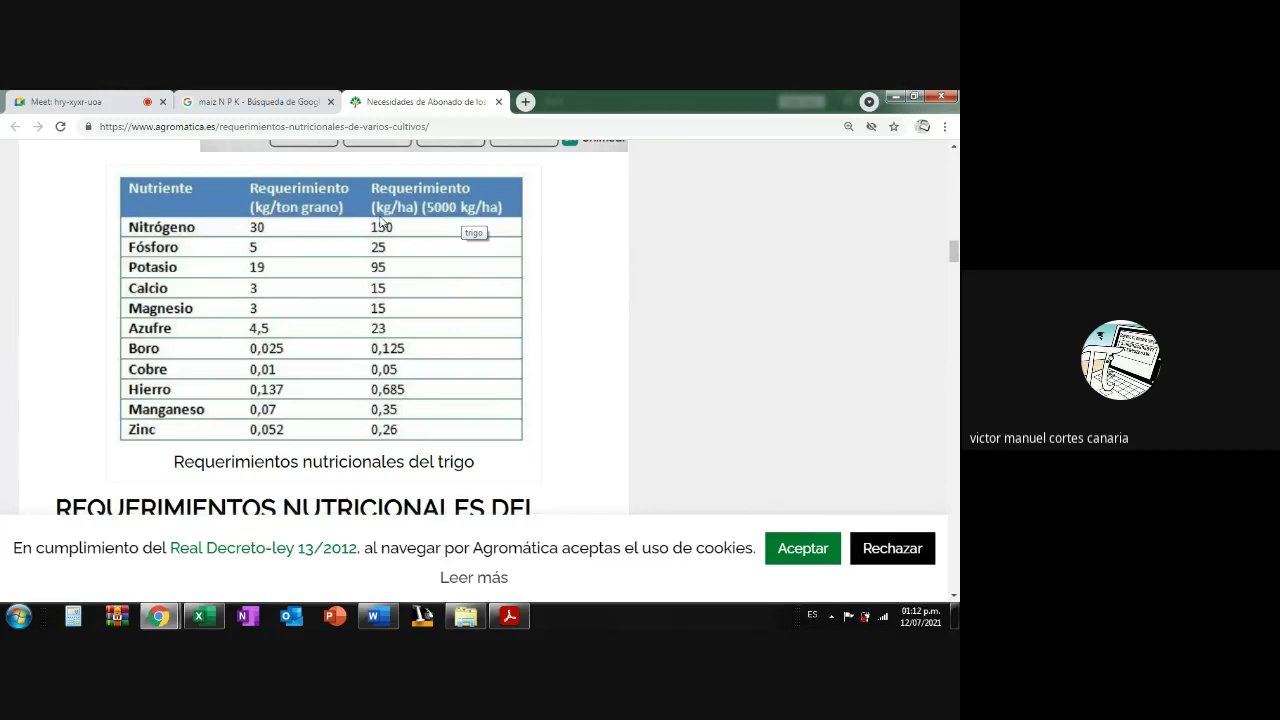
left_click_drag(362, 230, 390, 218)
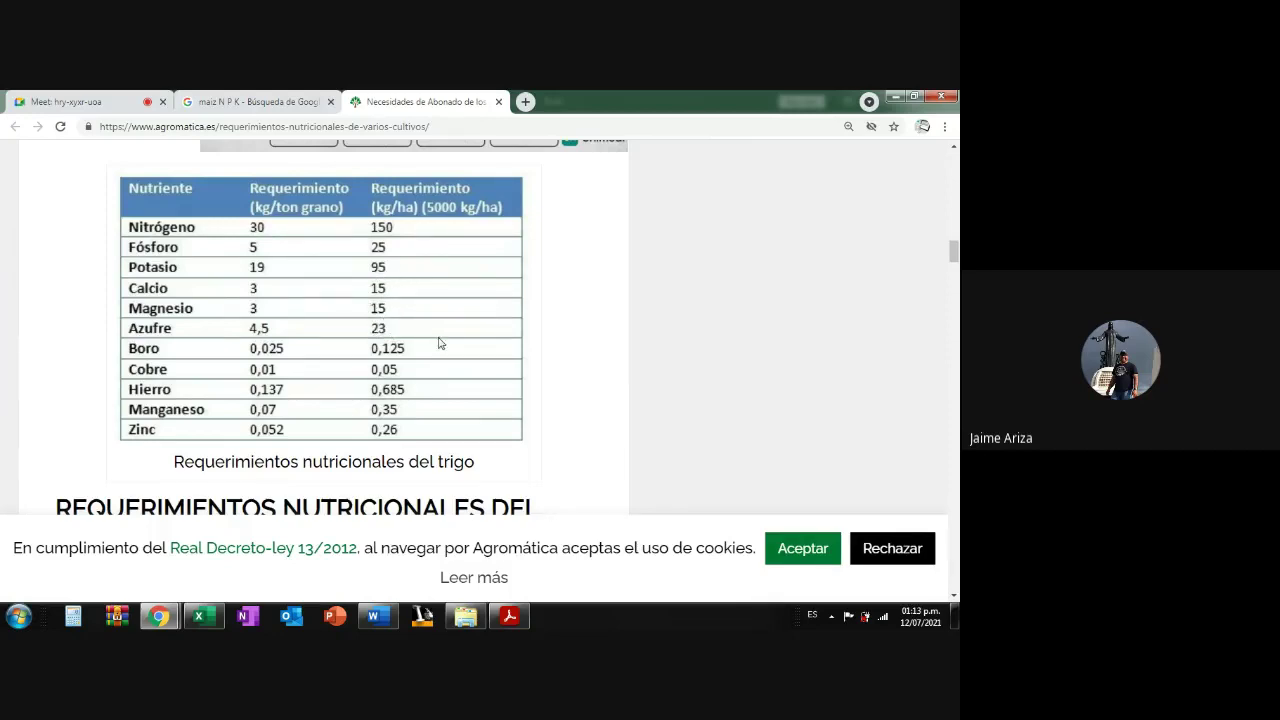
scroll(427, 362, "up", 1)
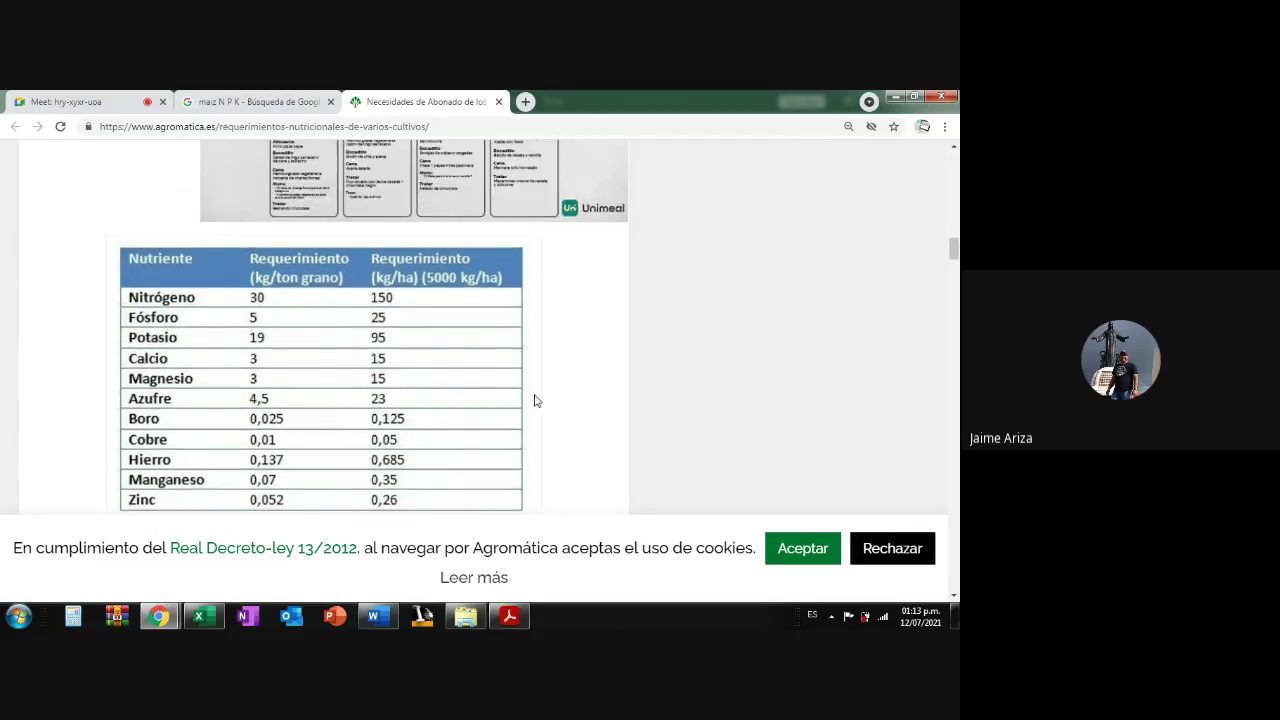
scroll(431, 410, "down", 1)
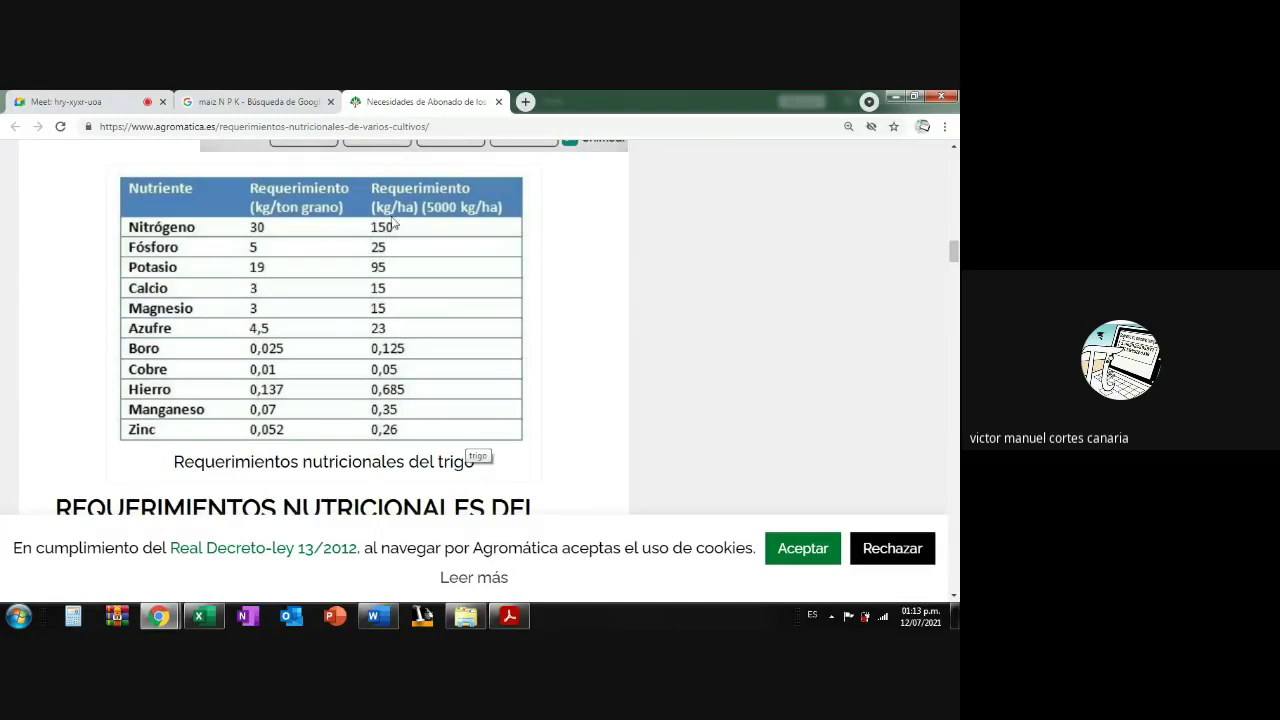
Switch to Excel, highlight the "Requerido por cultivo" values from nitrogen through copper, and return to the Agromática page in Chrome.
left_click(200, 617)
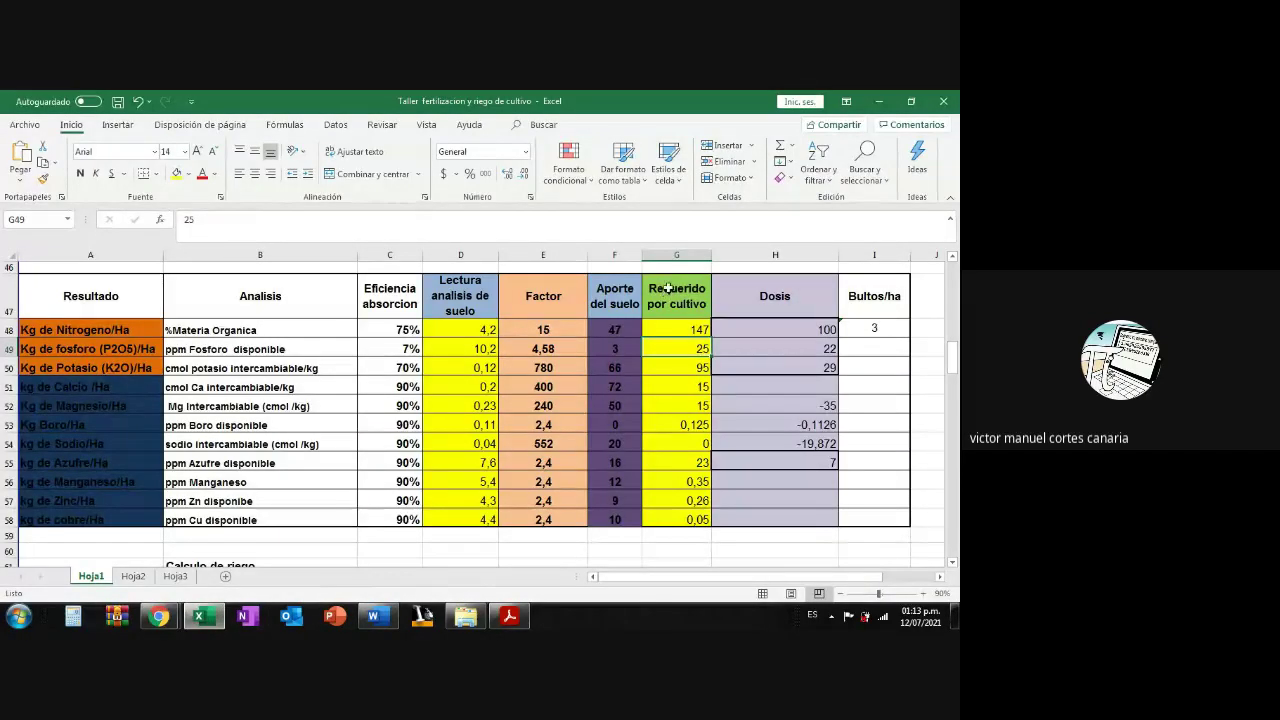
left_click_drag(672, 319, 669, 513)
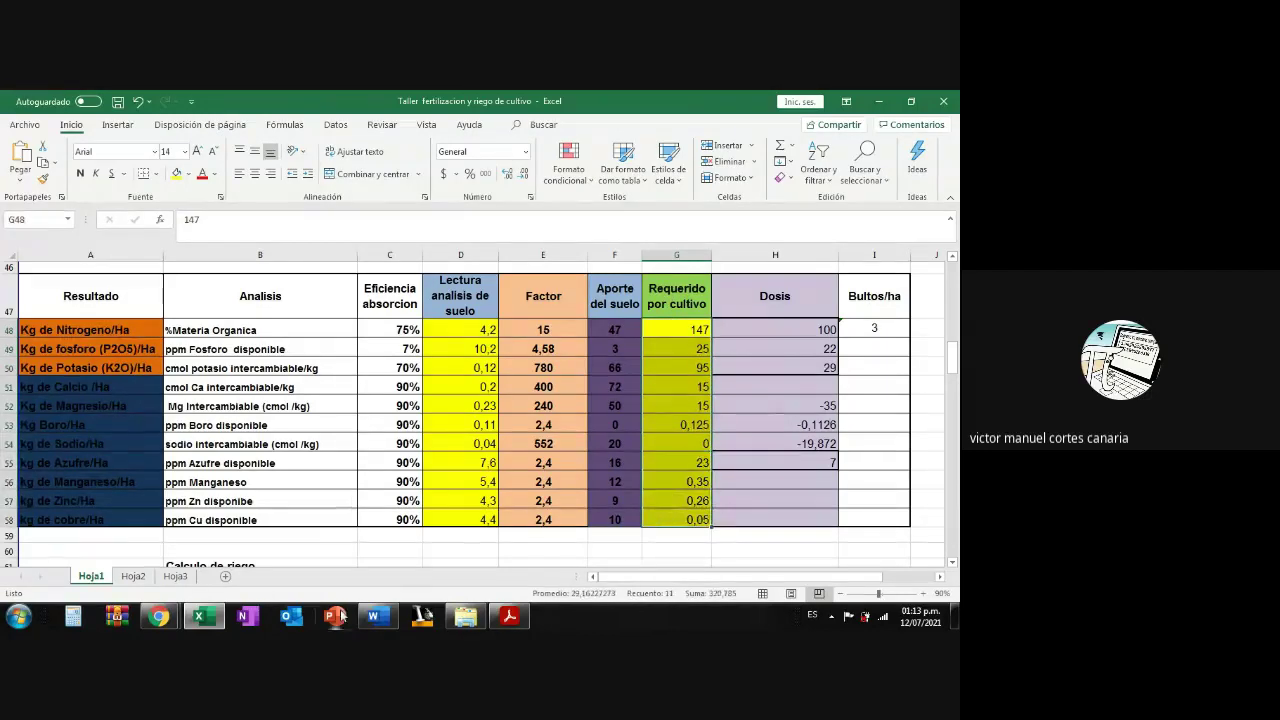
mouse_move(160, 615)
left_click(137, 578)
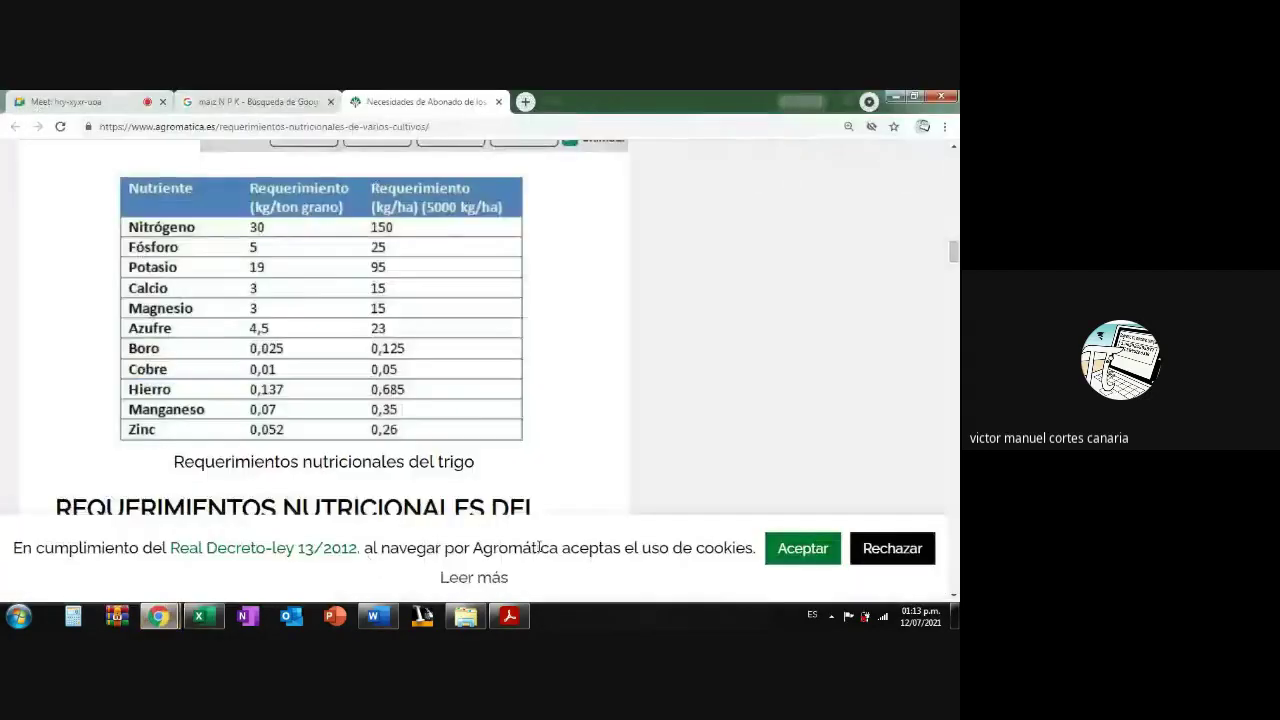
Return to the "maiz N P K" image results and preview the AgroSíntesis table on maize nutrient absorption at 11.3 t/ha.
scroll(300, 350, "up", 5)
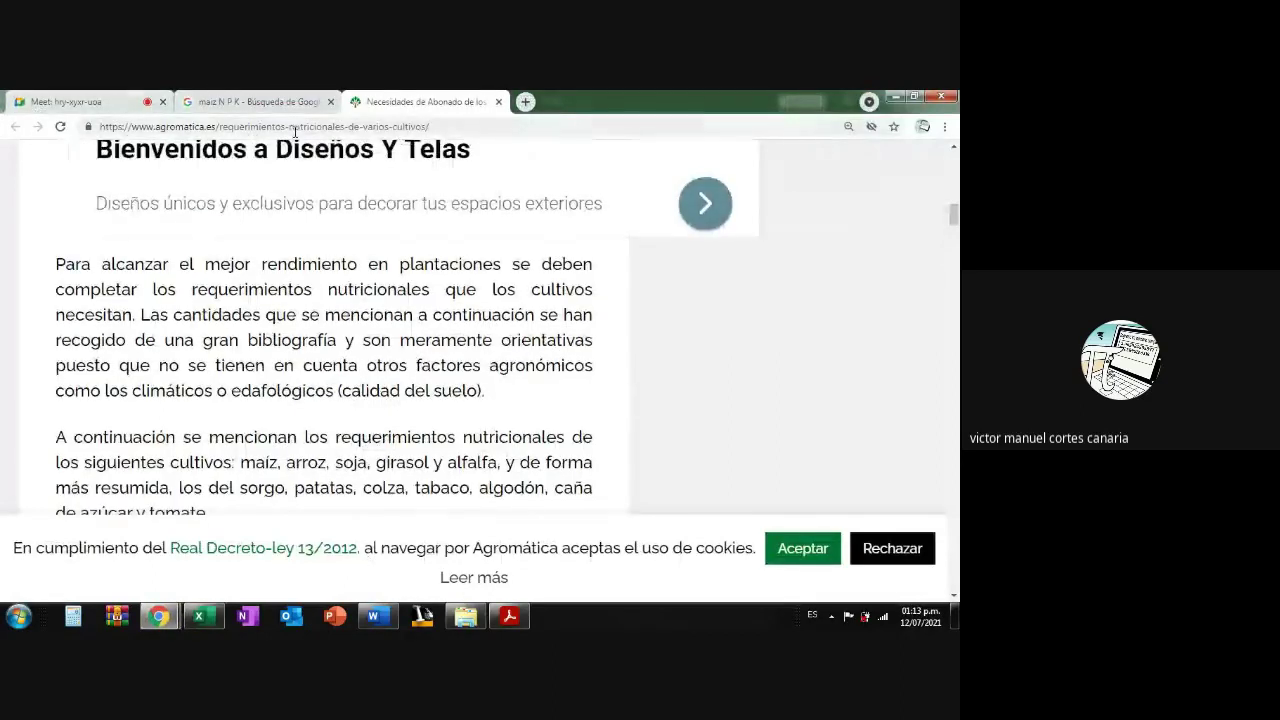
left_click(255, 101)
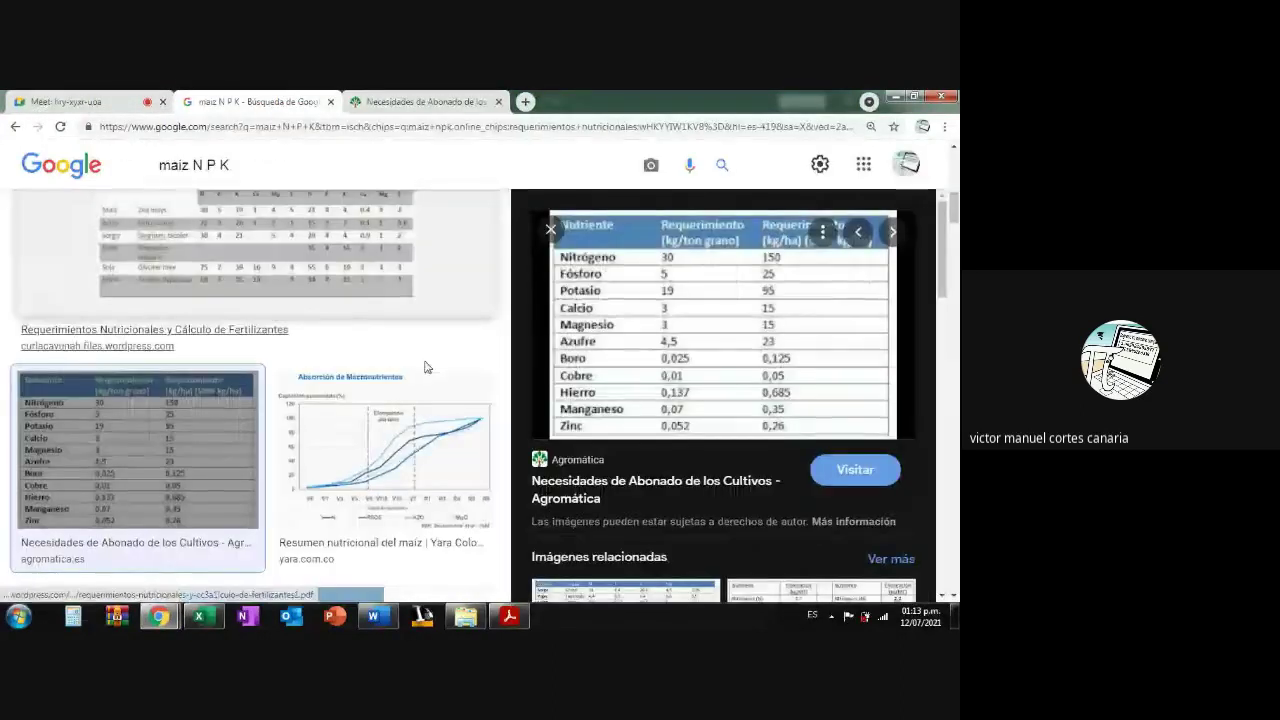
scroll(420, 365, "down", 5)
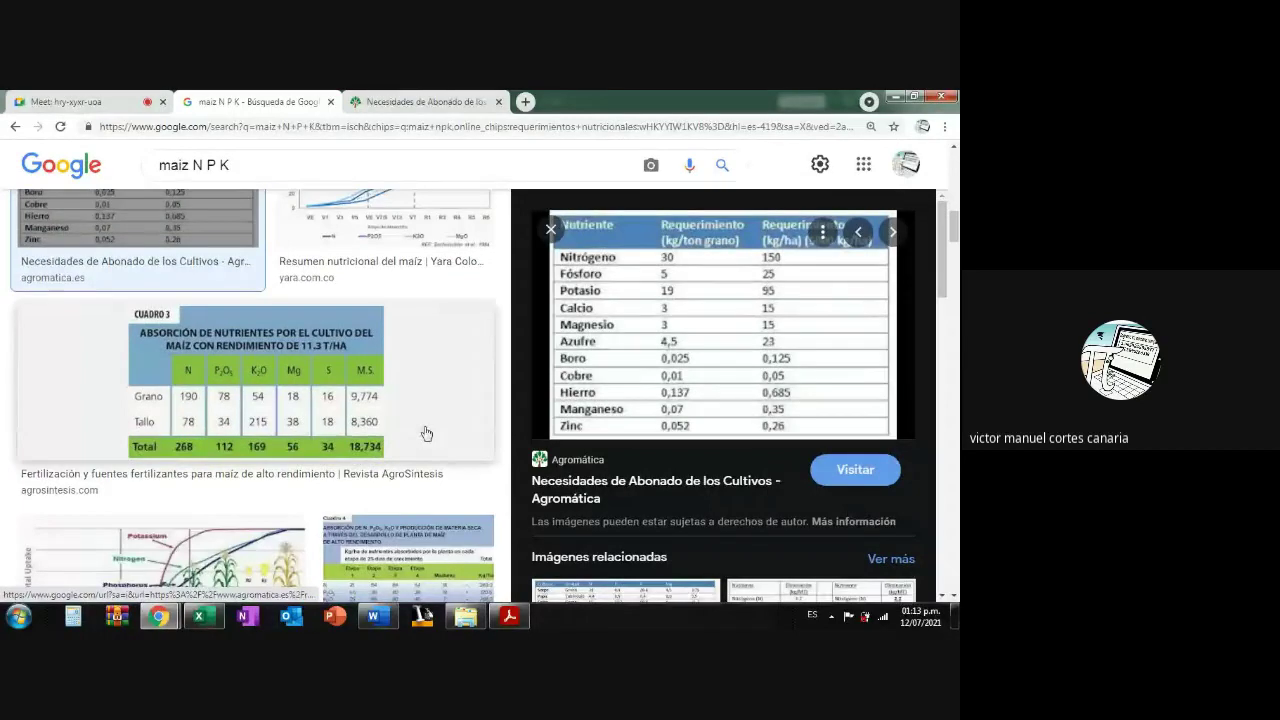
left_click(268, 402)
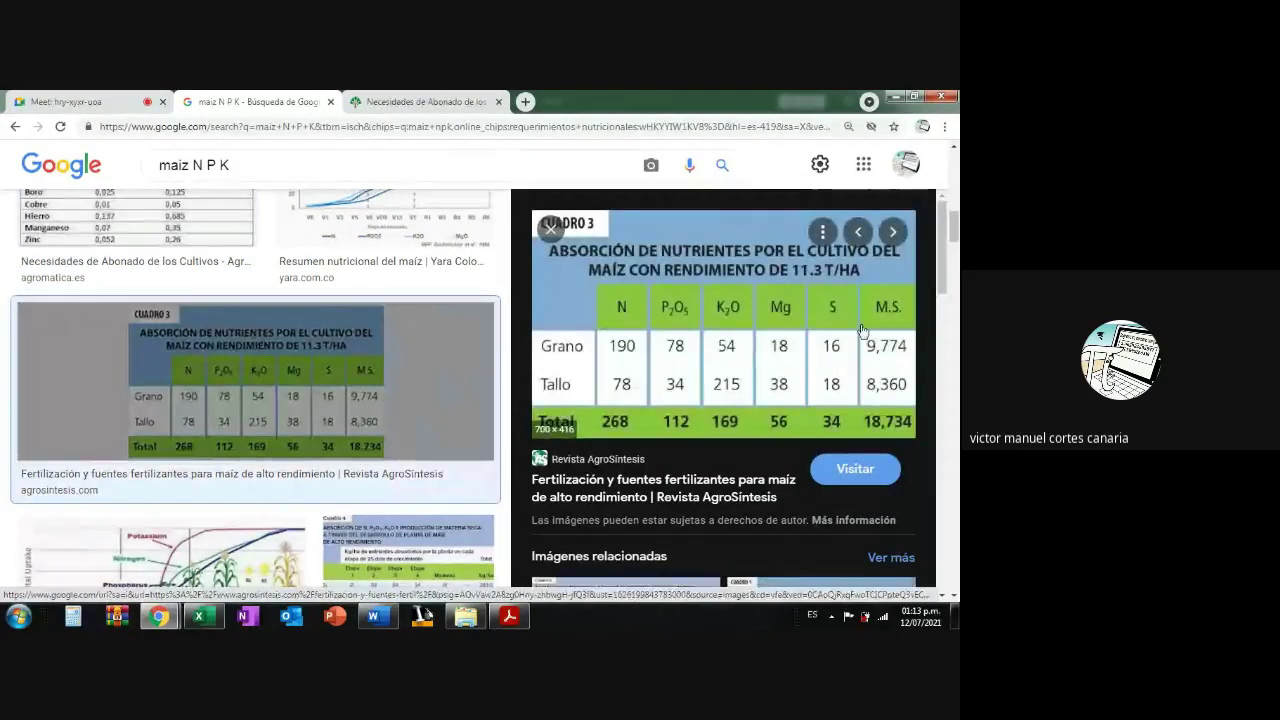
Open the AgroSíntesis source page of the previewed table in a new tab and close the Agromática page.
right_click(648, 357)
left_click(625, 386)
double_click(593, 371)
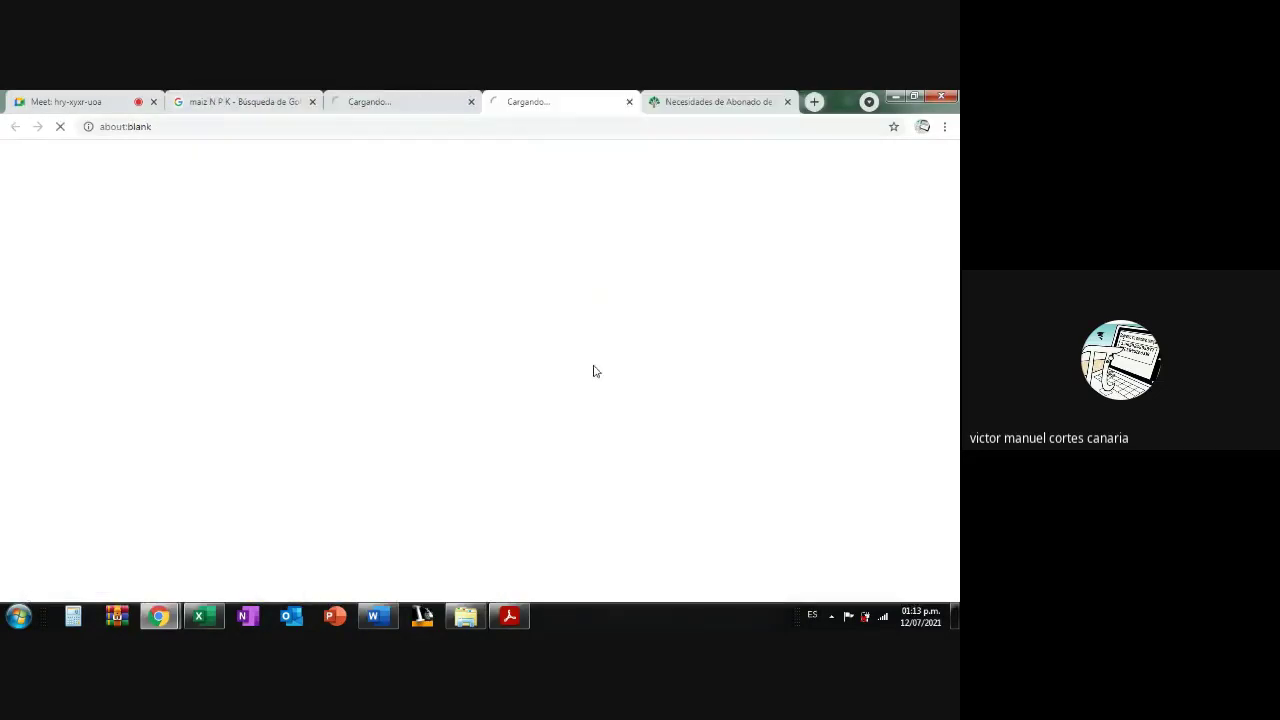
left_click(787, 102)
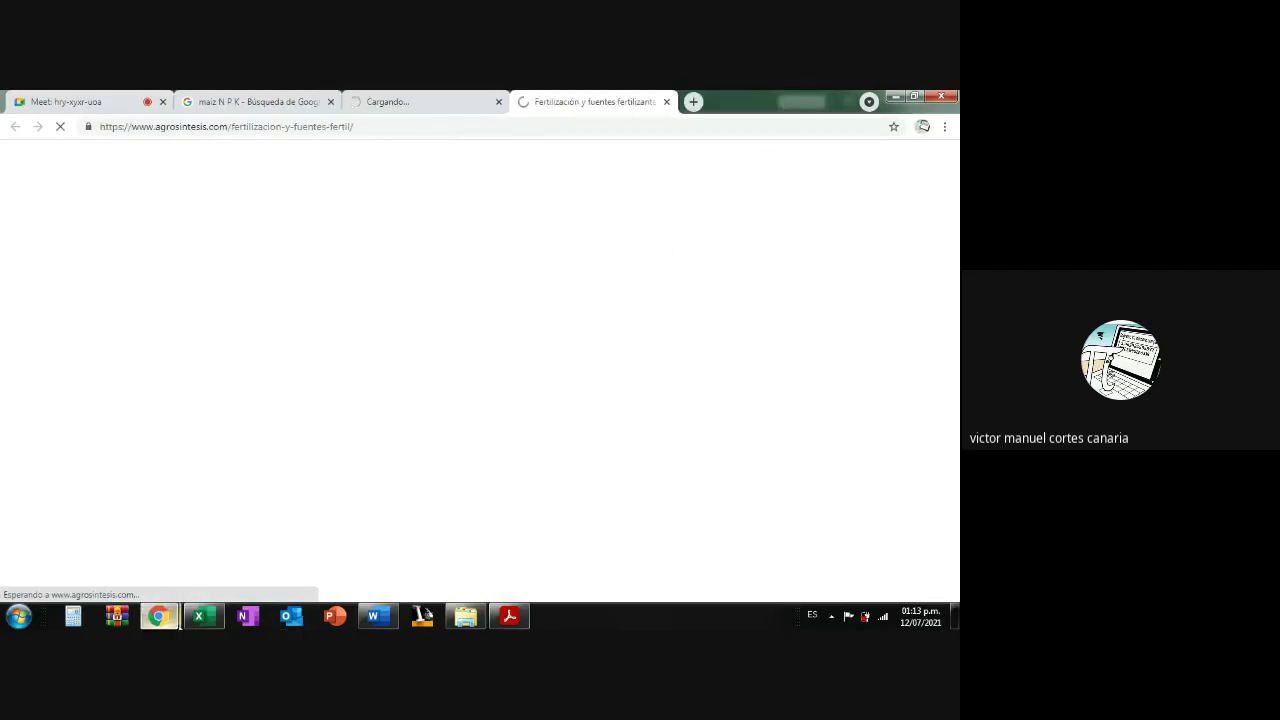
Switch to Excel, highlight the "Aporte del suelo" column from its heading through copper, and return to the AgroSíntesis page in Chrome.
left_click(165, 560)
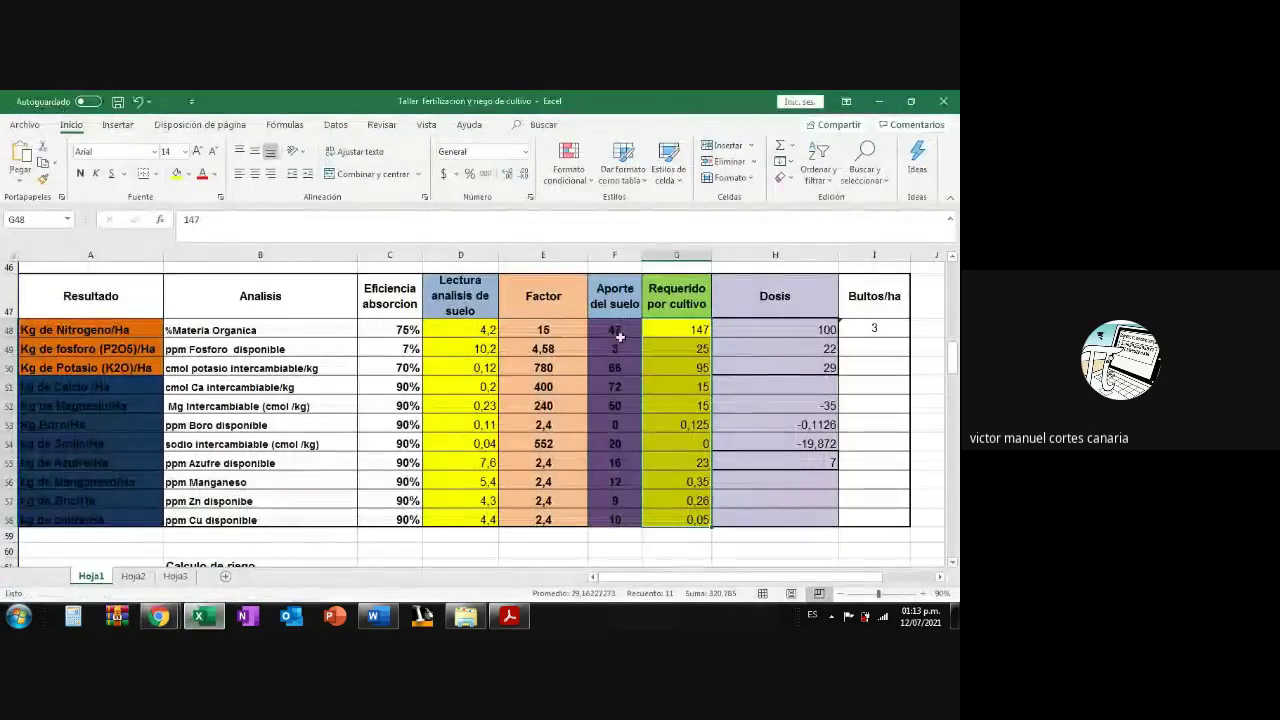
left_click_drag(605, 292, 600, 517)
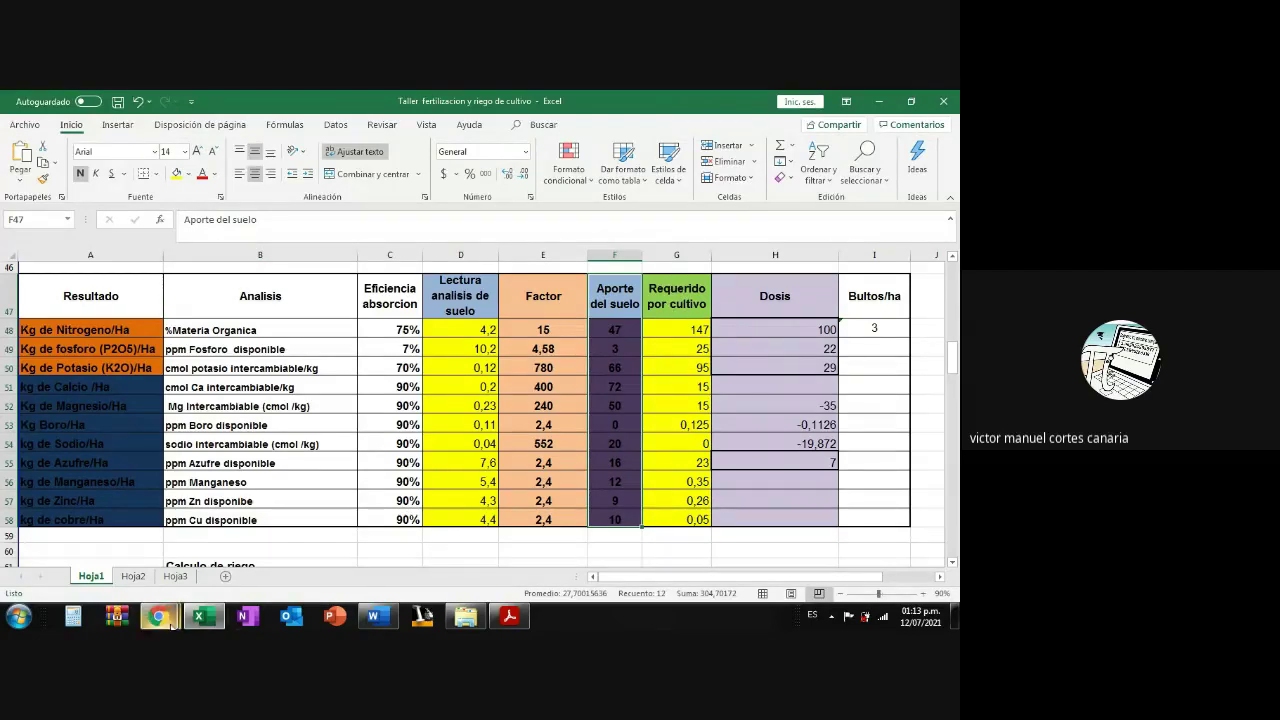
mouse_move(159, 616)
left_click(137, 566)
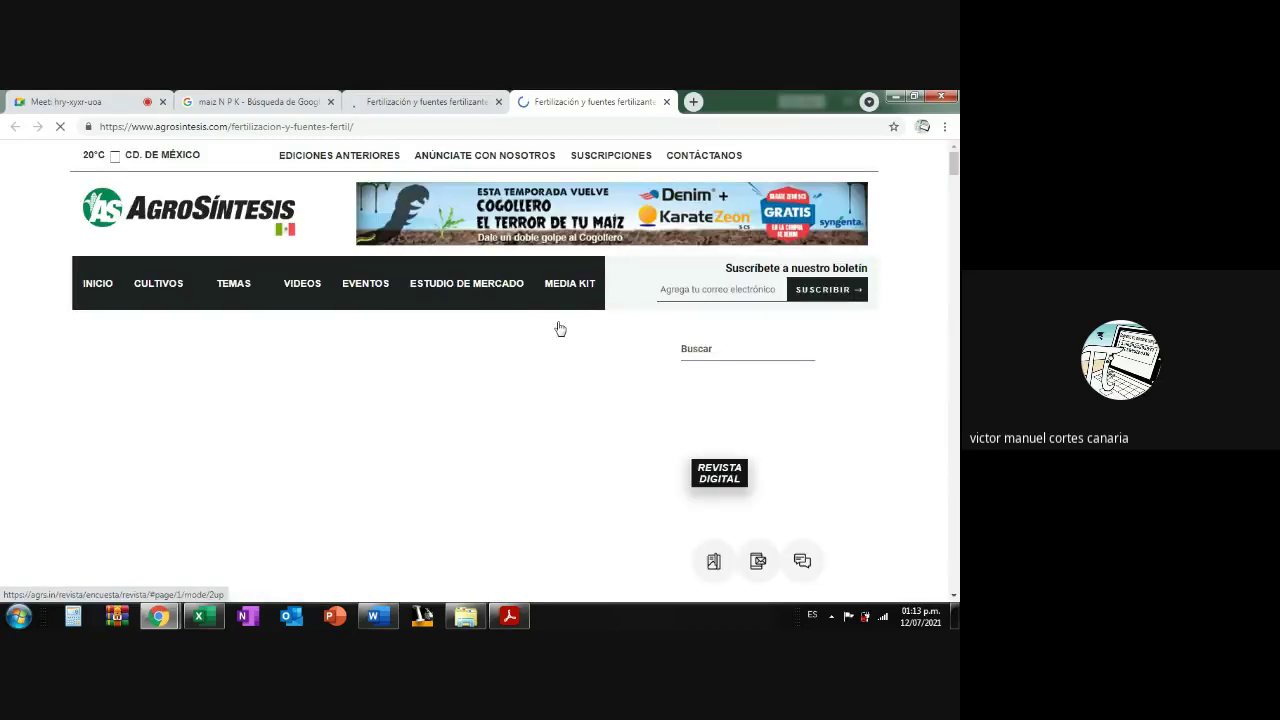
Skim the AgroSíntesis article on high-yield maize fertilization, looking through its figures and nutrient absorption tables.
scroll(417, 360, "down", 10)
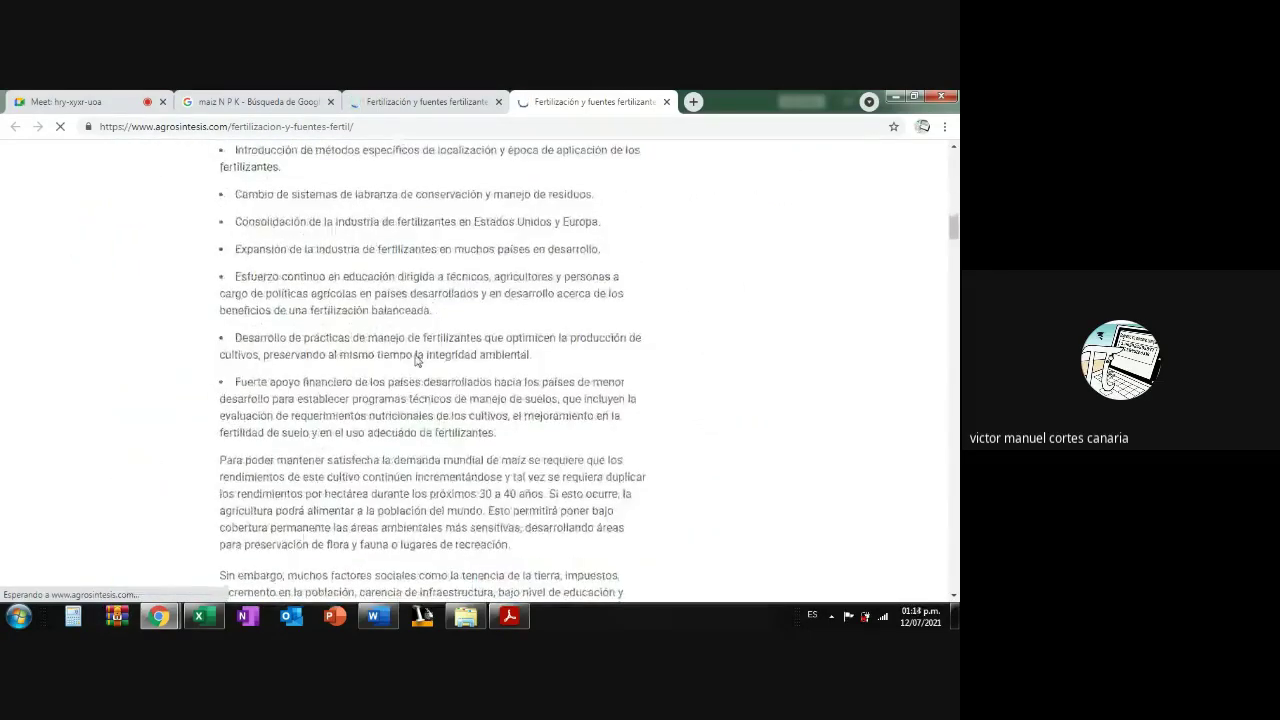
scroll(417, 360, "down", 5)
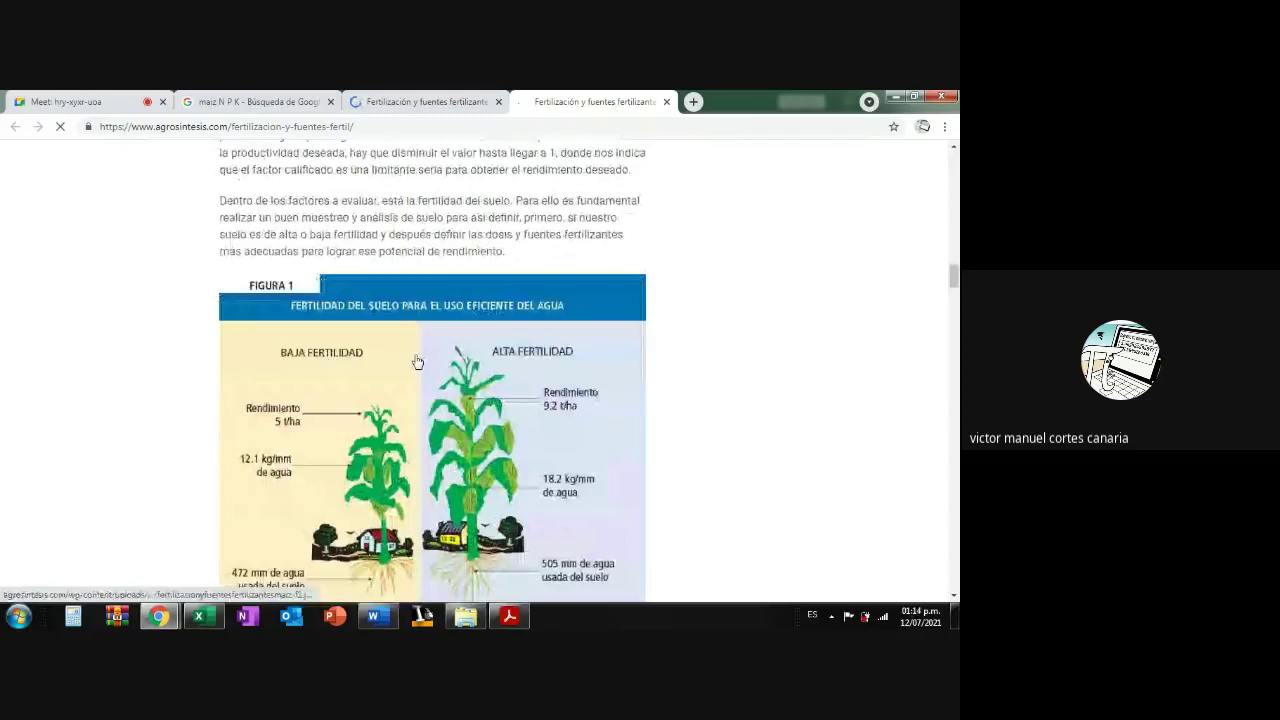
scroll(417, 360, "down", 5)
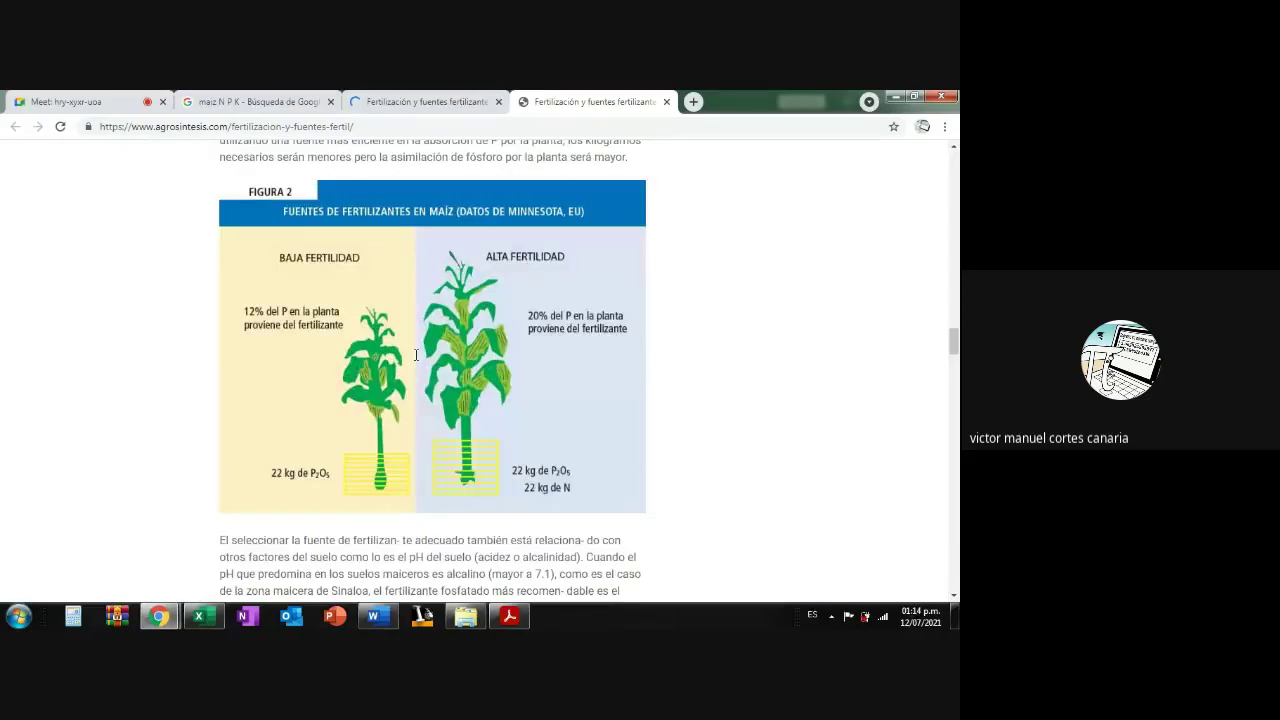
scroll(416, 354, "down", 5)
scroll(443, 383, "up", 1)
scroll(443, 383, "up", 2)
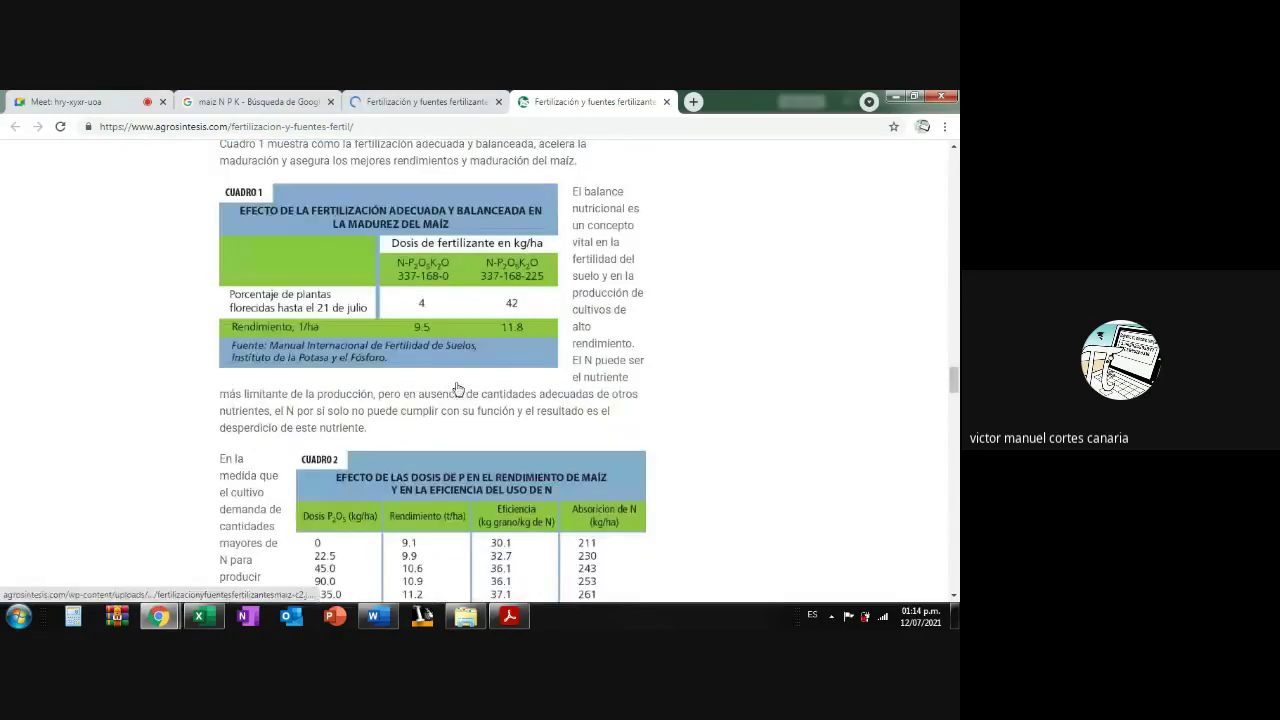
scroll(456, 388, "up", 4)
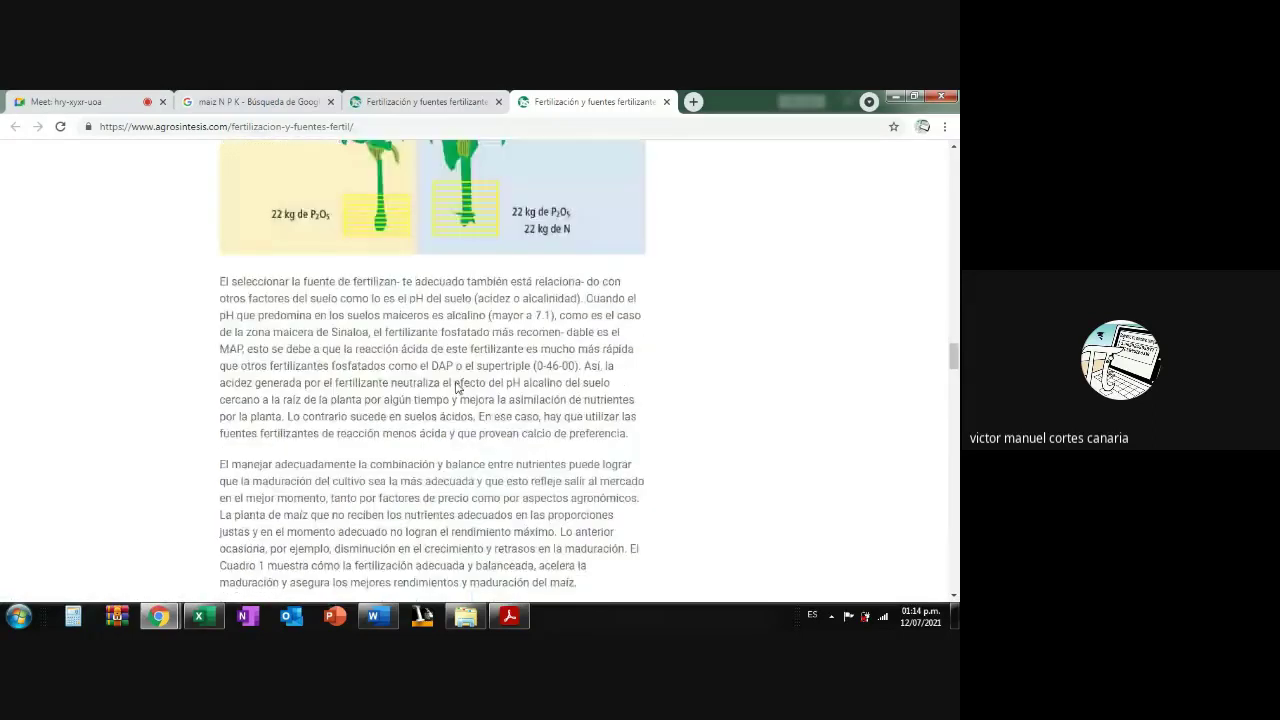
scroll(456, 388, "down", 10)
scroll(456, 388, "down", 6)
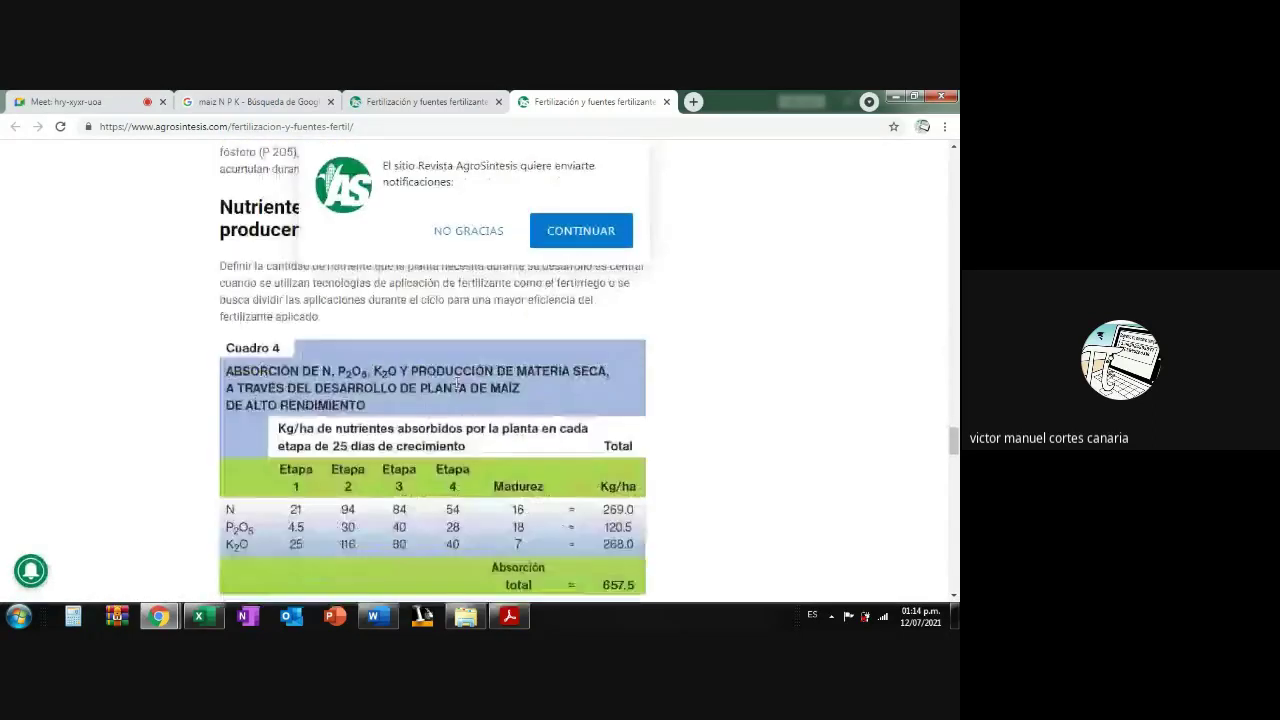
scroll(457, 388, "down", 3)
scroll(456, 388, "down", 3)
scroll(456, 385, "down", 10)
scroll(456, 388, "down", 3)
scroll(455, 386, "up", 3)
Decline the site's notification request and examine Cuadro 4 on N, P2O5 and K2O absorption by growth stage.
left_click(481, 234)
scroll(649, 431, "up", 12)
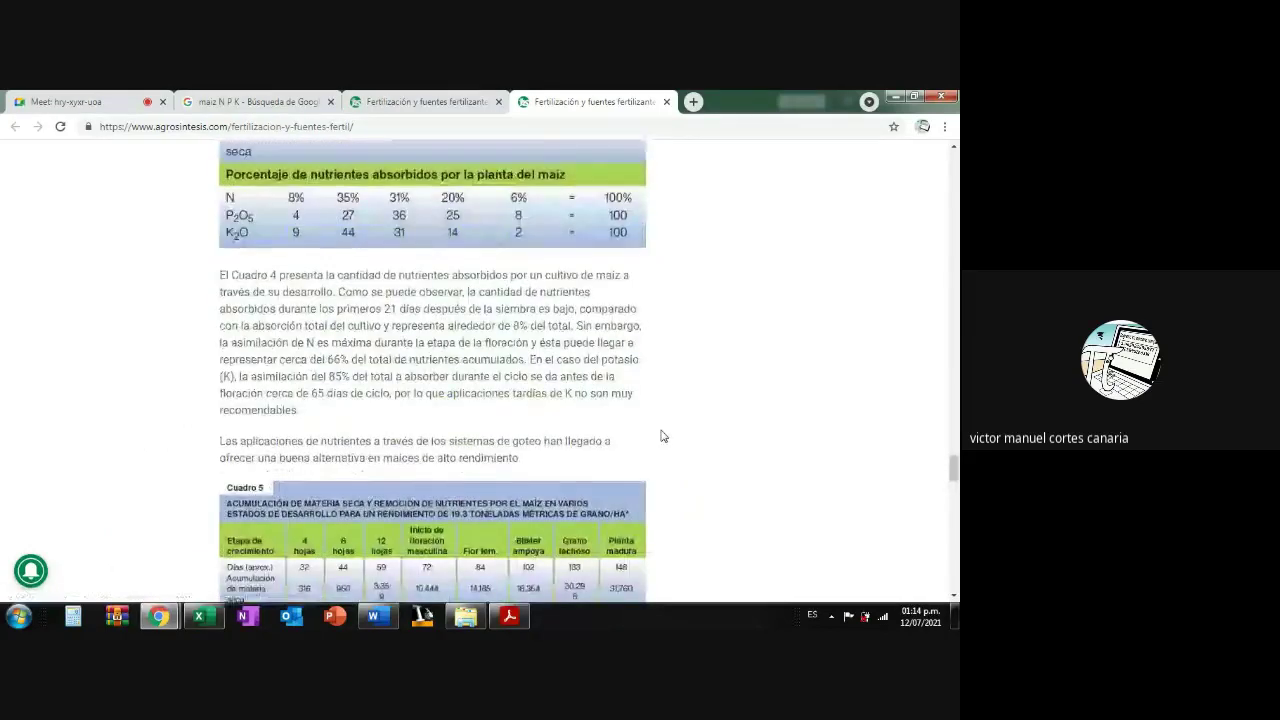
scroll(655, 434, "up", 2)
scroll(636, 437, "up", 3)
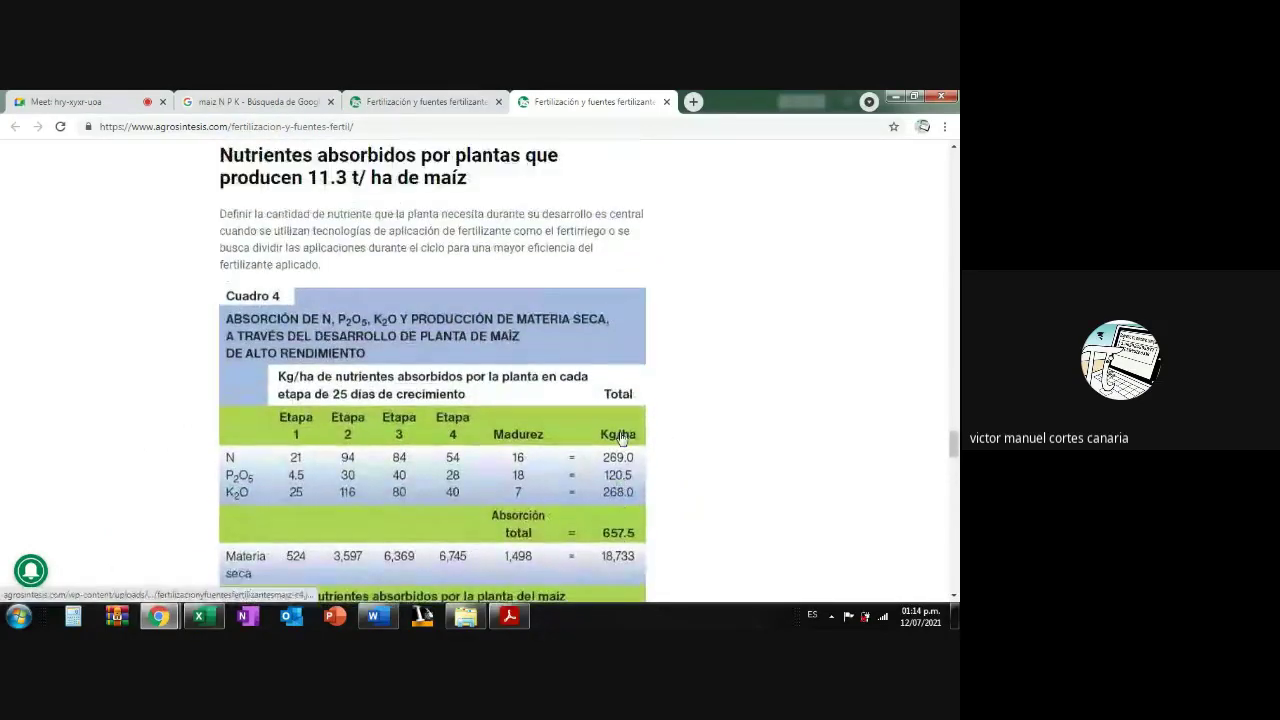
scroll(621, 437, "up", 7)
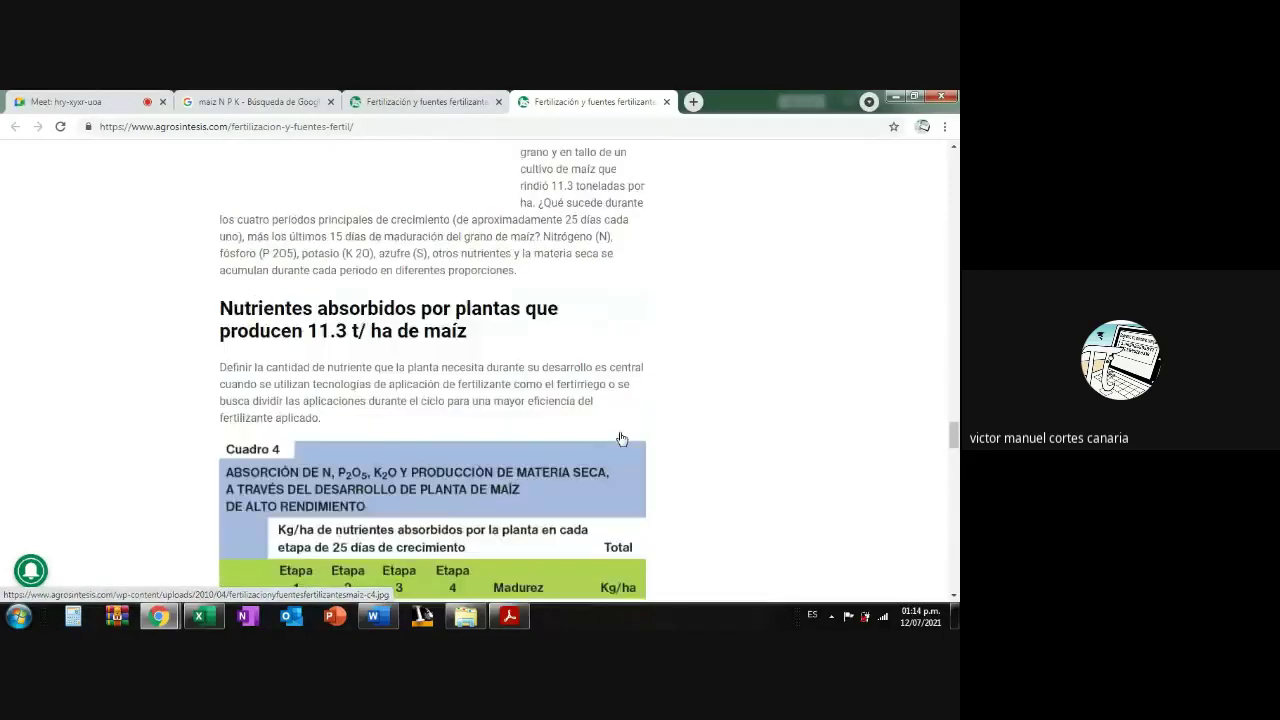
Review the article in reverse order, from the Cuadro 1 and 2 fertilization tables through the fertility figures to its title.
scroll(620, 437, "up", 3)
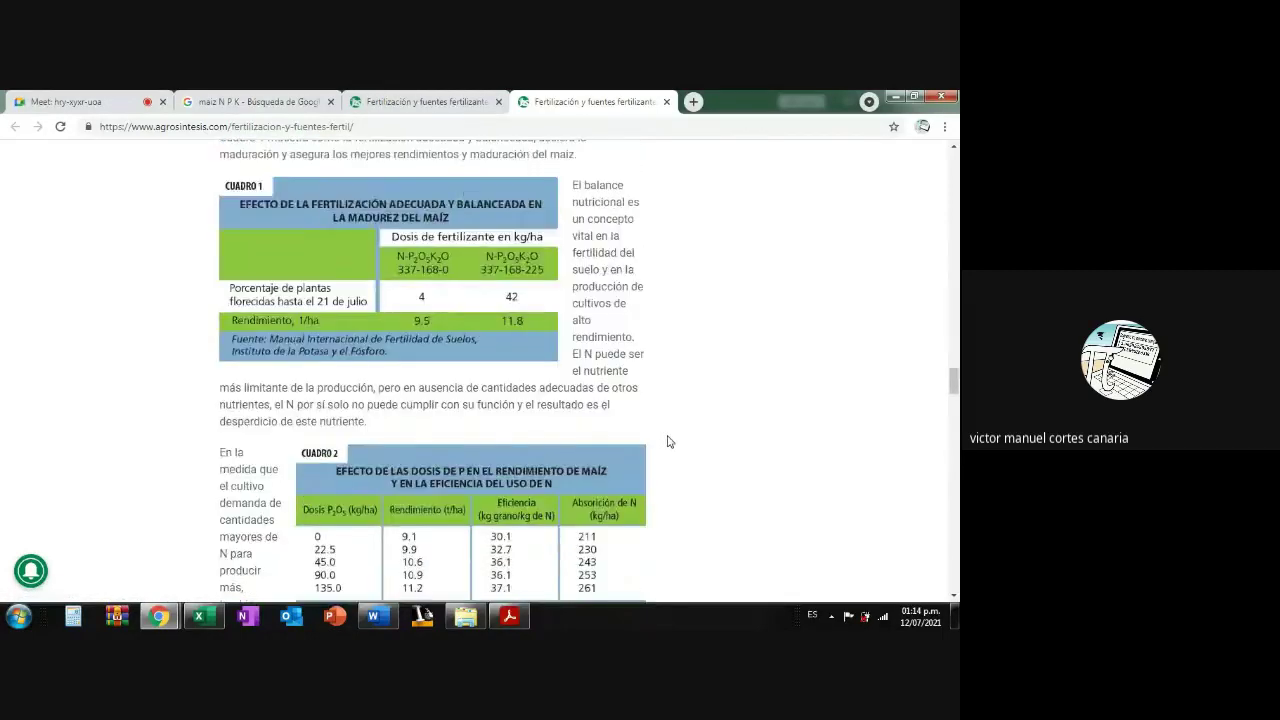
scroll(669, 441, "down", 2)
scroll(669, 441, "up", 4)
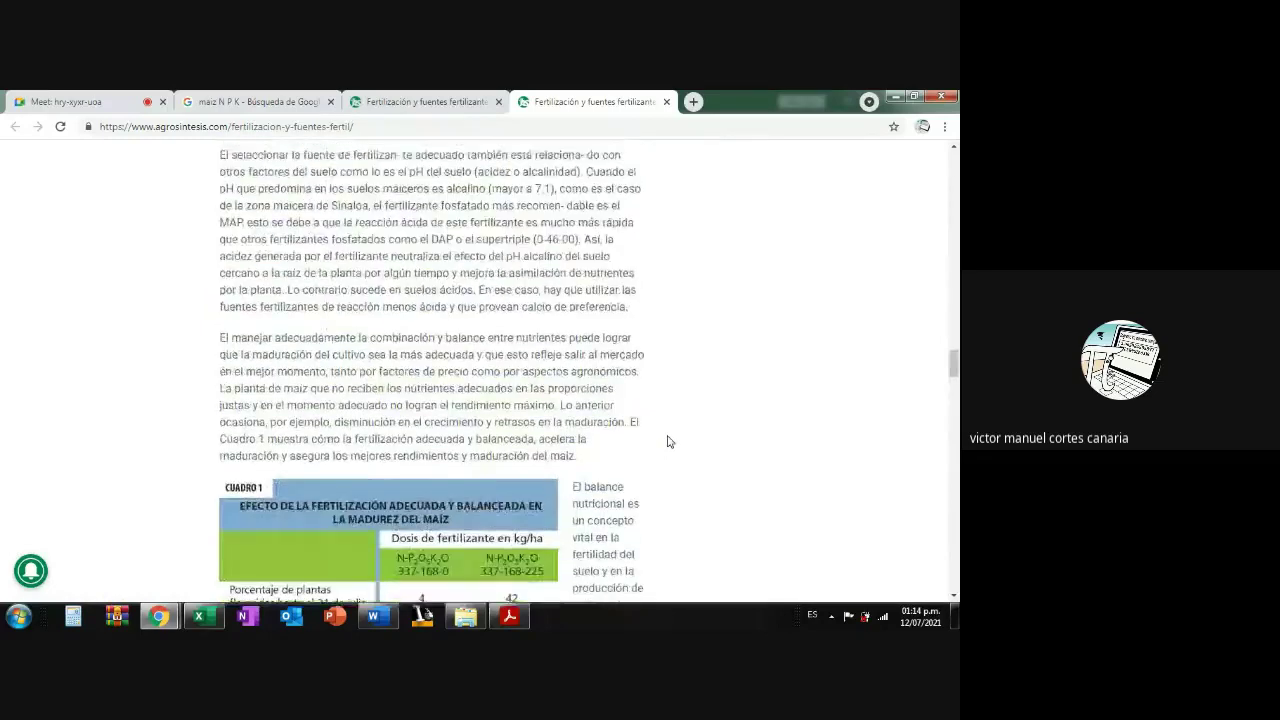
scroll(669, 441, "up", 3)
scroll(669, 441, "up", 10)
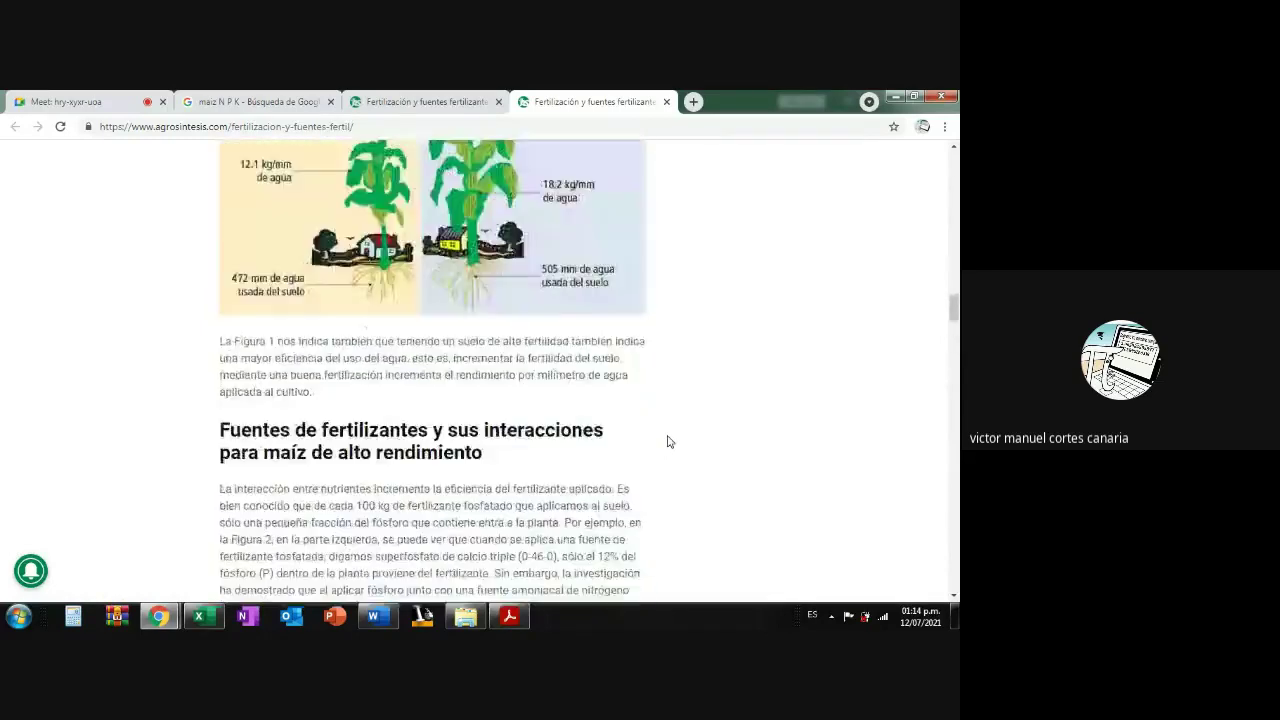
scroll(669, 441, "down", 2)
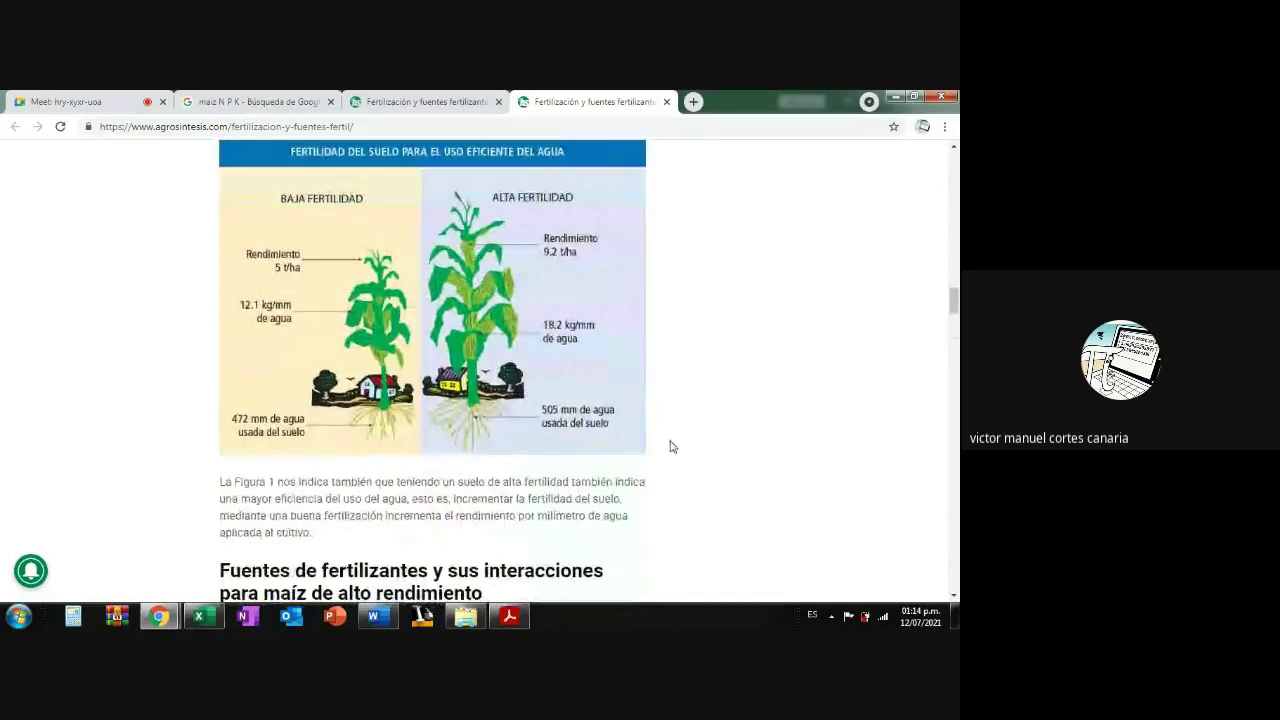
scroll(670, 446, "up", 10)
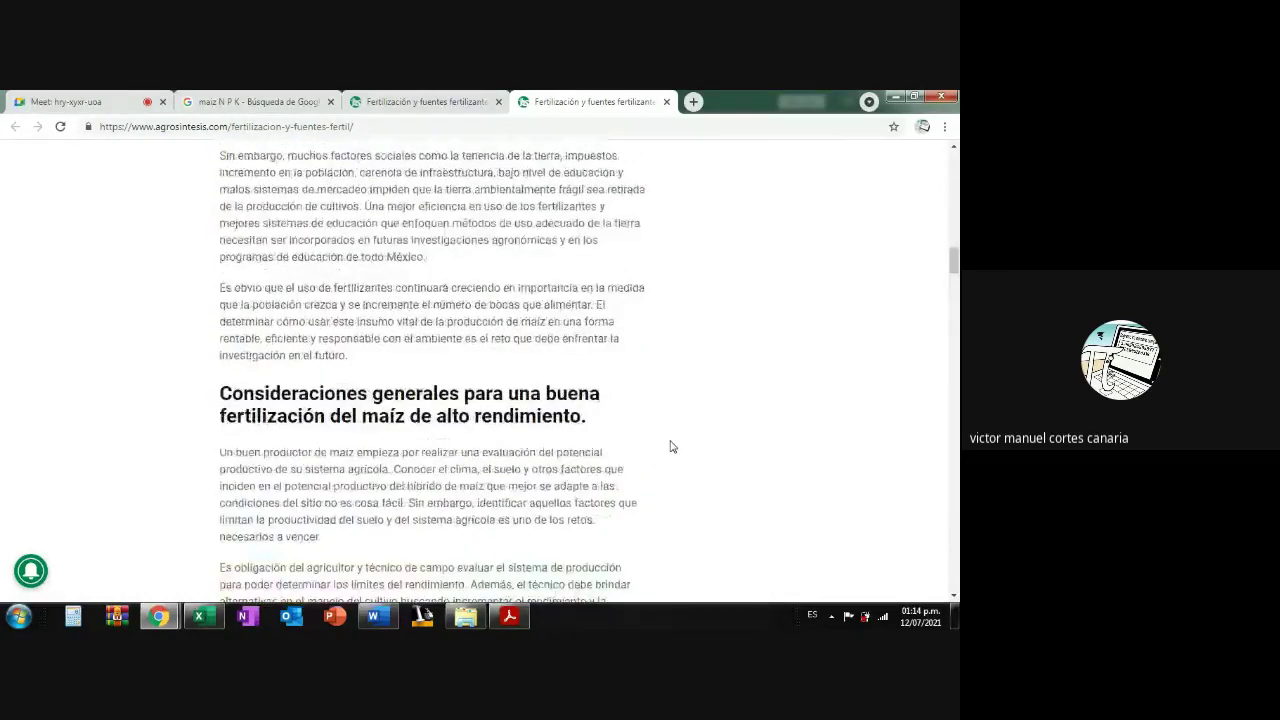
scroll(672, 446, "up", 10)
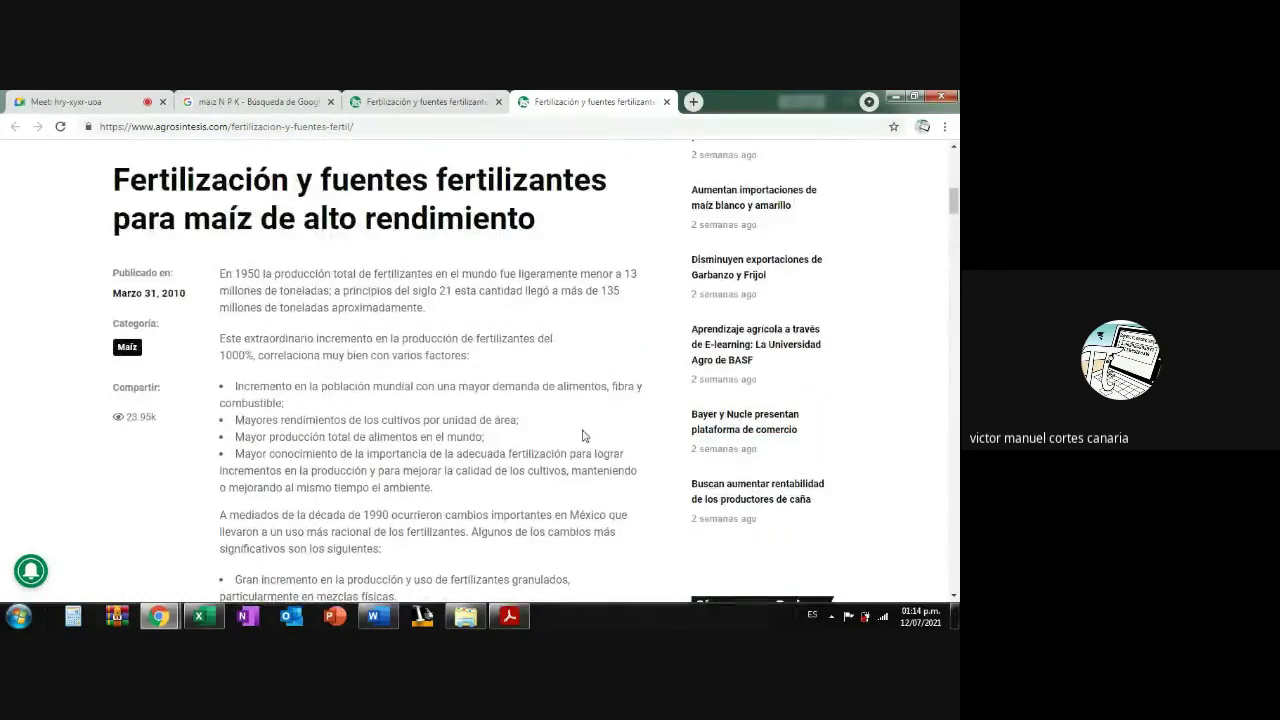
Review the article's introduction through Figura 1, close this duplicate article tab, and return to the maiz N P K image results.
scroll(583, 435, "up", 4)
scroll(583, 432, "down", 5)
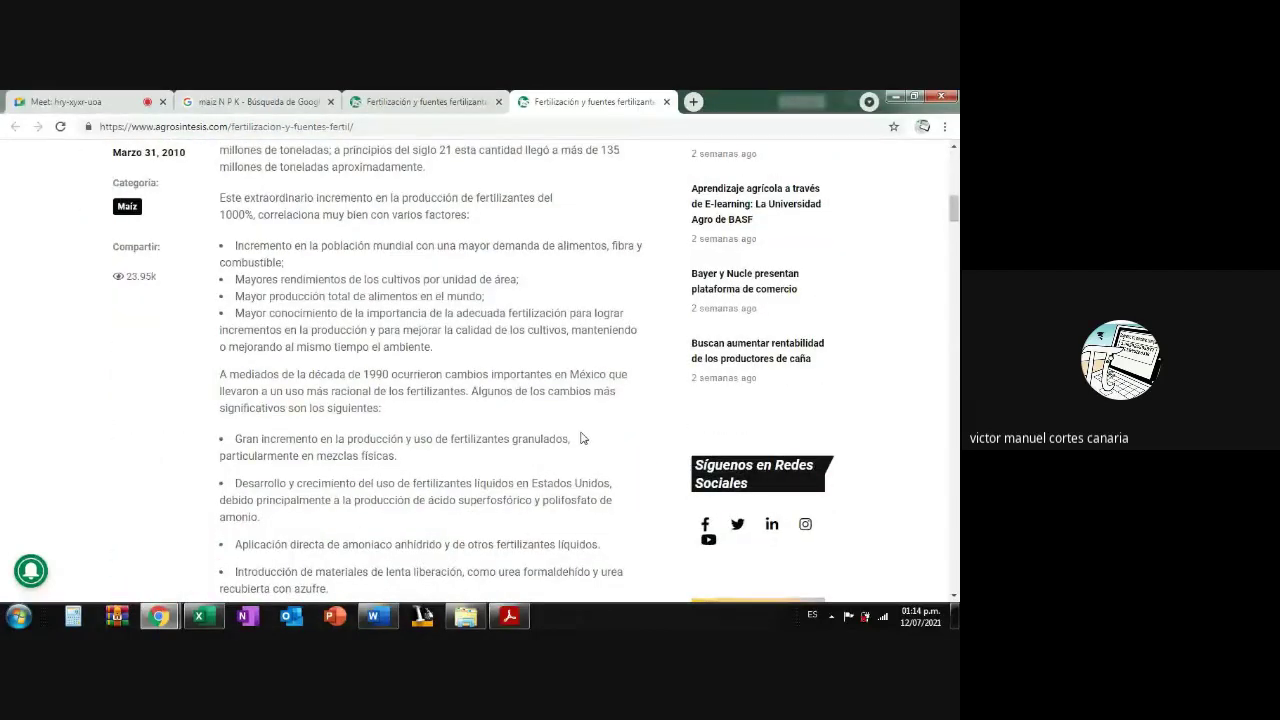
scroll(583, 438, "down", 8)
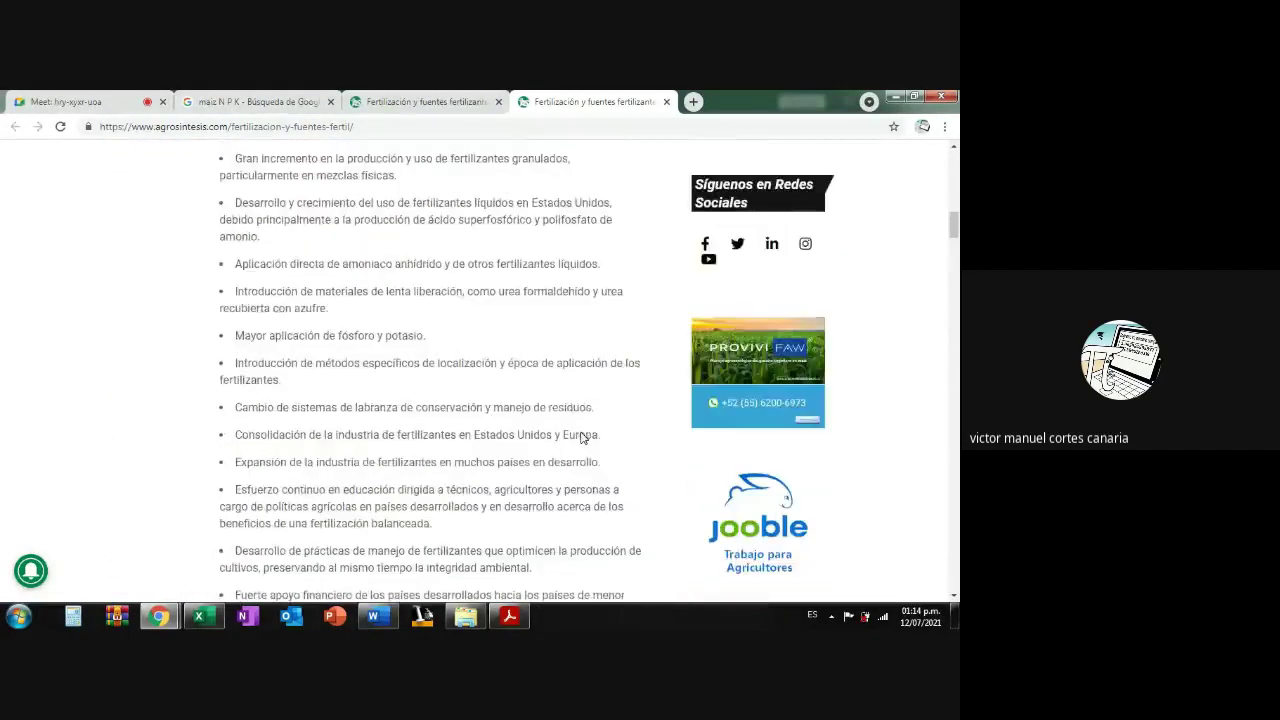
scroll(581, 432, "down", 10)
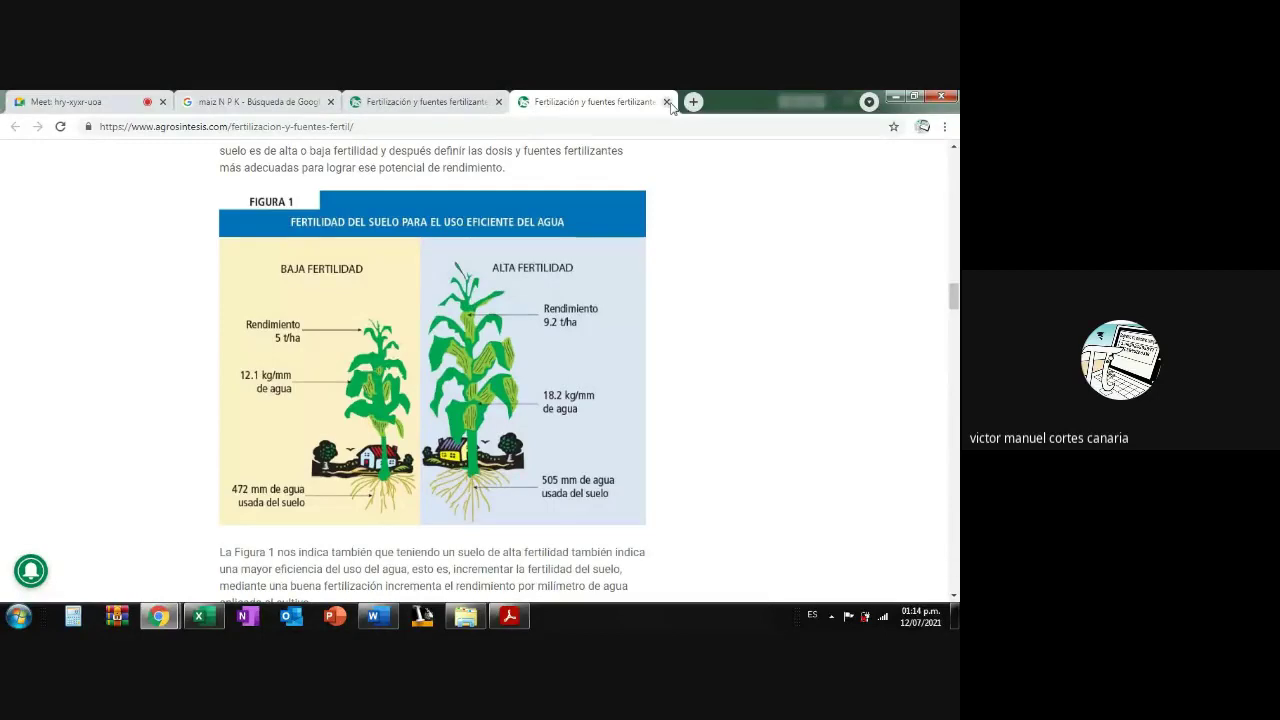
left_click(666, 101)
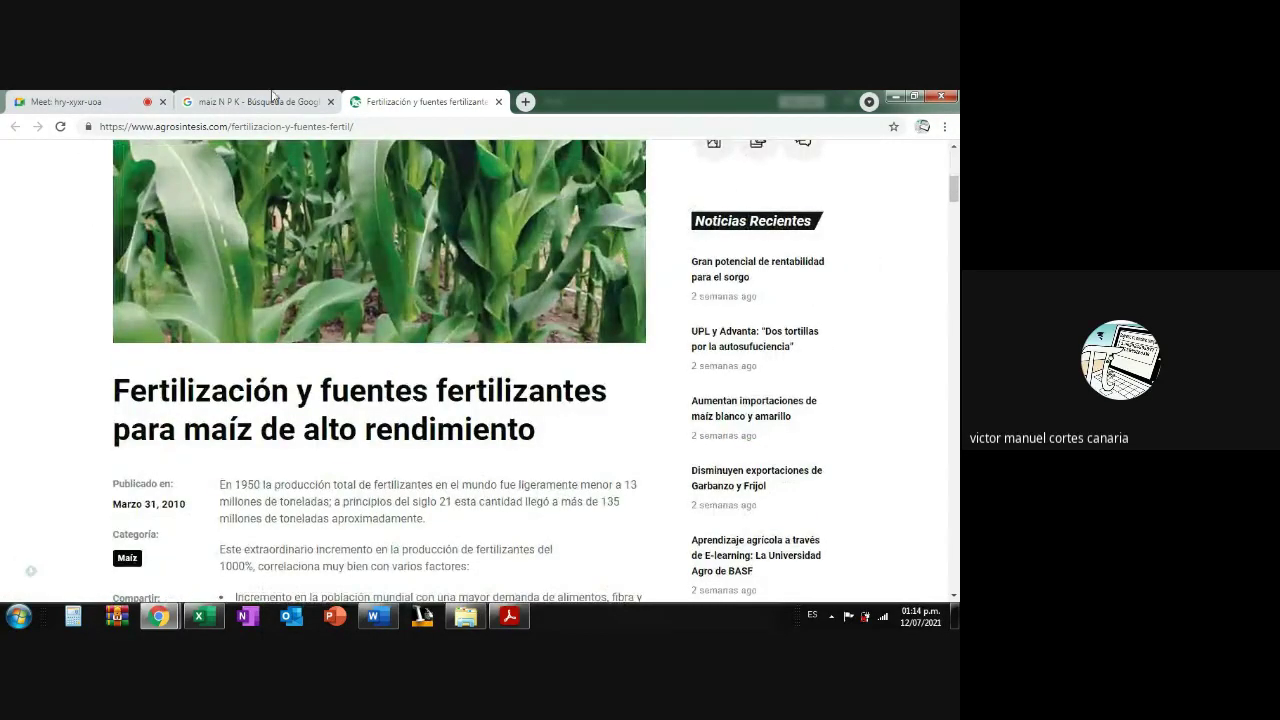
key("ctrl+shift+Tab")
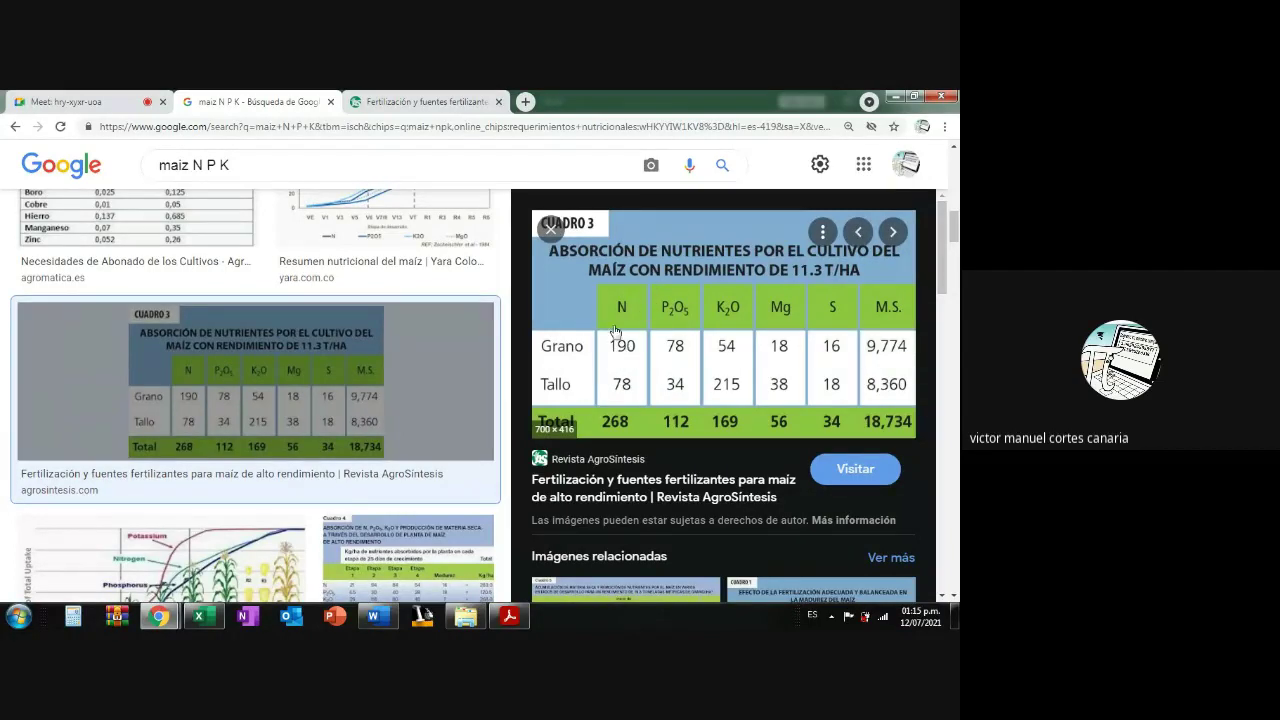
Switch to Excel and set the nitrogen value in the "Requerido por cultivo" column to 190.
left_click(200, 616)
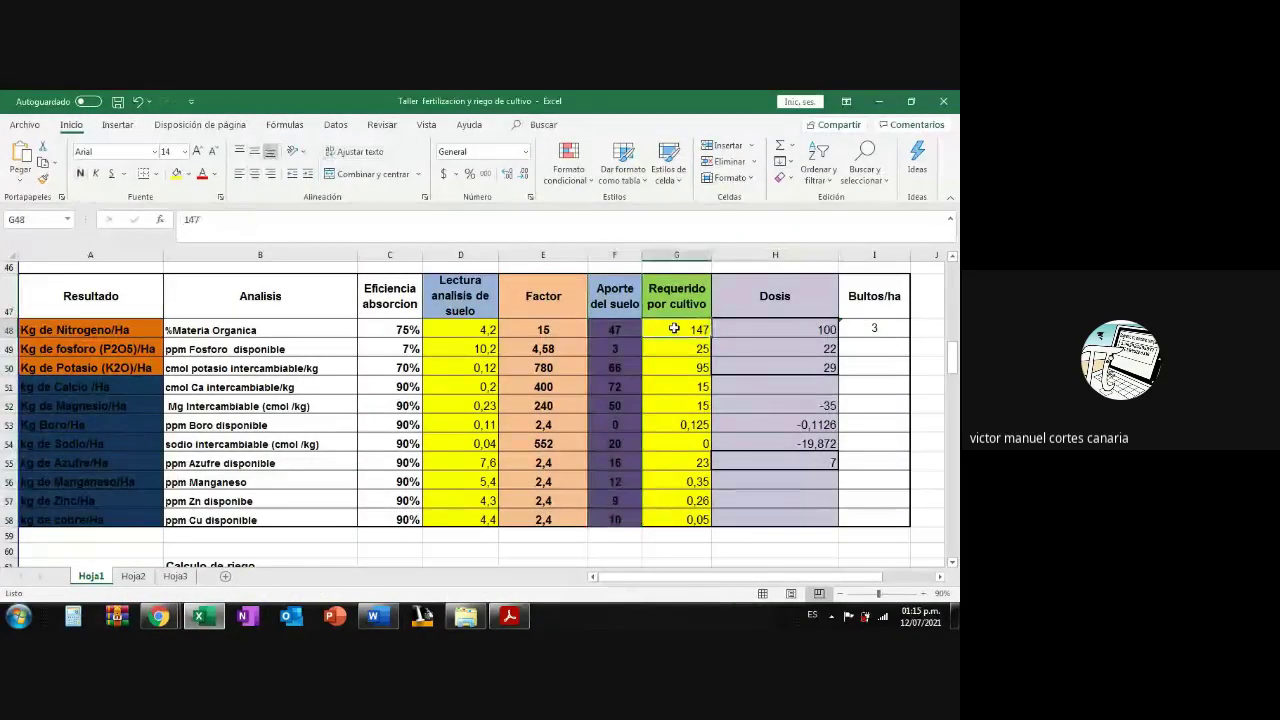
type("190")
key("Return")
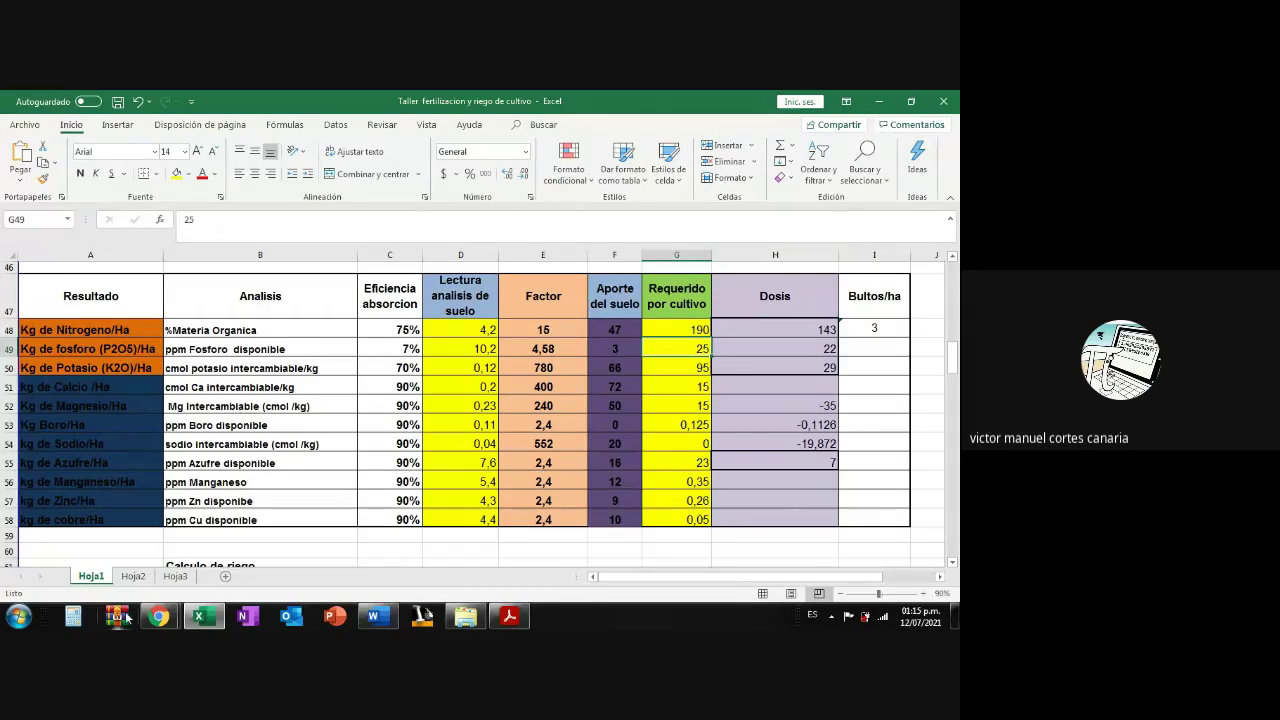
Check Cuadro 3 in Chrome, return to Excel, and clear the "Requerido por cultivo" values from phosphorus through copper.
mouse_move(153, 615)
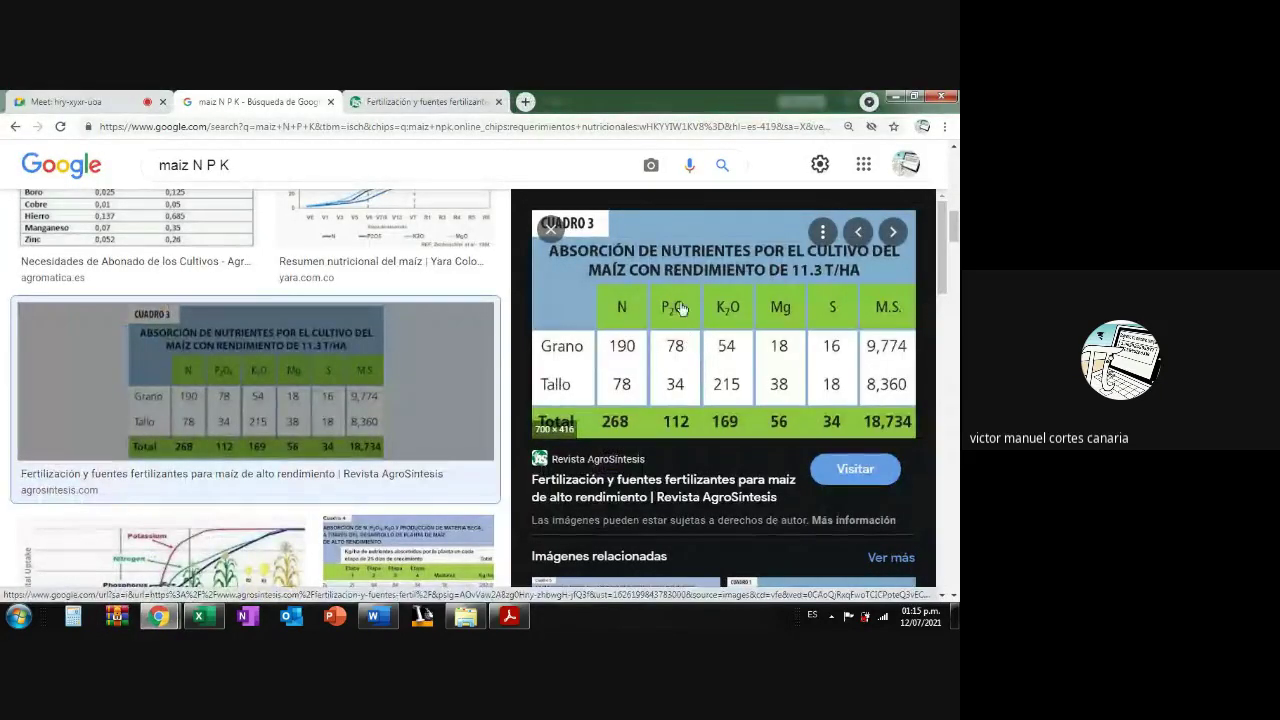
left_click(207, 624)
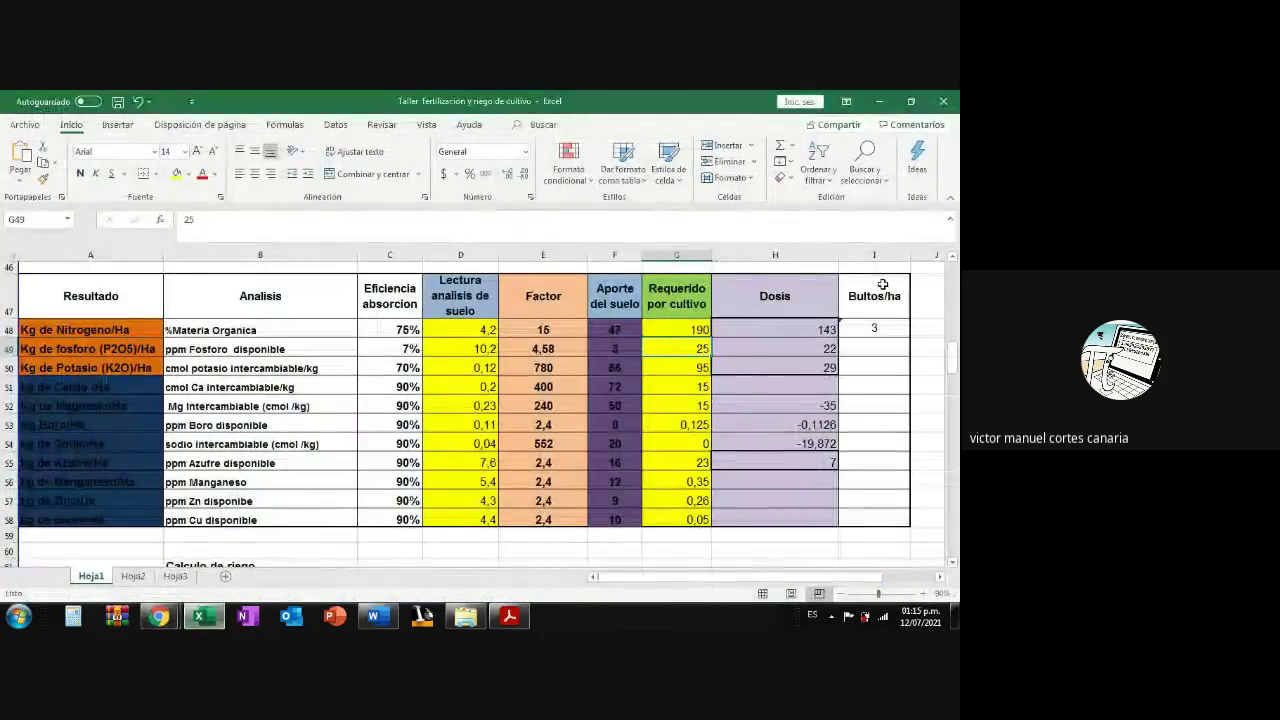
left_click_drag(676, 349, 673, 522)
key("Delete")
Set the phosphorus (P2O5) requirement in the "Requerido por cultivo" column to 78.
left_click(691, 343)
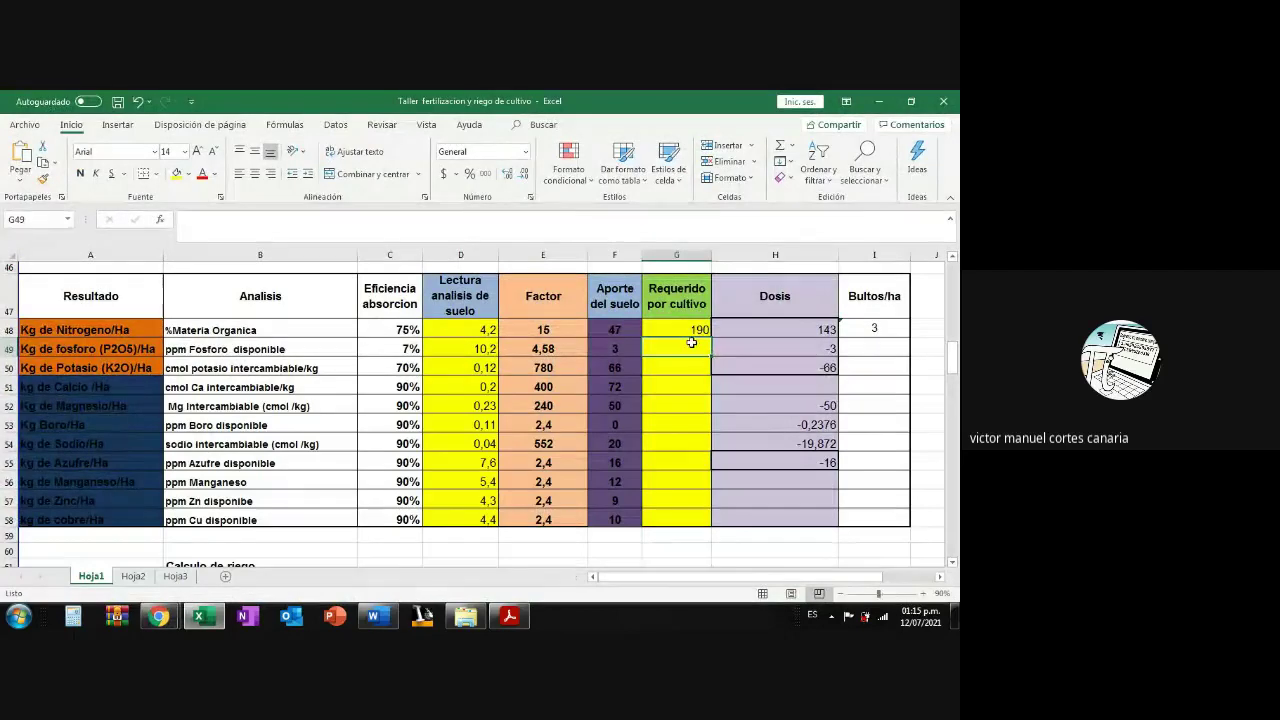
type("78")
key("Return")
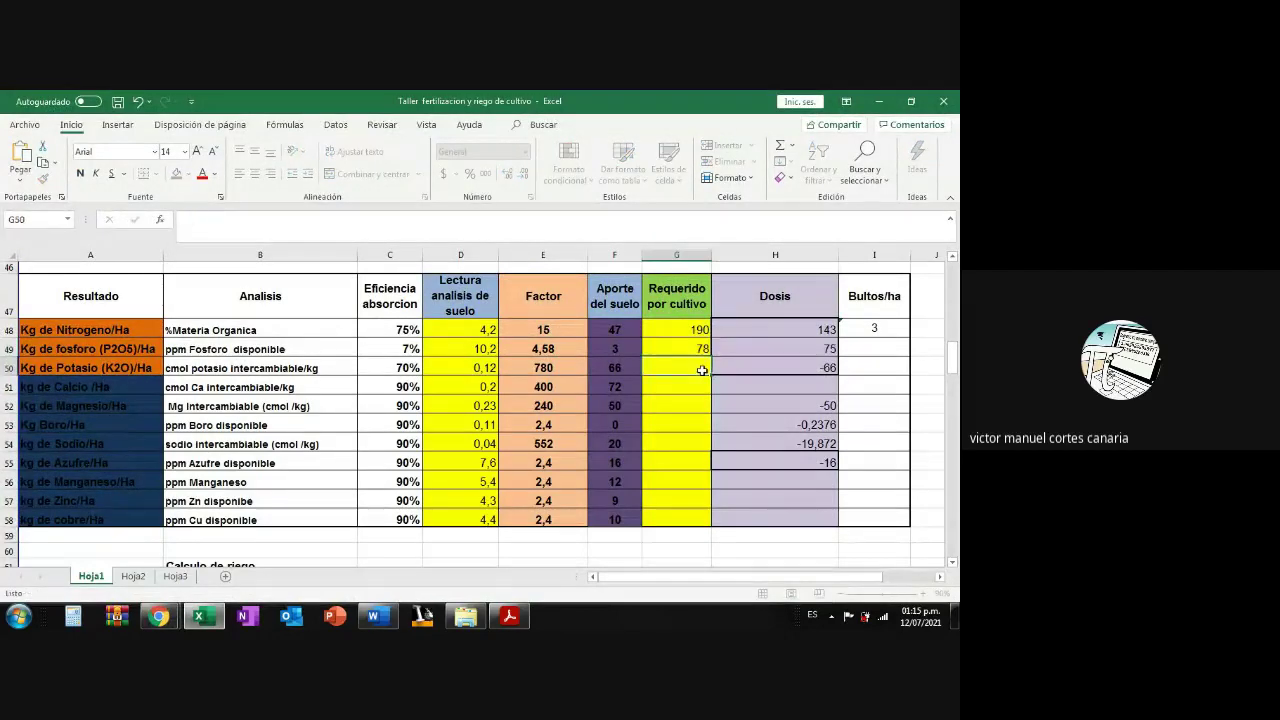
Consult the Cuadro 3 totals in Chrome, then set Excel's "Requerido por cultivo" value for nitrogen to 268.
mouse_move(159, 616)
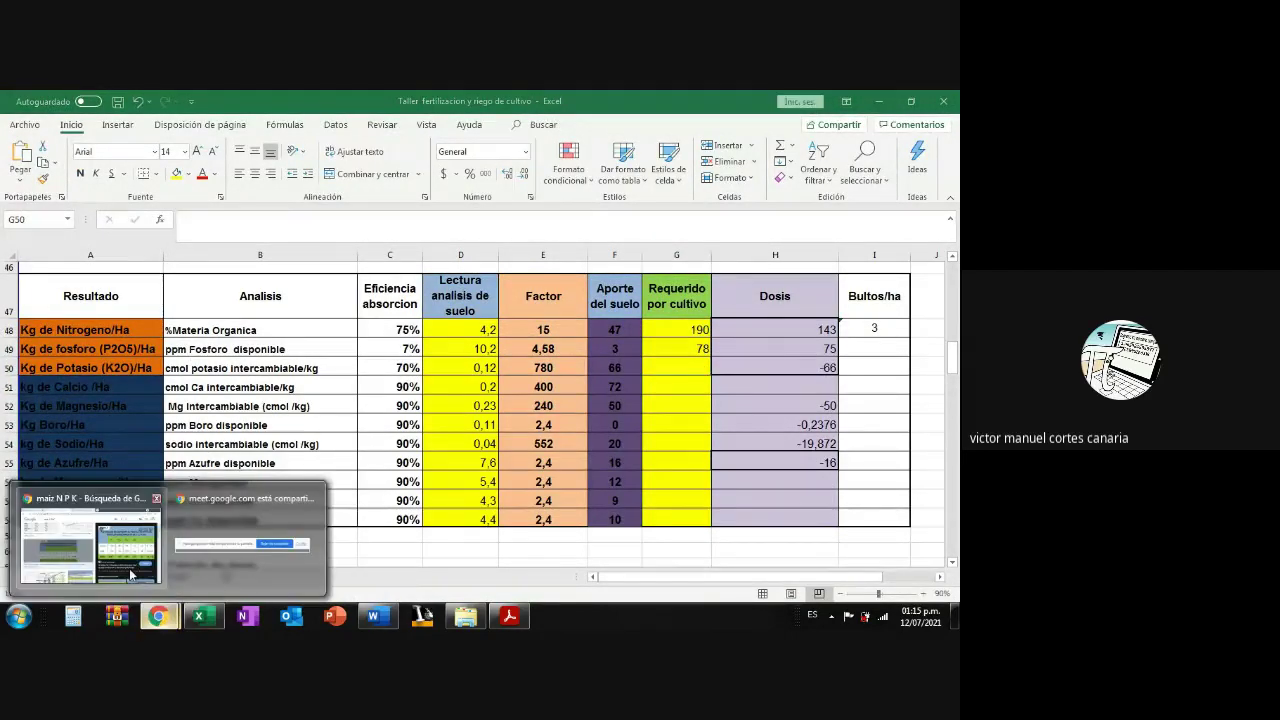
left_click(100, 540)
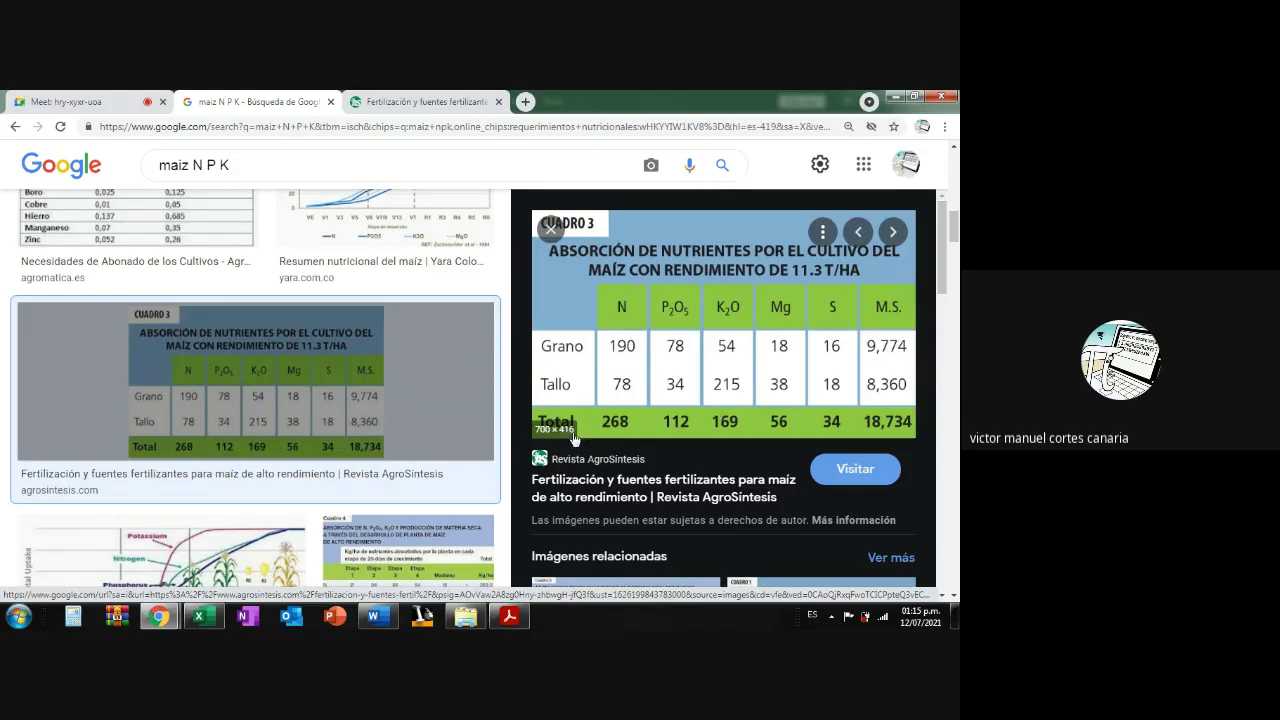
left_click(201, 616)
left_click(667, 328)
type("2")
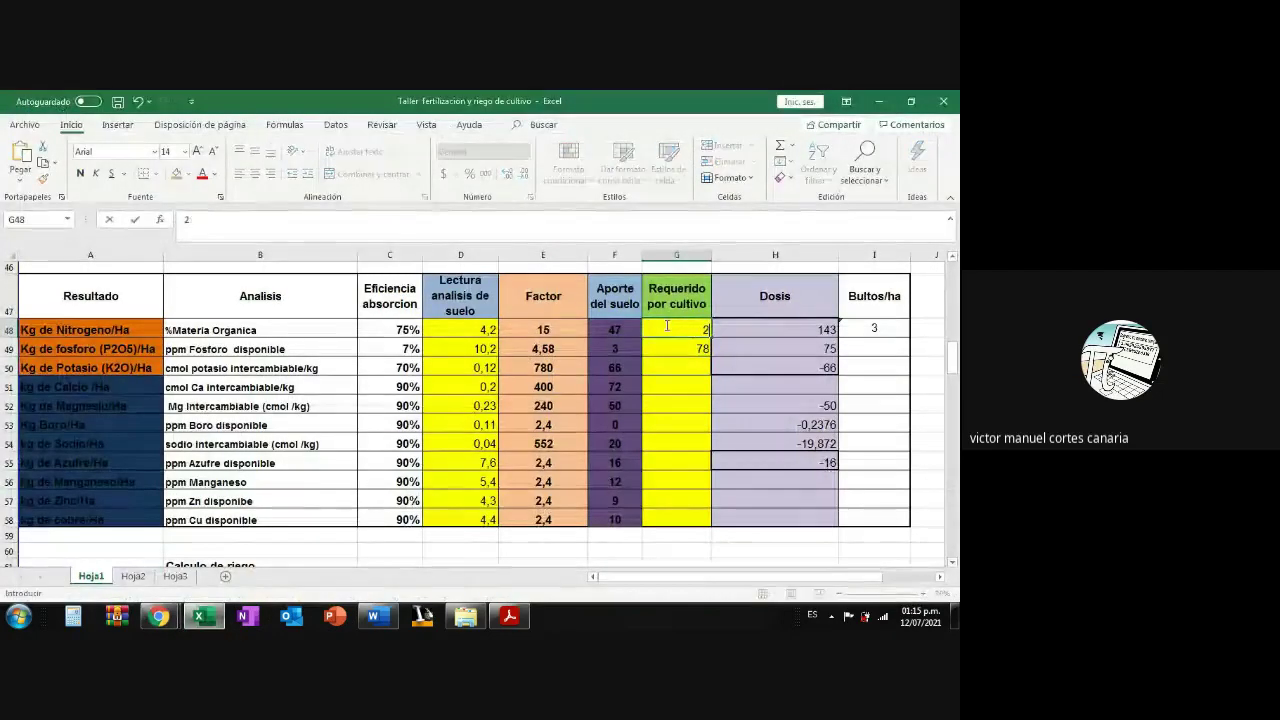
type("68")
key("Return")
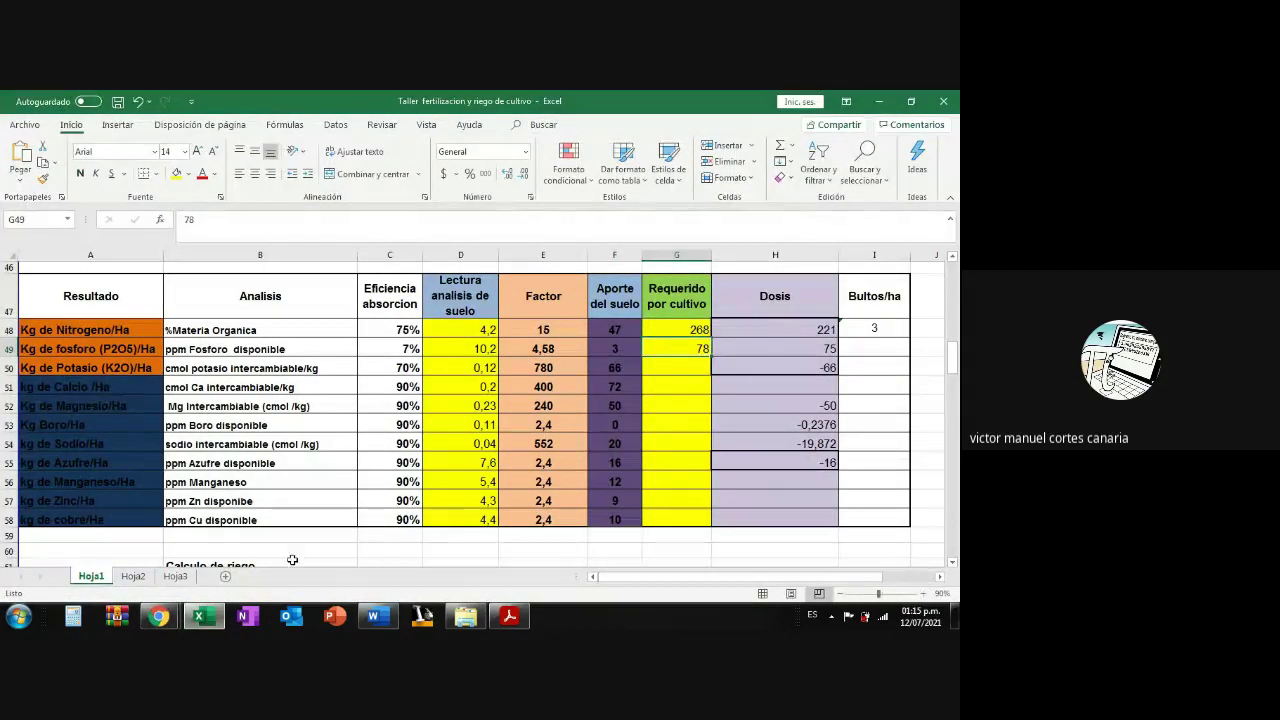
Look up the P2O5 total in Chrome's Cuadro 3 and set the phosphorus requirement in Excel to 112.
mouse_move(158, 616)
left_click(85, 535)
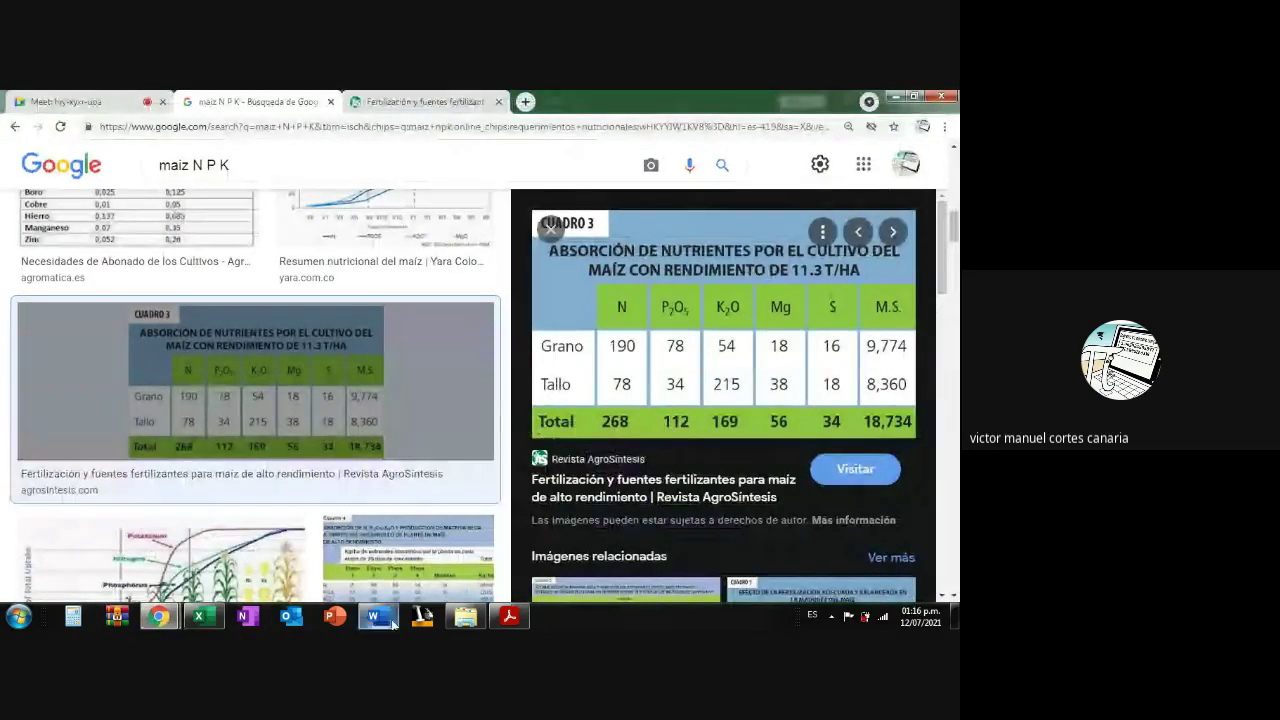
left_click(203, 617)
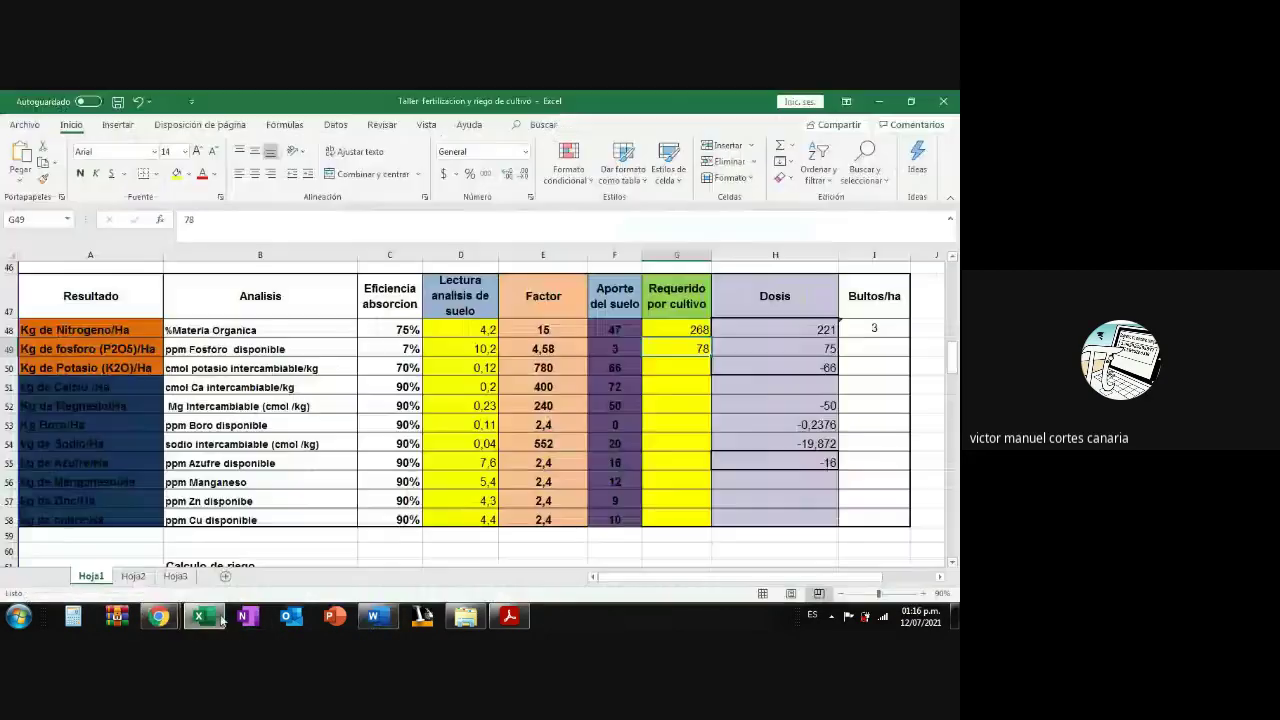
type("112")
left_click(672, 366)
Look up the K2O total in Chrome's Cuadro 3 and set the potassium requirement in Excel to 169.
mouse_move(158, 616)
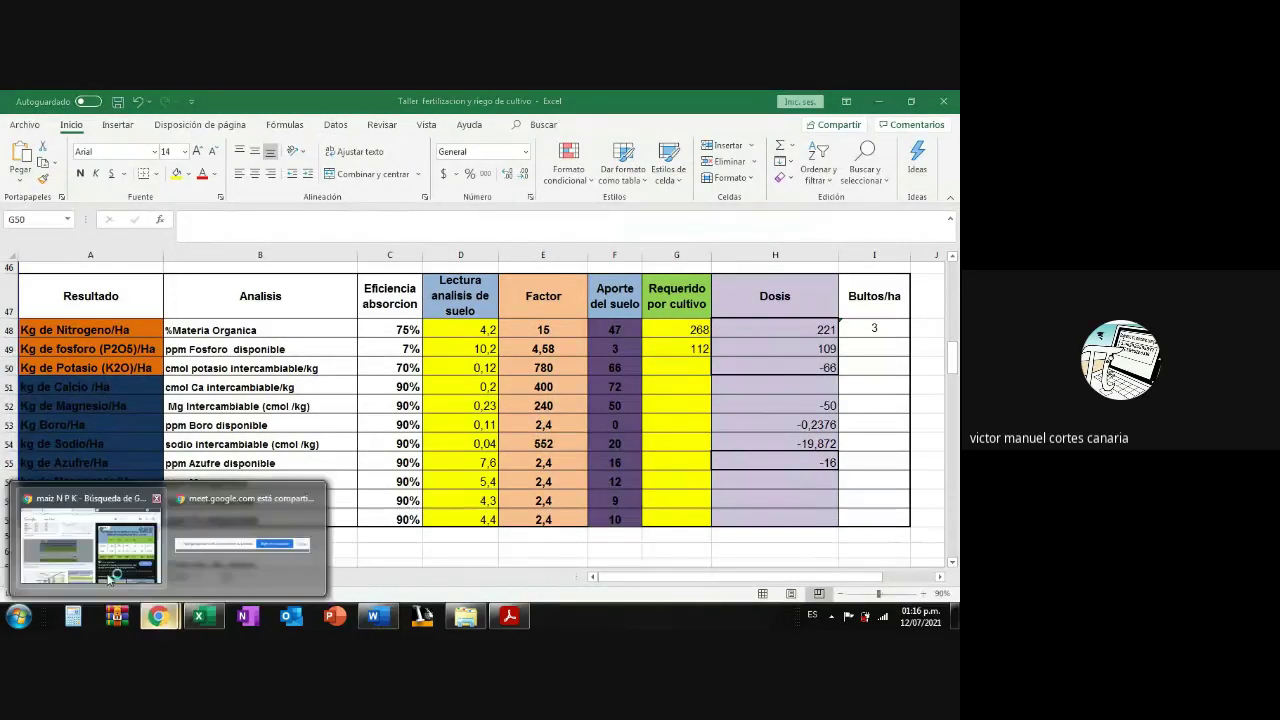
left_click(106, 576)
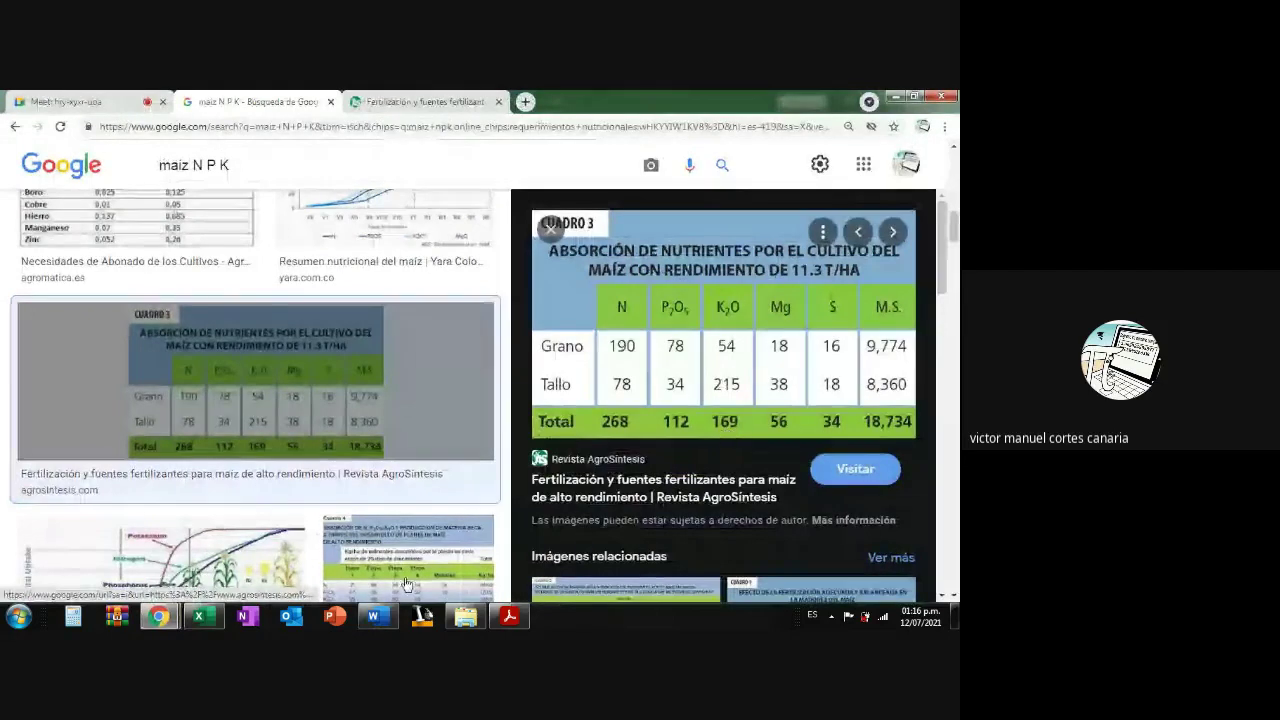
left_click(229, 614)
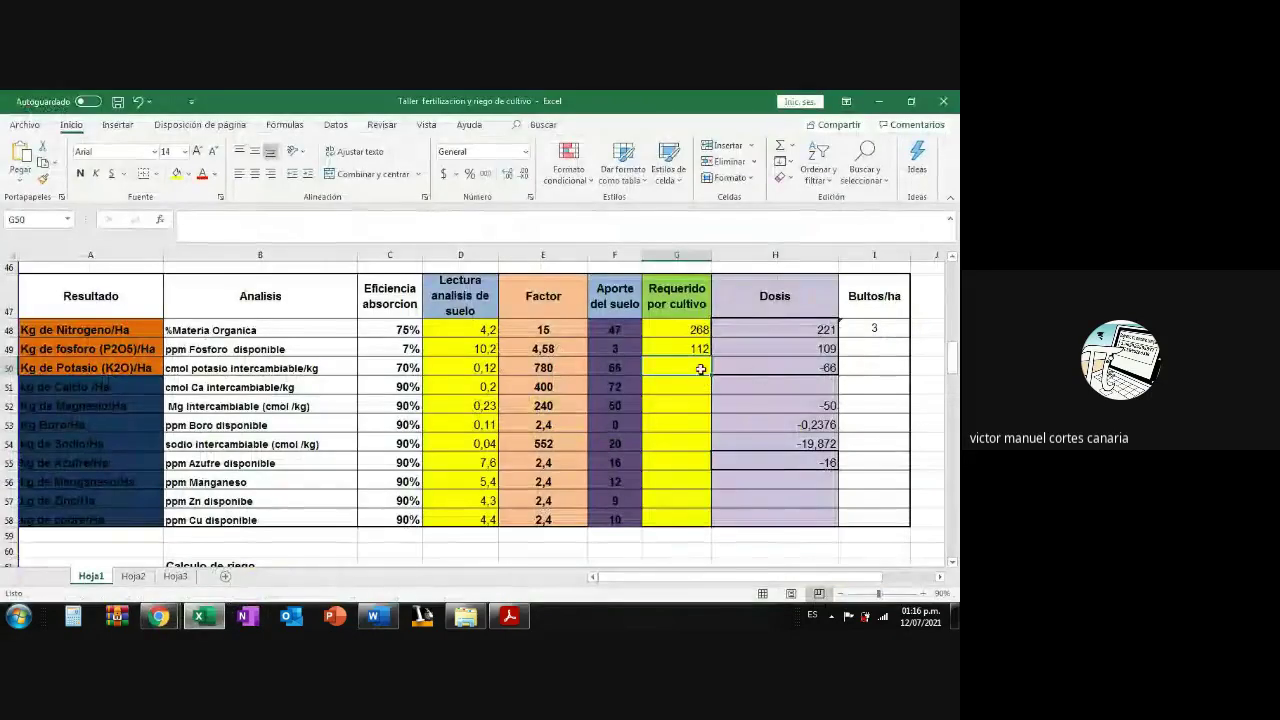
type("169")
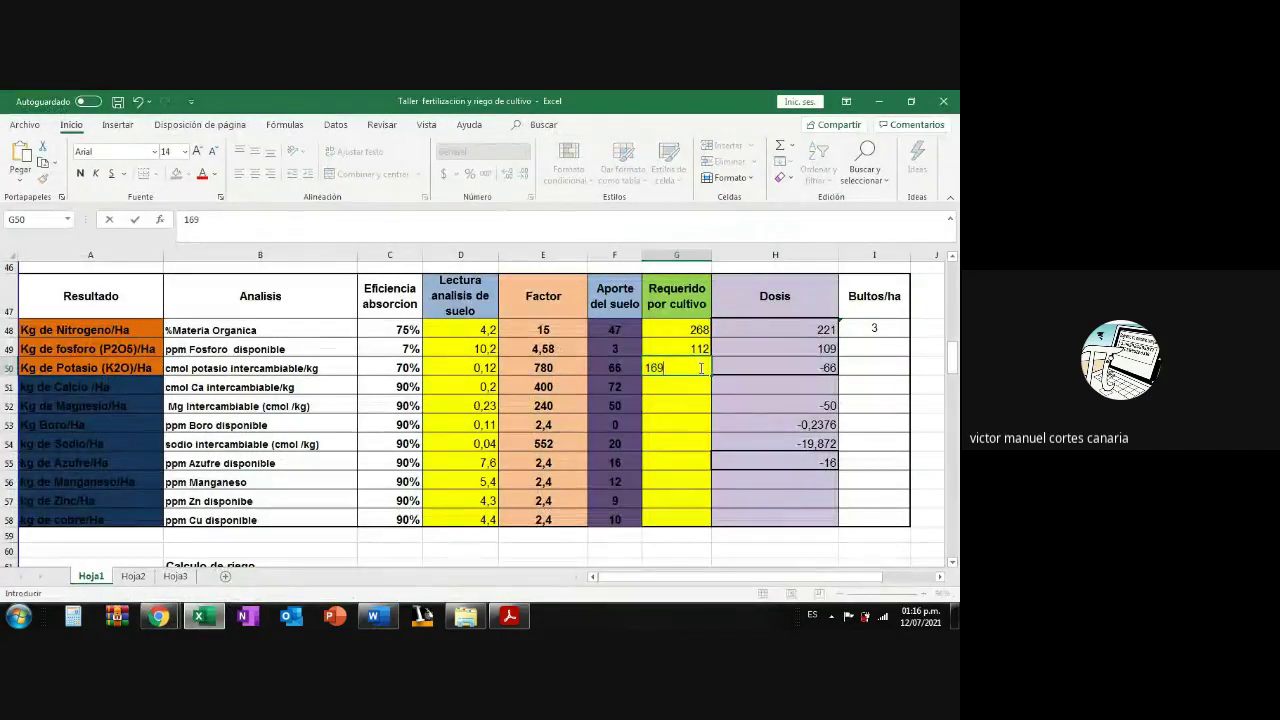
key("Return")
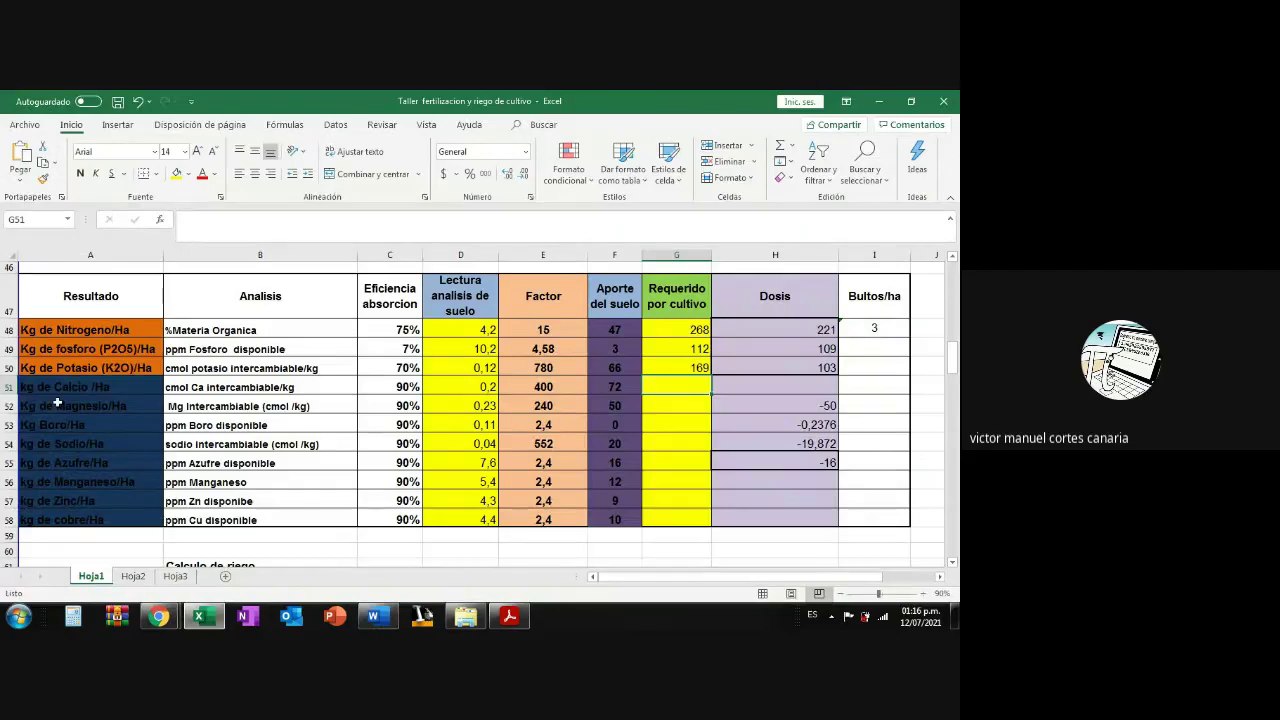
Consult the Mg and S columns of Cuadro 3 in Chrome, then enter 36 for magnesium and 24 for sulfur in Excel's "Requerido por cultivo" column.
mouse_move(183, 616)
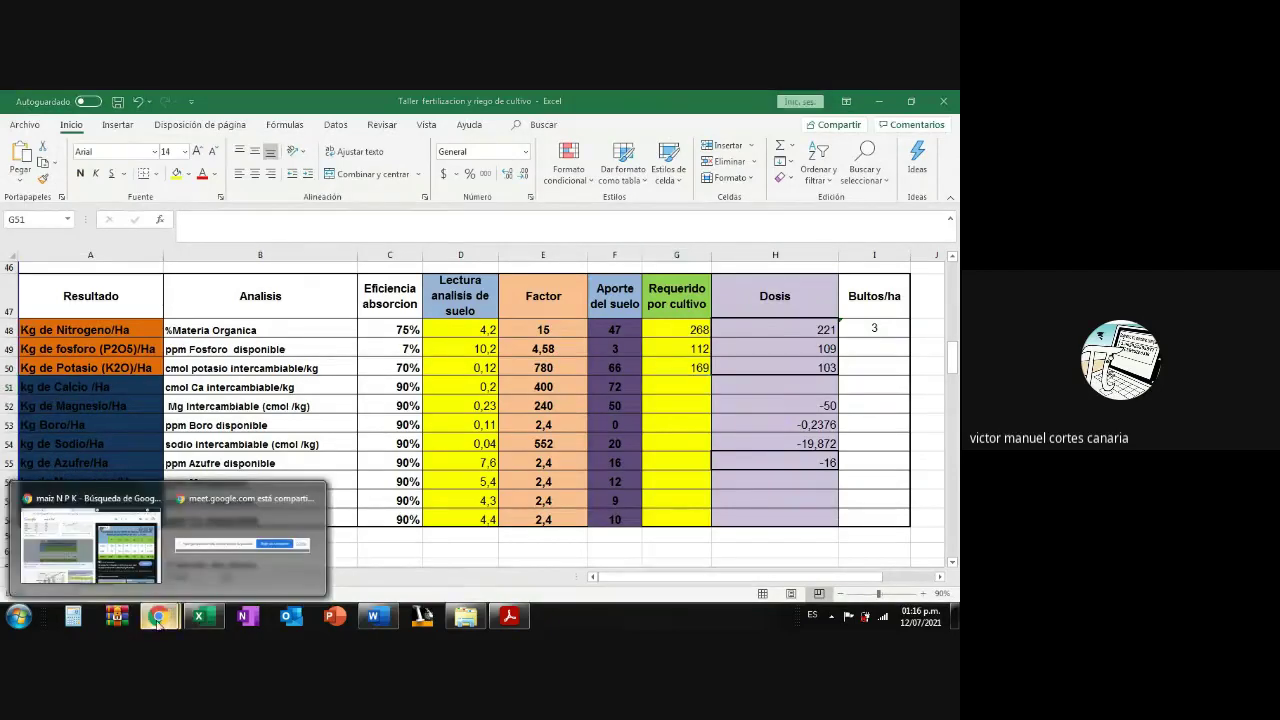
left_click(90, 545)
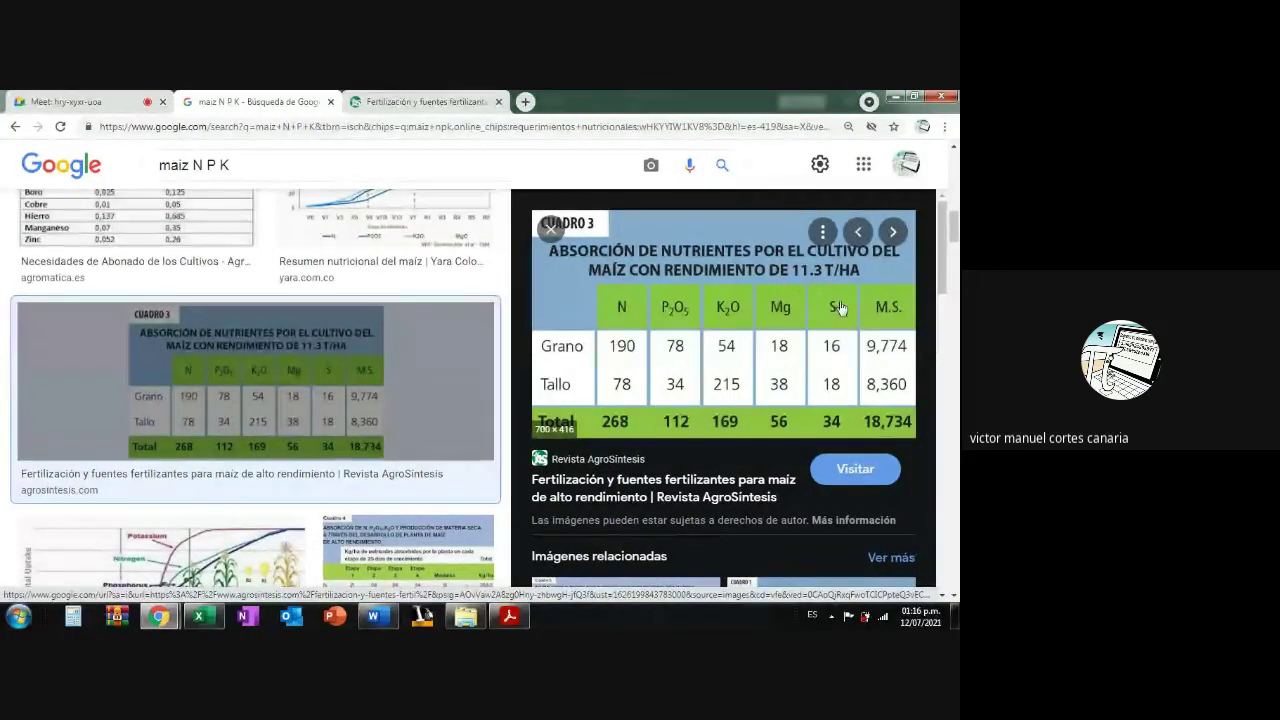
left_click(201, 616)
left_click(159, 616)
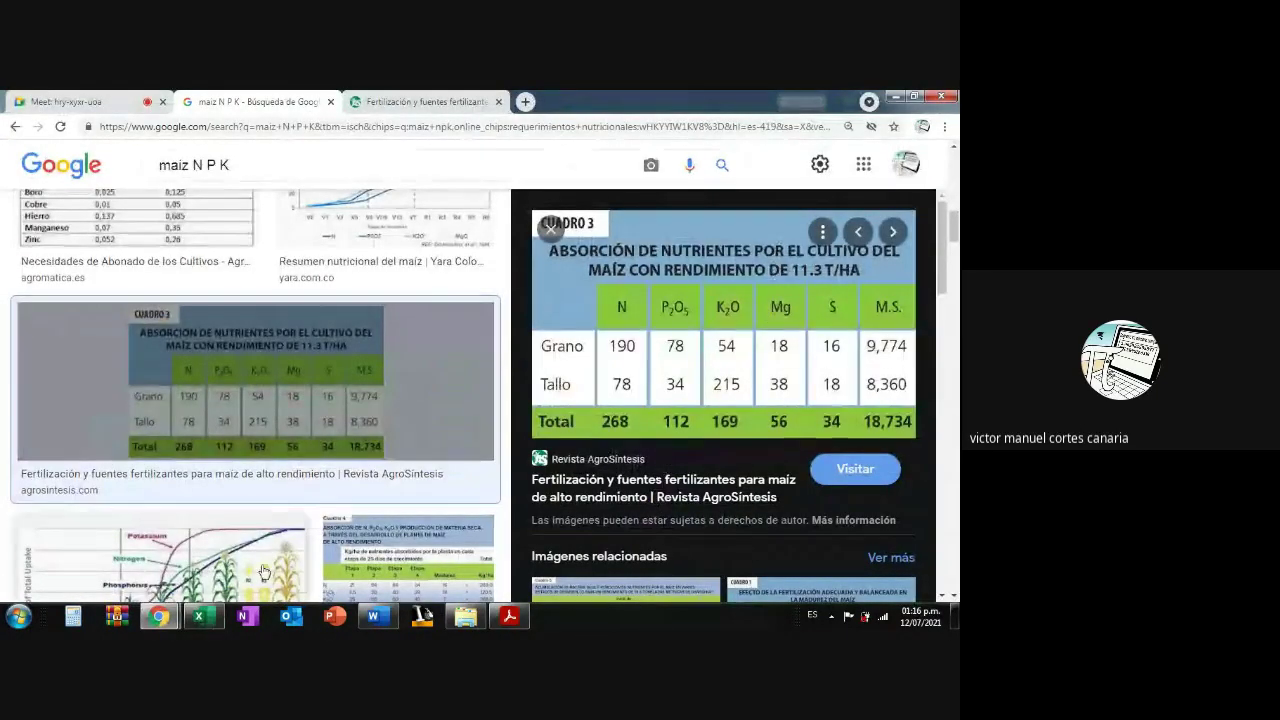
left_click(201, 616)
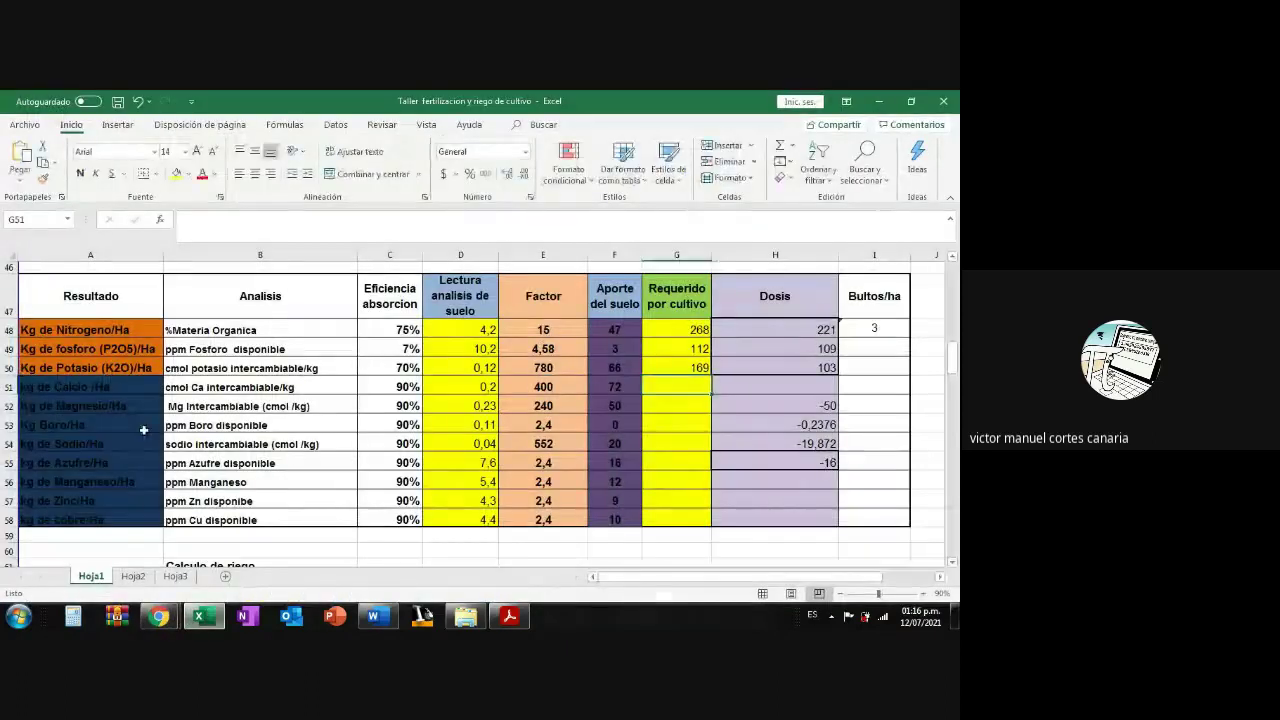
left_click(665, 404)
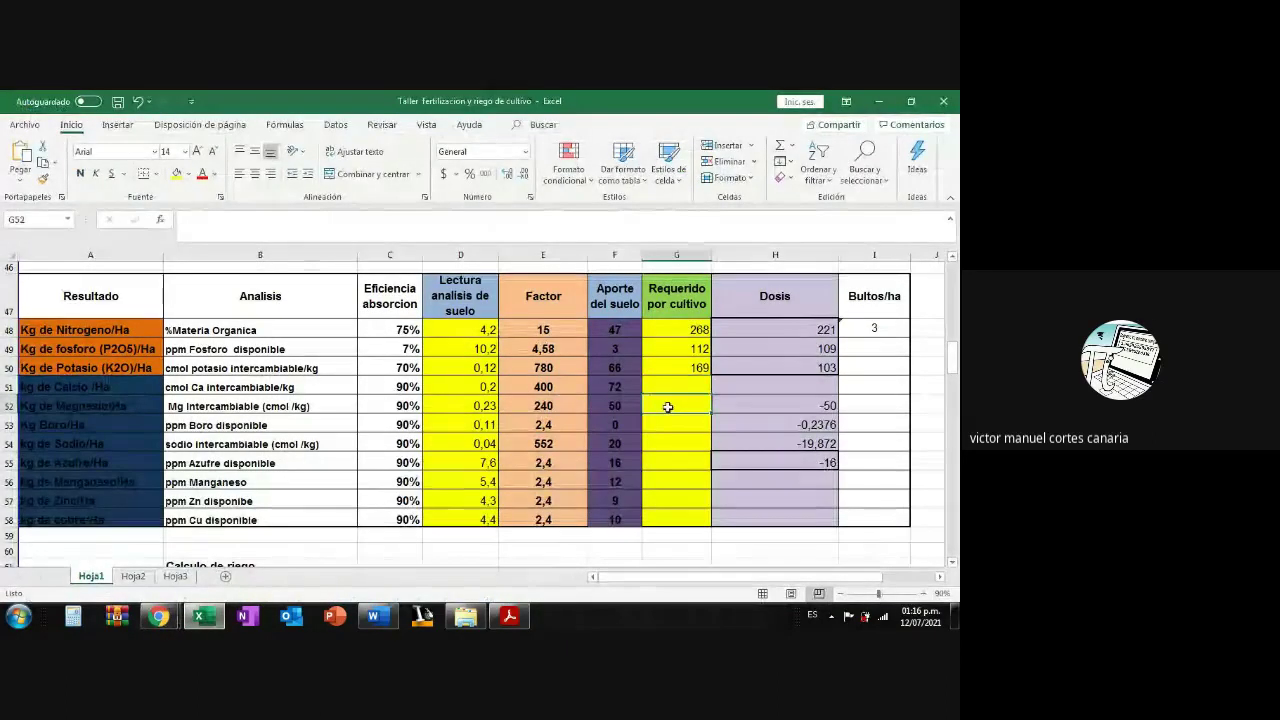
type("36")
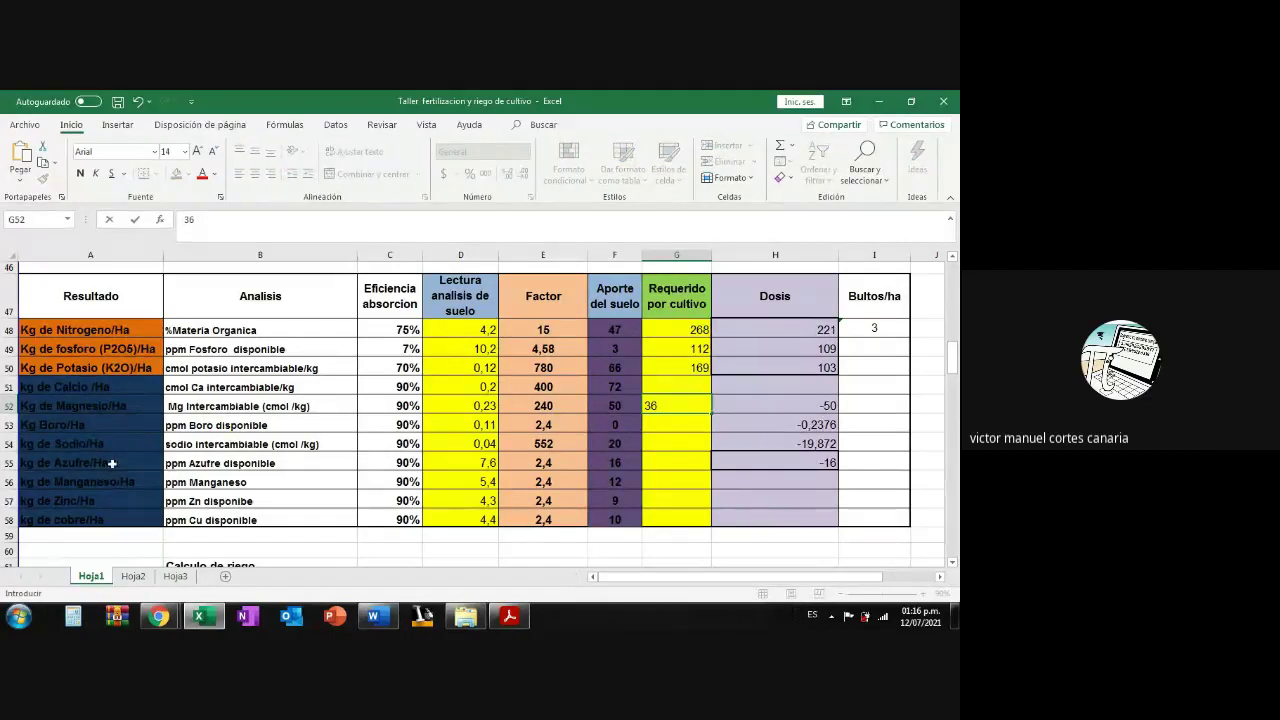
left_click(691, 466)
type("24")
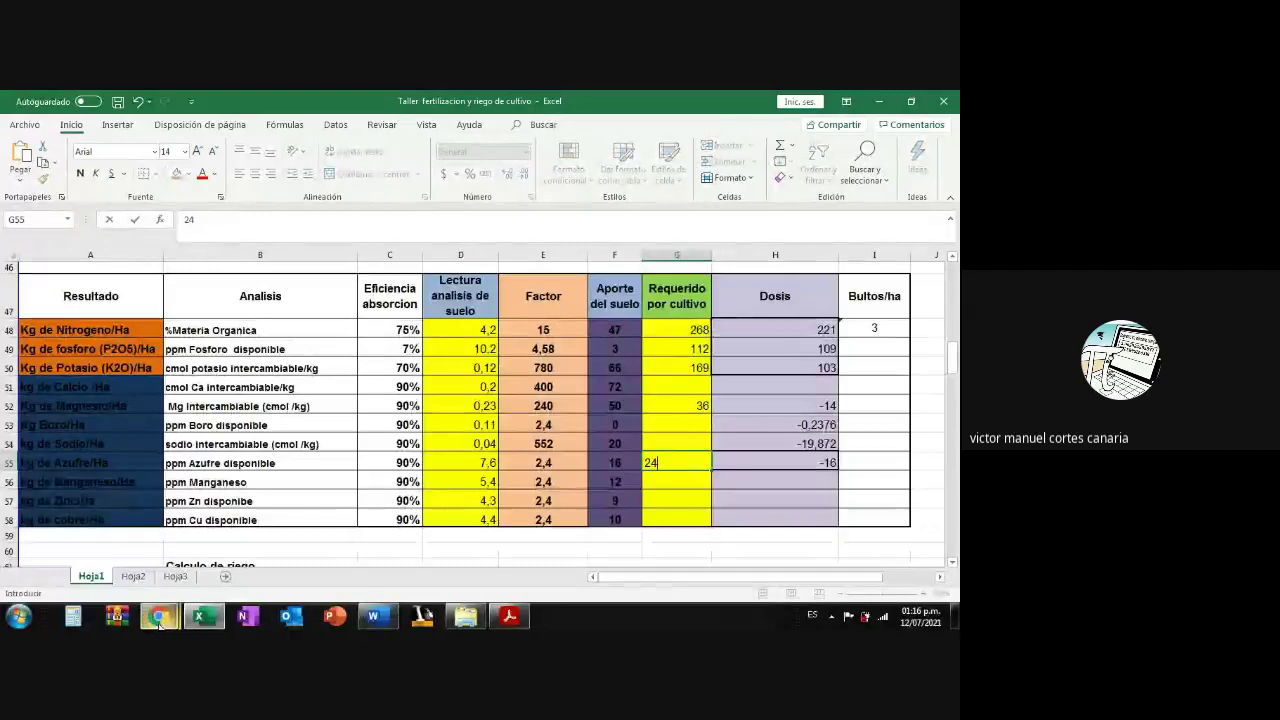
Recheck the Mg and S totals of Cuadro 3 in Chrome, then set Excel's crop requirements to 56 for magnesium and 34 for sulfur.
left_click(138, 588)
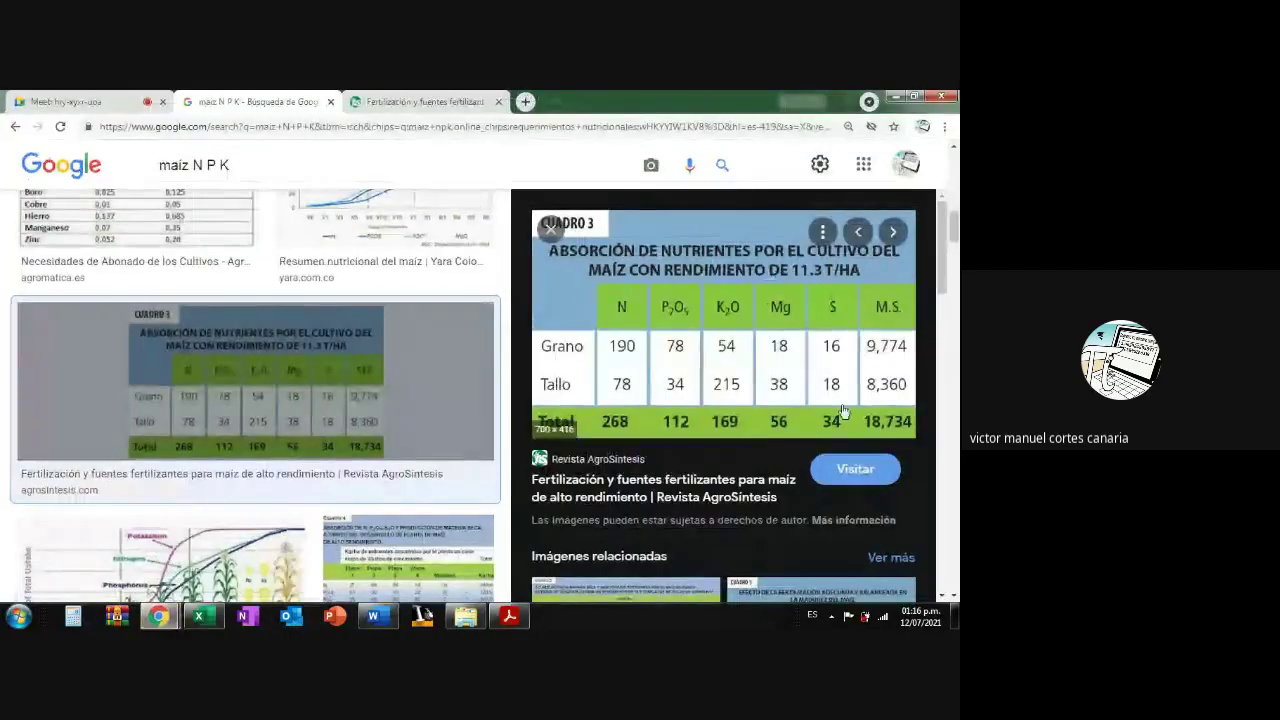
left_click(203, 617)
left_click(785, 500)
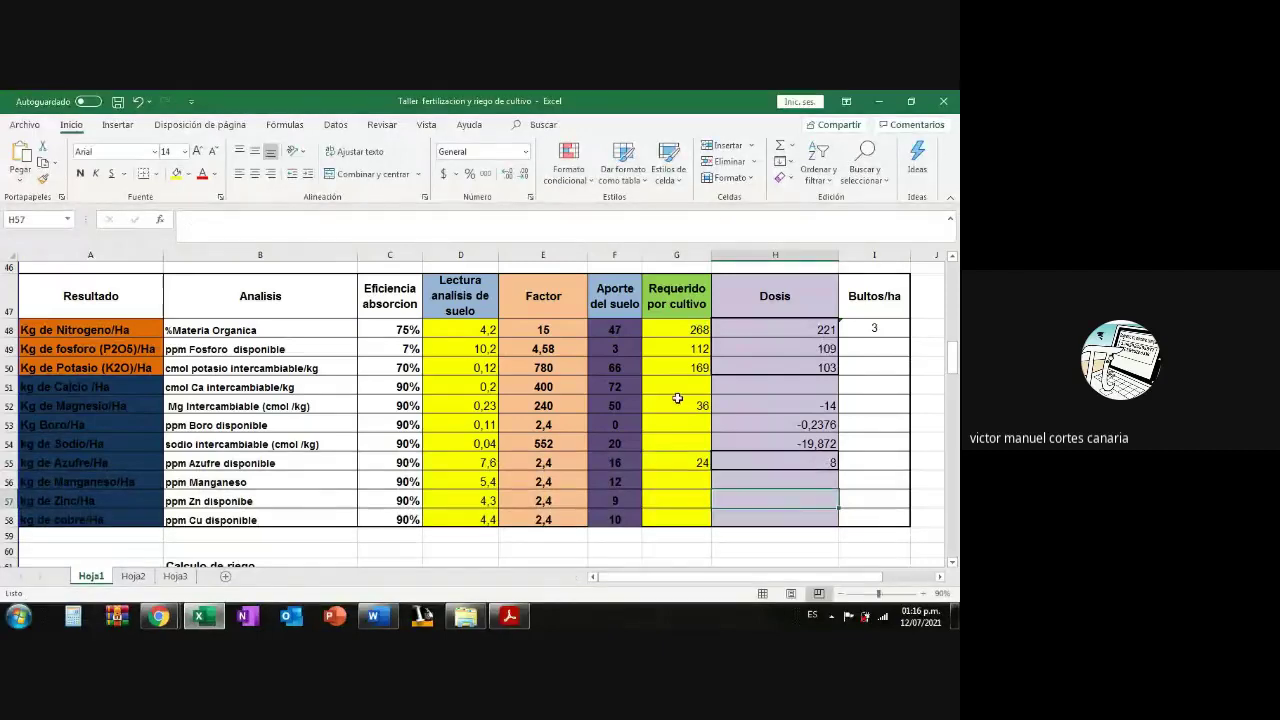
left_click(680, 402)
type("56")
left_click(698, 463)
type("34")
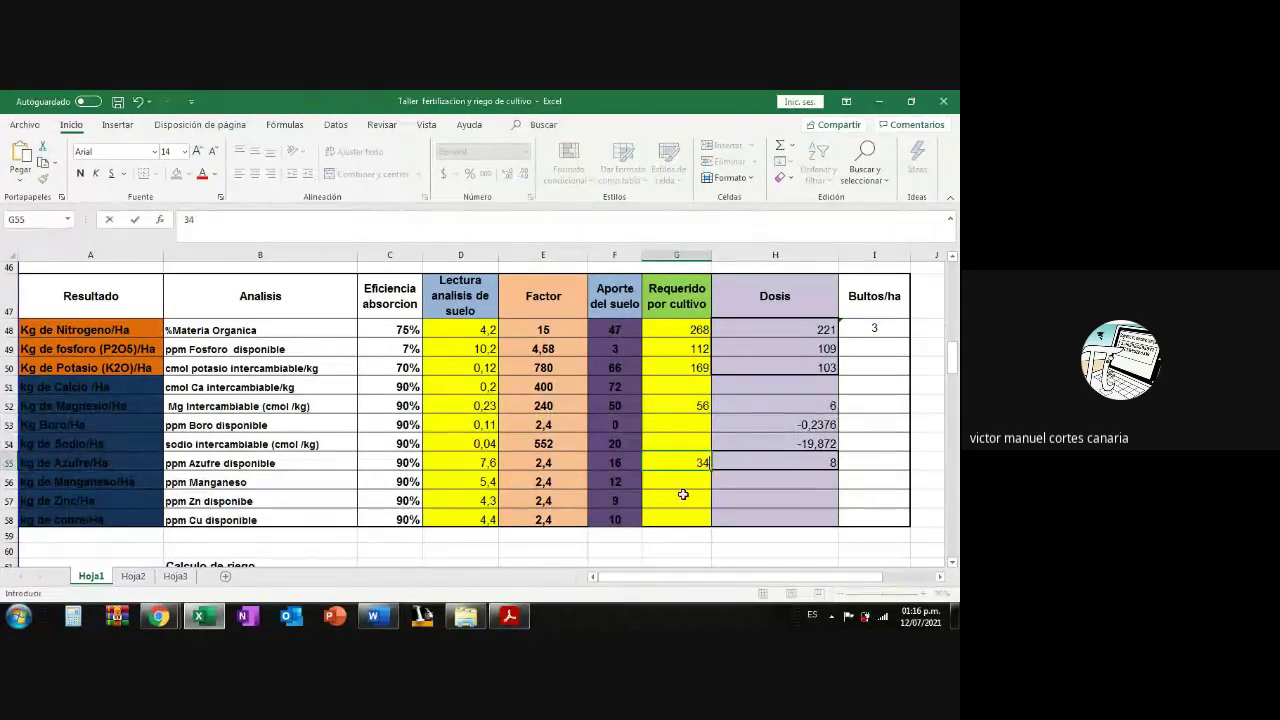
left_click(683, 509)
Check Cuadro 3 in Chrome once more, return to Excel, and inspect the nitrogen "Dosis" formula.
left_click(150, 625)
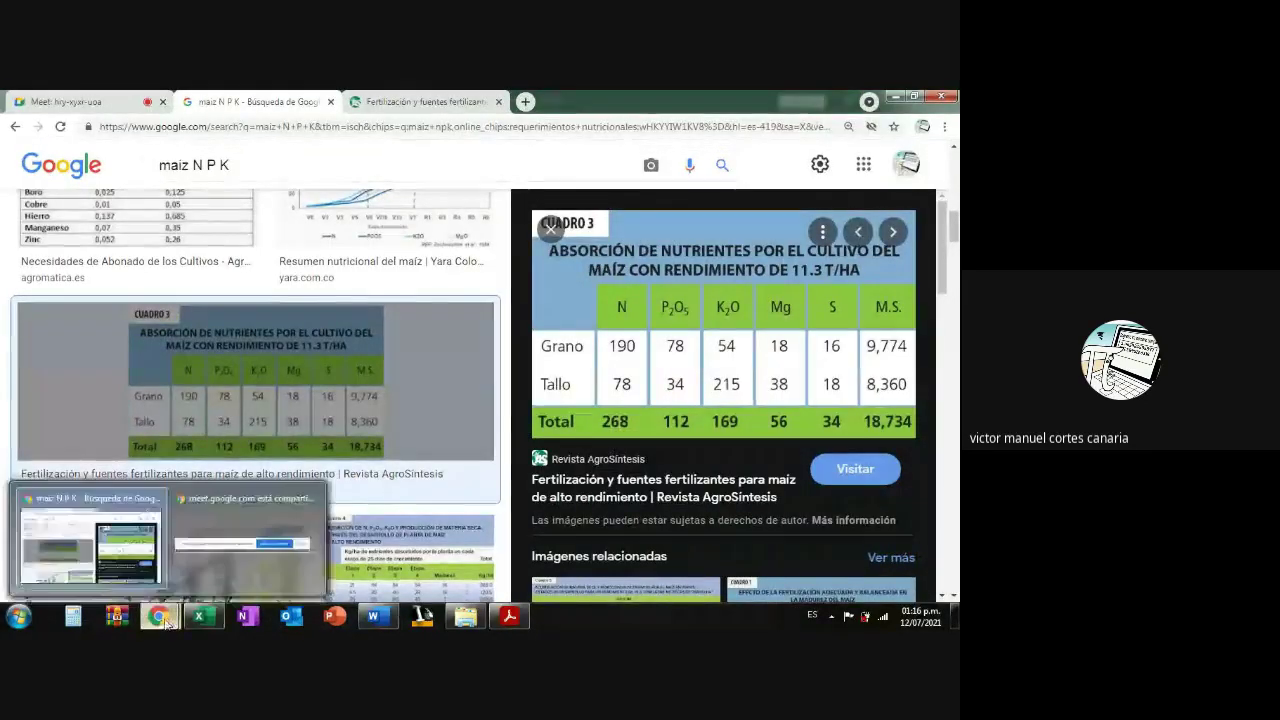
left_click(200, 616)
left_click(871, 472)
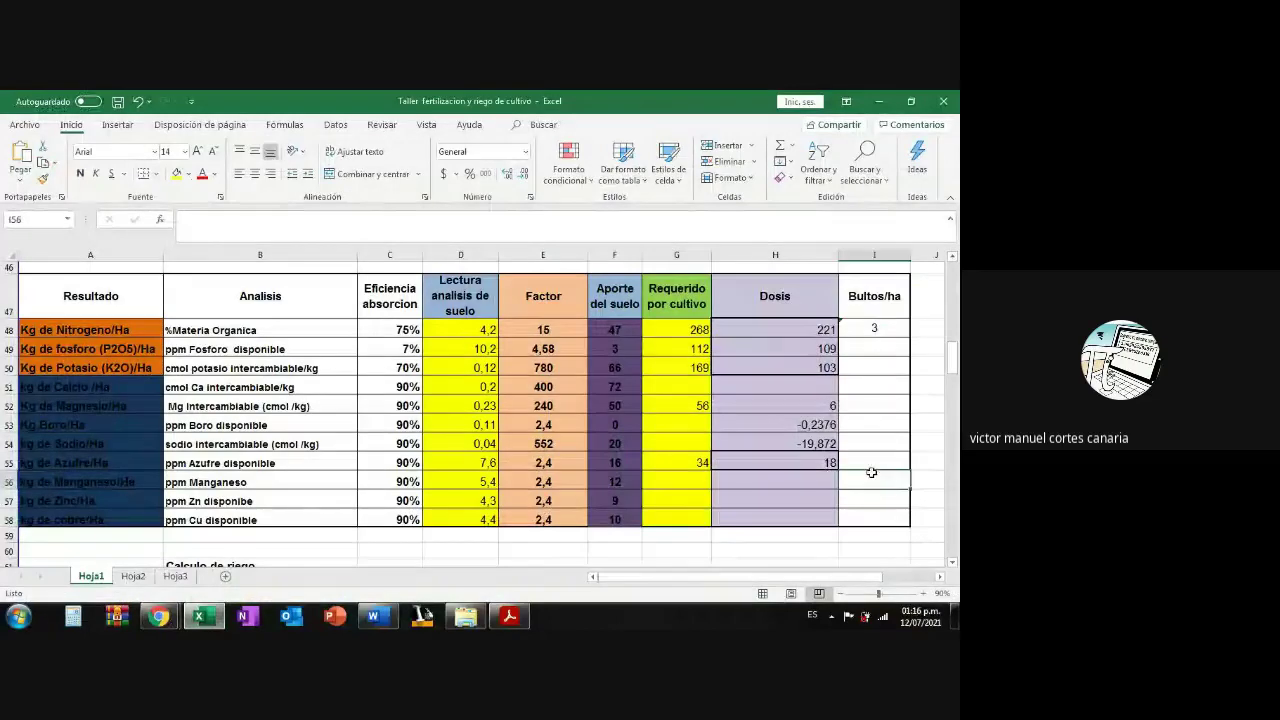
left_click(772, 324)
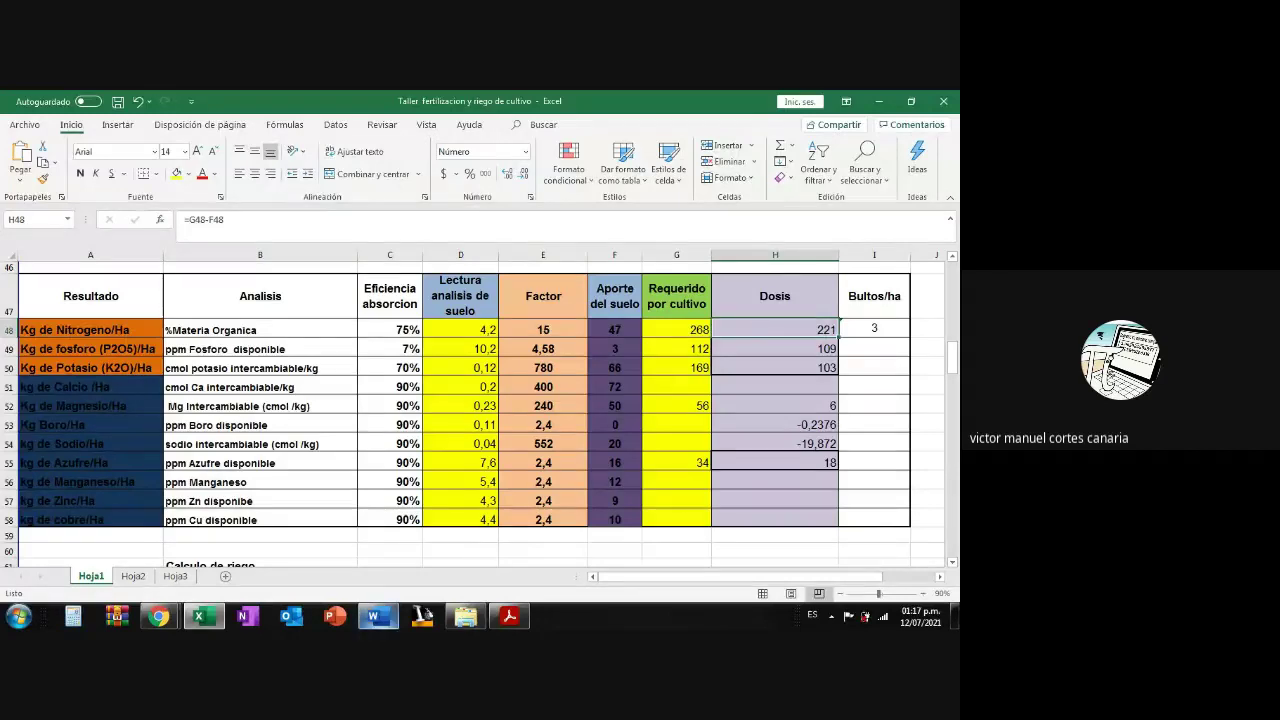
In Word, add "Dosis de fertilización= lo que le falta al suelo para cumplir con lo requerido por el cultivo." below the cost line.
left_click(377, 616)
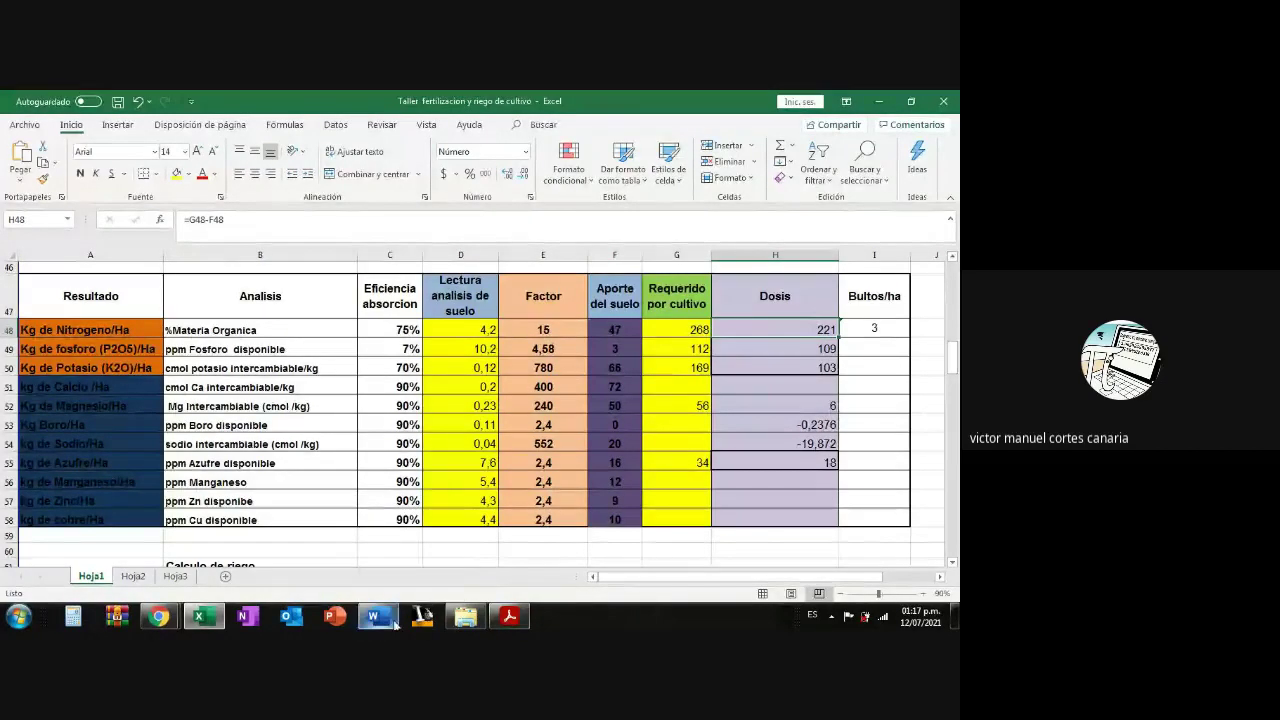
scroll(546, 482, "down", 10)
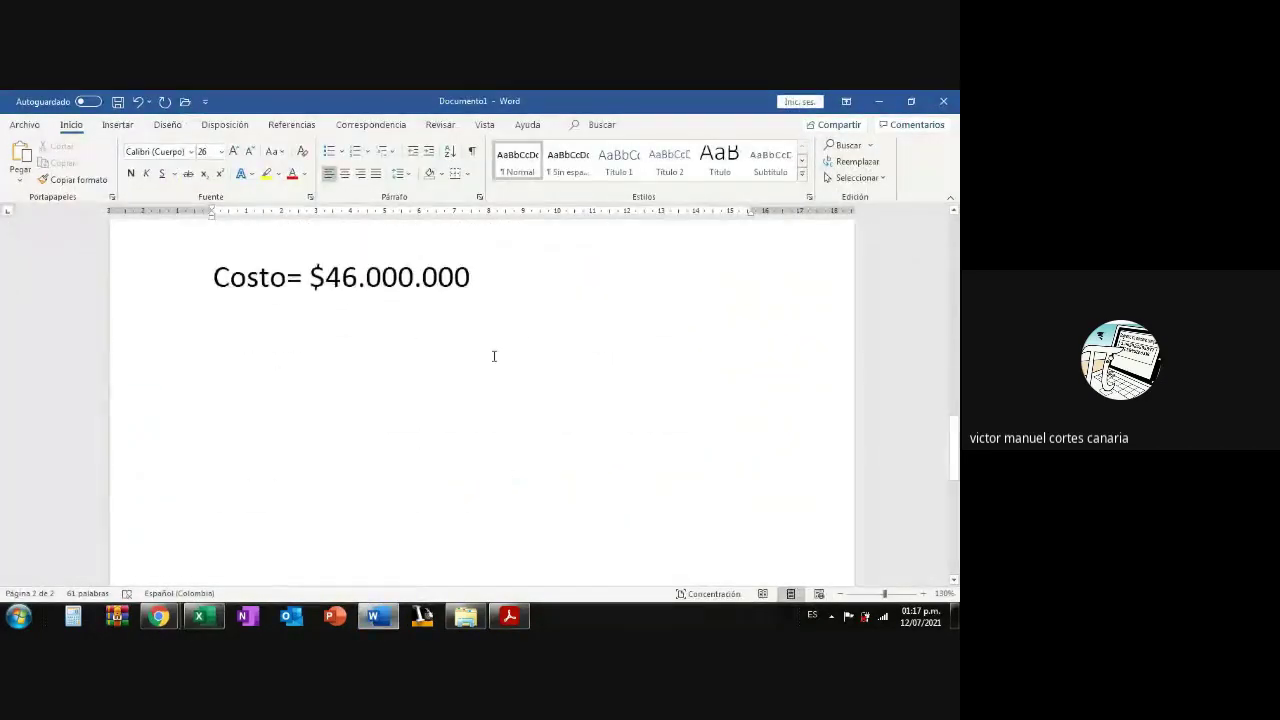
left_click(513, 296)
key("Return")
key("Return")
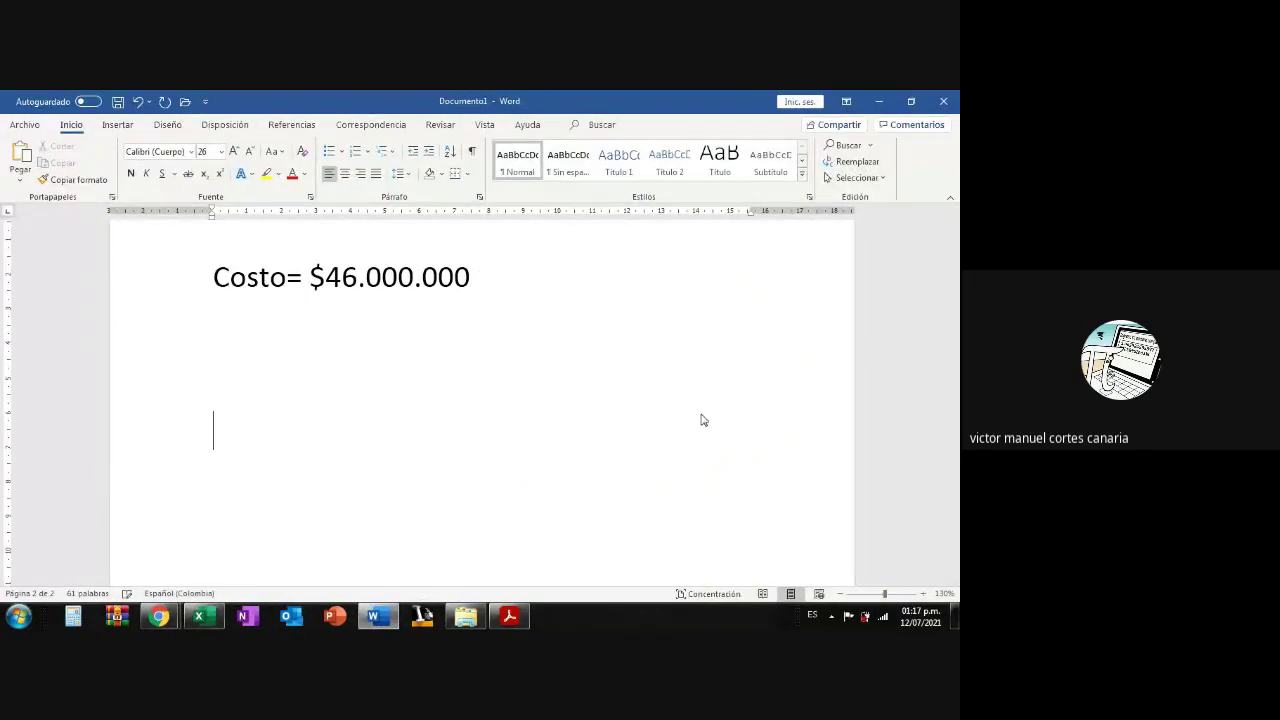
type("dosis d")
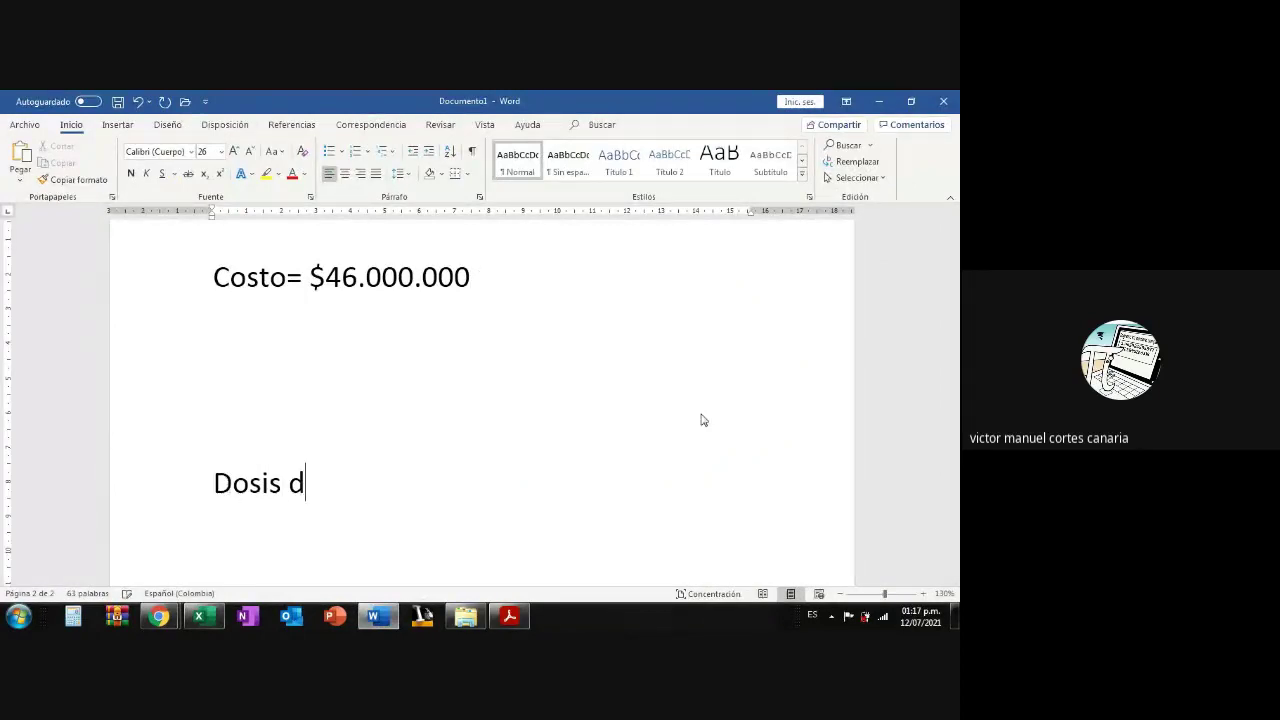
type("e fertilizacion")
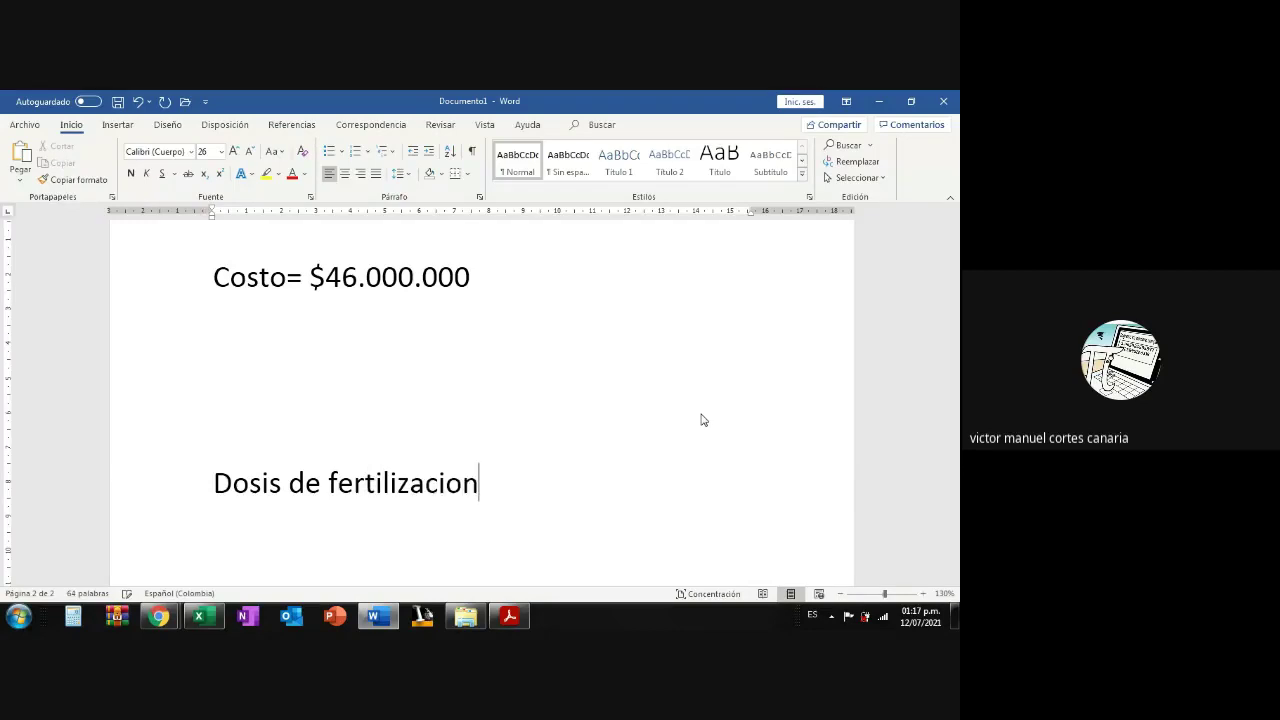
type("= lo que le falta al suelo ")
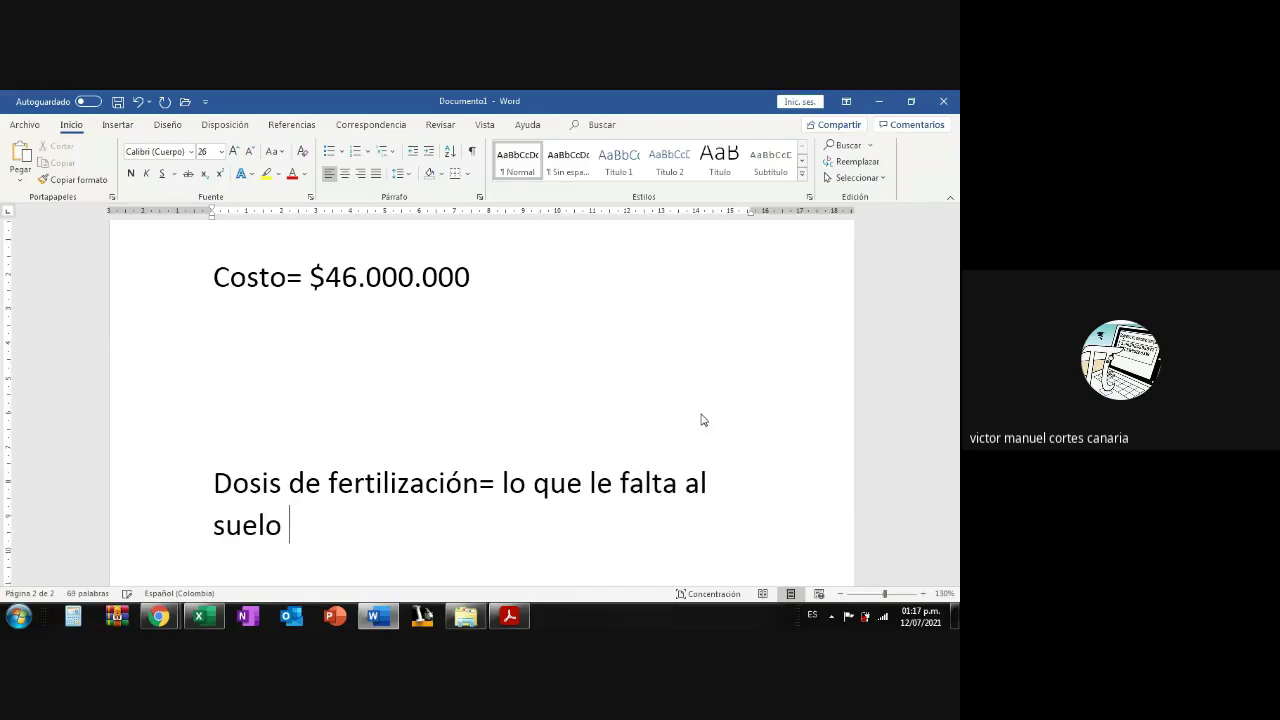
type("para cumplir con lo requiro ")
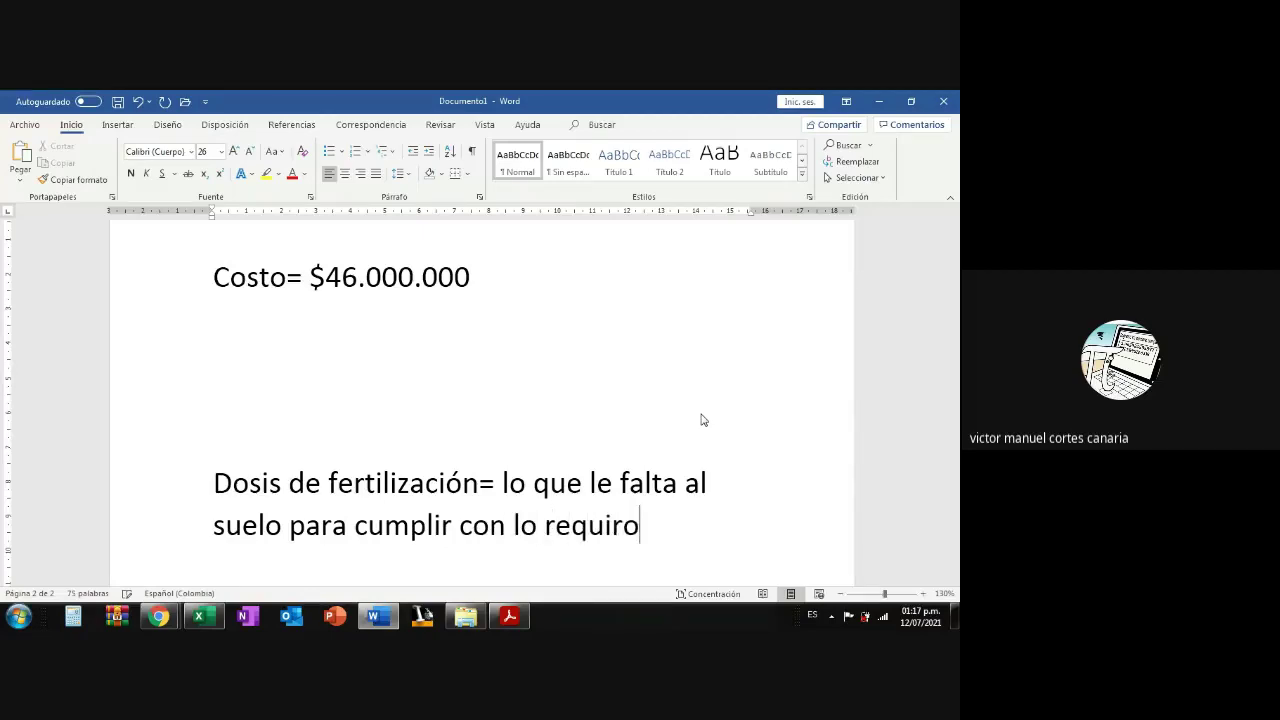
type("erido por el cultivo")
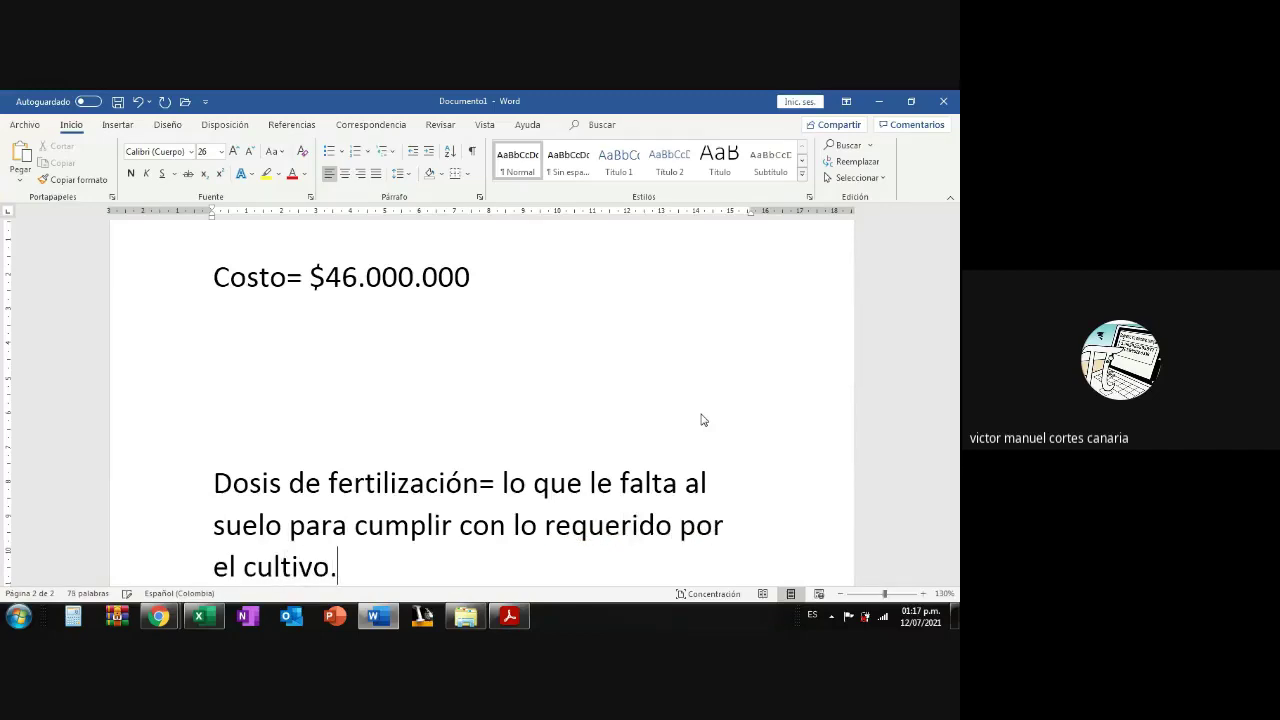
type(".")
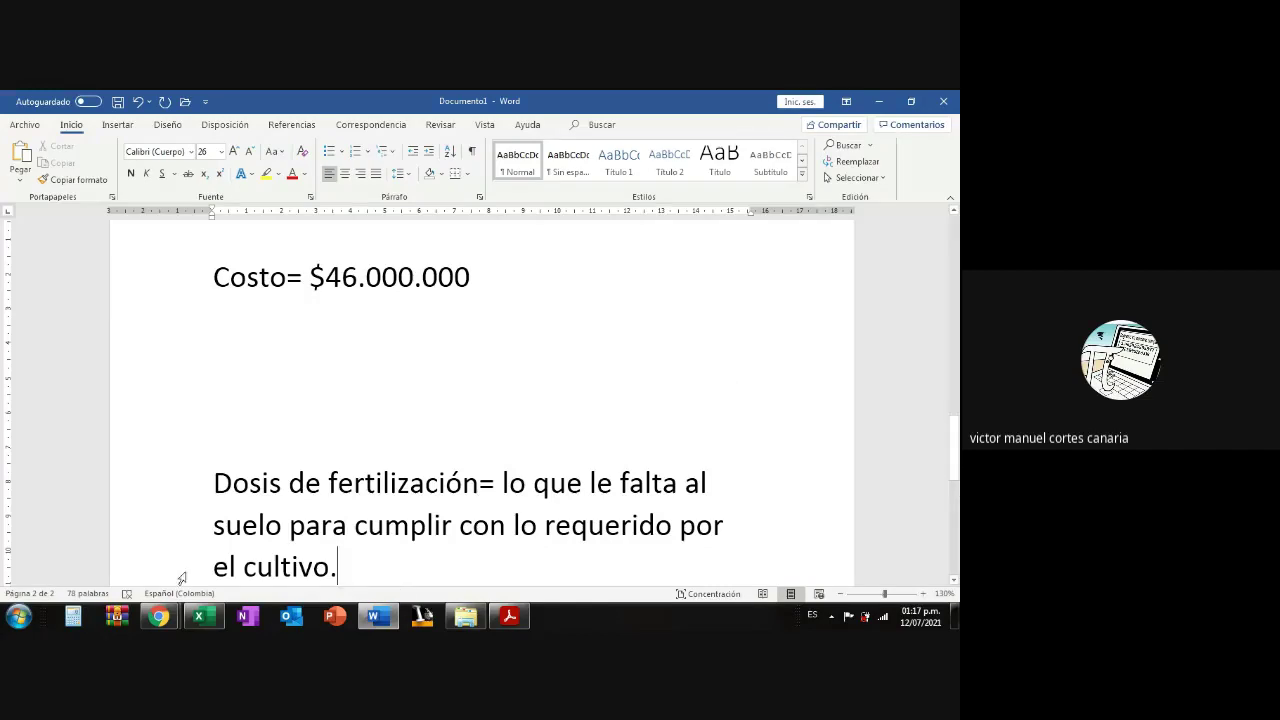
Back in Excel, re-enter the nitrogen "Dosis" formula in H48 as crop requirement minus soil contribution, =G48-F48.
left_click(199, 616)
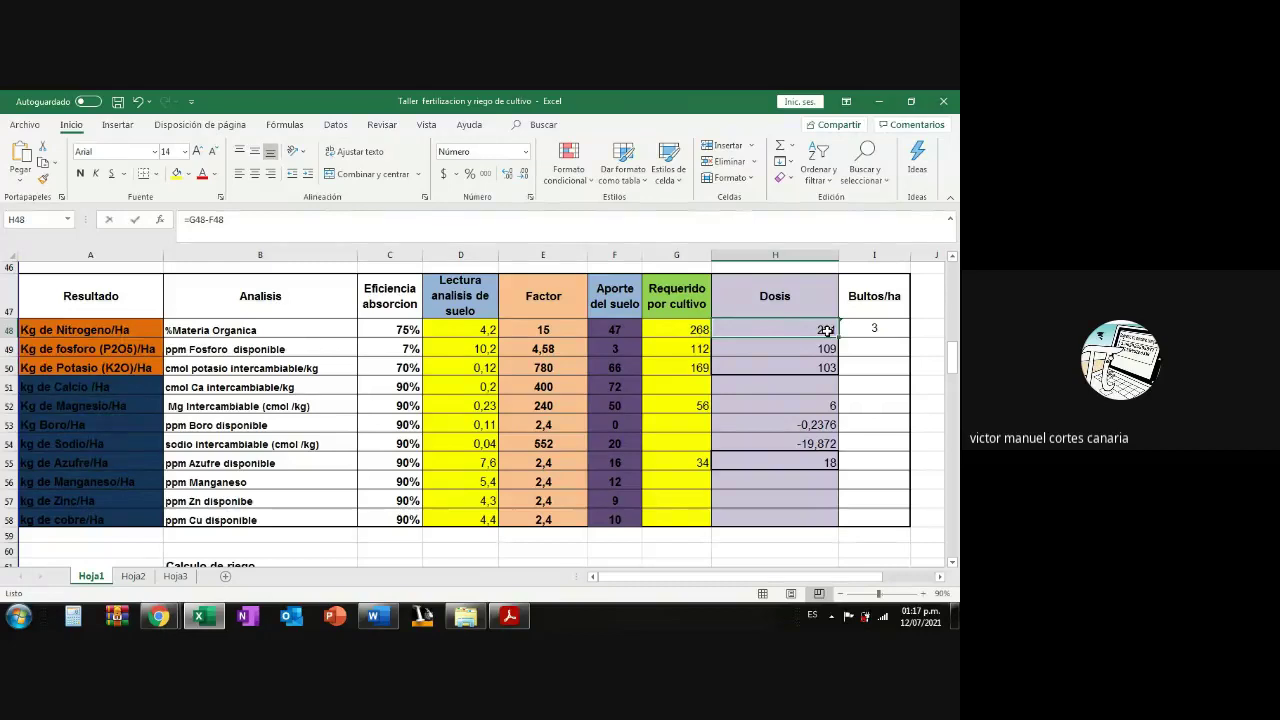
type("=")
left_click(680, 323)
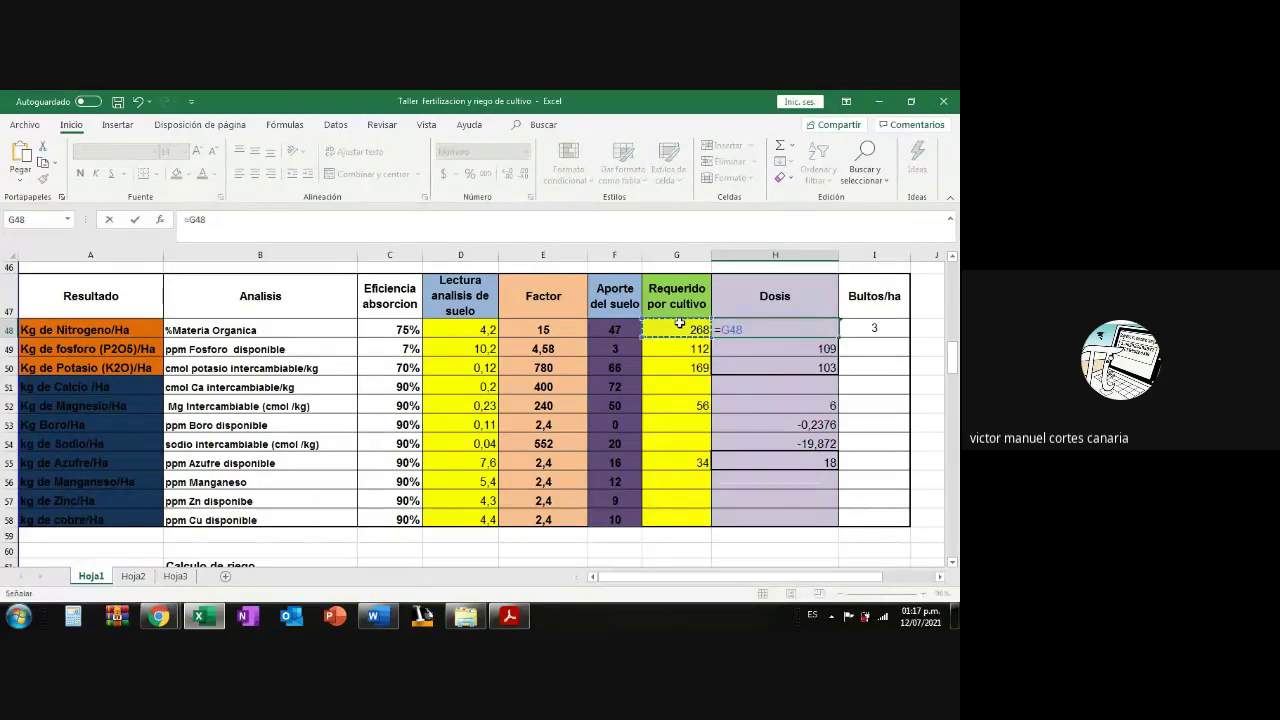
type("-")
left_click(617, 322)
key("Return")
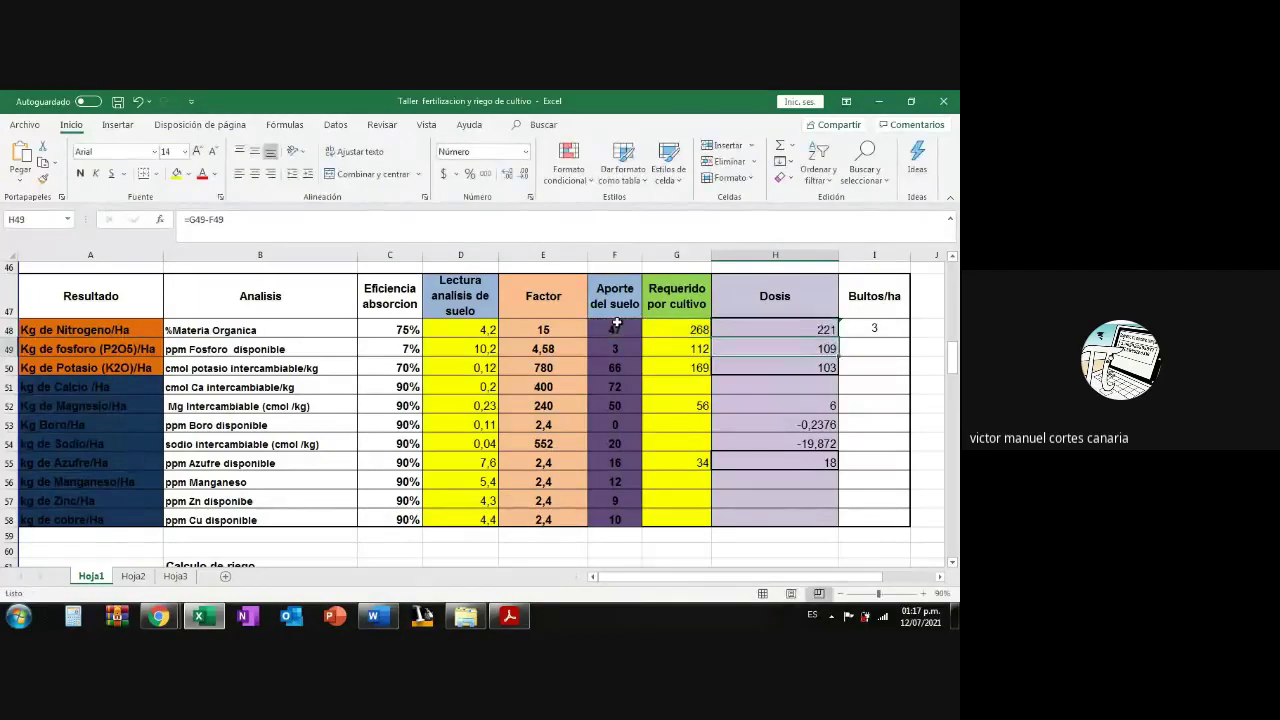
Fill the nitrogen "Dosis" formula down through the copper row, and check the phosphorus and calcium doses against the nitrogen requirement and soil contribution.
left_click(740, 329)
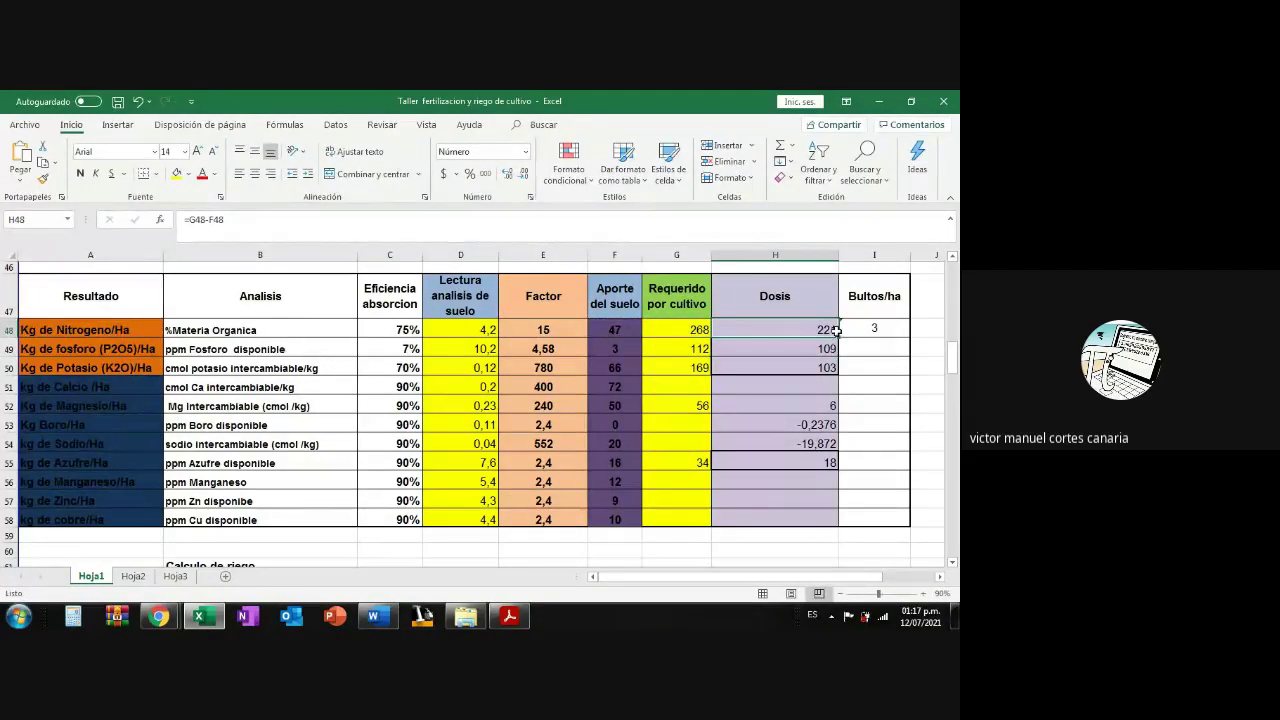
left_click_drag(836, 333, 831, 523)
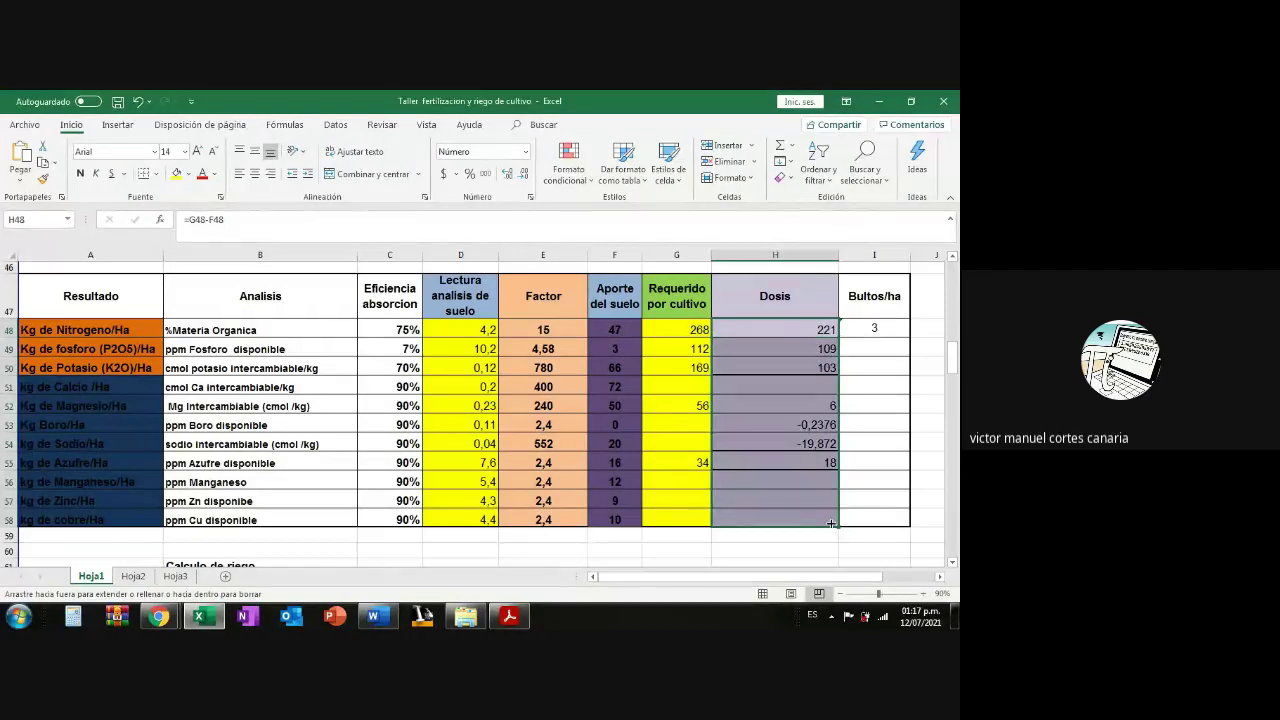
left_click_drag(786, 354, 786, 354)
left_click(785, 348)
left_click(825, 386)
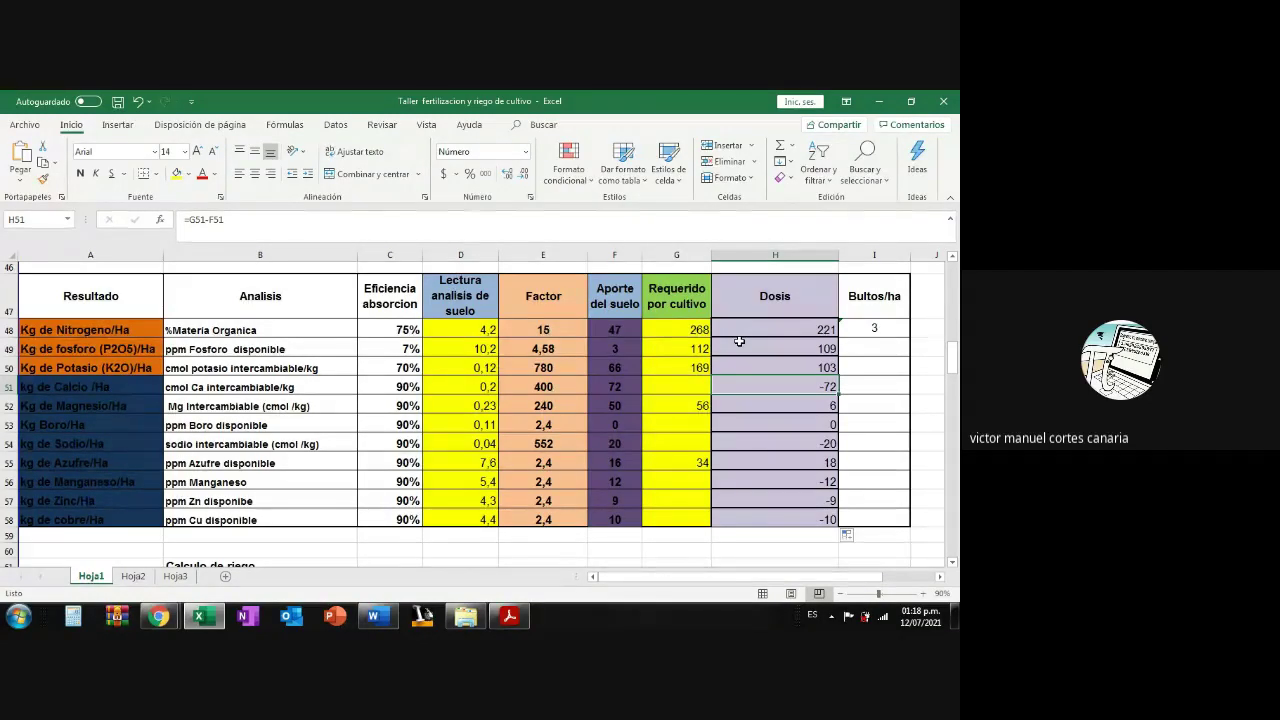
left_click(688, 329)
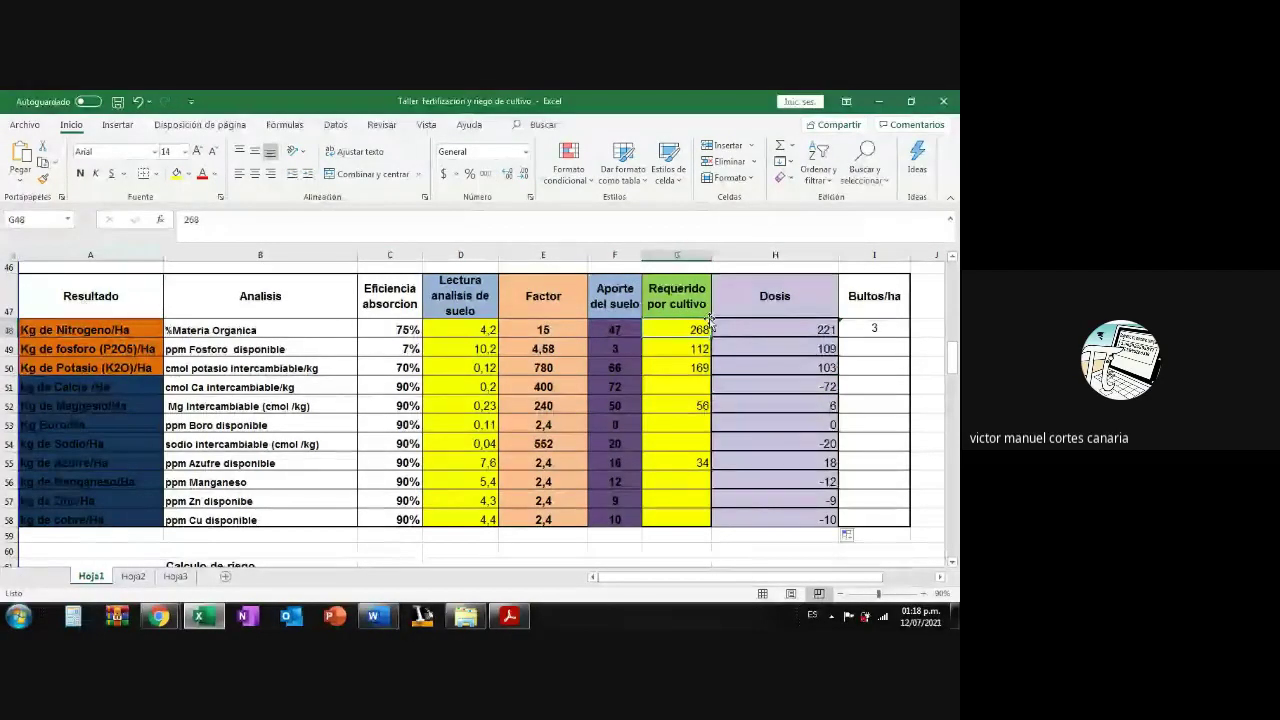
left_click(630, 326)
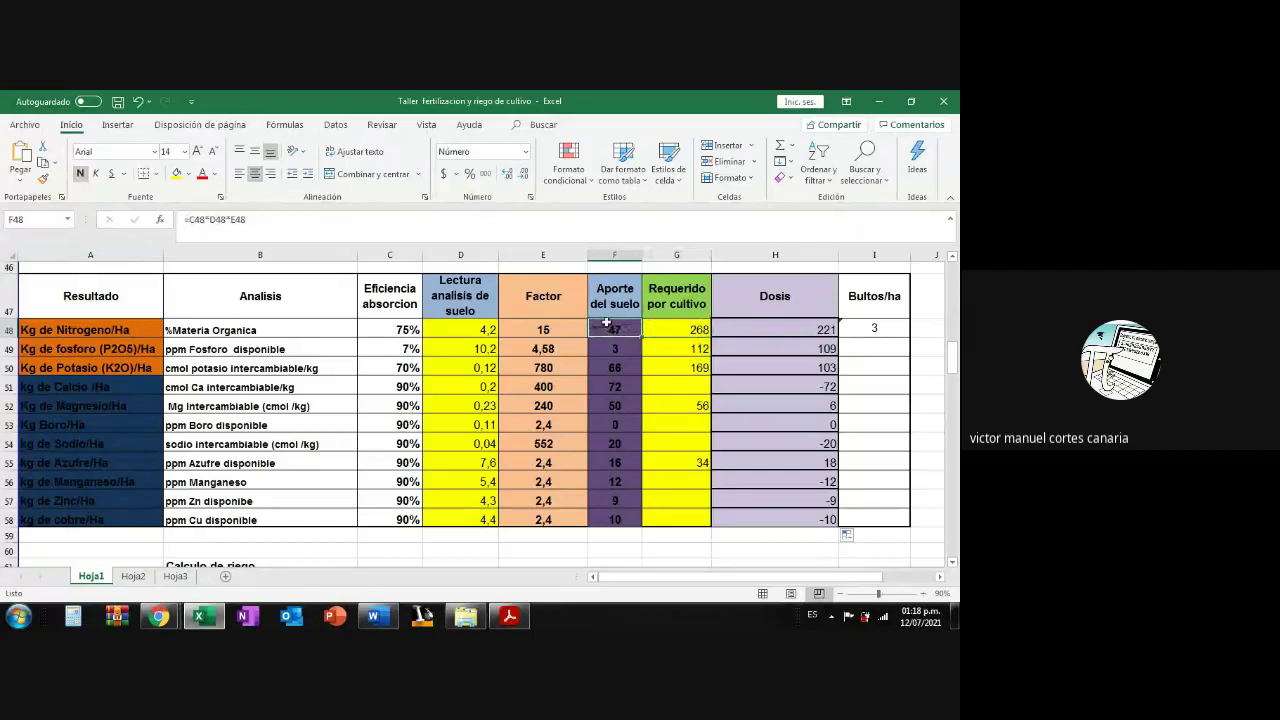